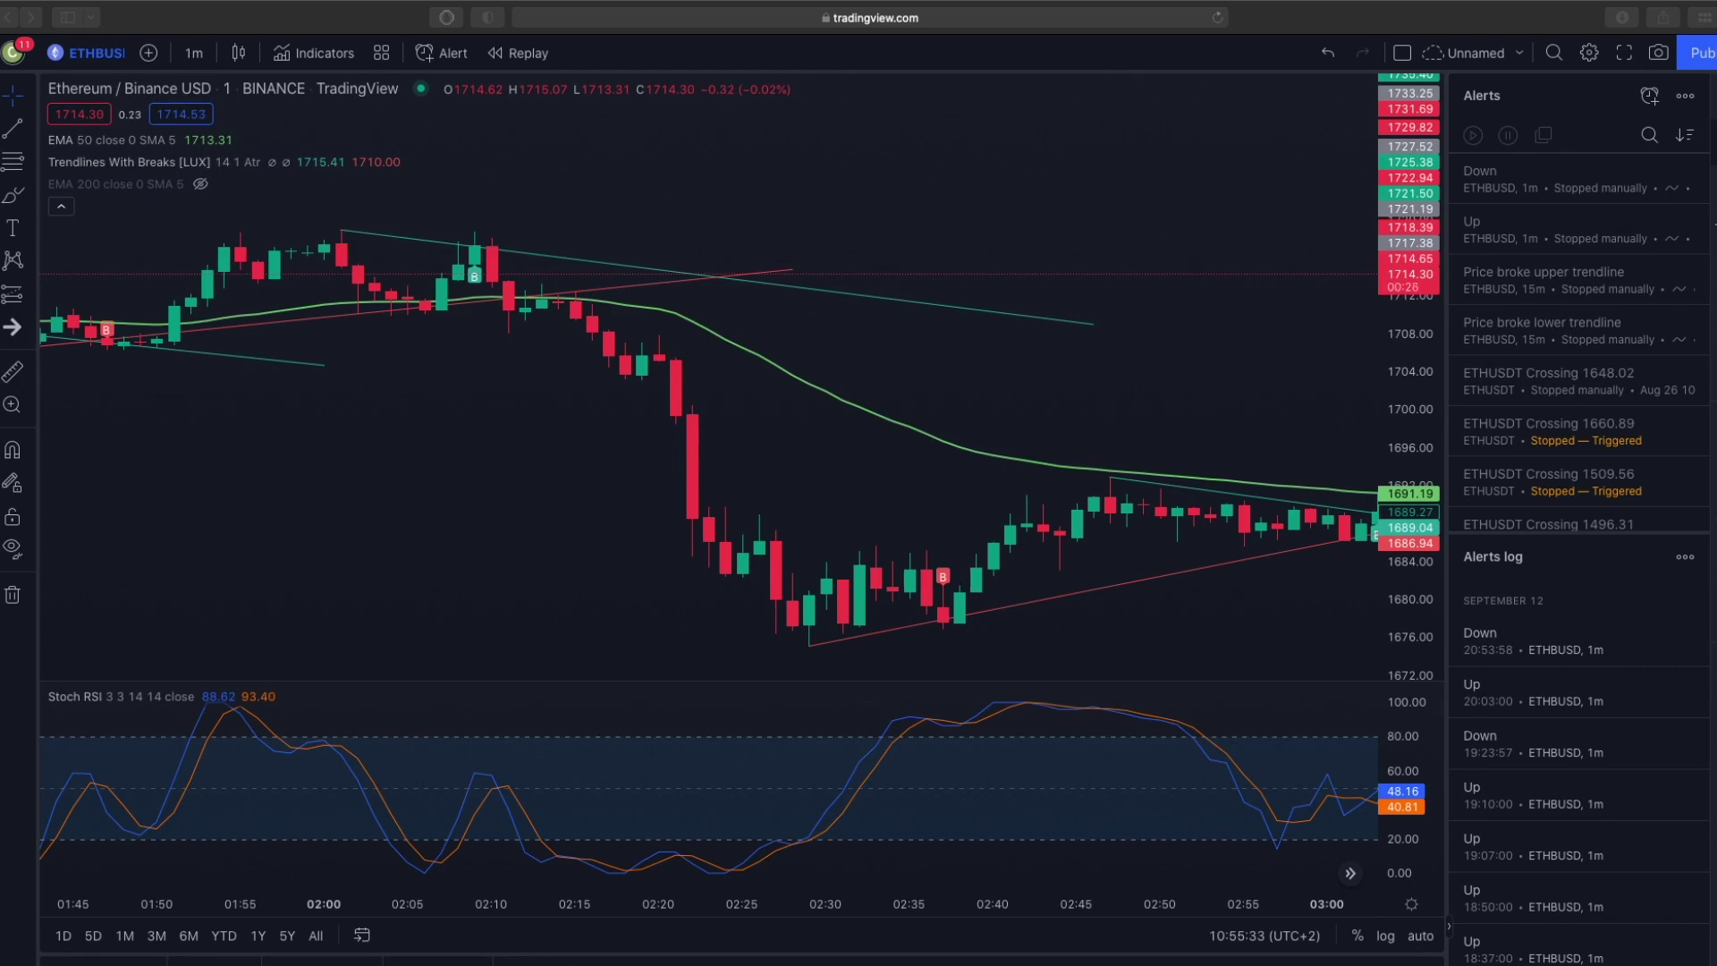
Draw a trial short position, delete it, and pan to the candles up to 03:00
click(1172, 403)
drag(1172, 403, 861, 329)
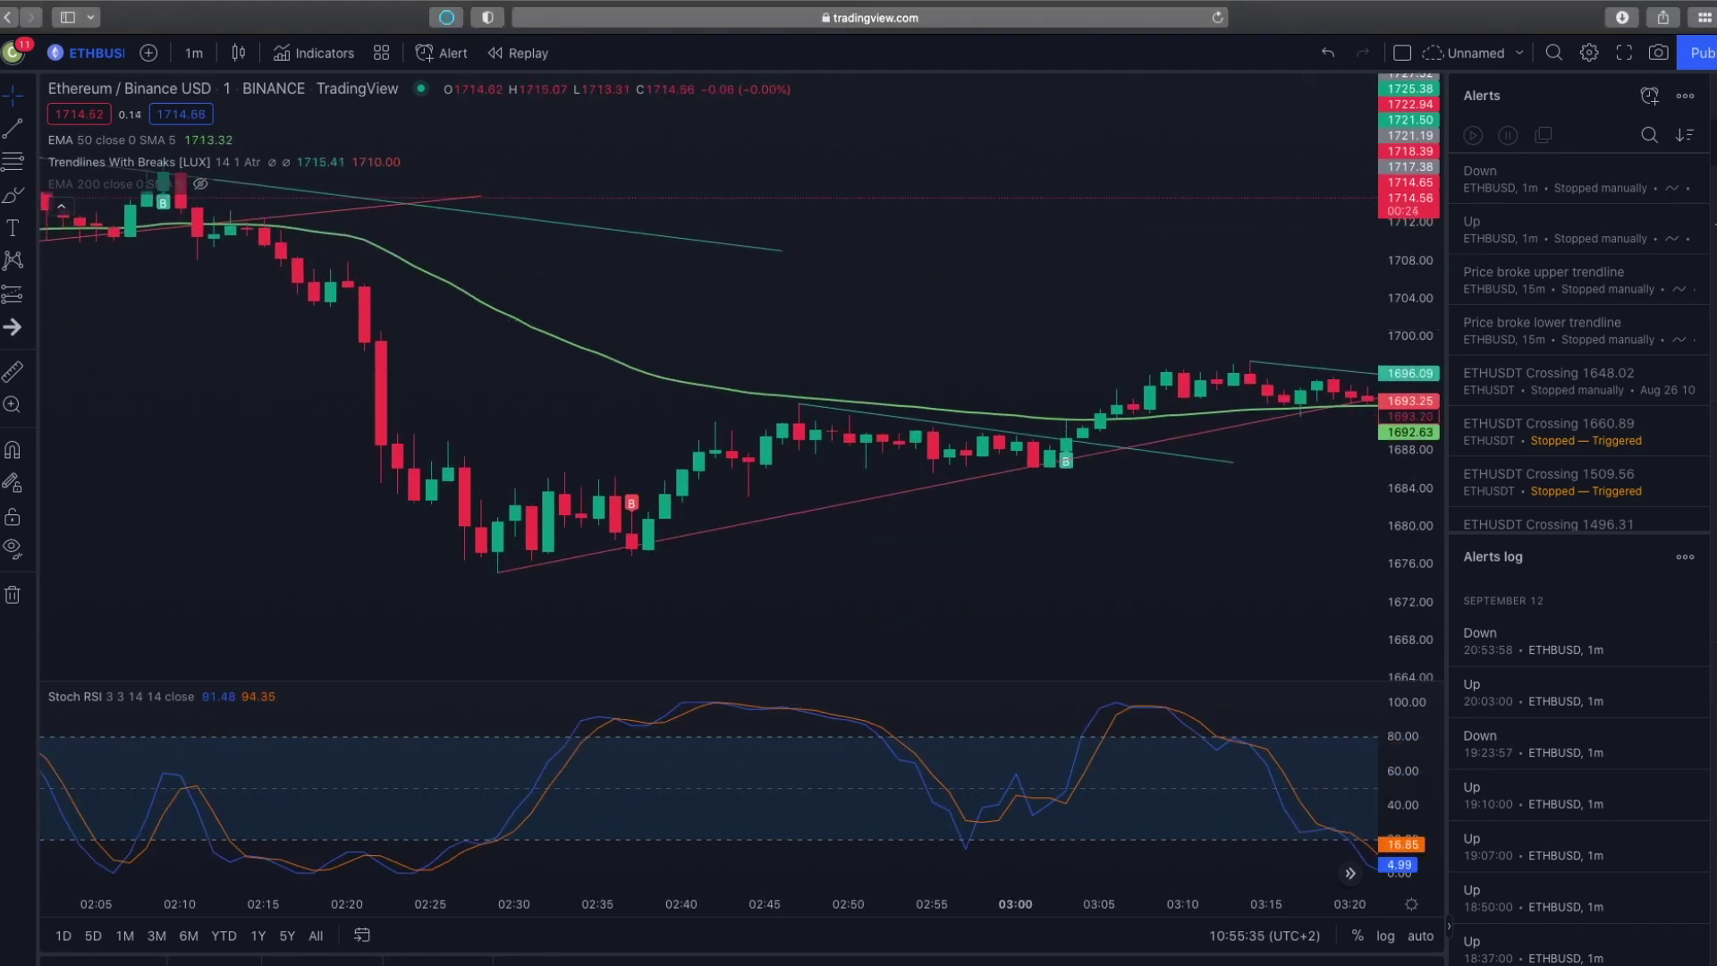
click(31, 294)
click(152, 331)
drag(413, 434, 413, 612)
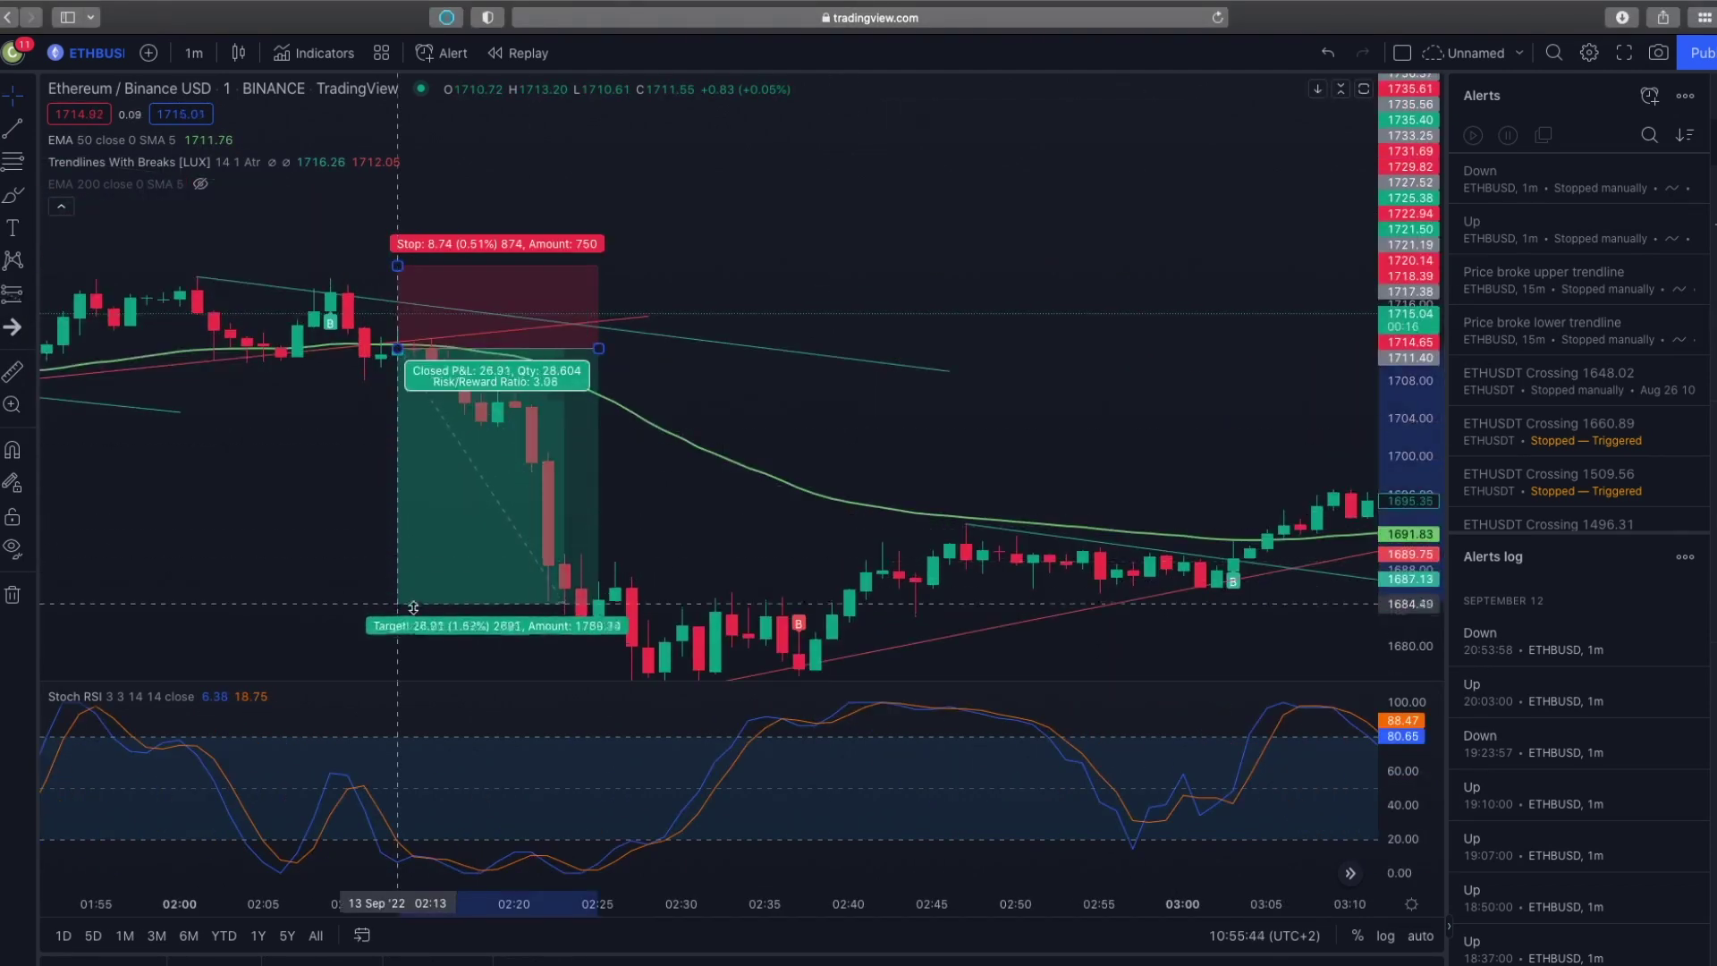
click(347, 564)
drag(322, 548, 369, 467)
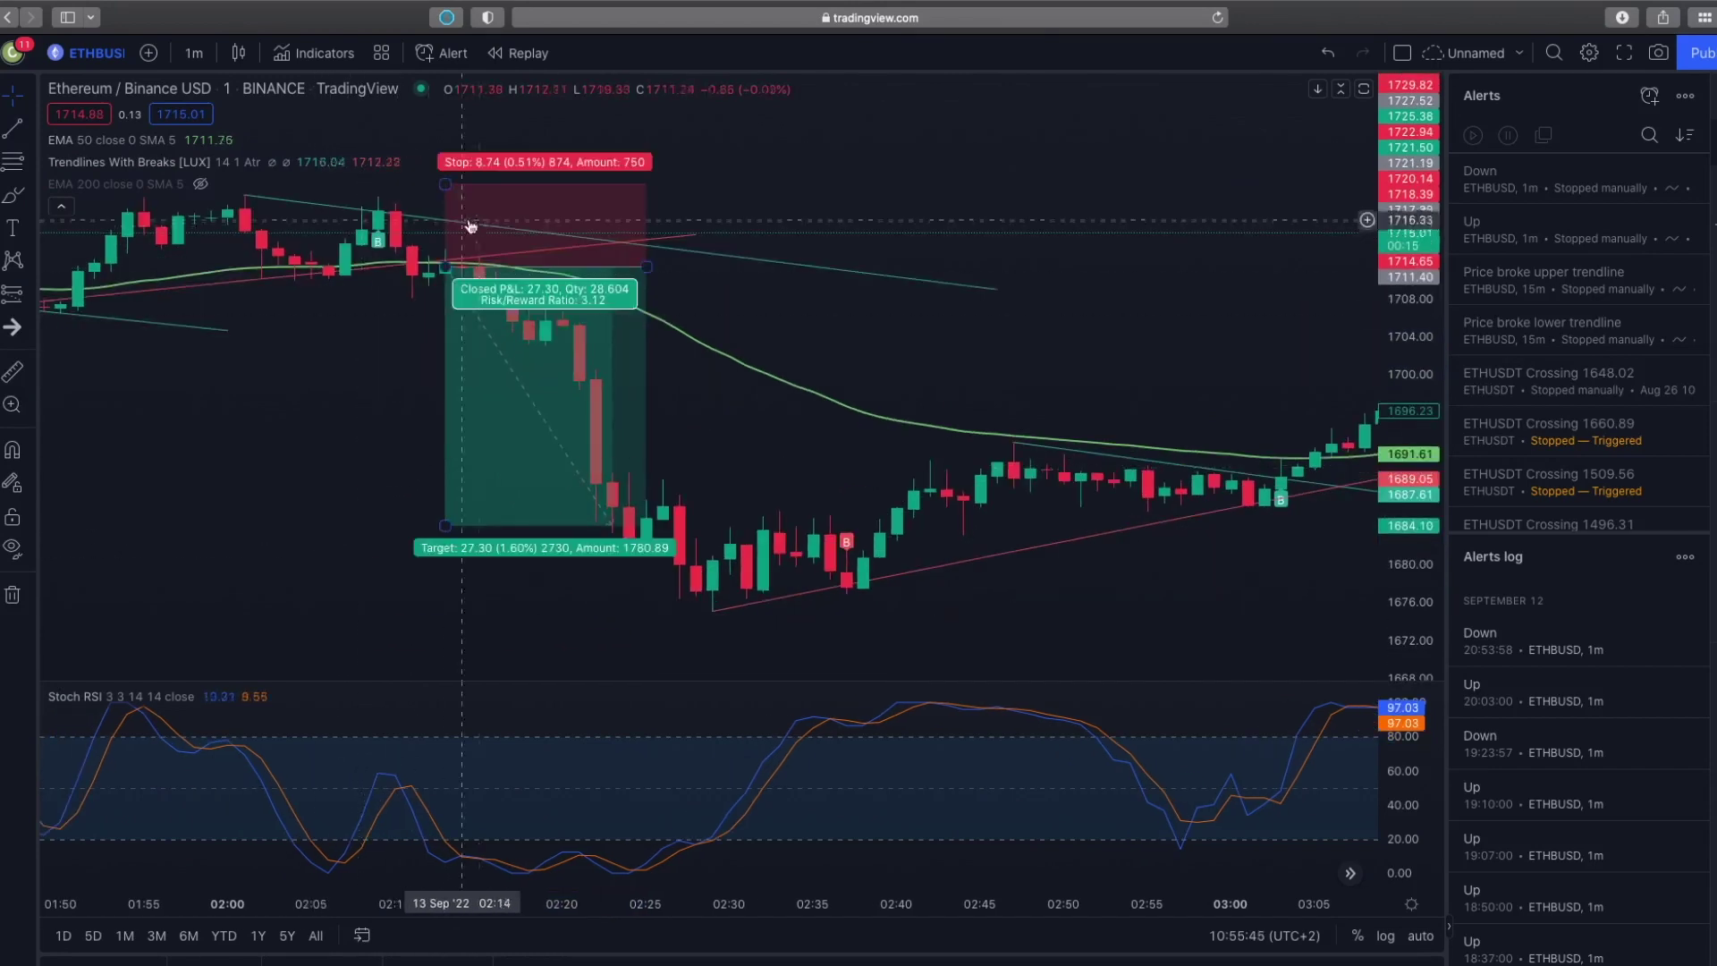
drag(920, 206, 1000, 275)
click(604, 286)
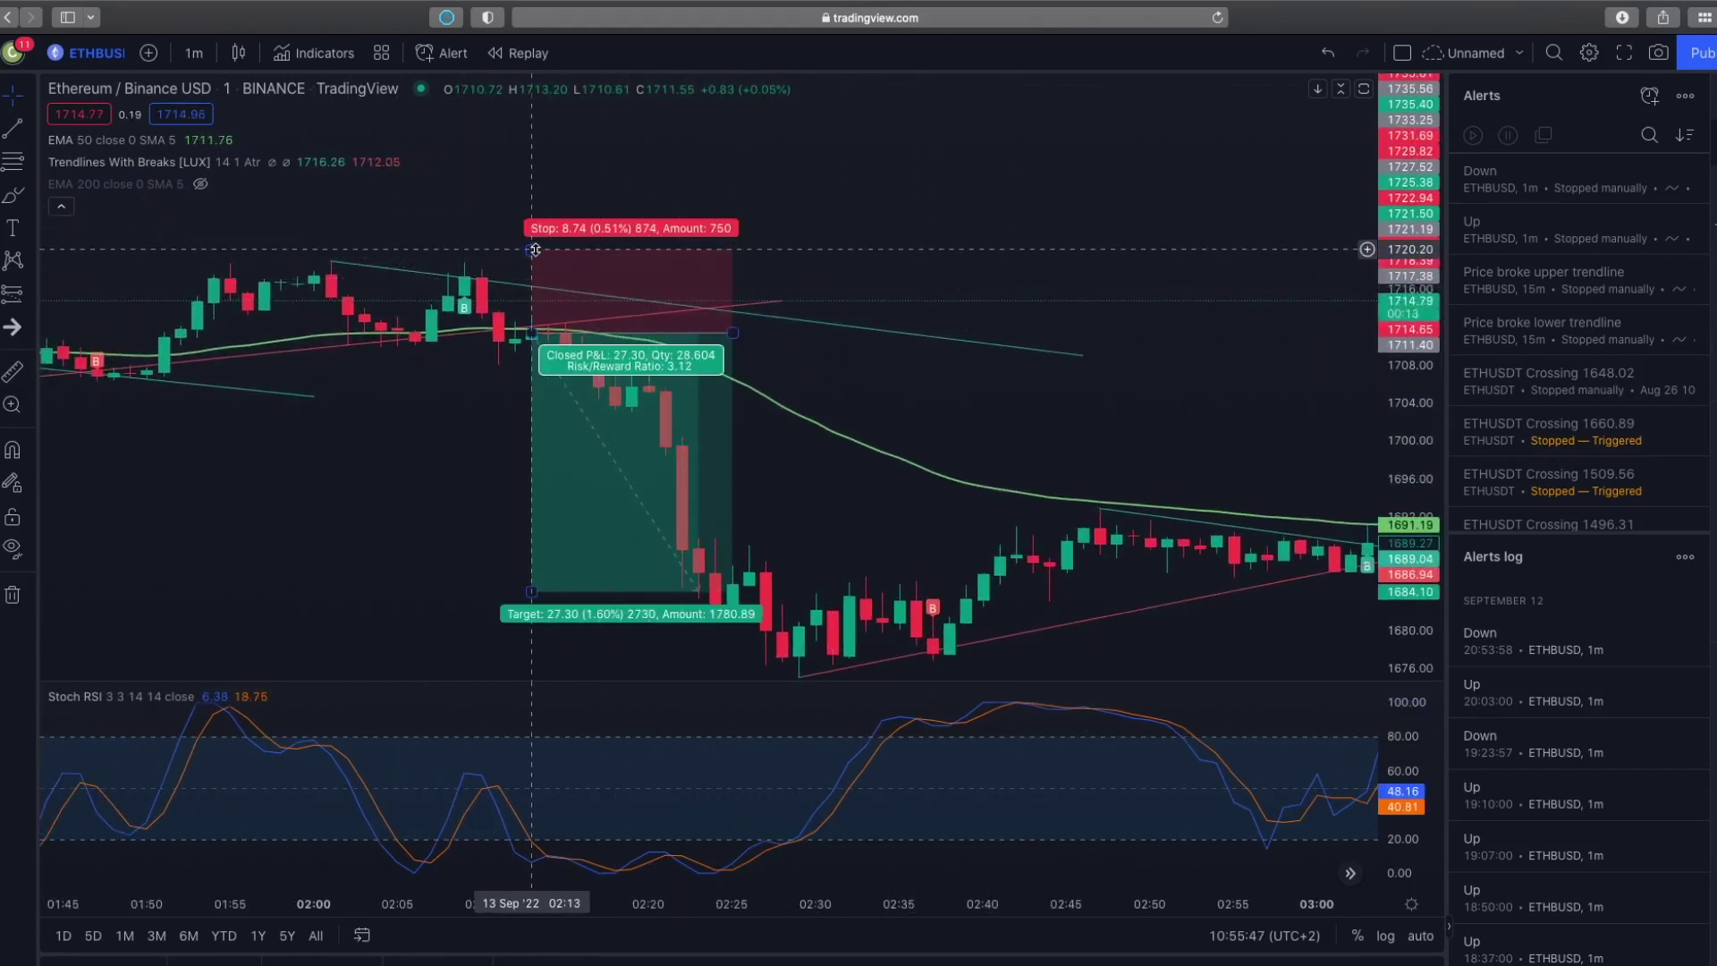
key(Delete)
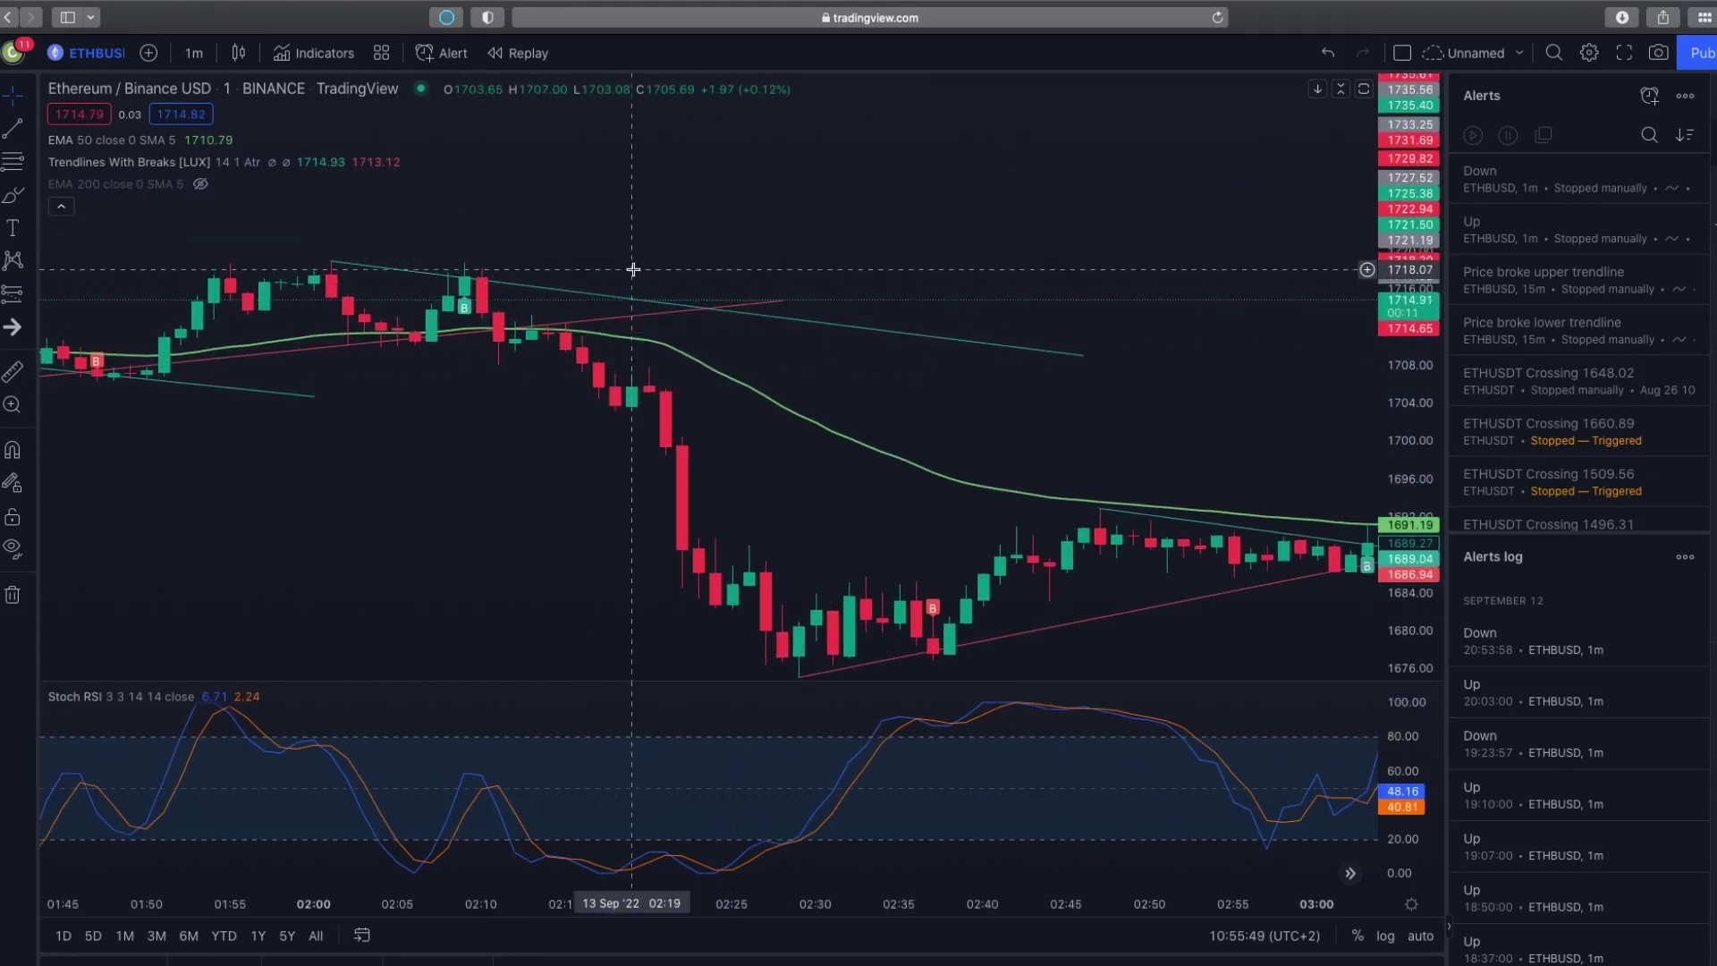
drag(358, 498, 474, 372)
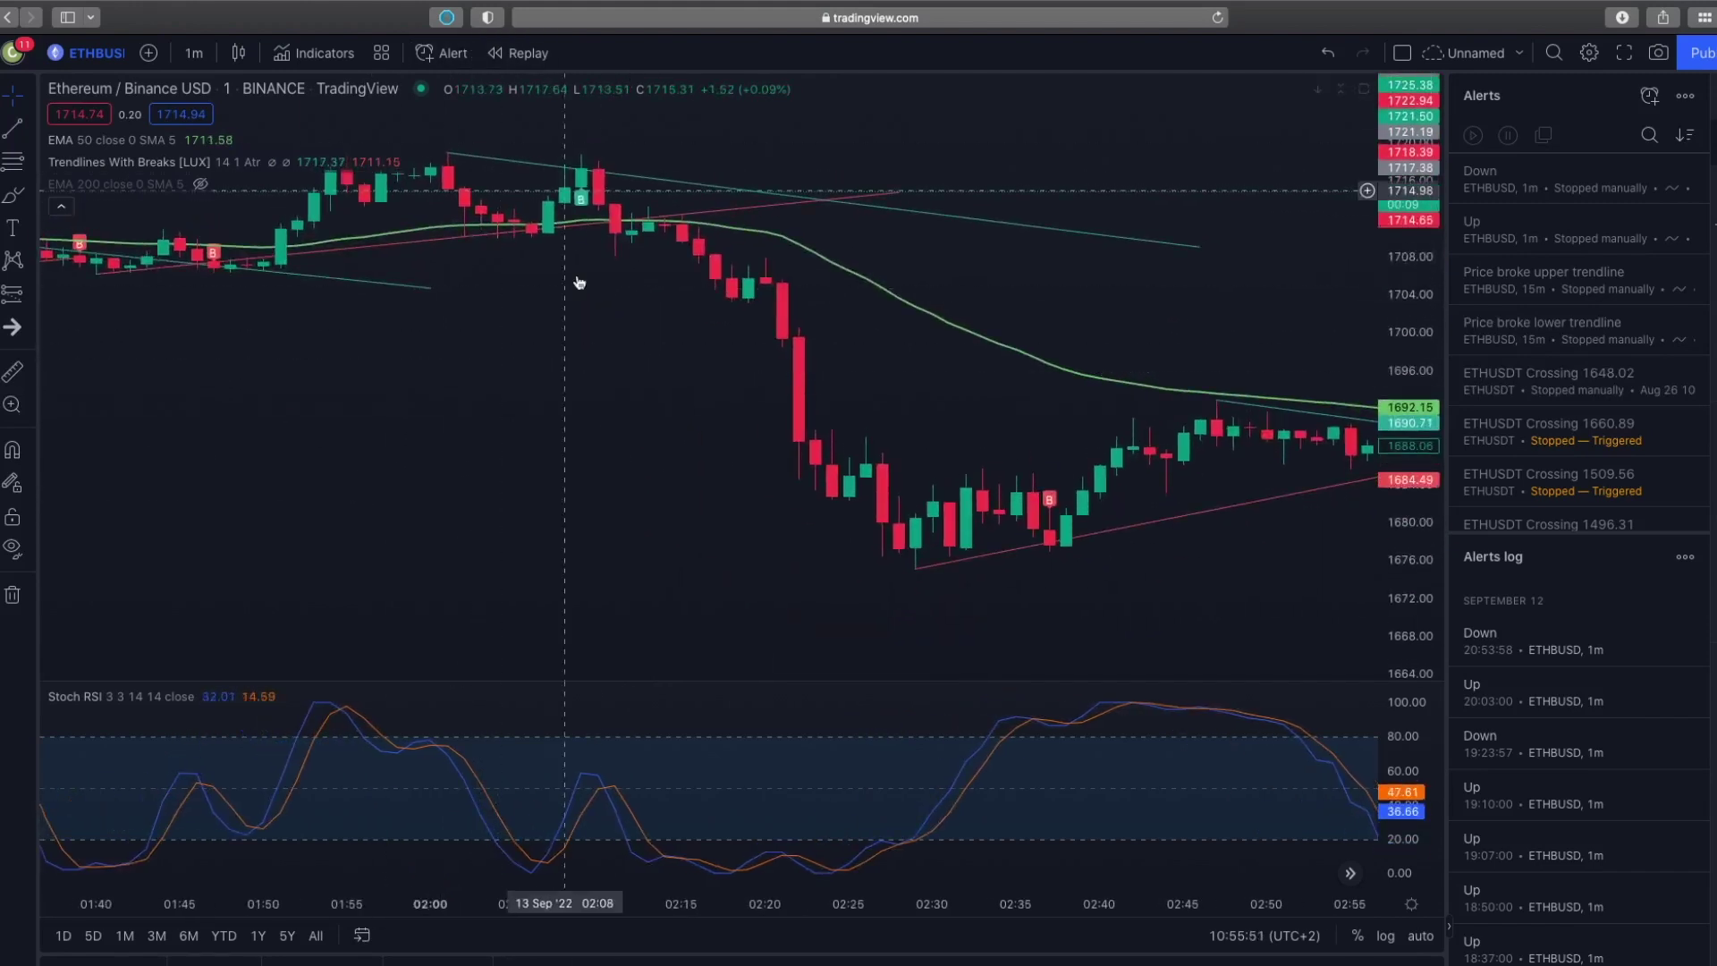
drag(583, 372, 590, 467)
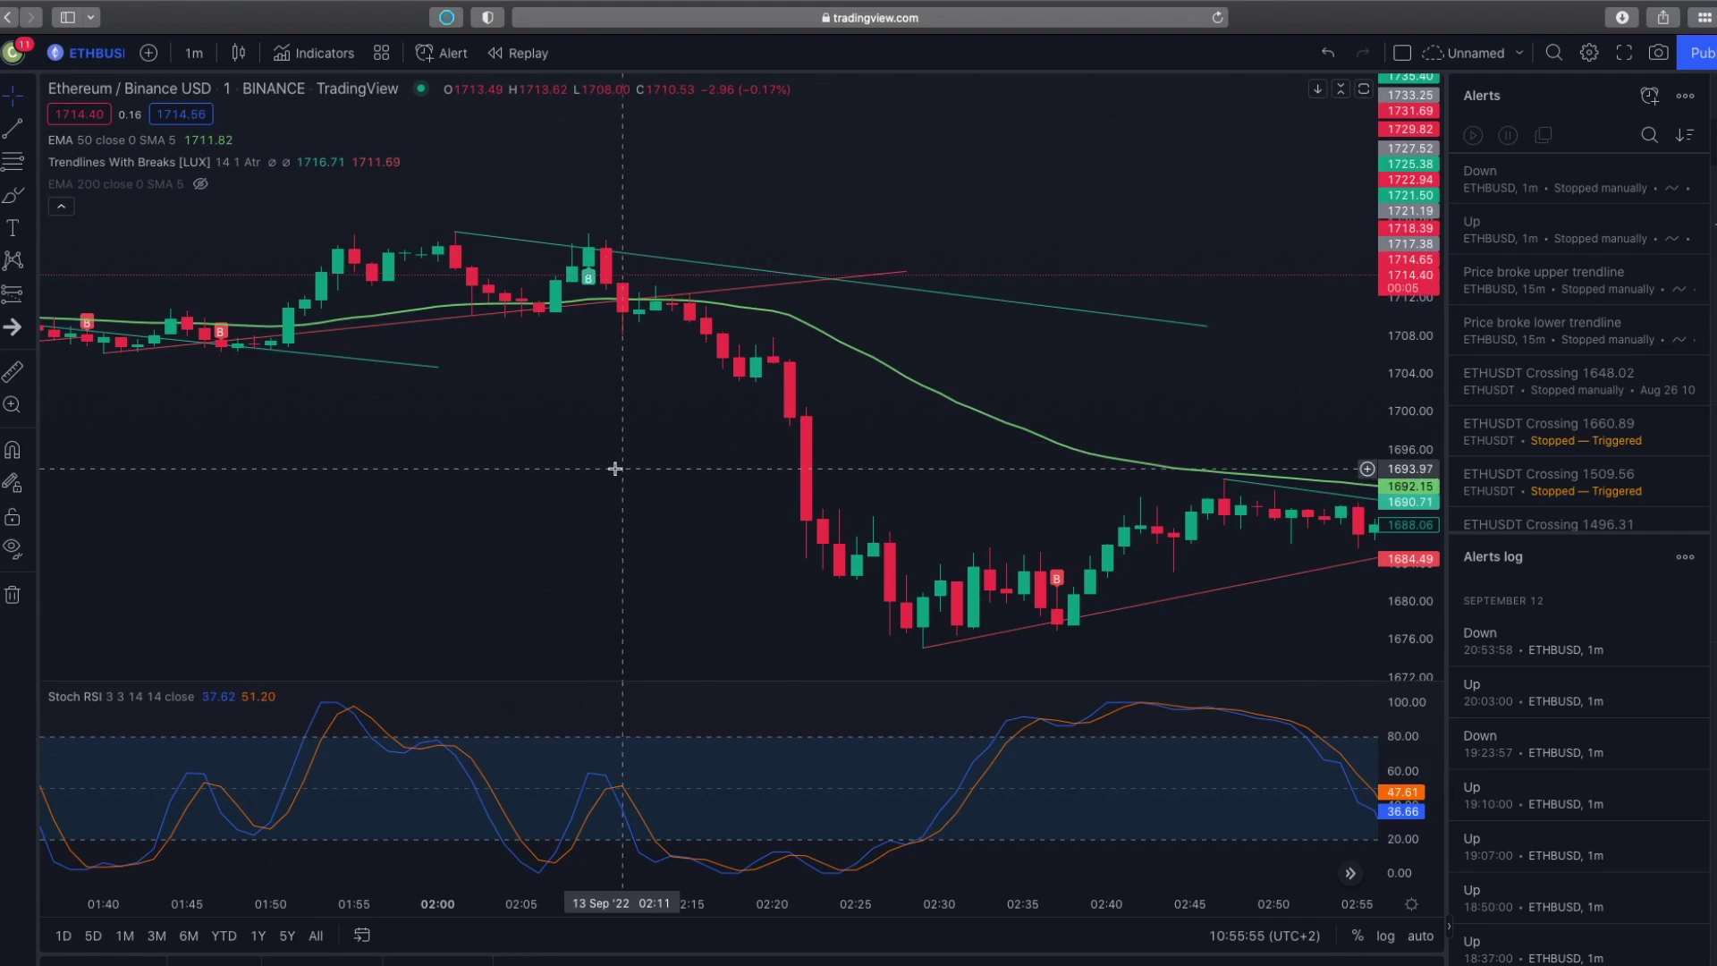
drag(655, 460, 498, 453)
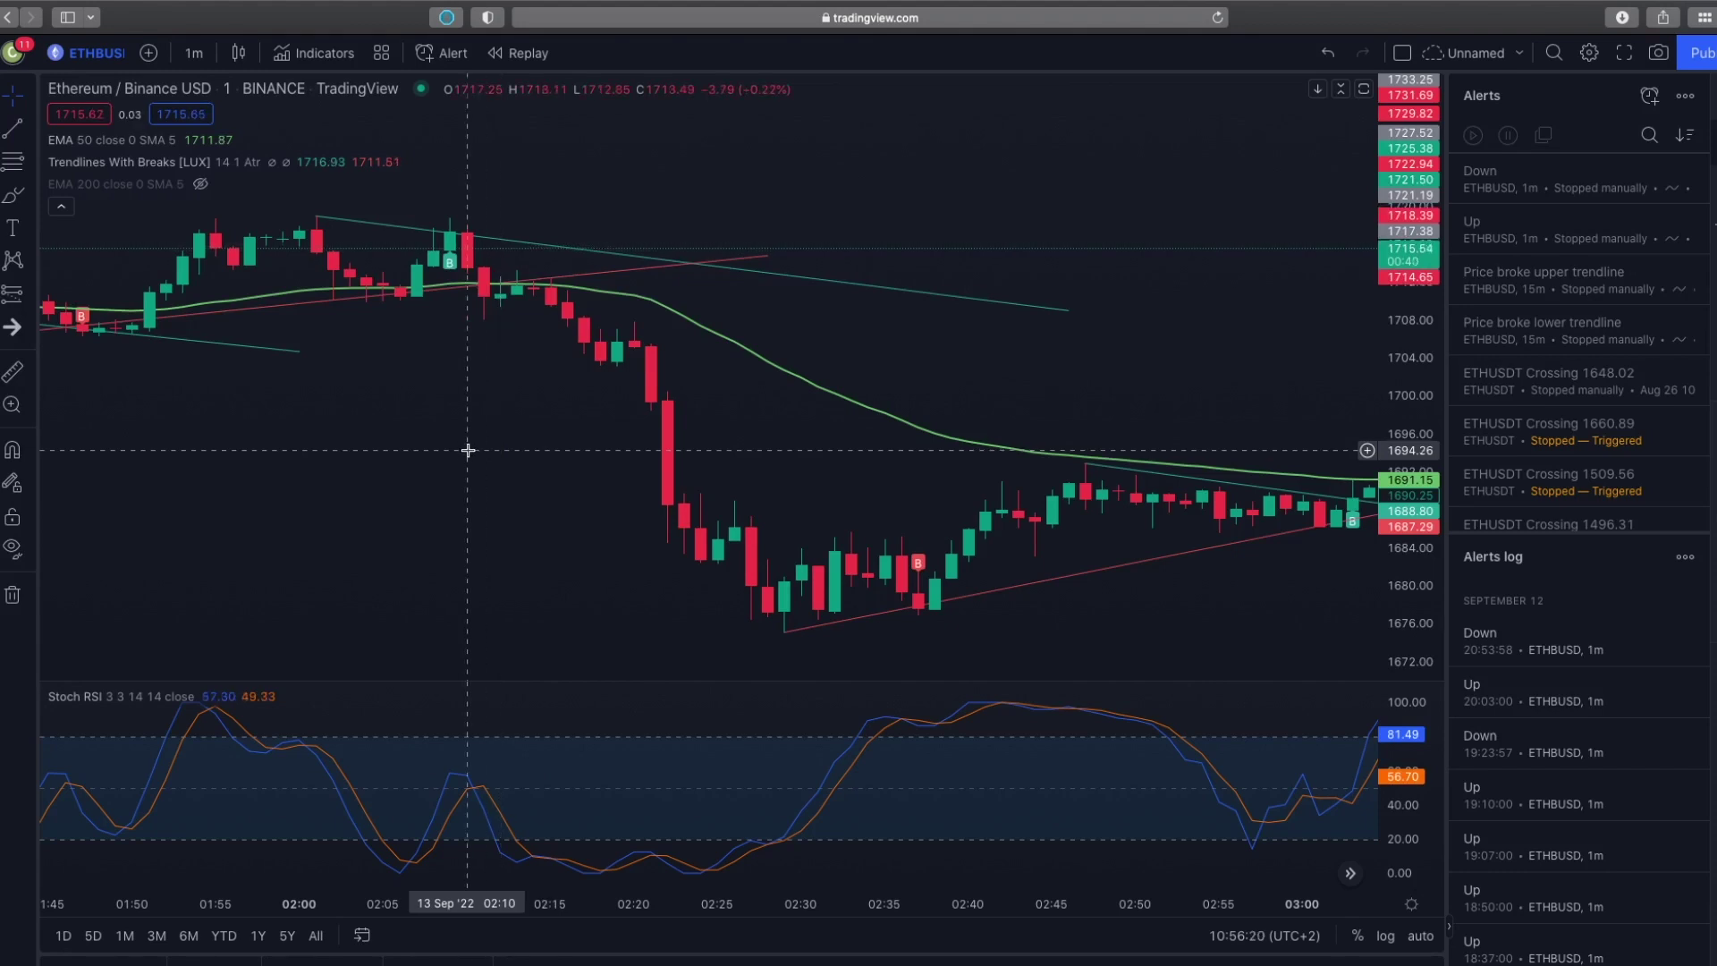
Review the EMA settings and close them with length 50 unchanged
mouse_move(143, 145)
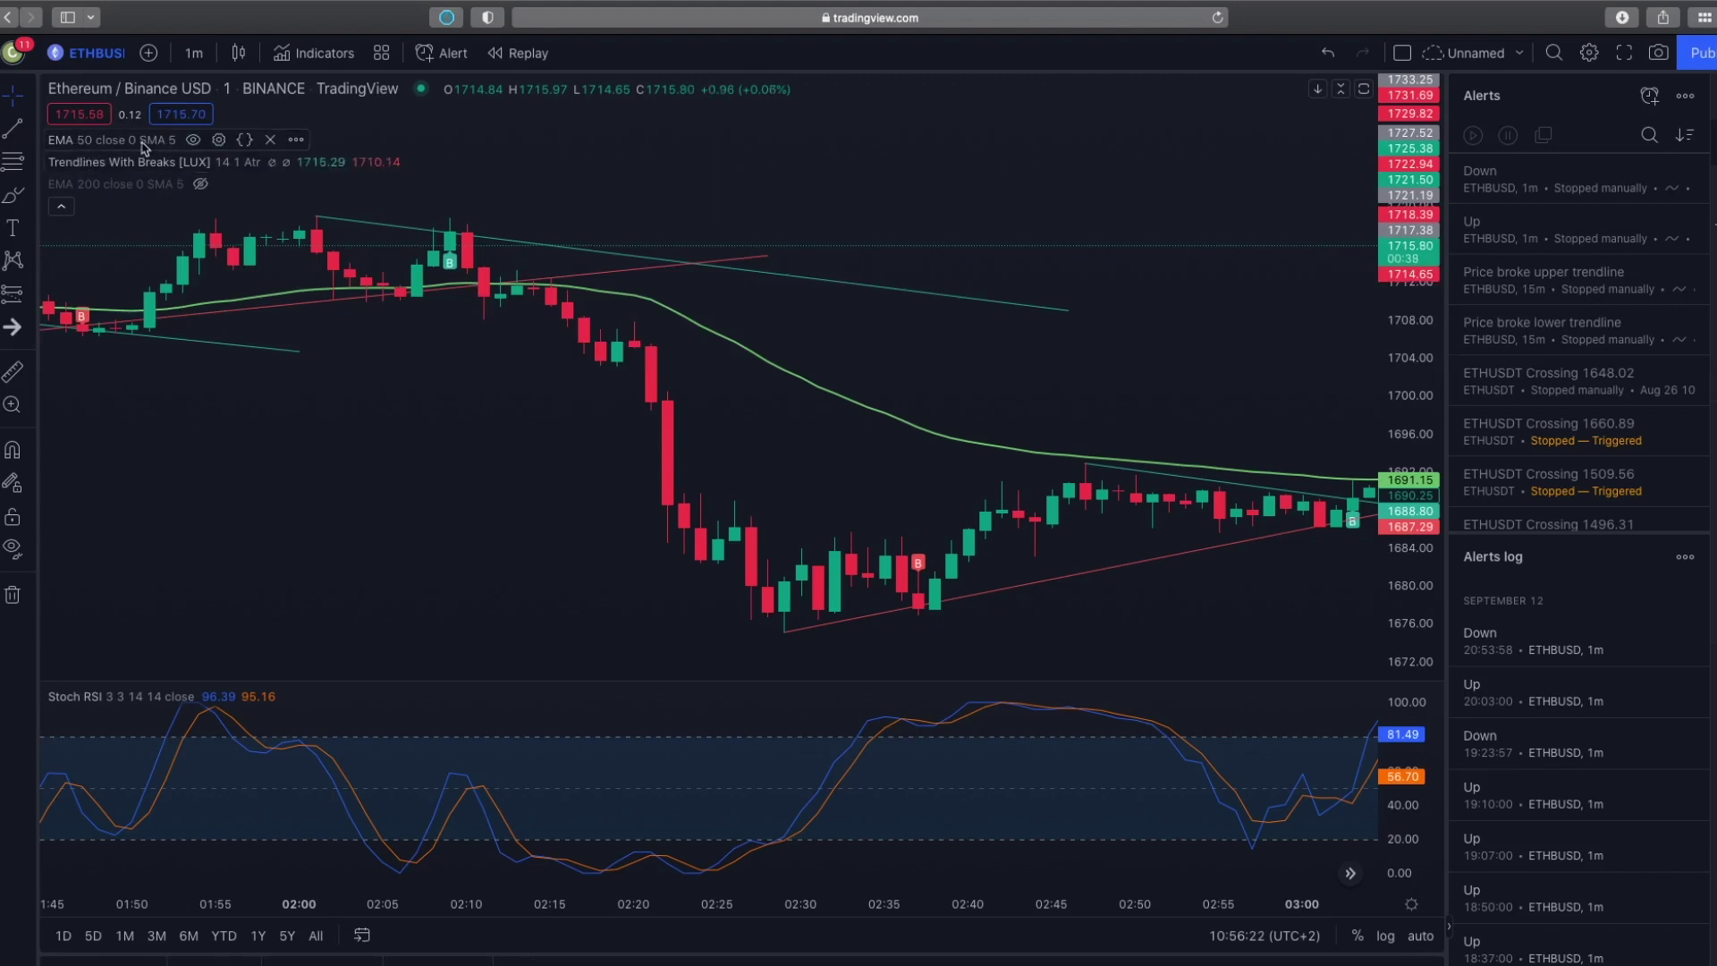
click(218, 140)
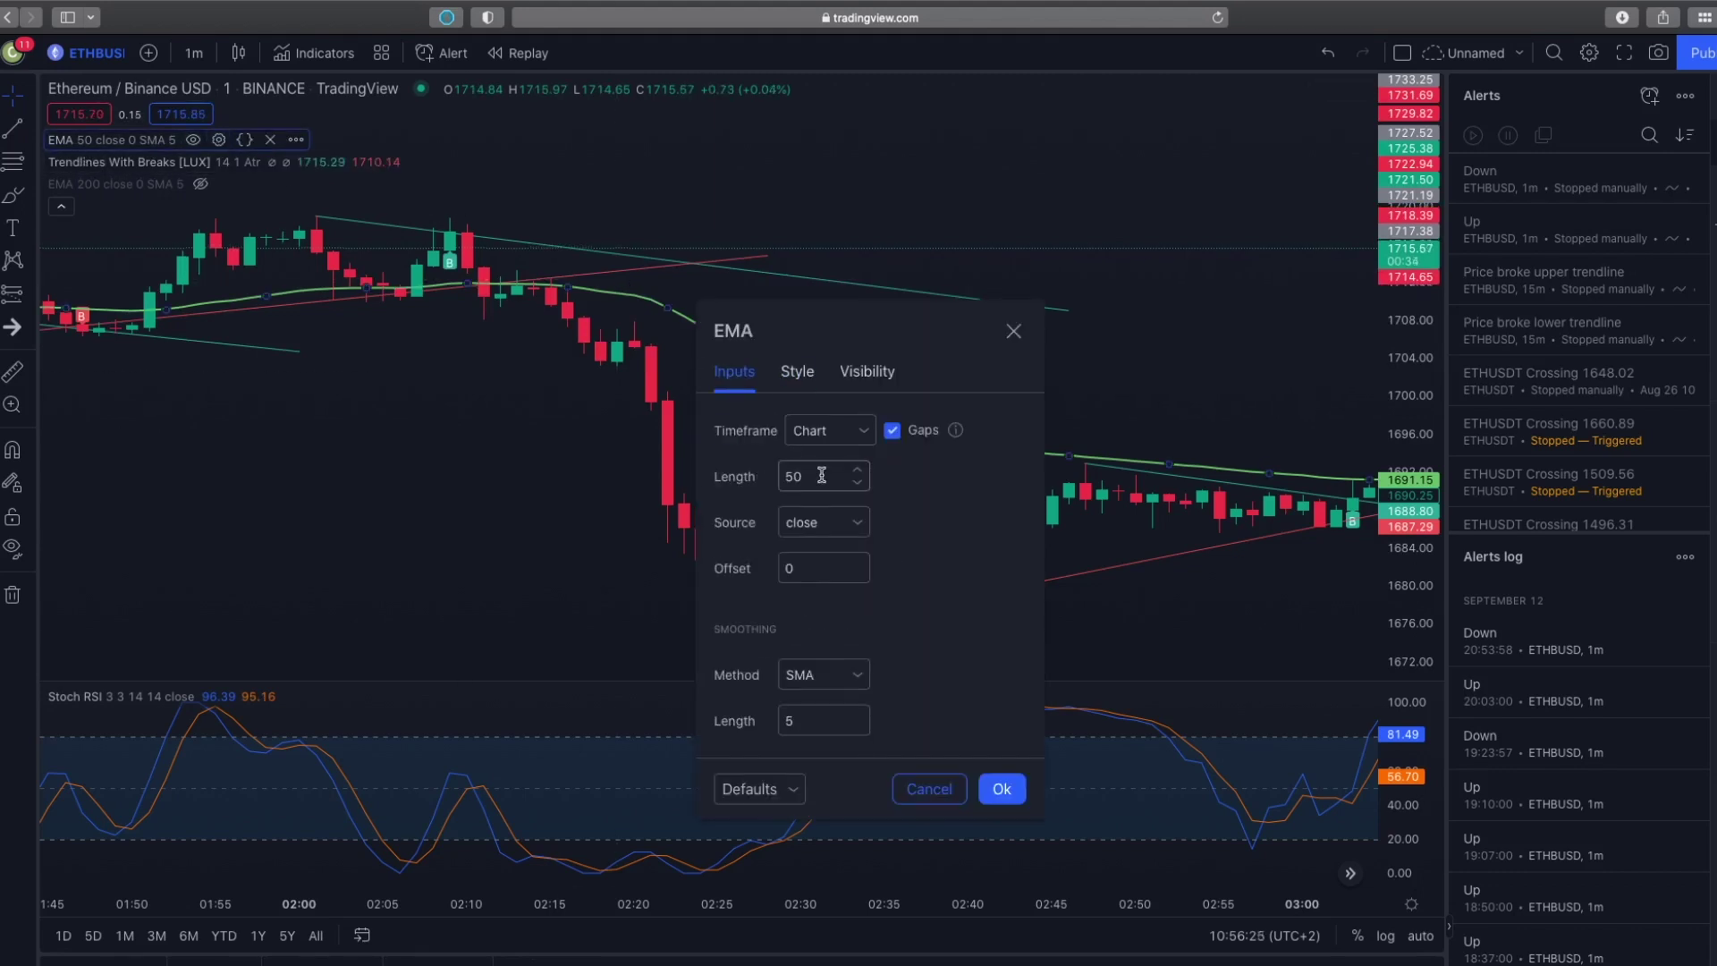
drag(814, 475, 779, 474)
drag(758, 408, 758, 363)
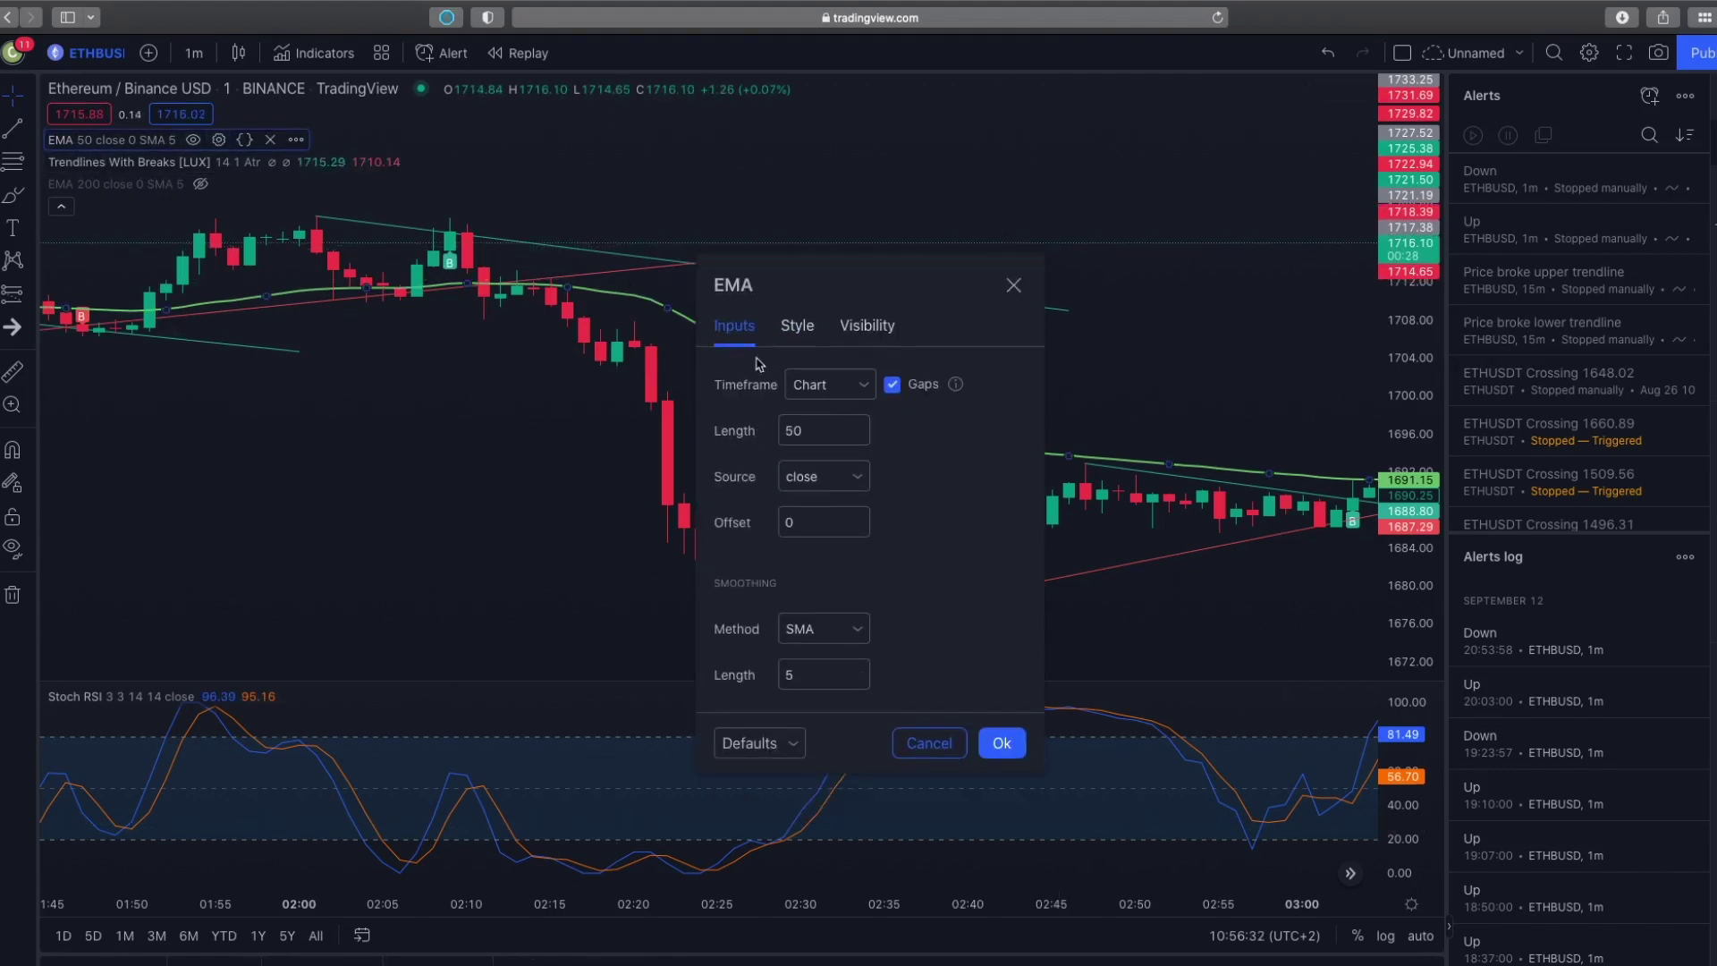
drag(804, 432, 784, 431)
click(1003, 743)
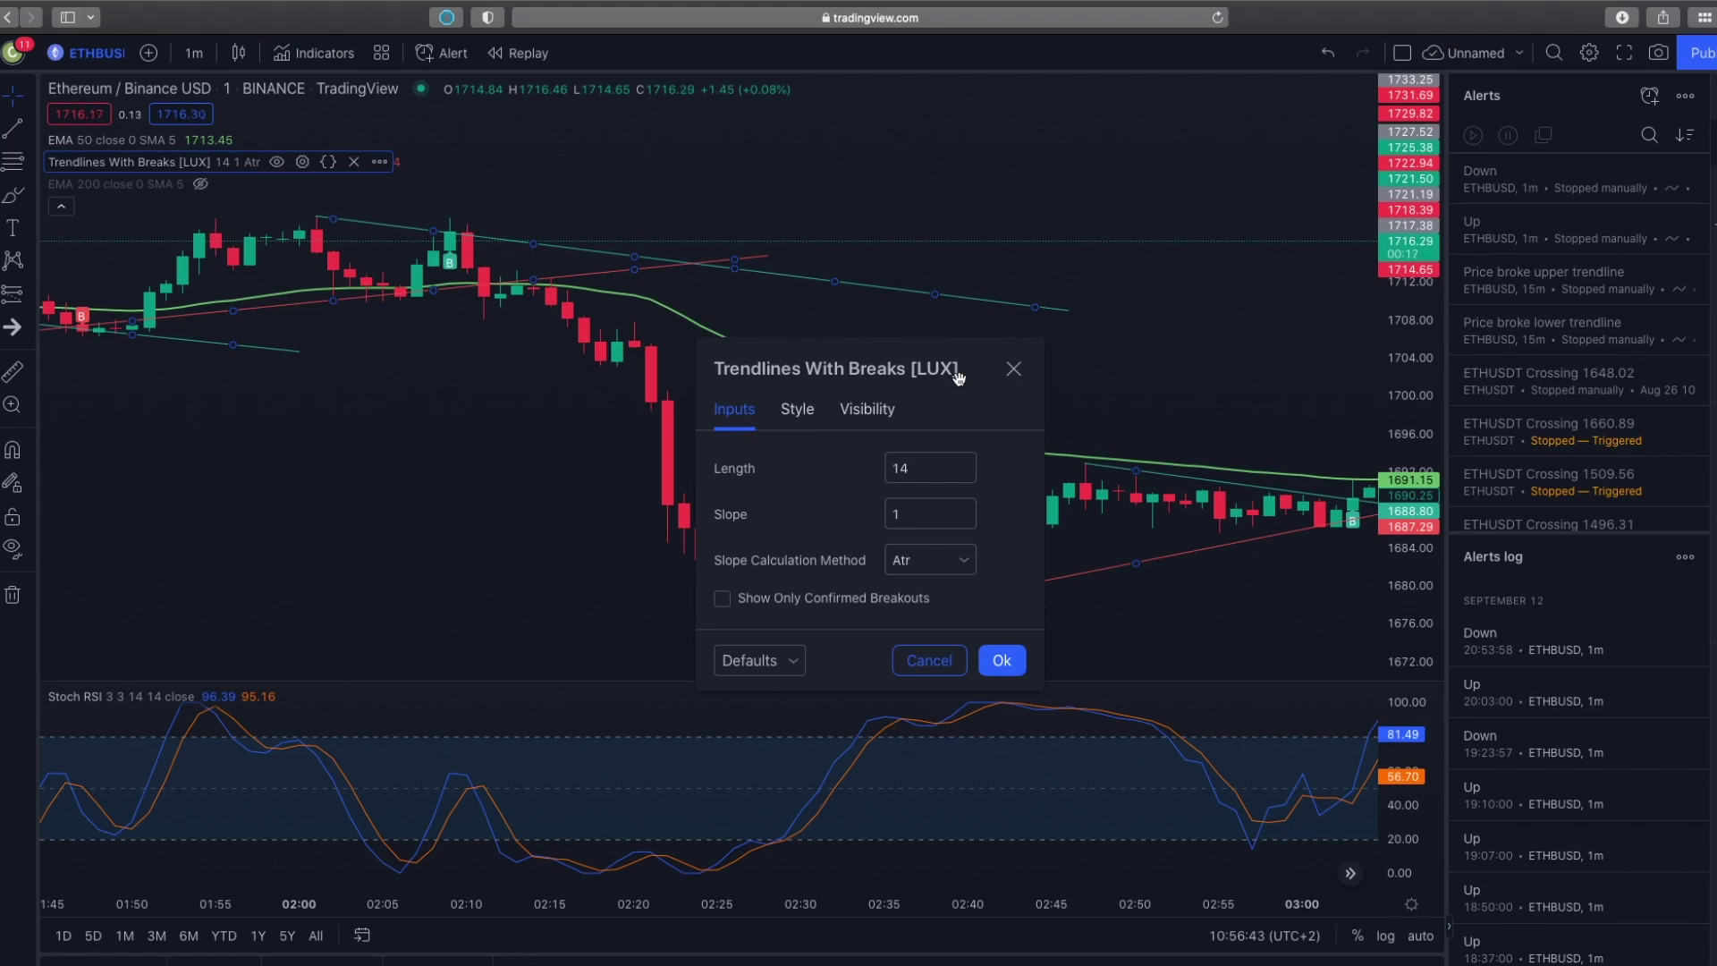
Set Trendlines With Breaks to length 26 and slope 1.6, keeping the Atr slope method
double_click(917, 469)
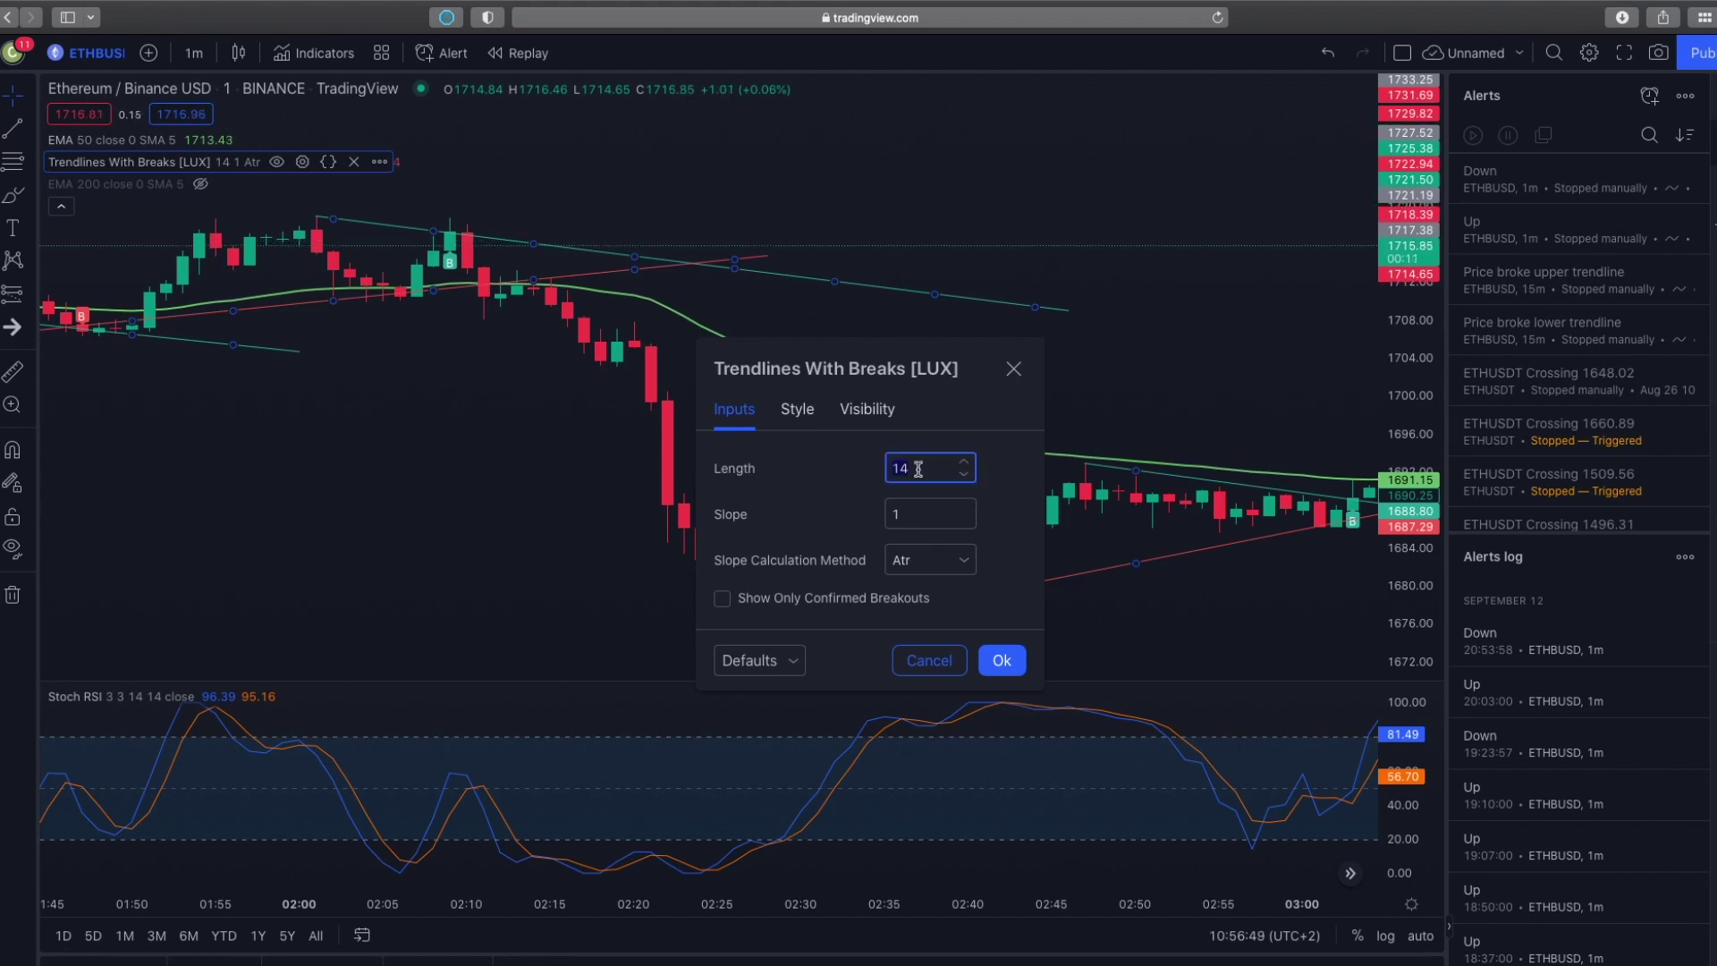
double_click(925, 518)
text(1.6)
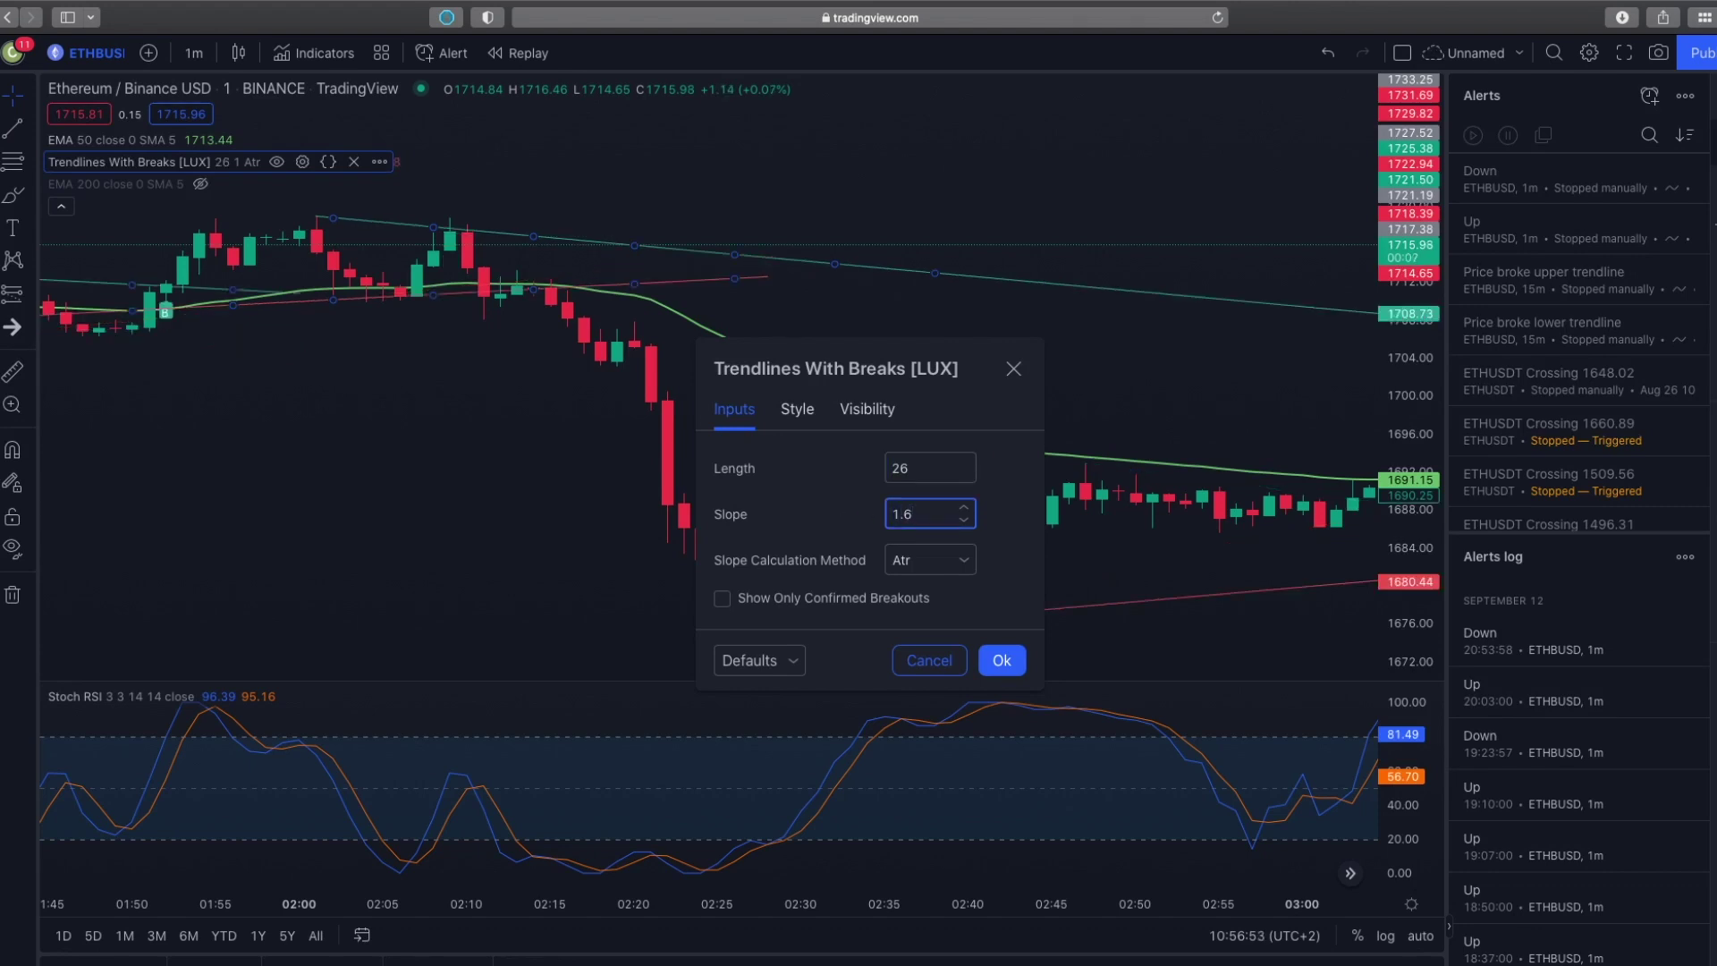
click(929, 570)
click(932, 568)
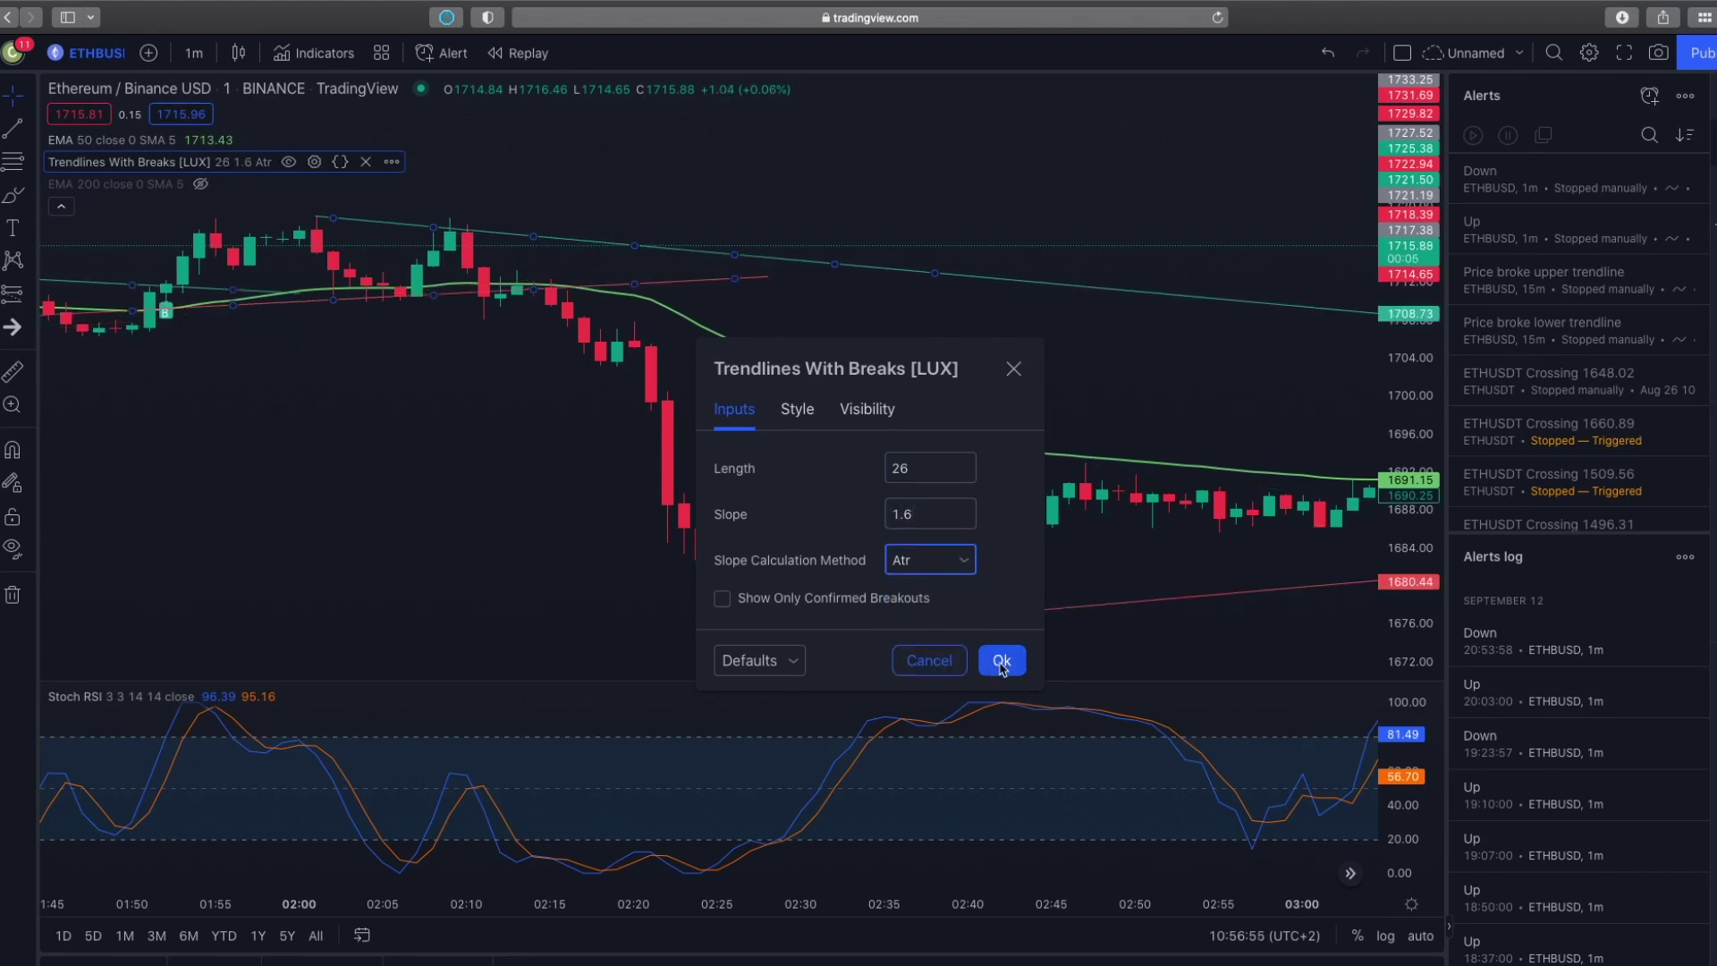
click(1003, 661)
scroll(616, 473, down, 3)
scroll(615, 467, up, 1)
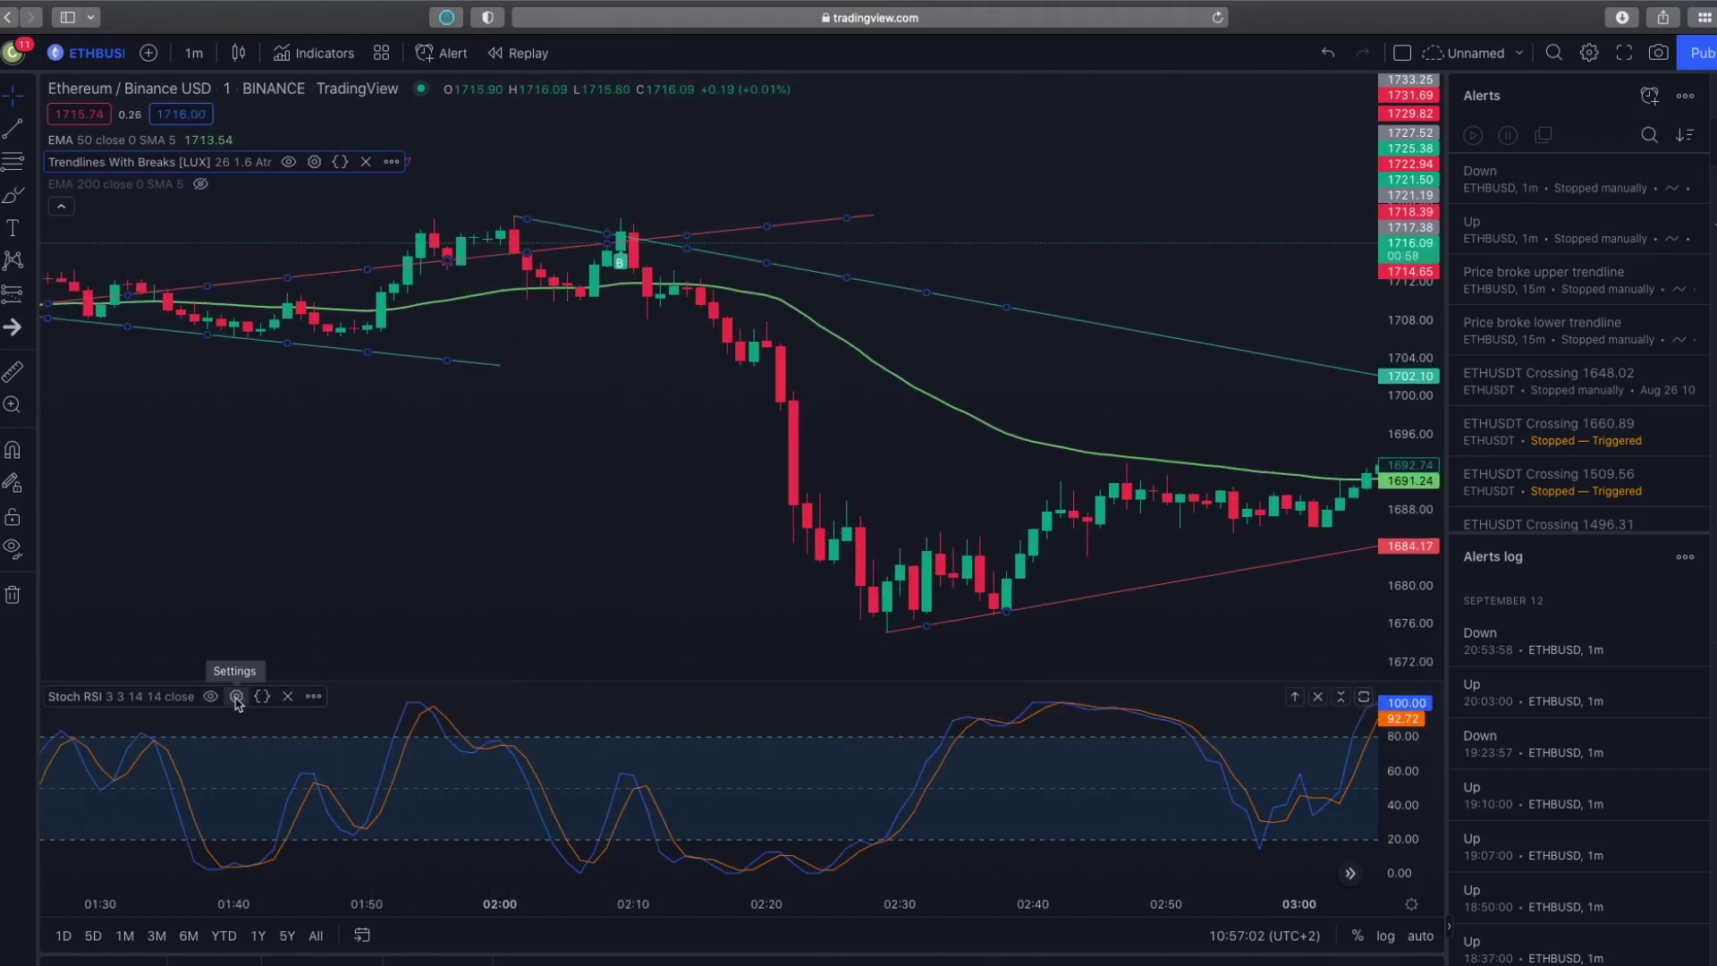
Check the Stoch RSI settings and close them unchanged
click(236, 696)
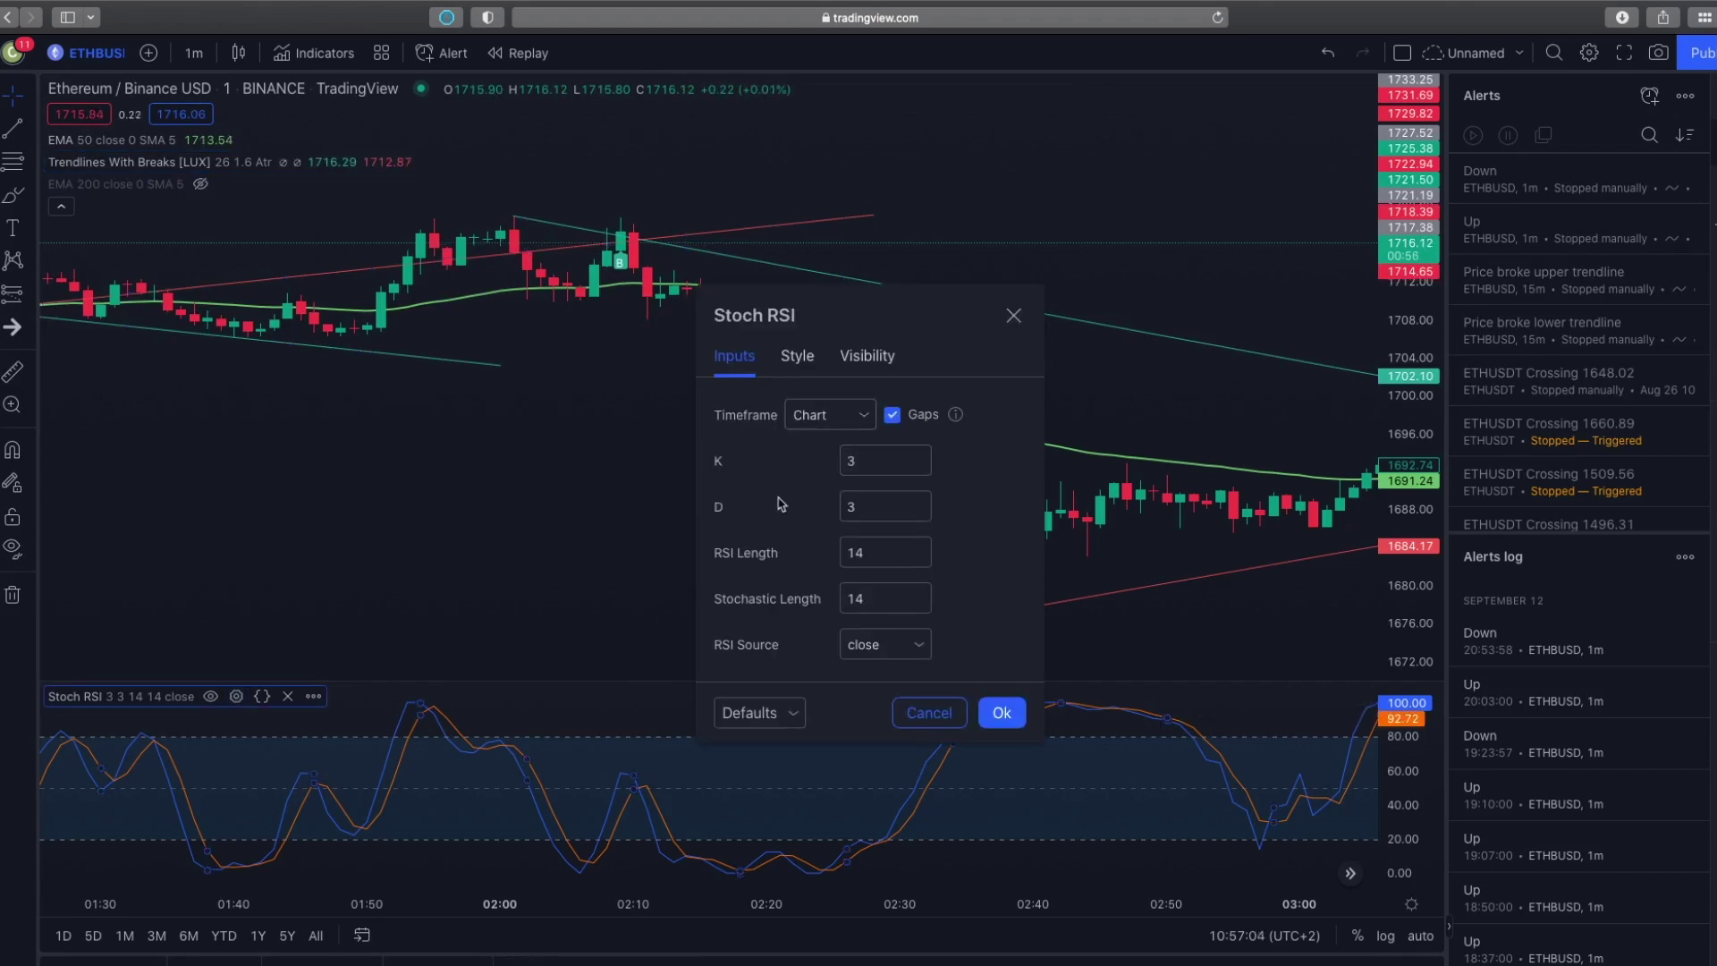
click(1002, 713)
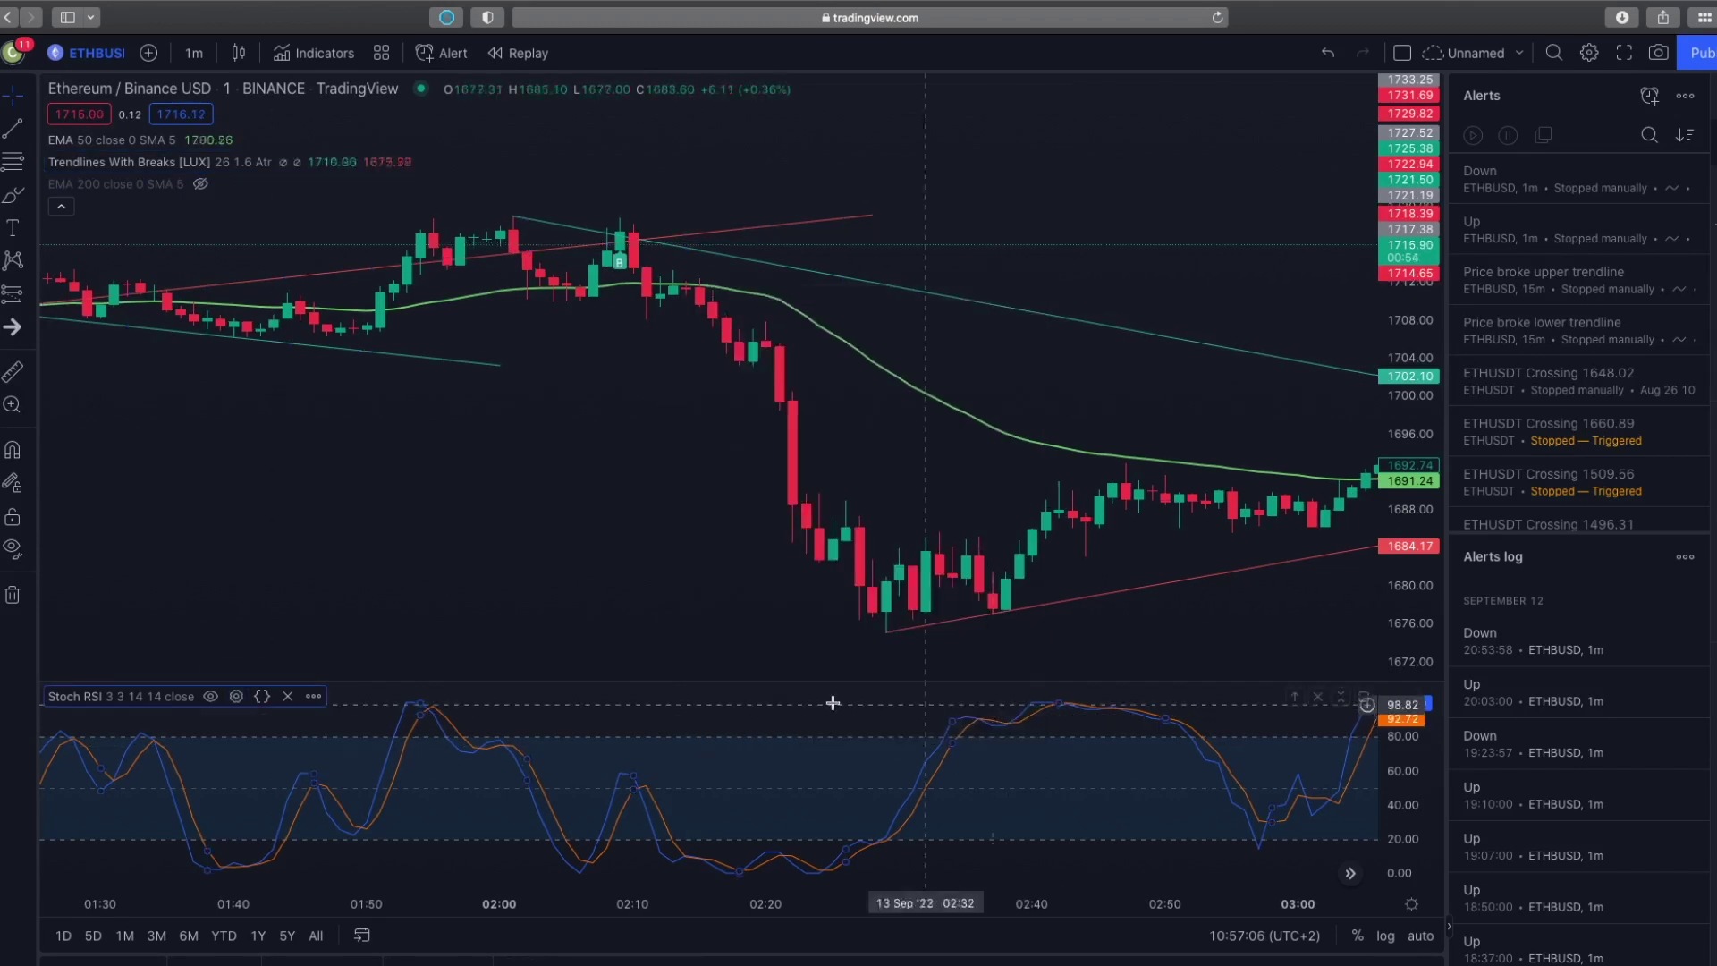
scroll(832, 704, down, 1)
Scroll forward to the 03:40–05:20 candles, where the buy signal meets Stoch RSI near 100
scroll(838, 720, up, 1)
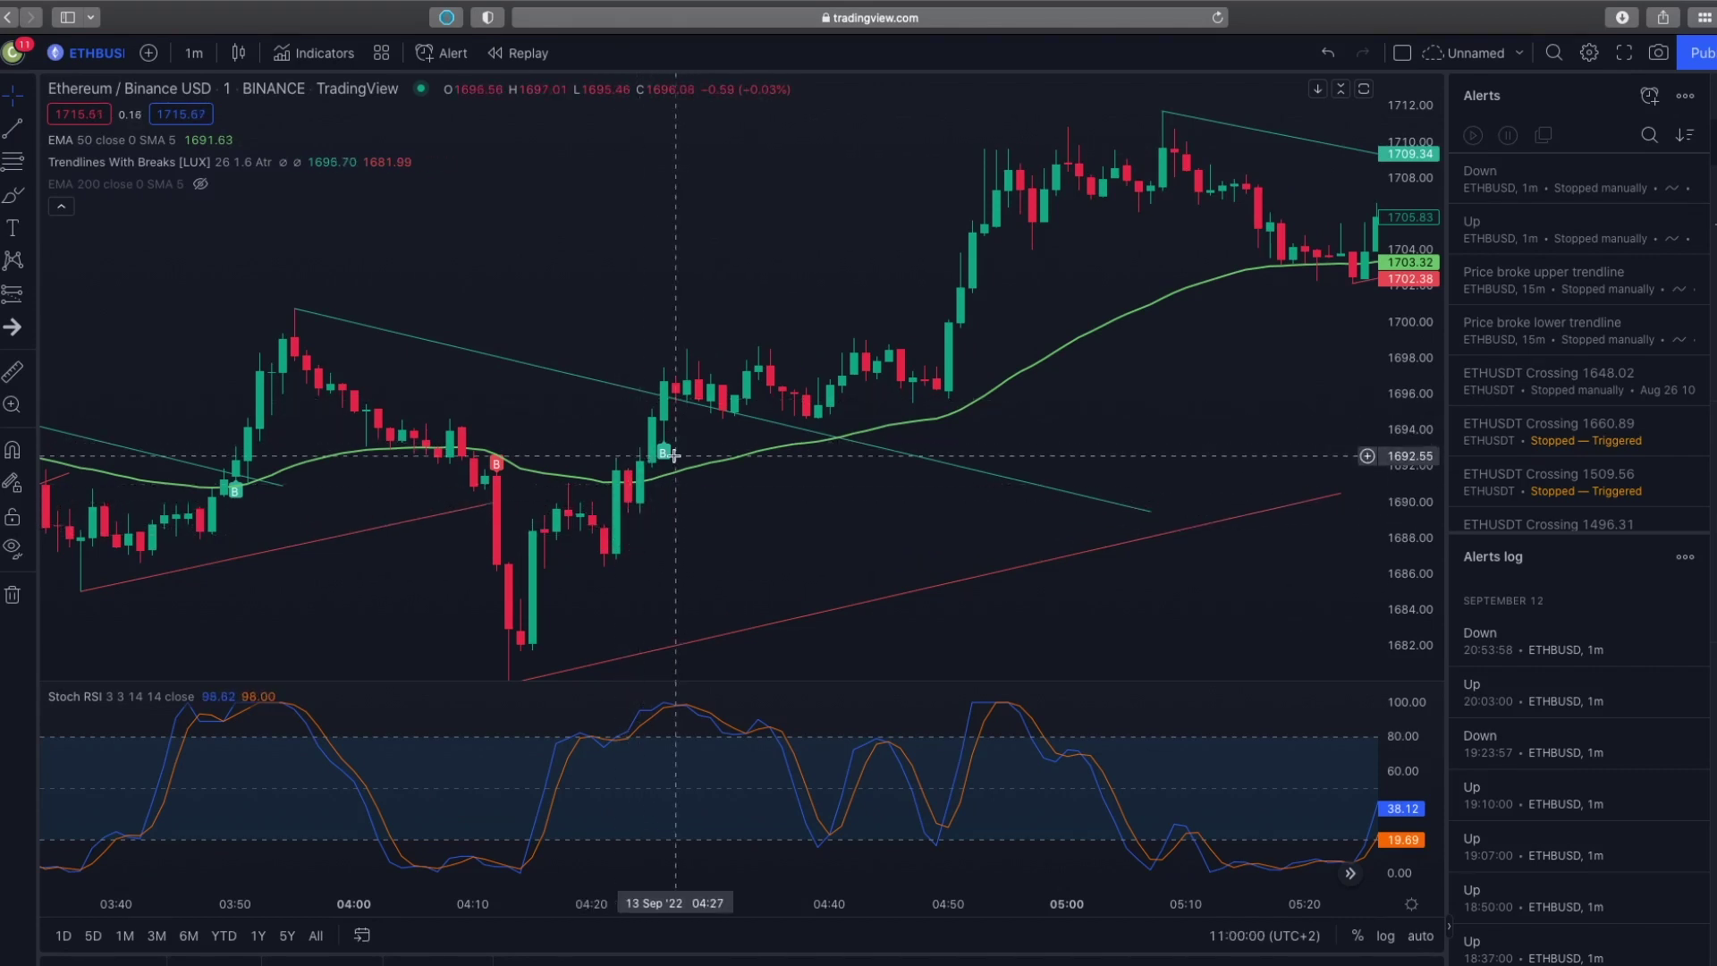
Pan through the 12 Sep evening candles to view the drop and rebound
scroll(697, 439, right, 3)
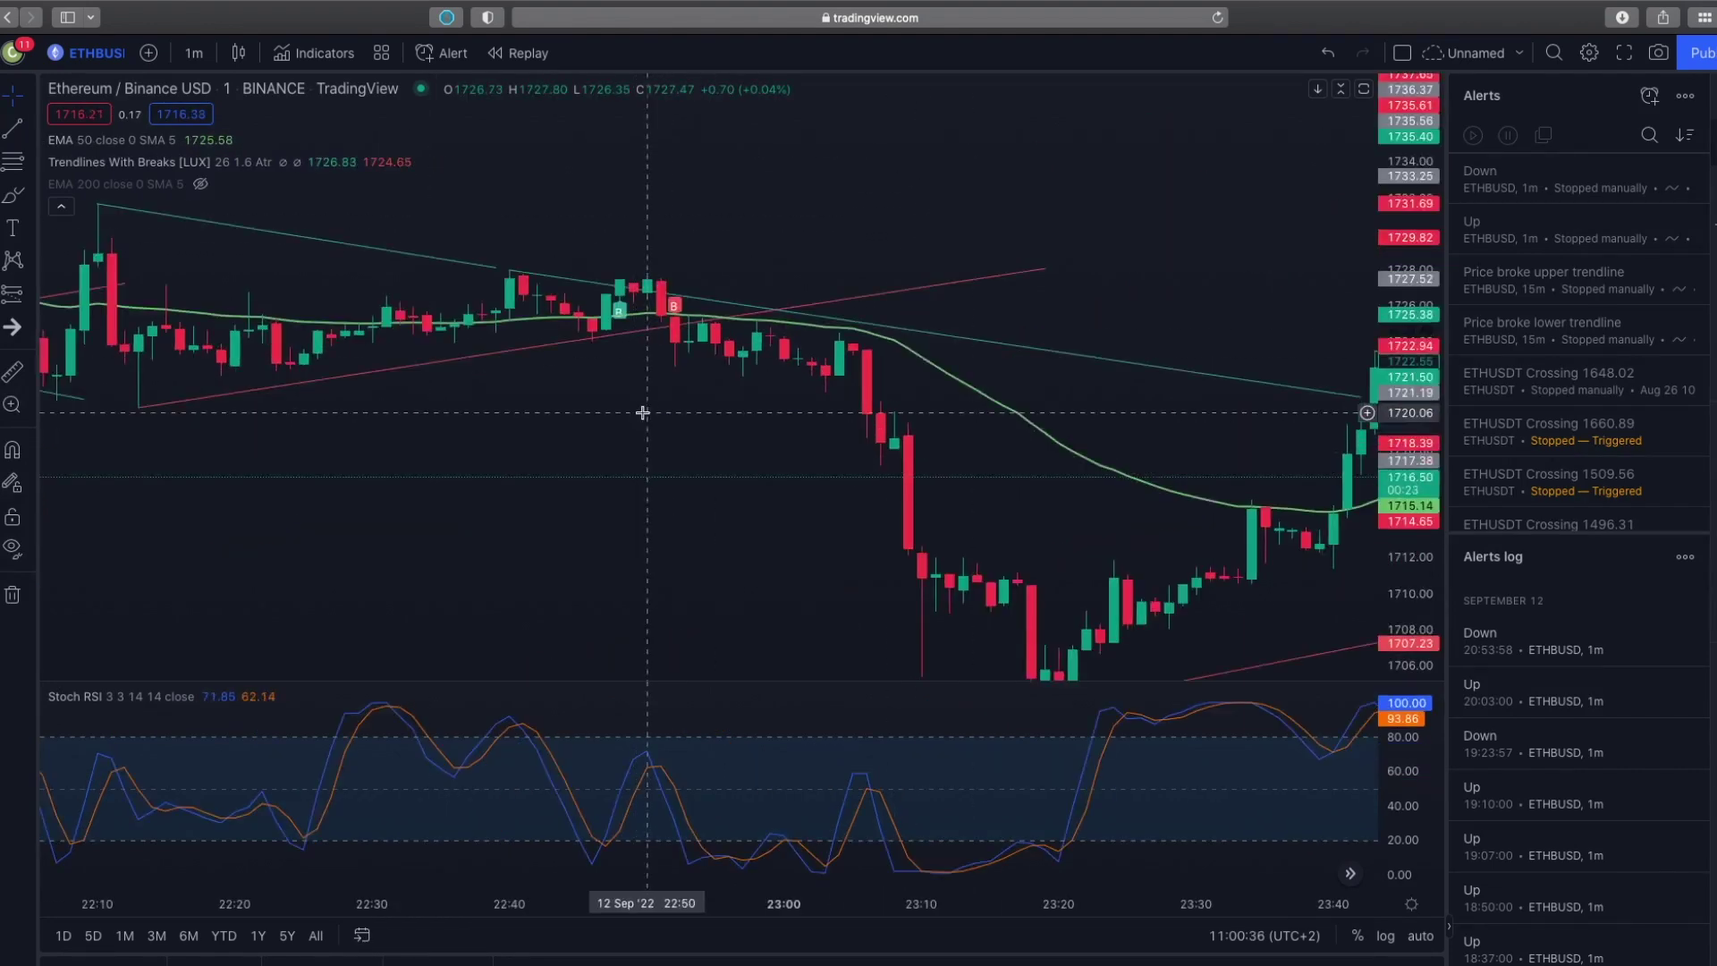
drag(691, 398, 743, 501)
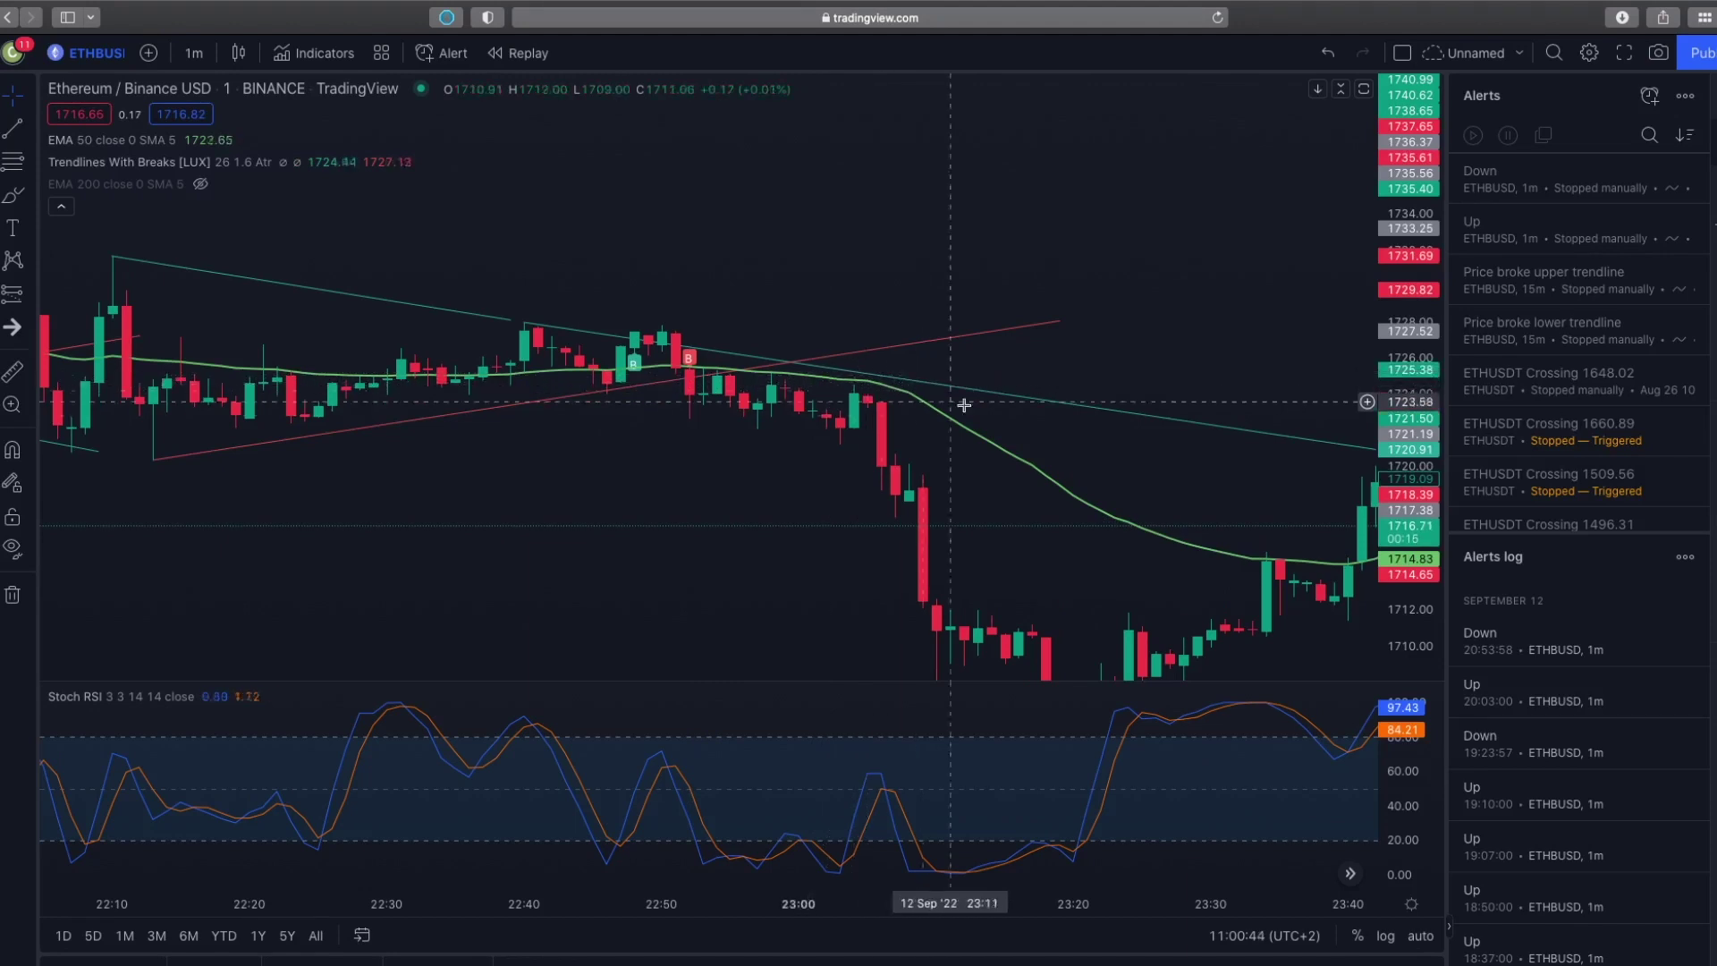
mouse_move(762, 550)
mouse_down()
mouse_move(754, 506)
mouse_move(739, 541)
mouse_up()
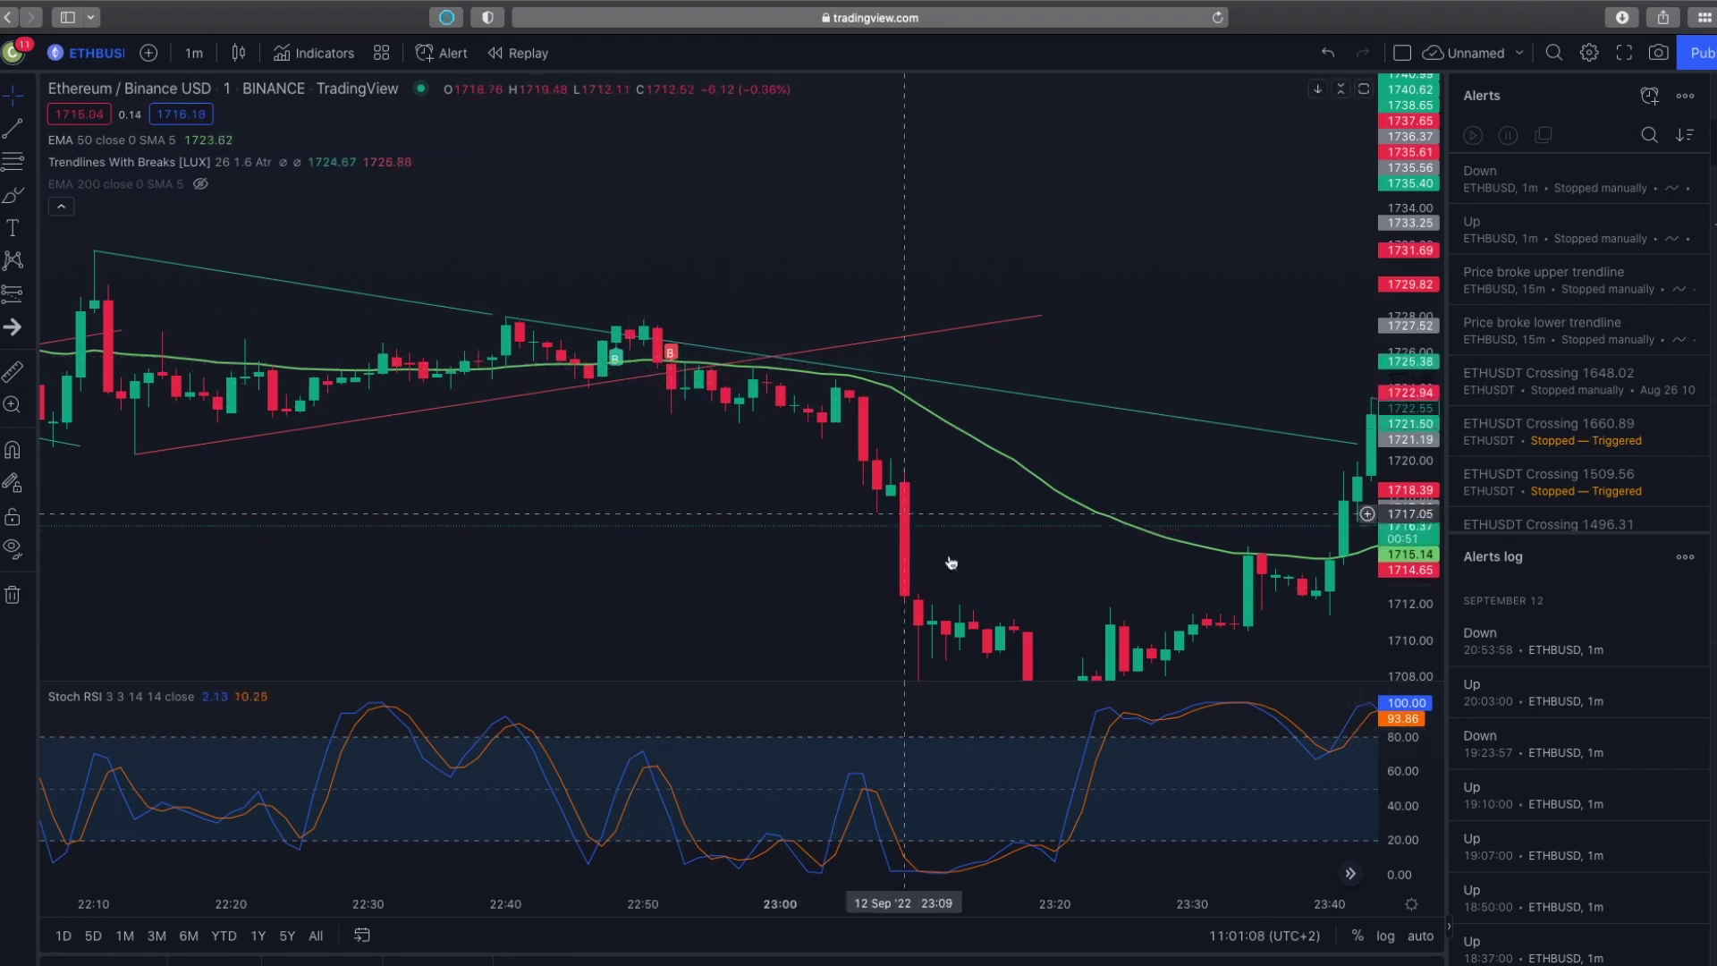
drag(661, 547, 560, 448)
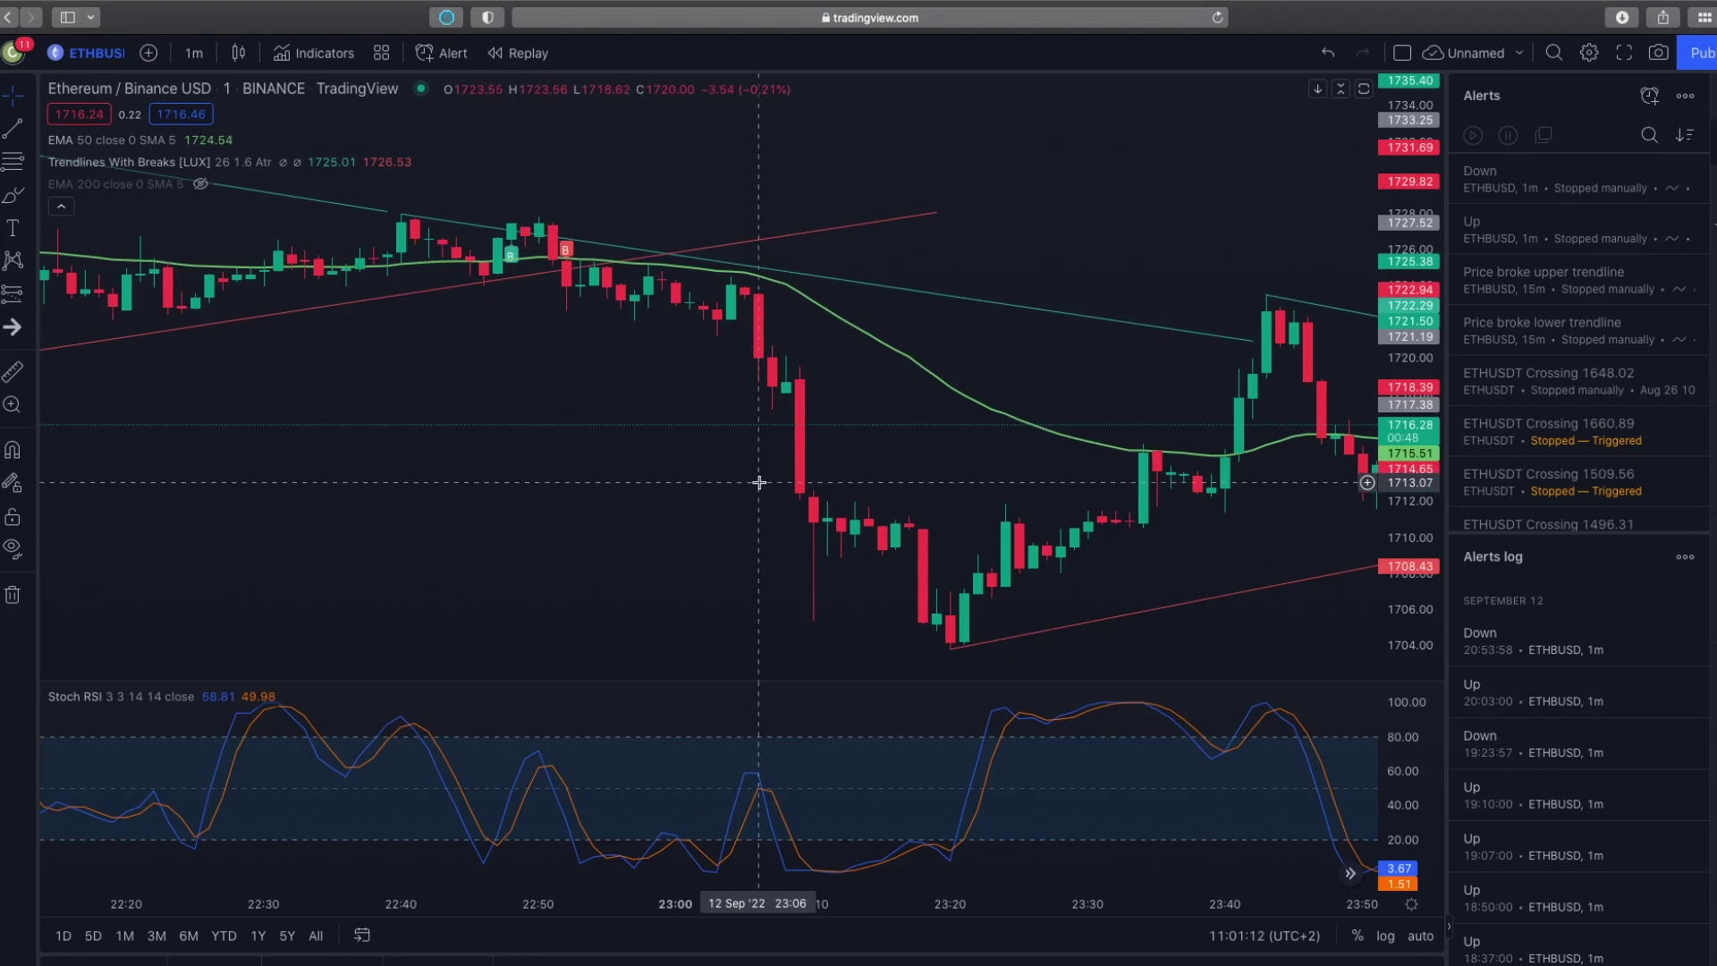
Start bar replay from 9 Sep, showing candles up to about 16:40
scroll(760, 476, down, 2)
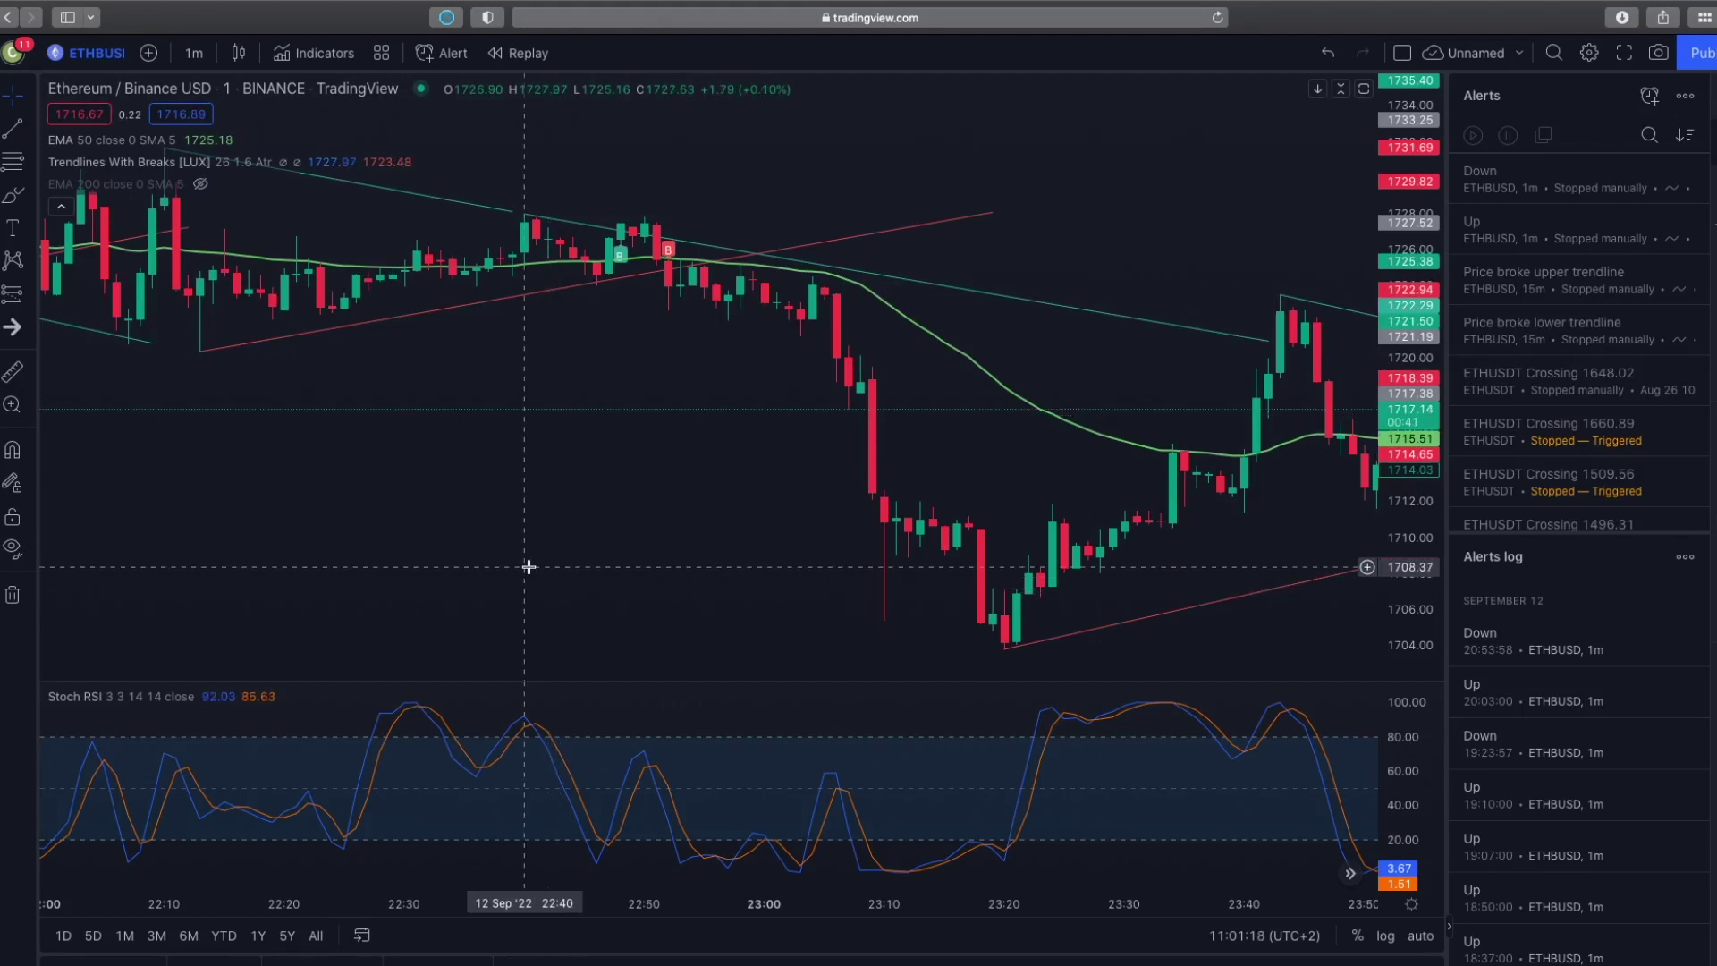
drag(498, 475, 712, 581)
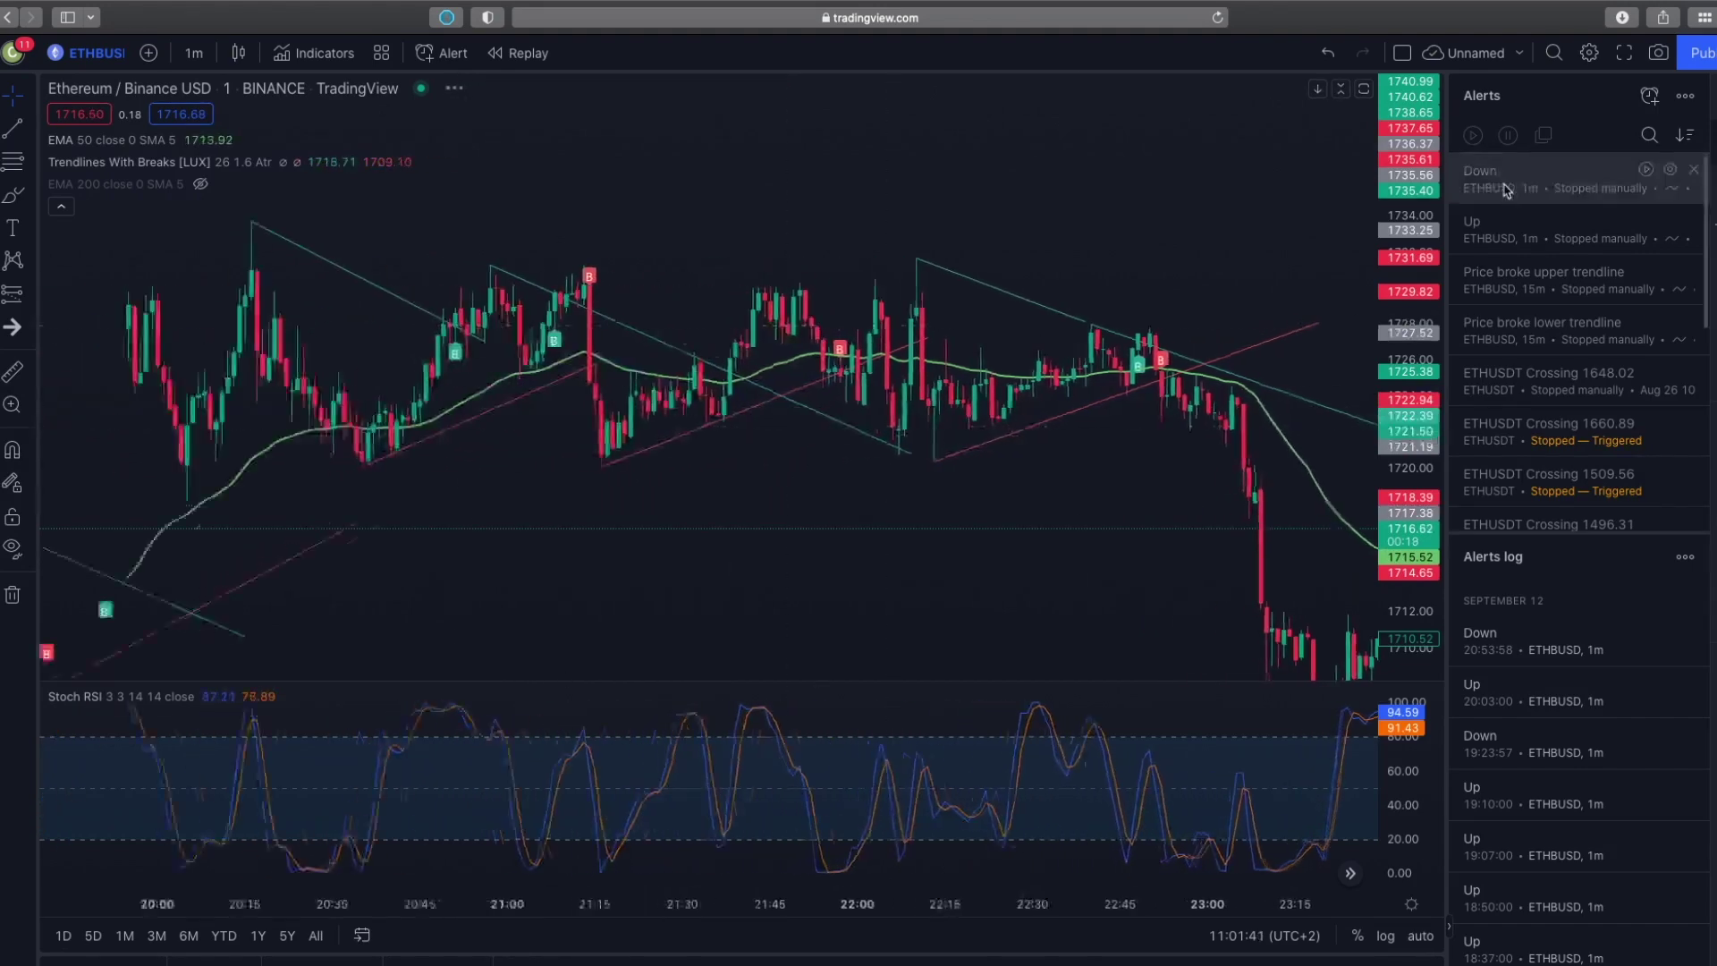
click(814, 491)
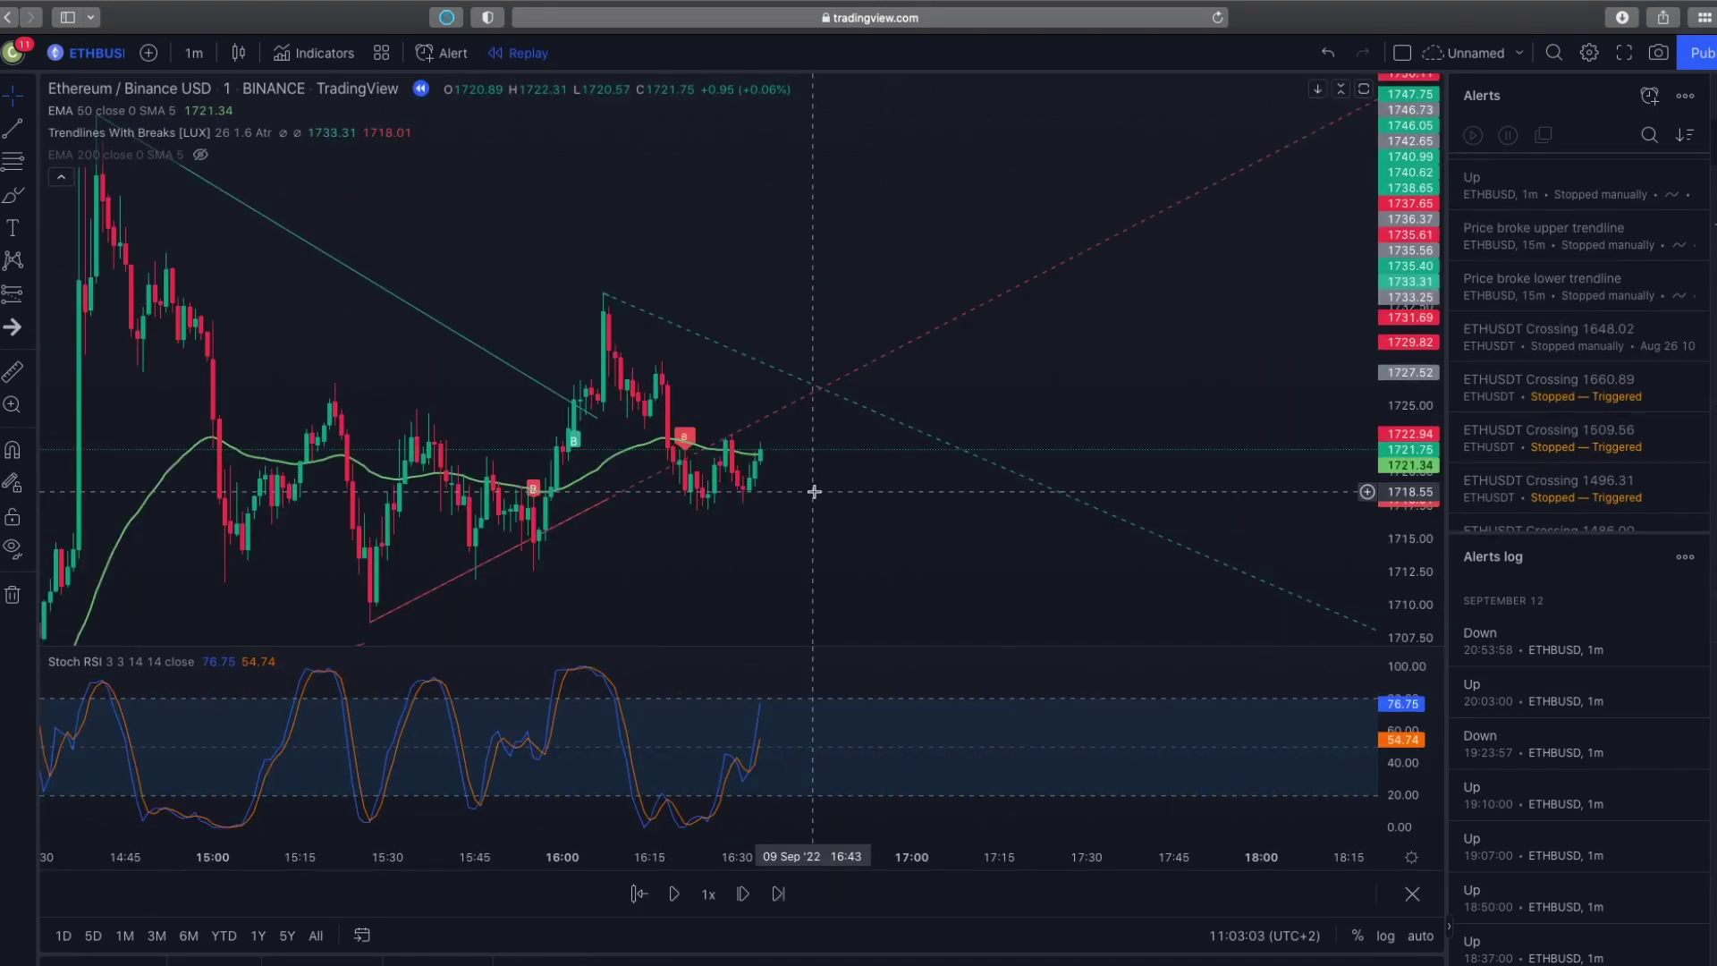
Zoom in and replay to about 17:16, revealing a buy label near 17:12
scroll(815, 492, up, 2)
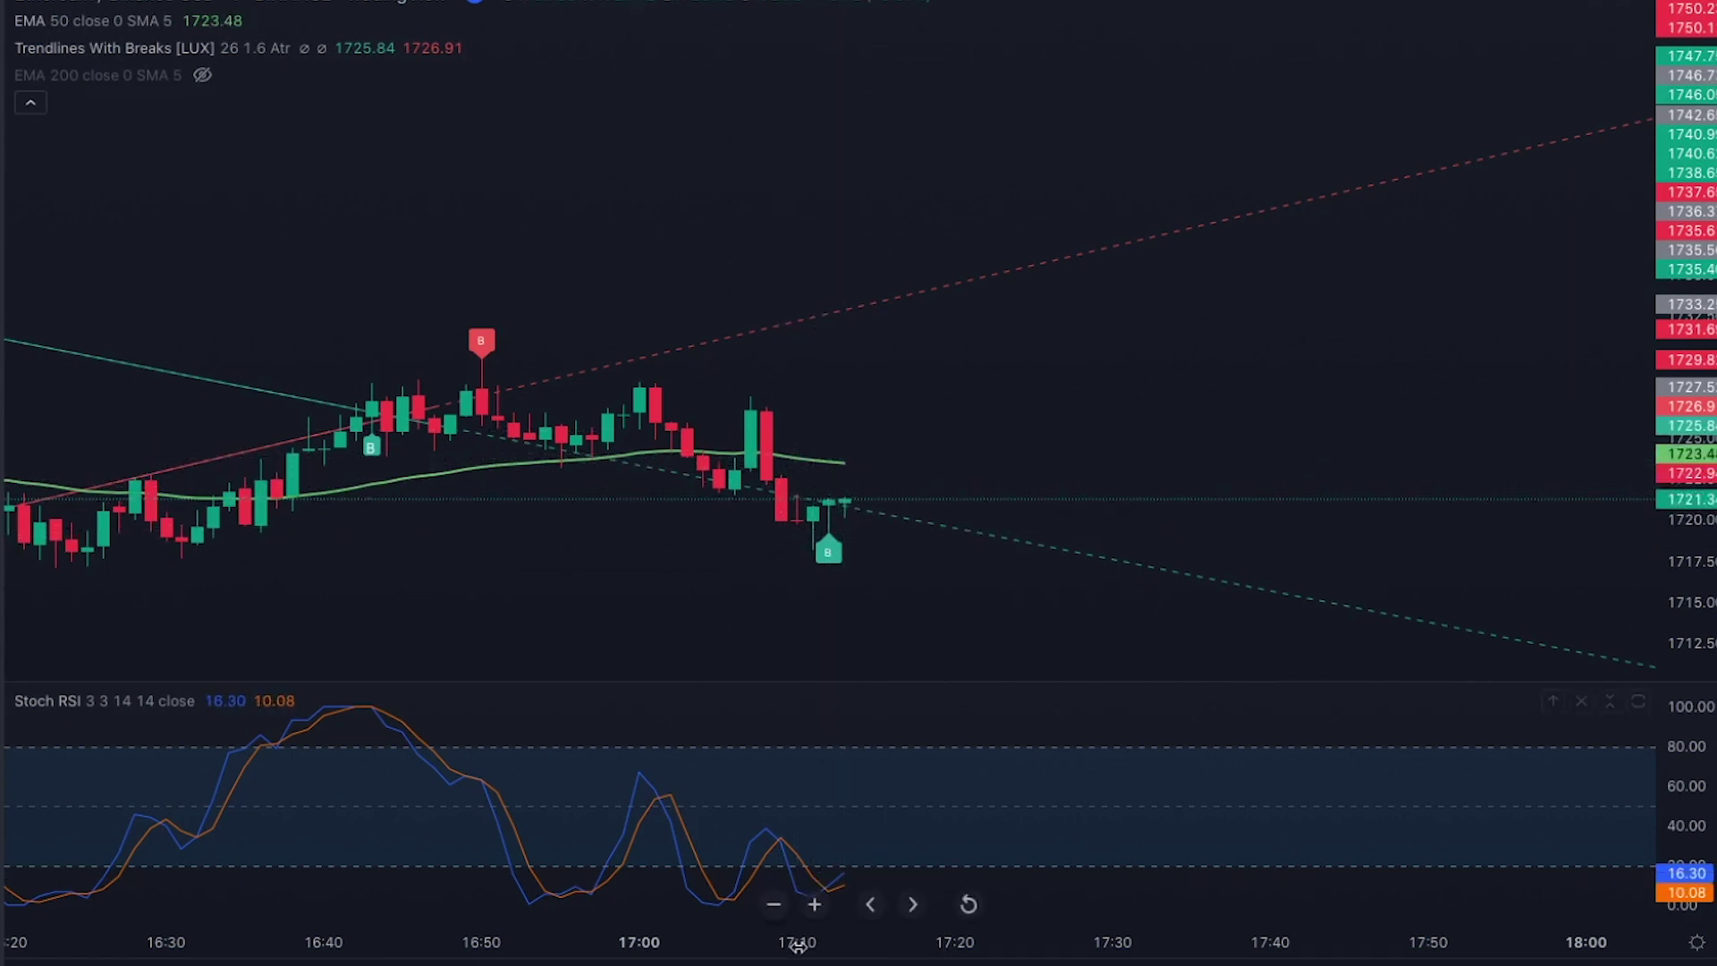
click(791, 963)
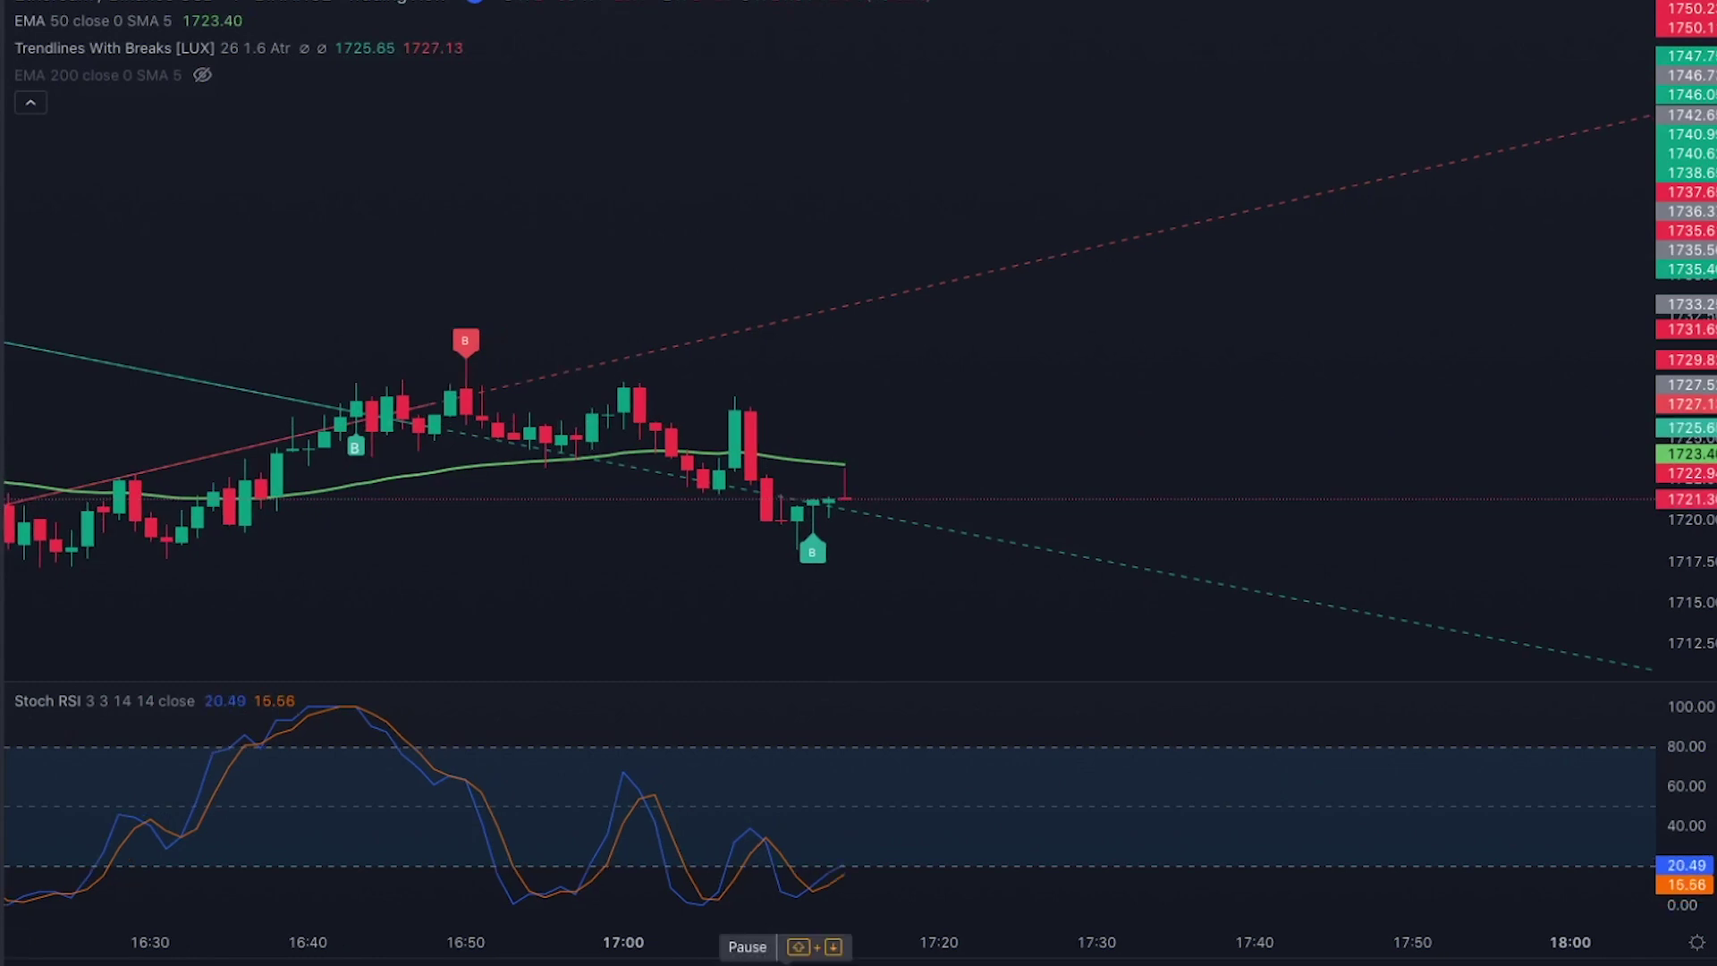
click(791, 963)
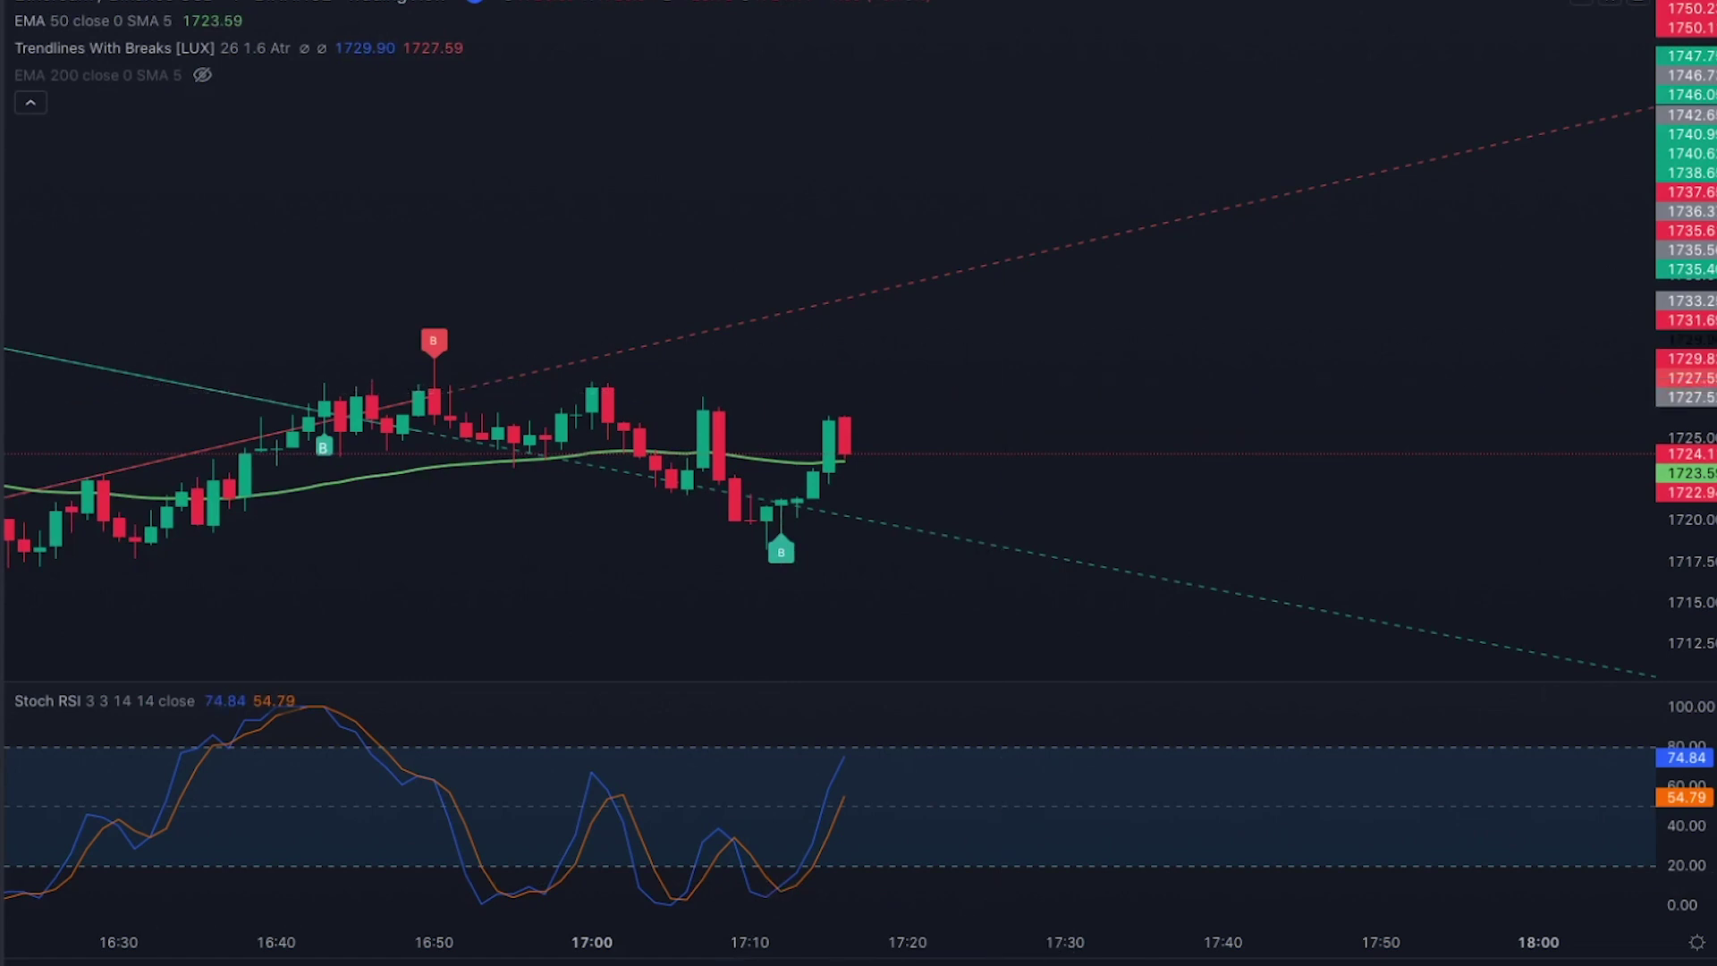
Mark a long at the latest buy bar near 1724 with stop below entry and target about 1738
click(844, 454)
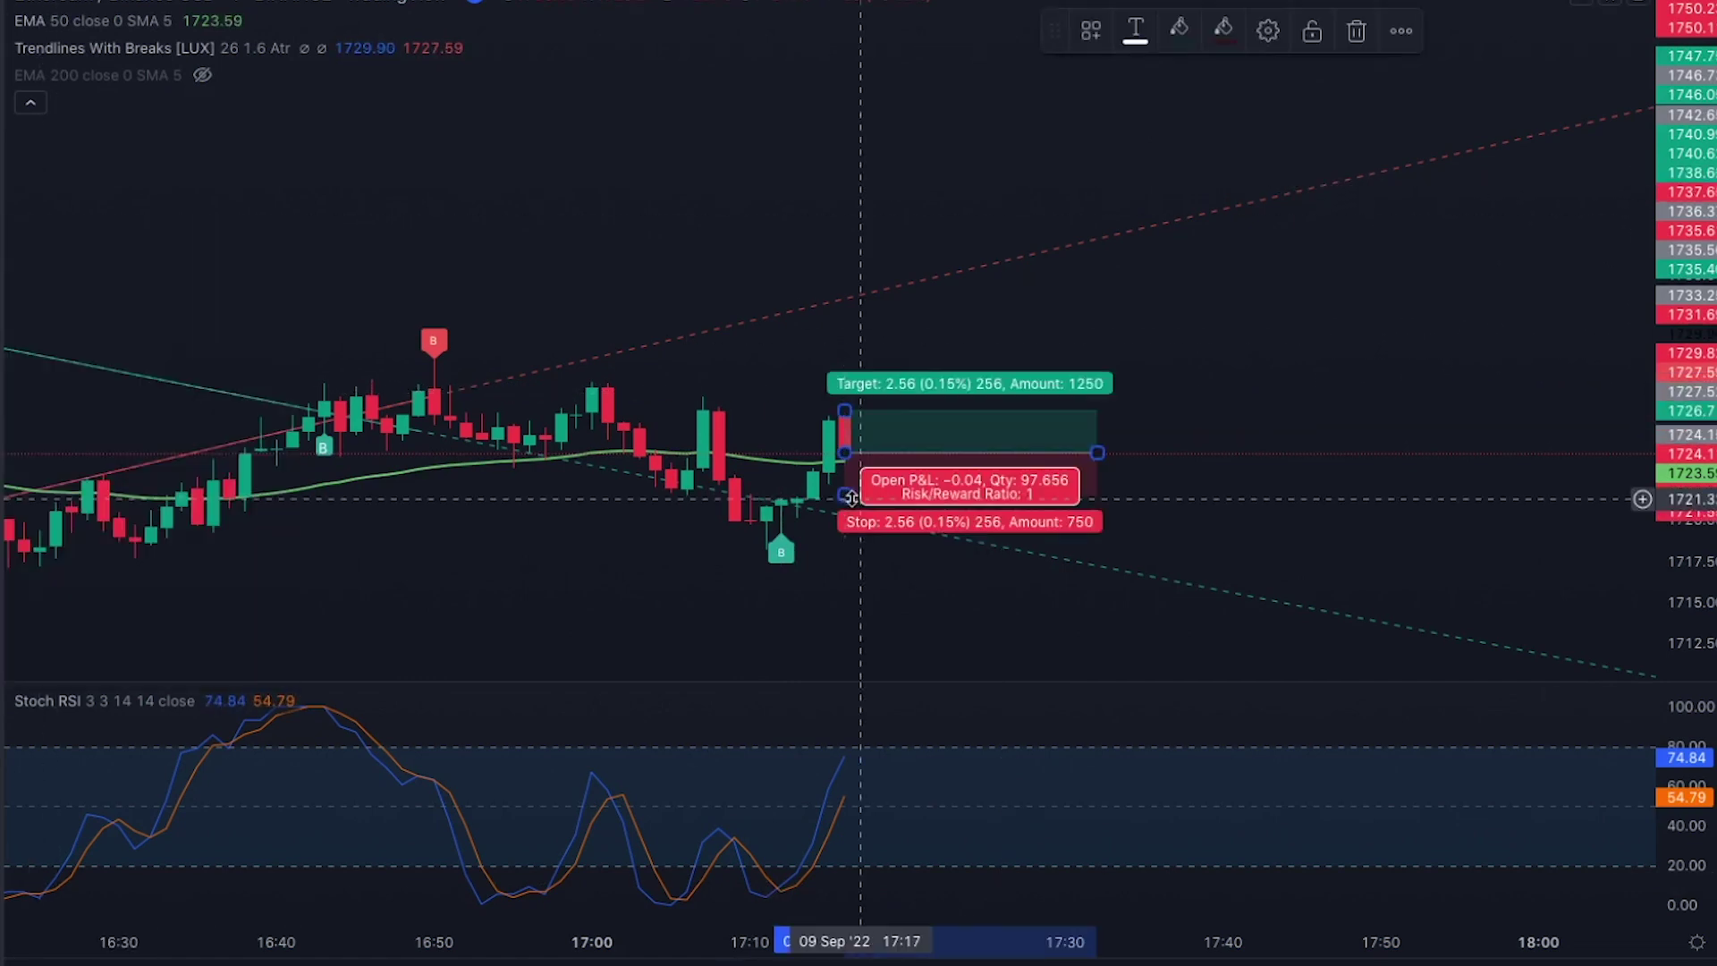
drag(844, 497, 848, 571)
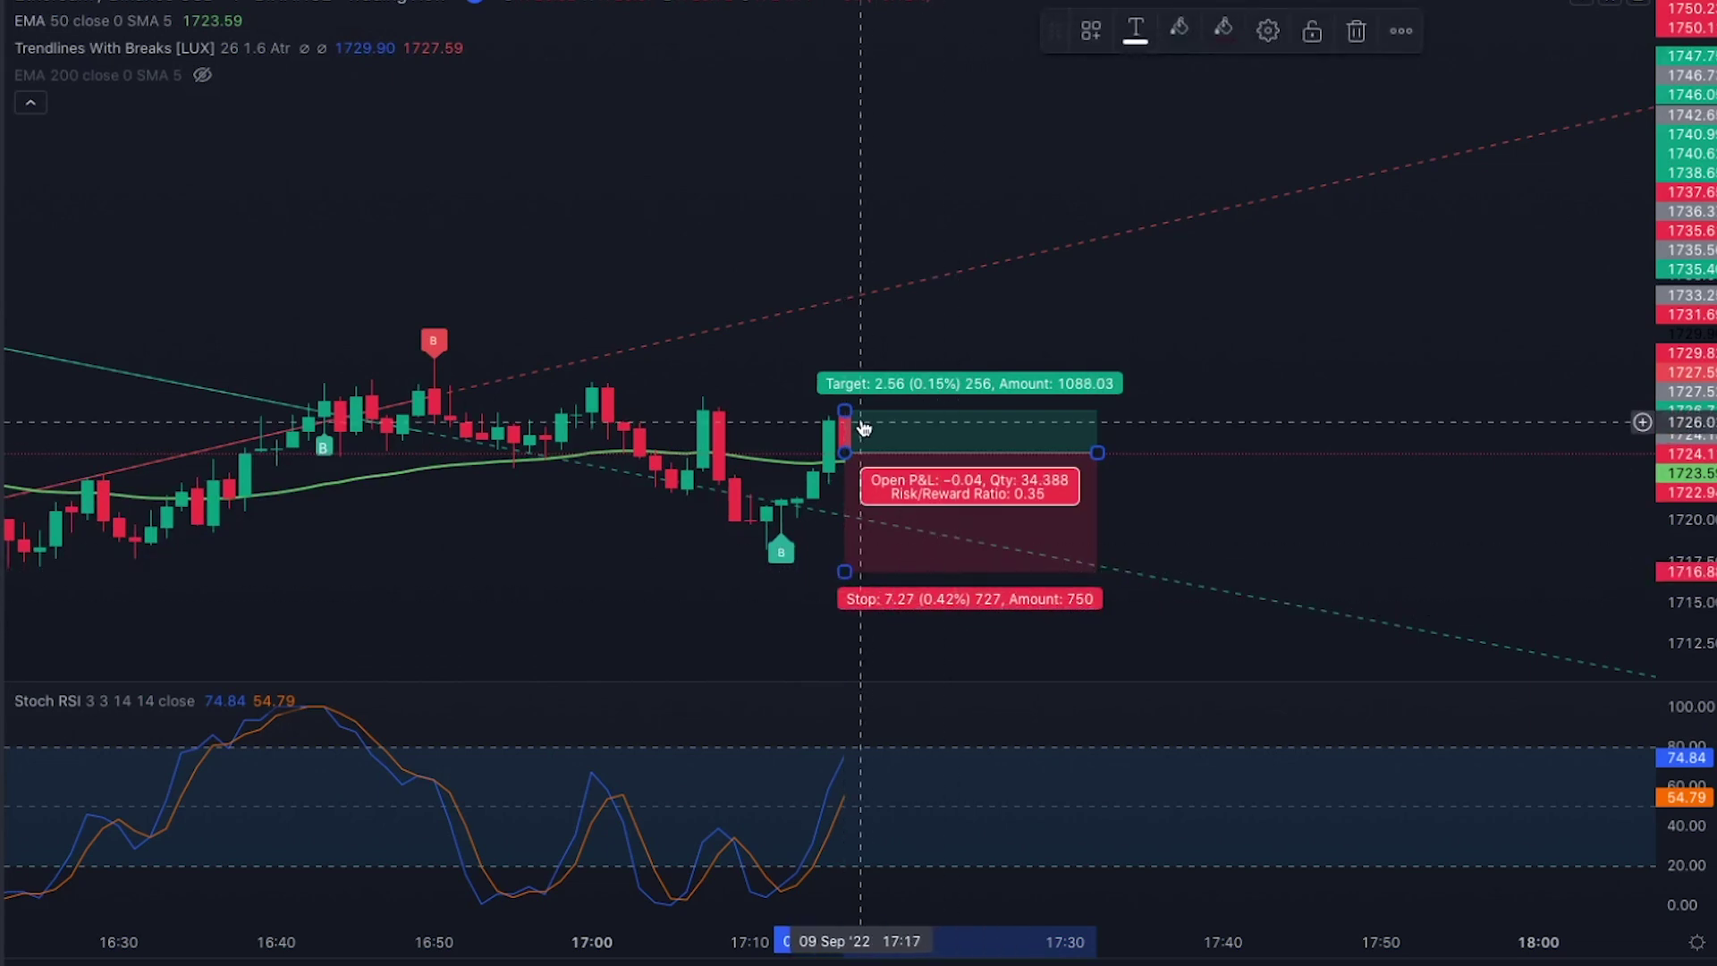
mouse_move(861, 411)
mouse_down()
mouse_move(862, 206)
mouse_move(860, 276)
mouse_up()
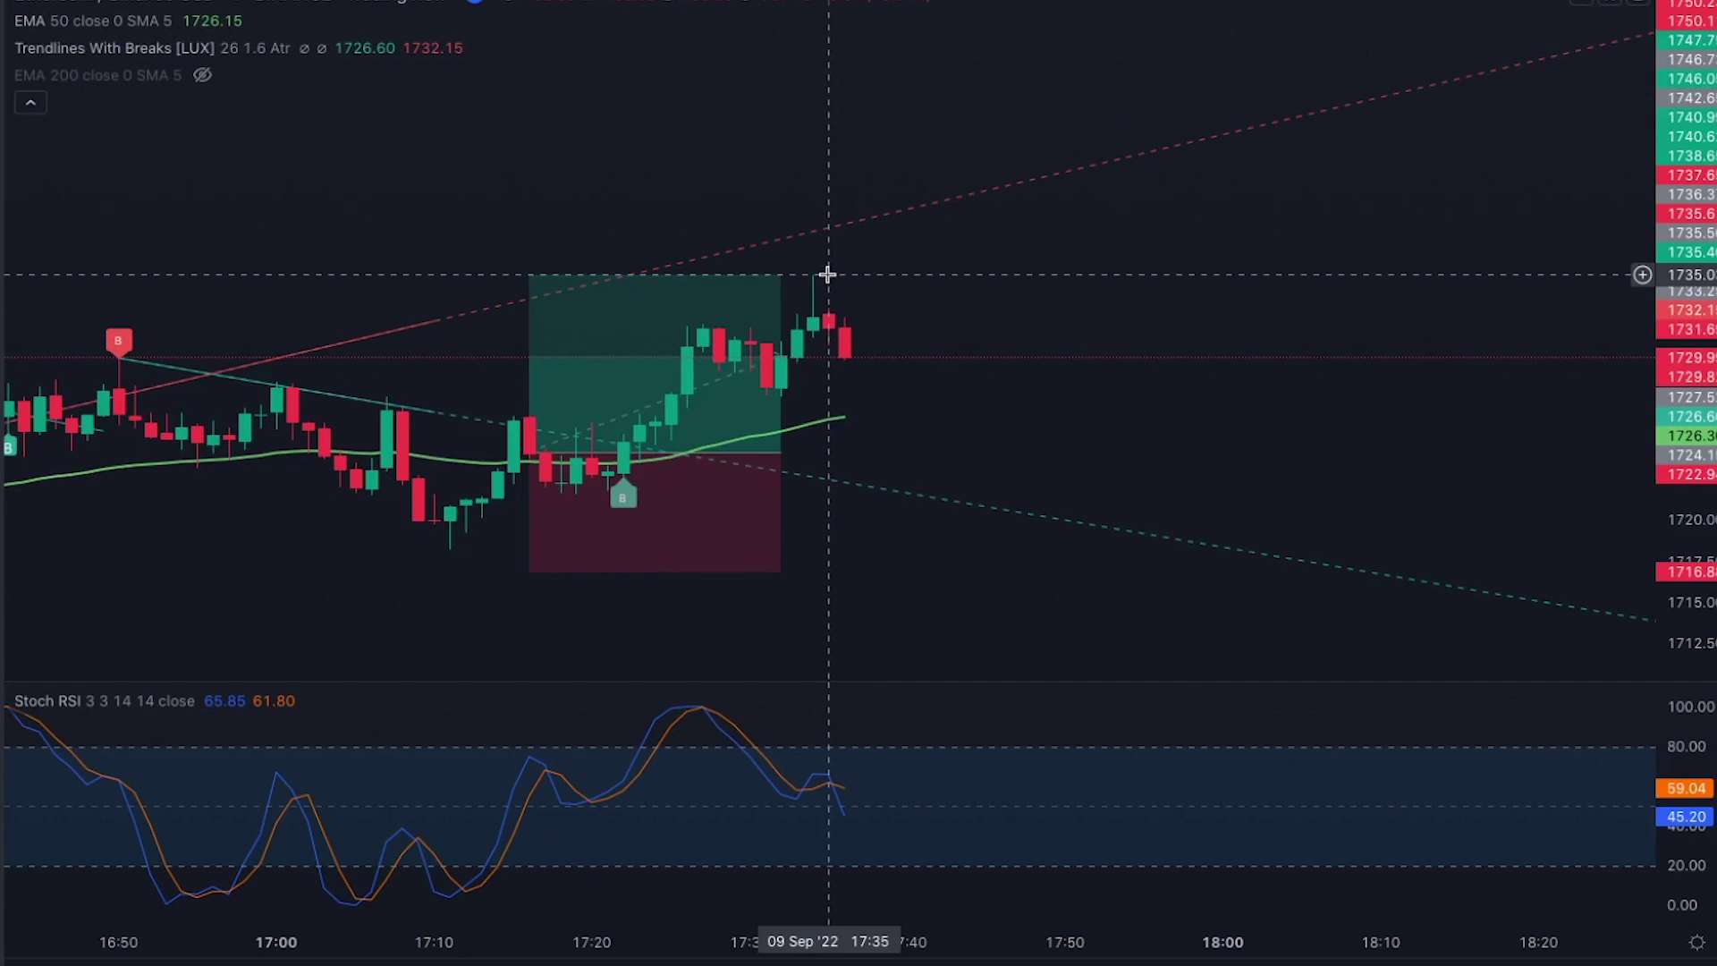
click(675, 291)
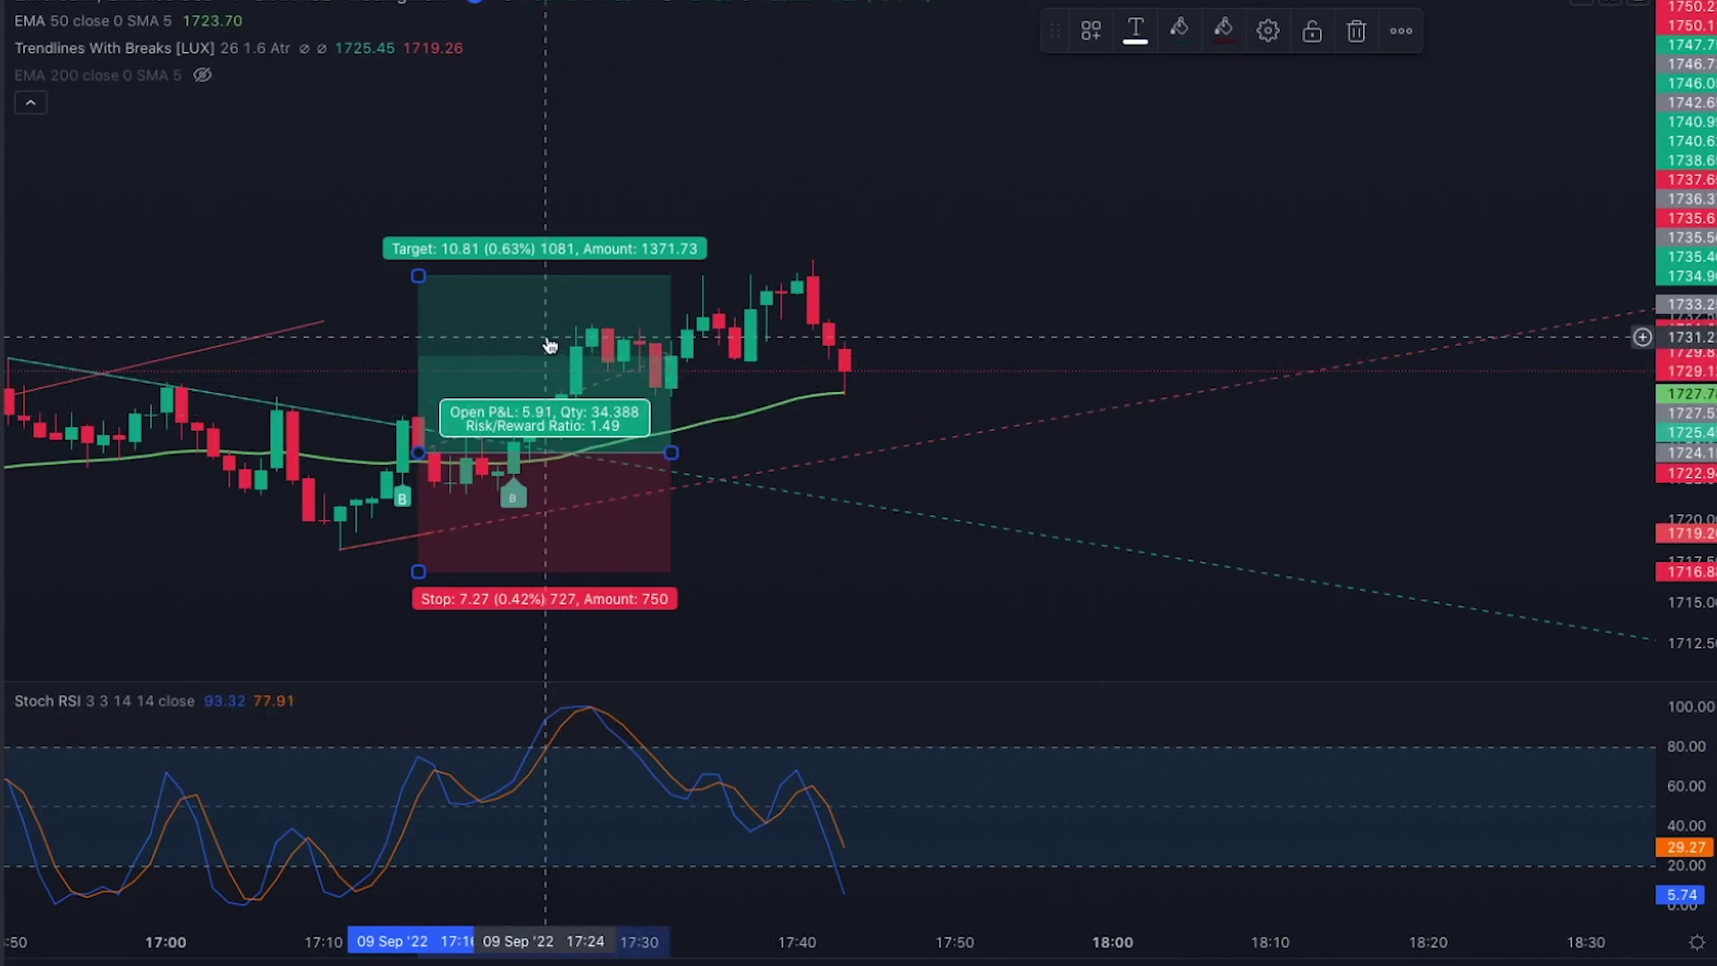
click(1007, 464)
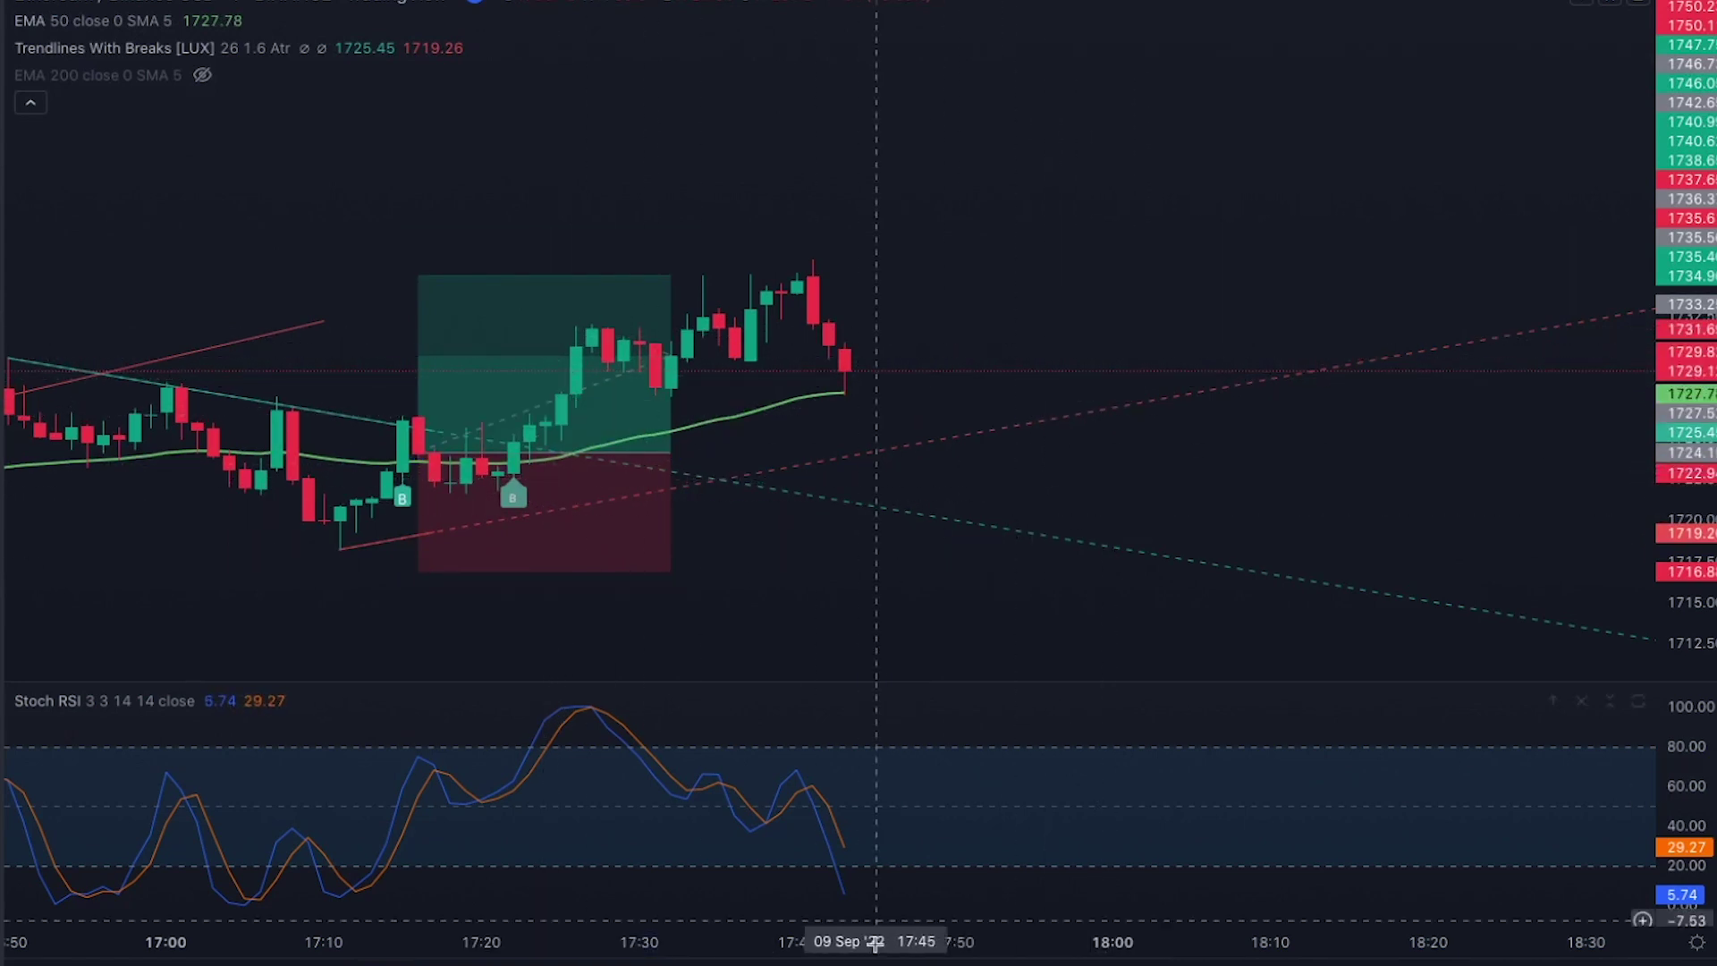
scroll(1142, 590, down, 2)
scroll(1078, 537, up, 3)
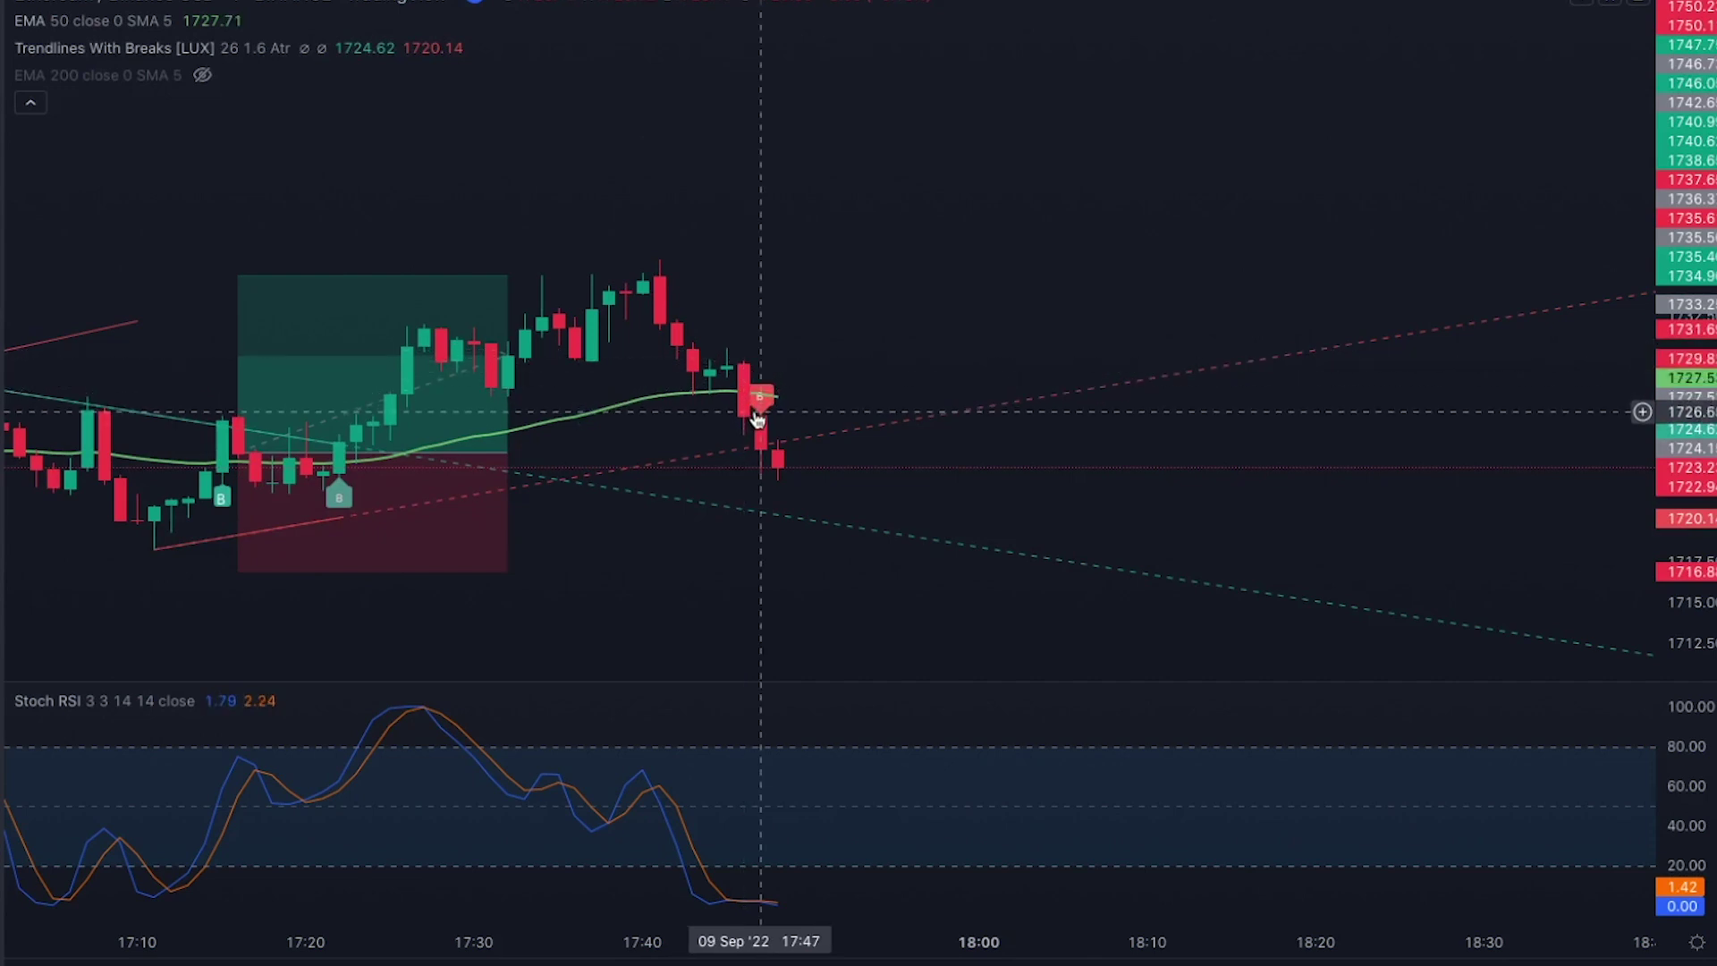
Mark a short at the 1723 sell signal with stop about 1730.6 and target near 1711.8
click(773, 468)
drag(774, 398, 778, 346)
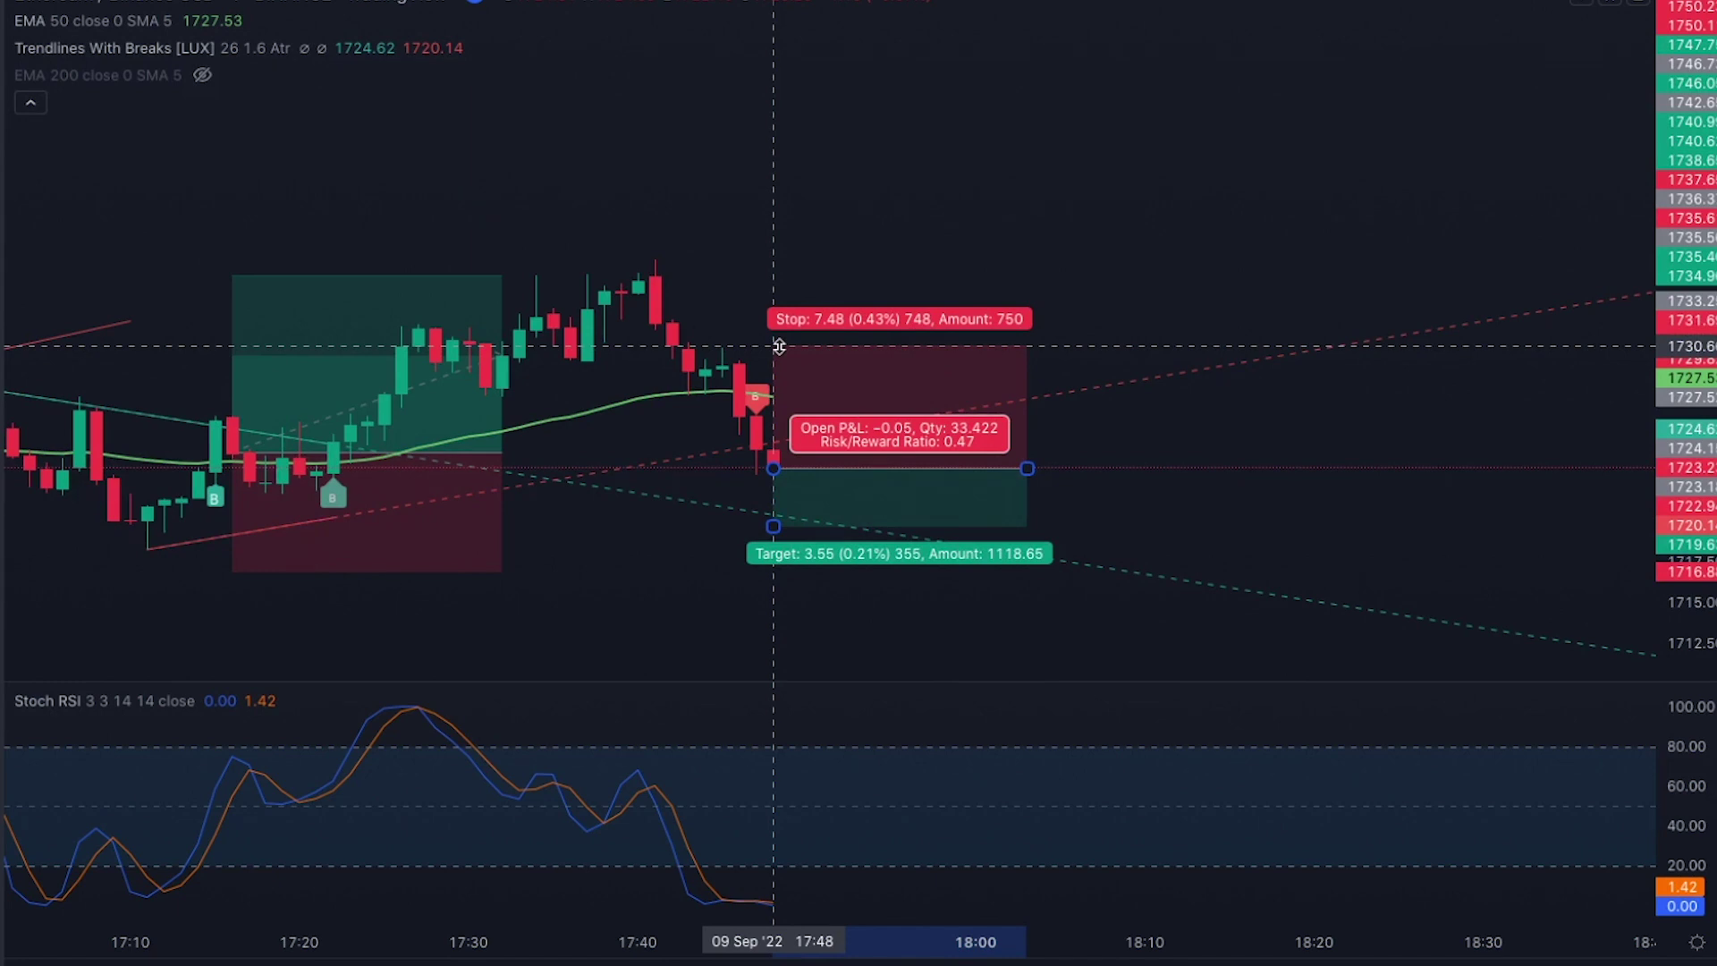
drag(774, 526, 780, 653)
drag(666, 572, 620, 441)
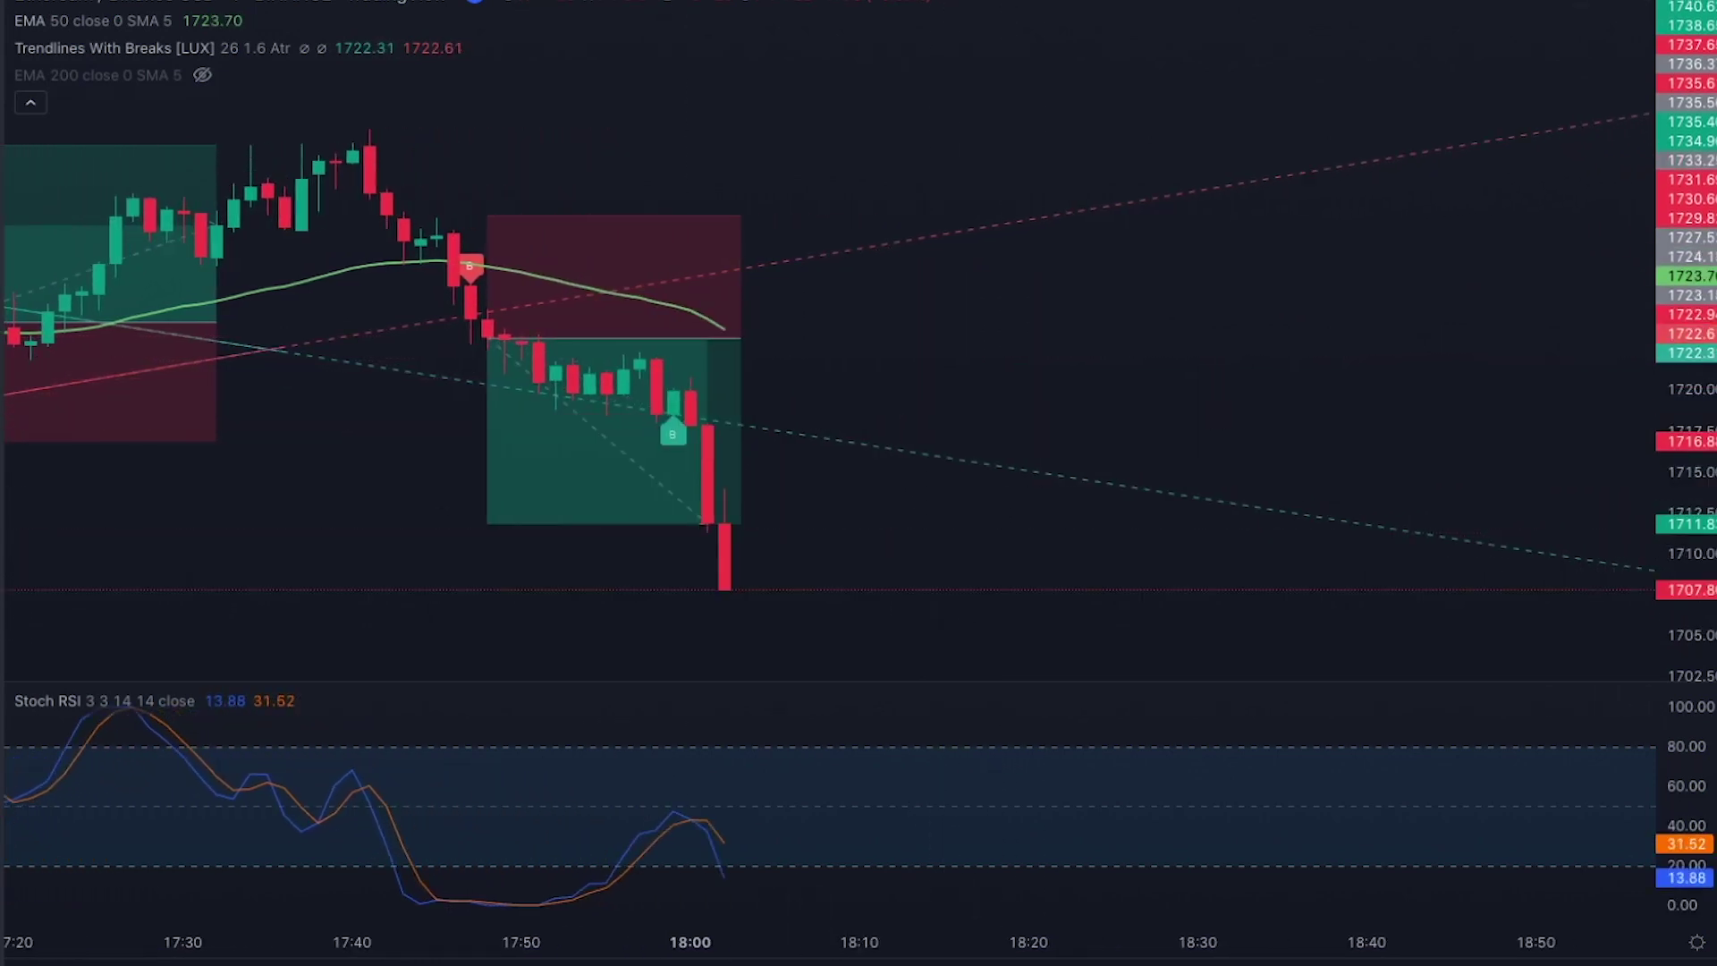
Pan and zoom to review the short reaching its target, then replay on to about 19:10
drag(414, 491, 696, 495)
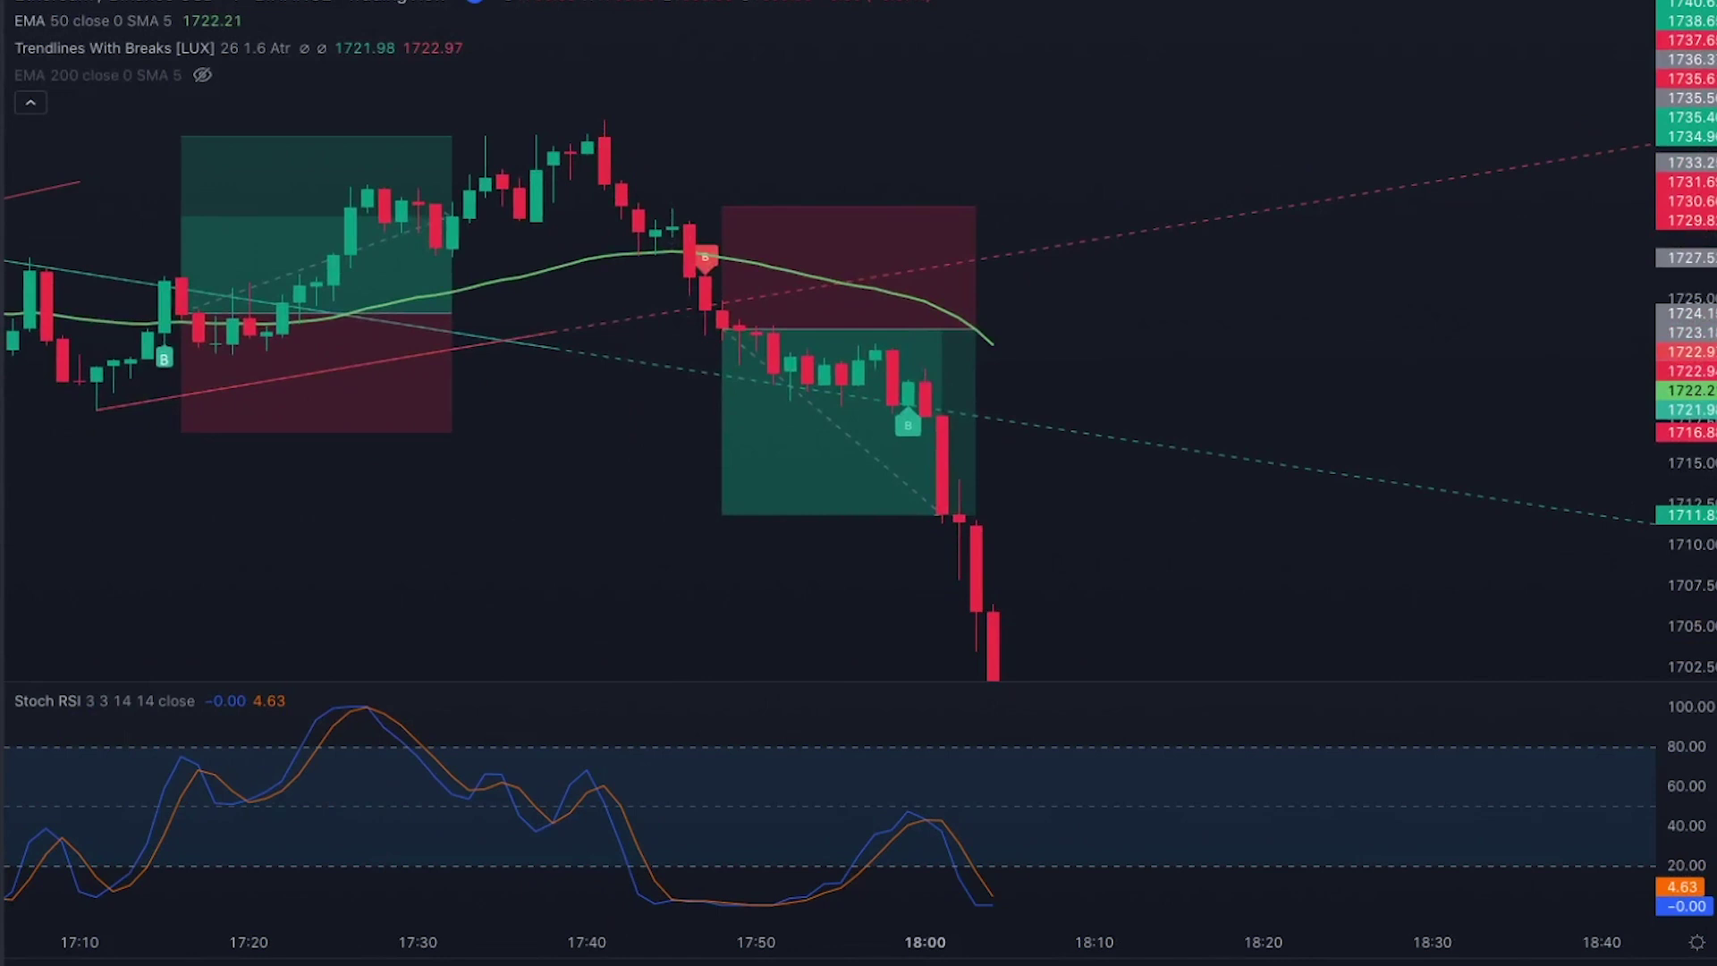
drag(651, 560, 613, 419)
scroll(1084, 406, down, 2)
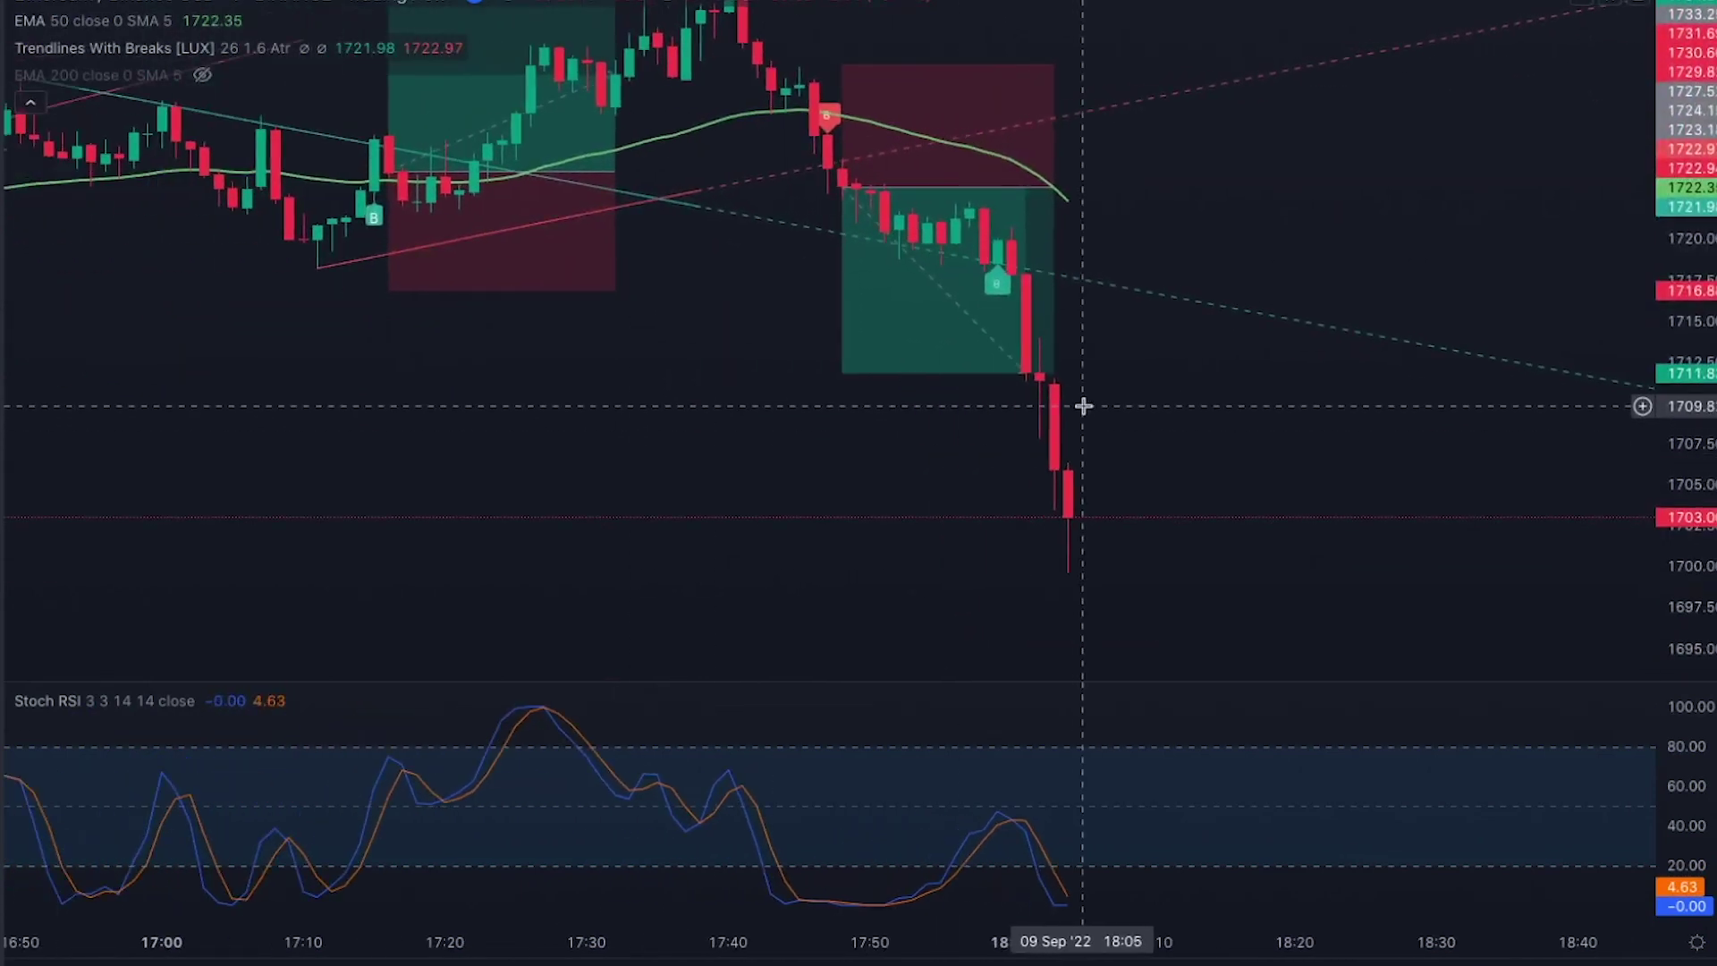
drag(767, 406, 743, 481)
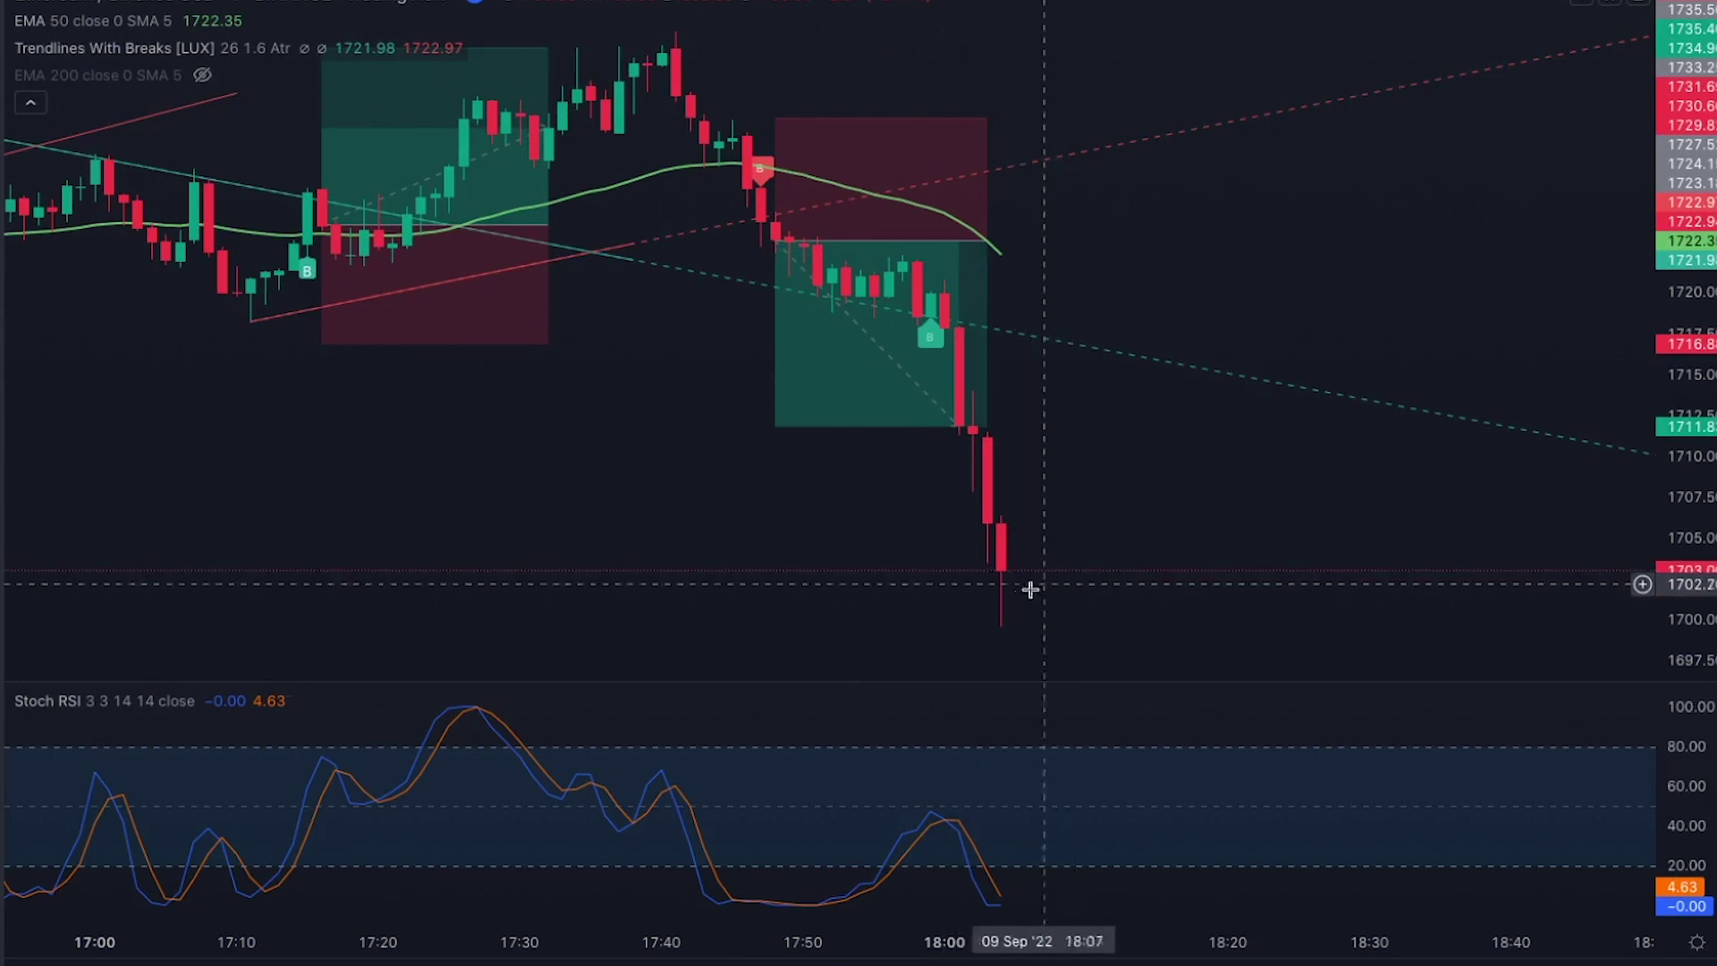
scroll(679, 577, up, 3)
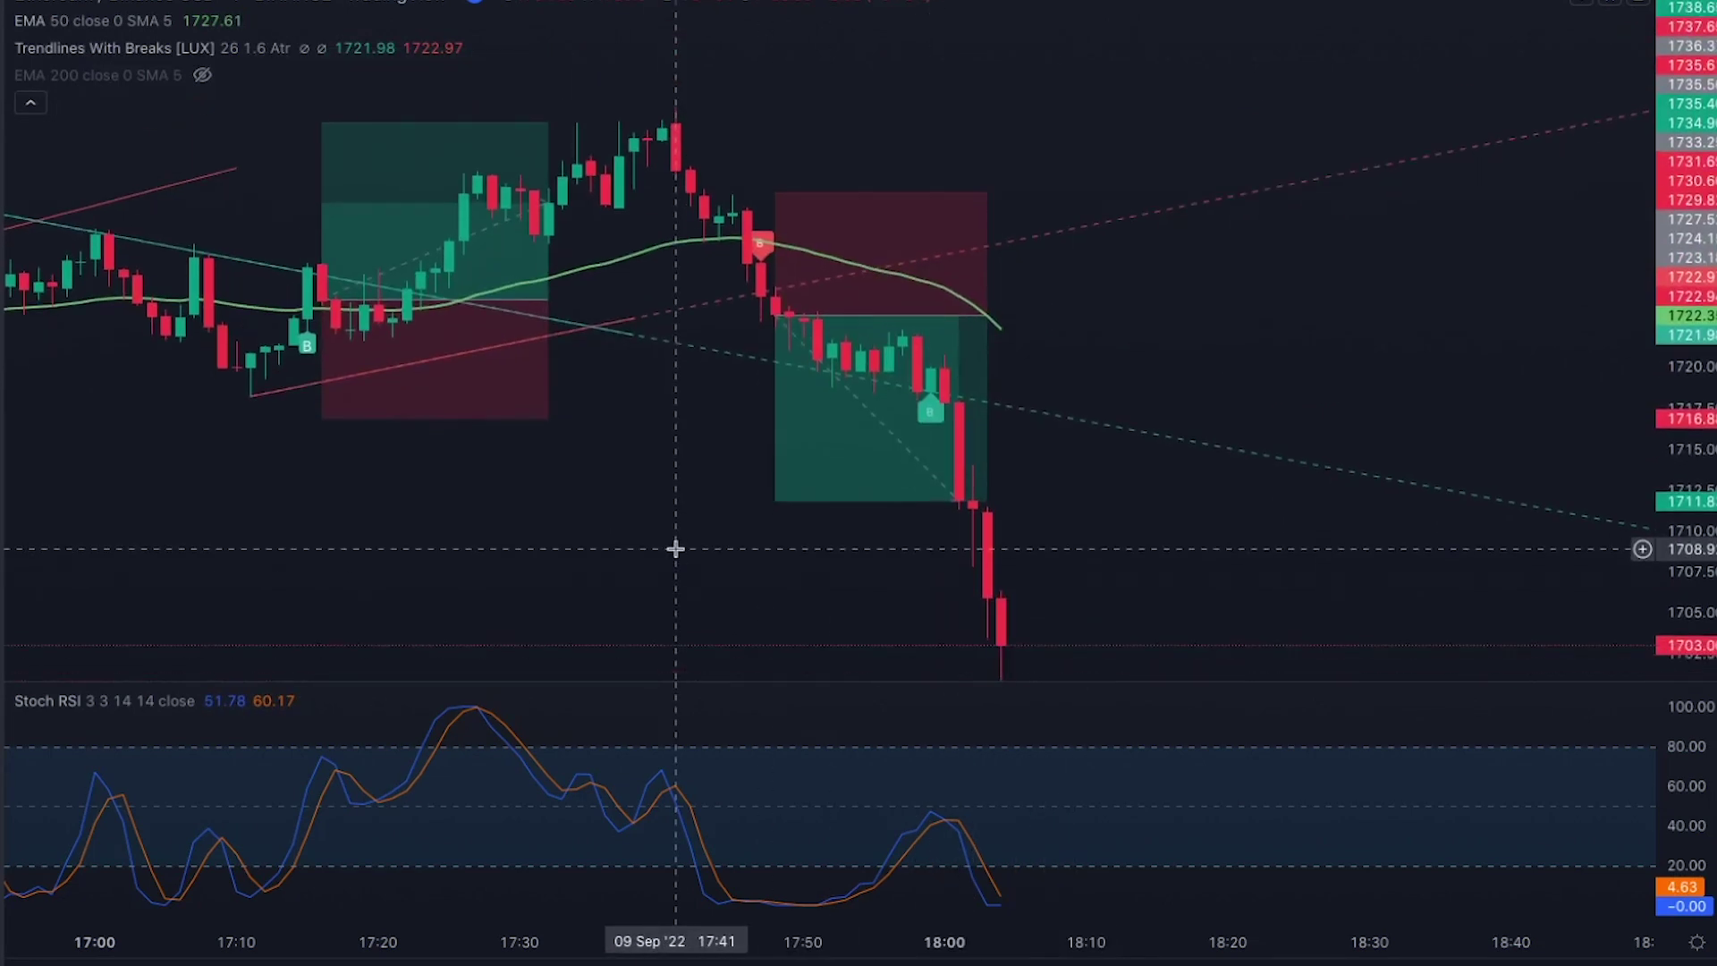
scroll(675, 548, down, 2)
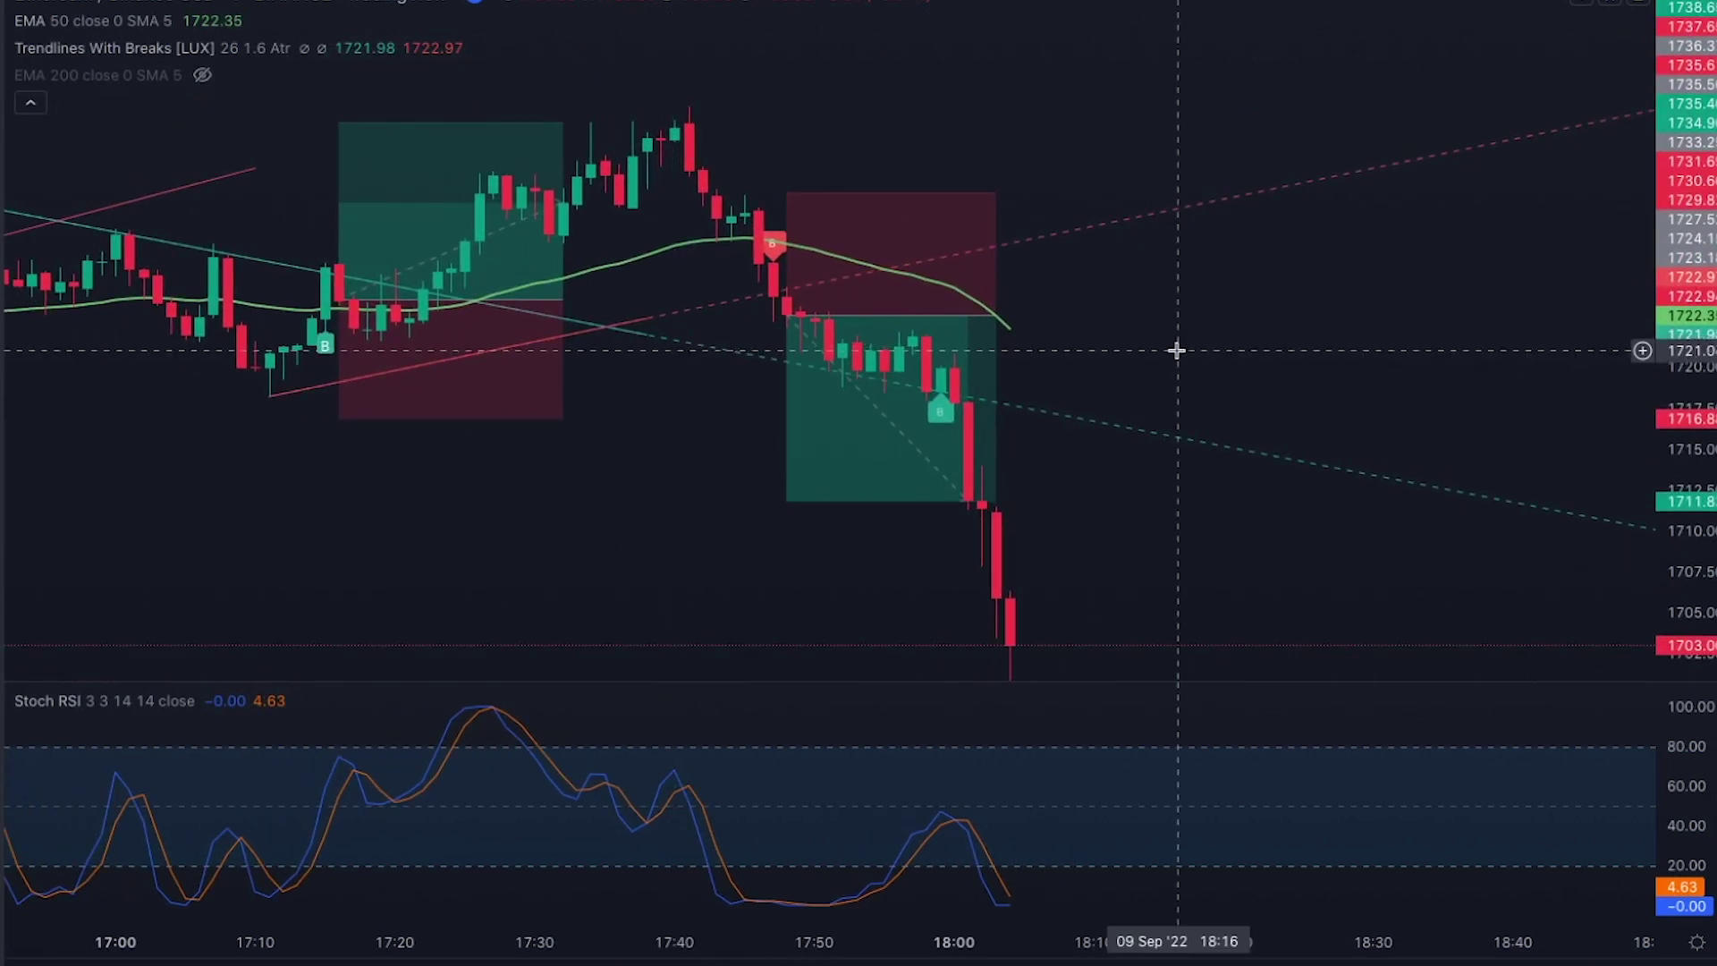
scroll(1703, 224, left, 1)
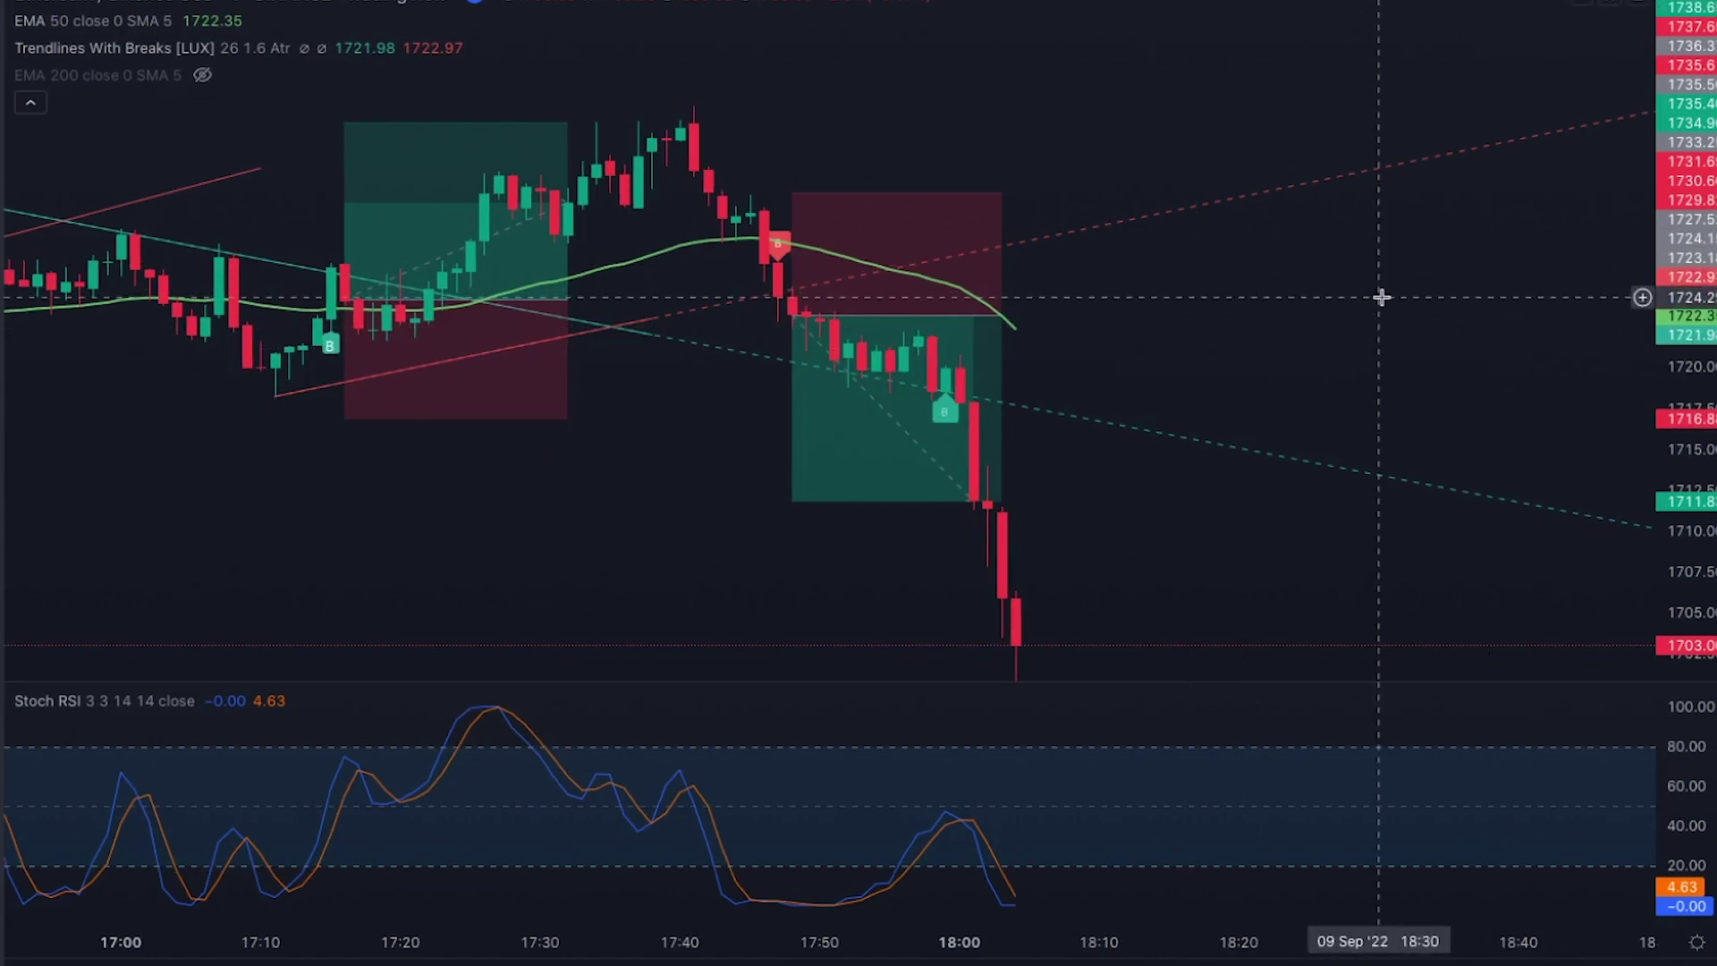
scroll(1380, 295, up, 1)
drag(1667, 234, 1668, 286)
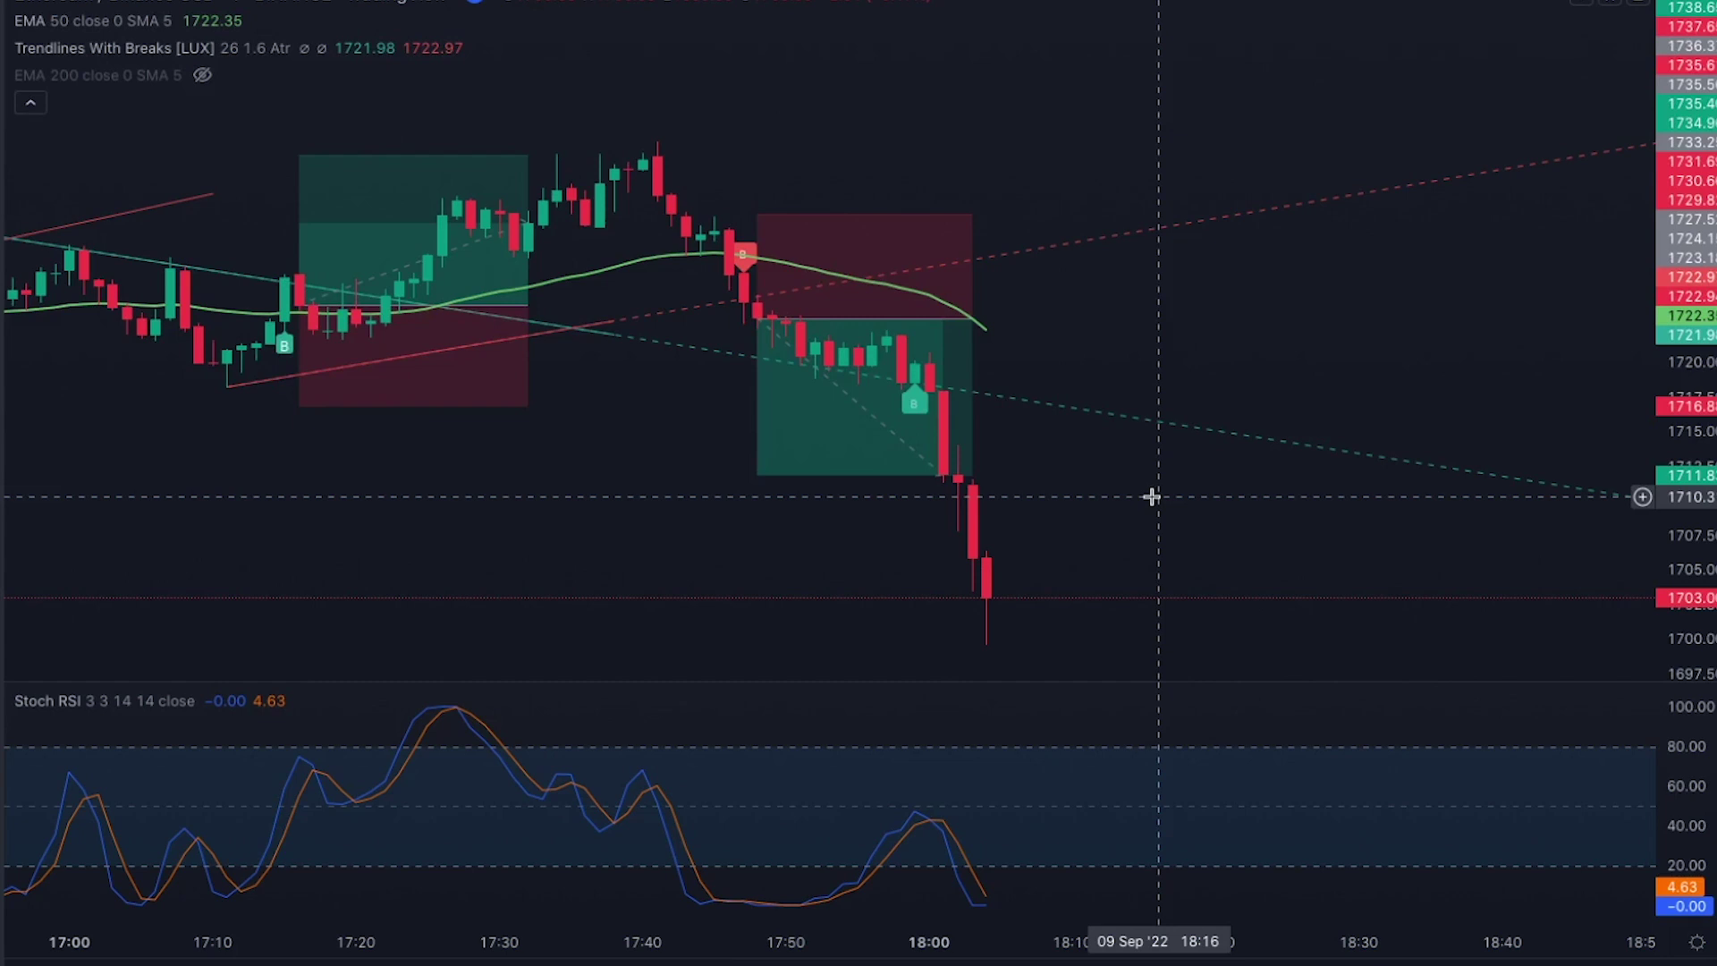
scroll(1309, 328, down, 1)
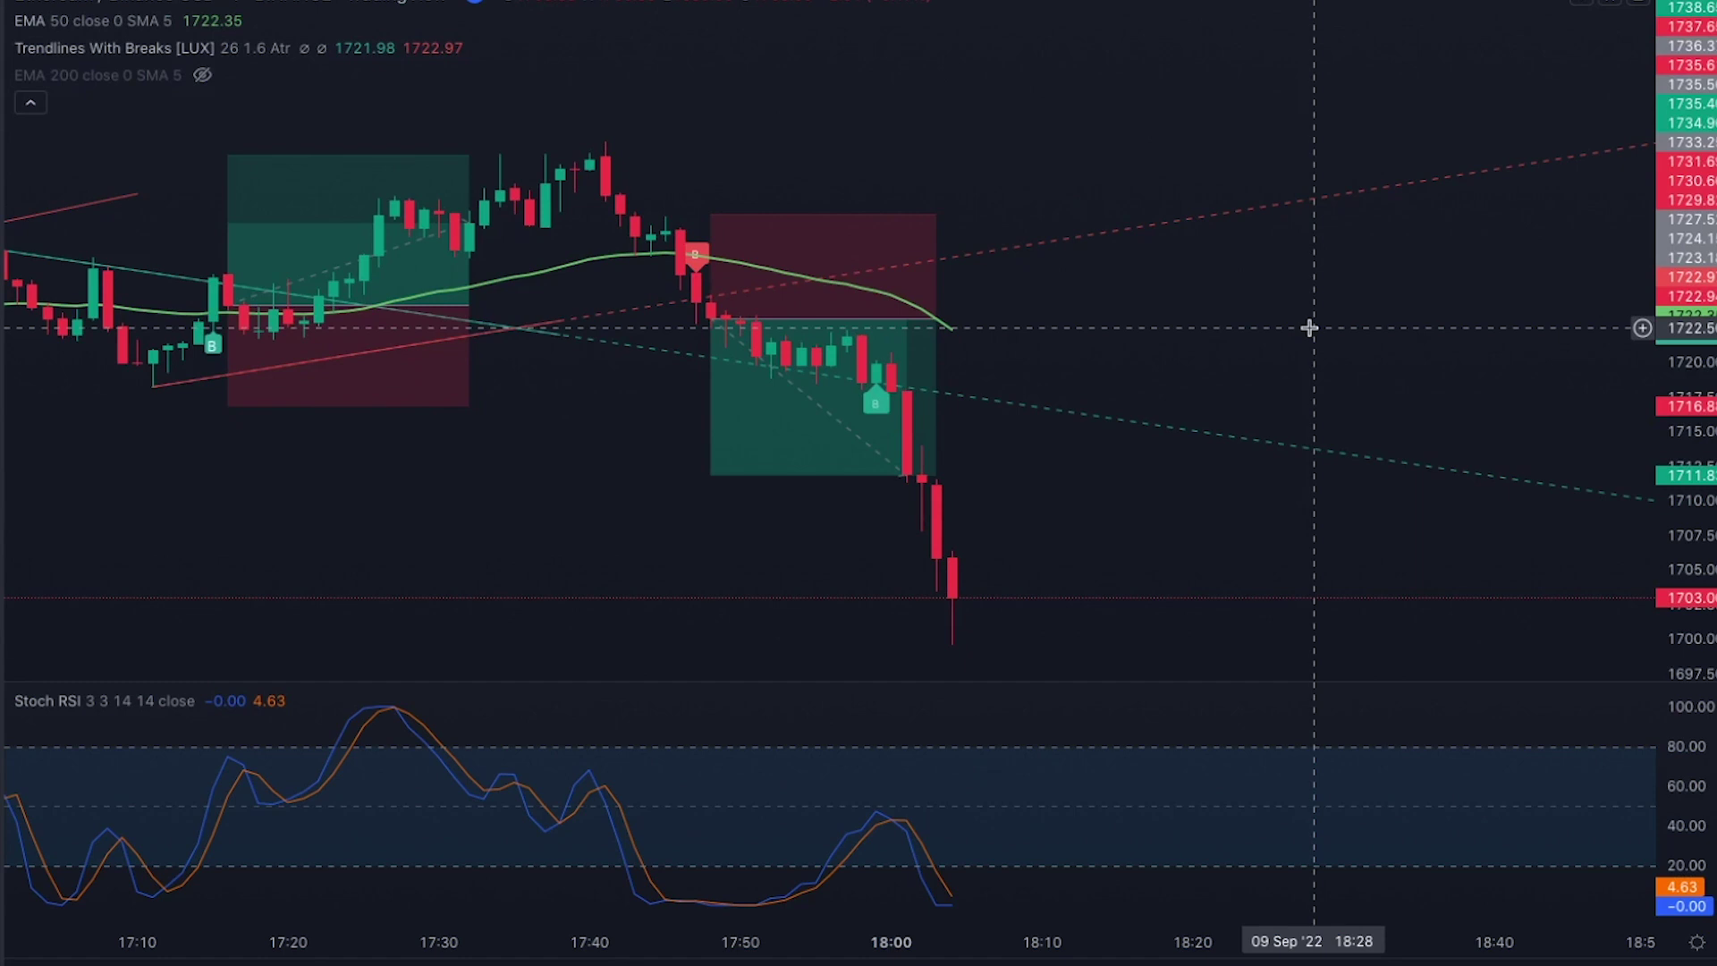
scroll(1309, 328, up, 1)
scroll(1309, 328, right, 1)
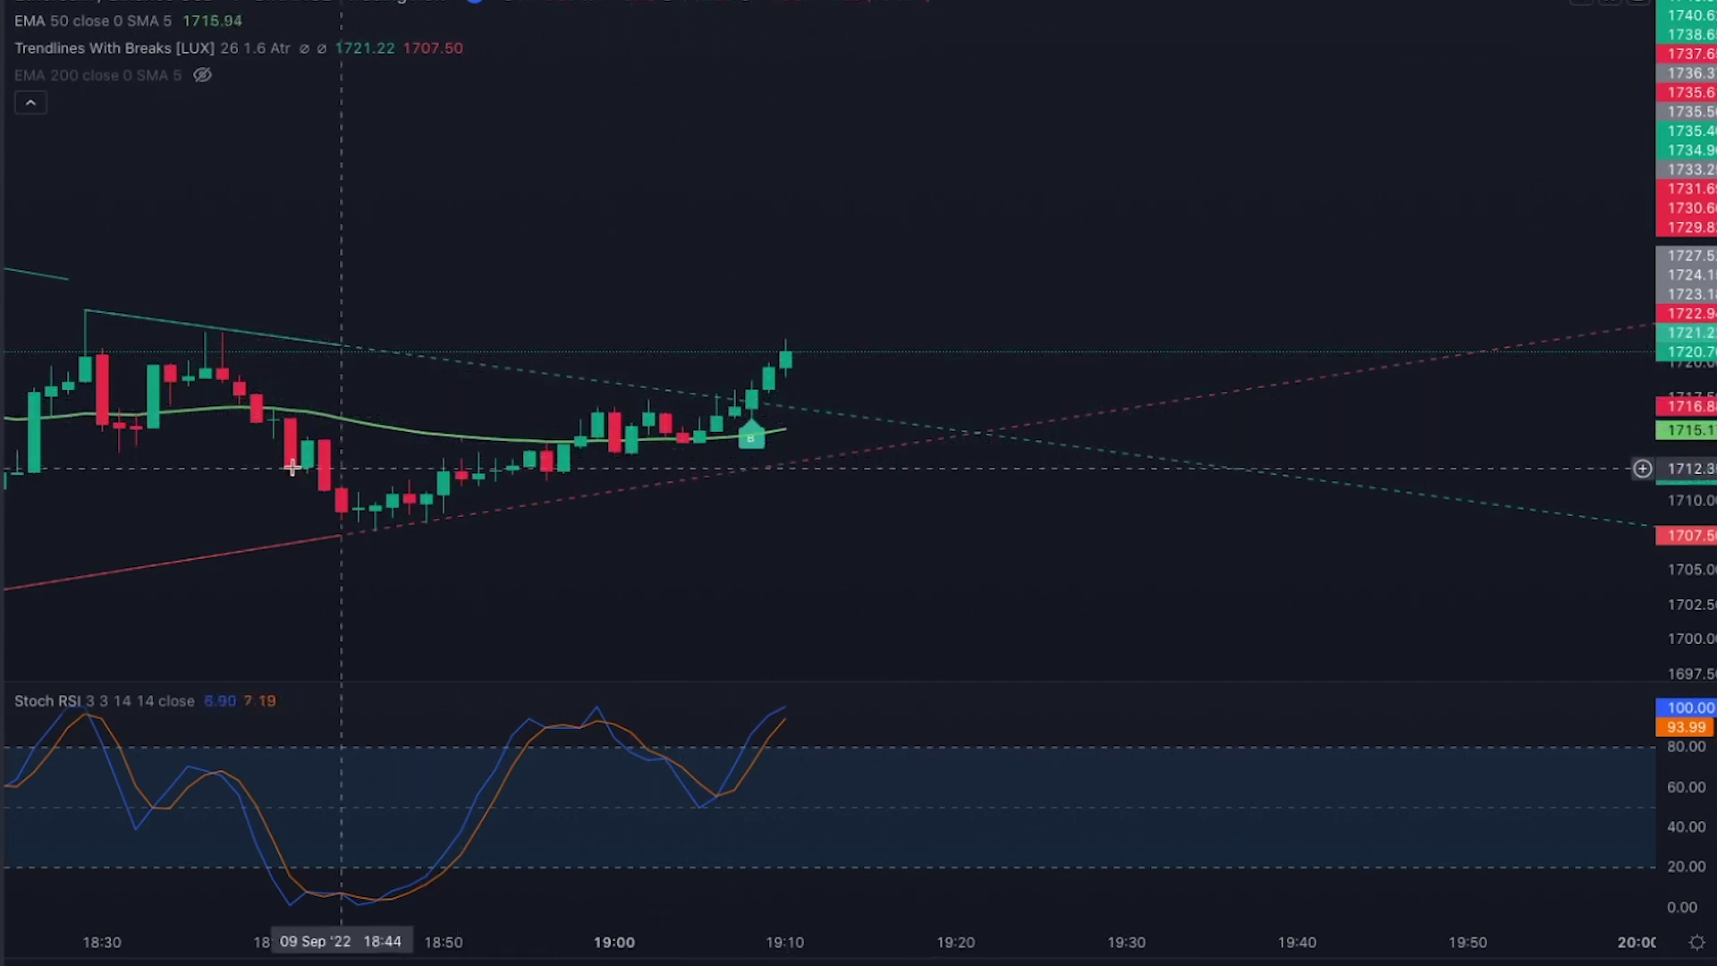
scroll(265, 471, down, 1)
scroll(358, 478, up, 1)
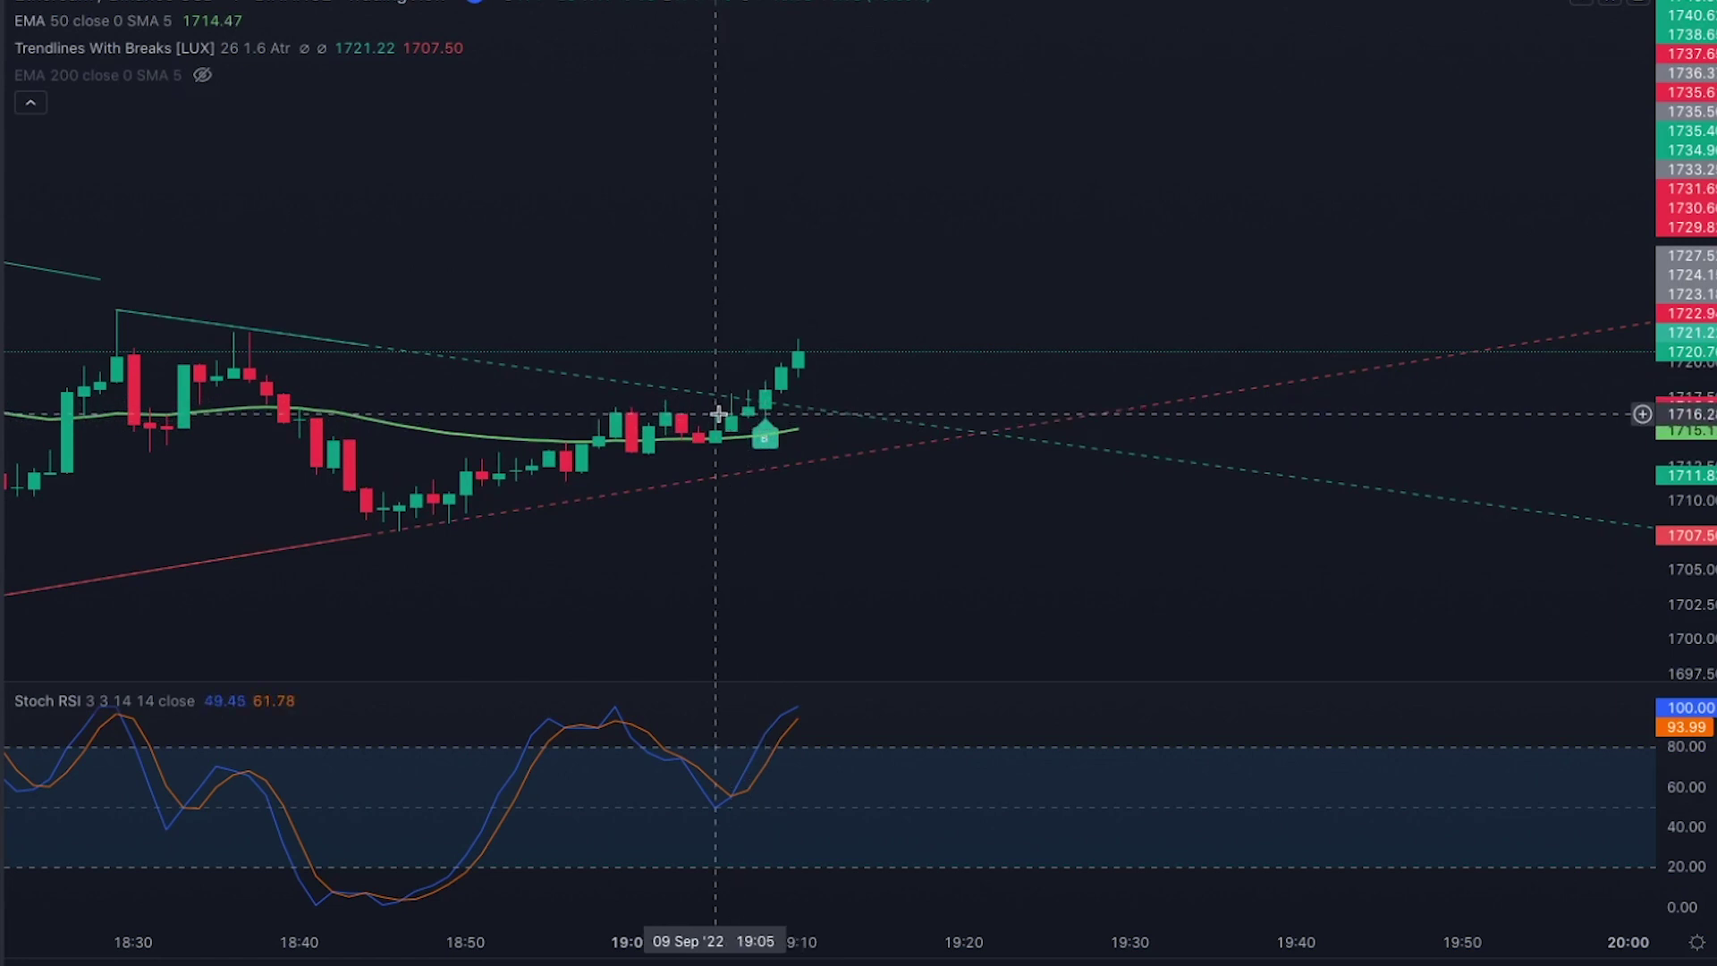
scroll(711, 804, right, 1)
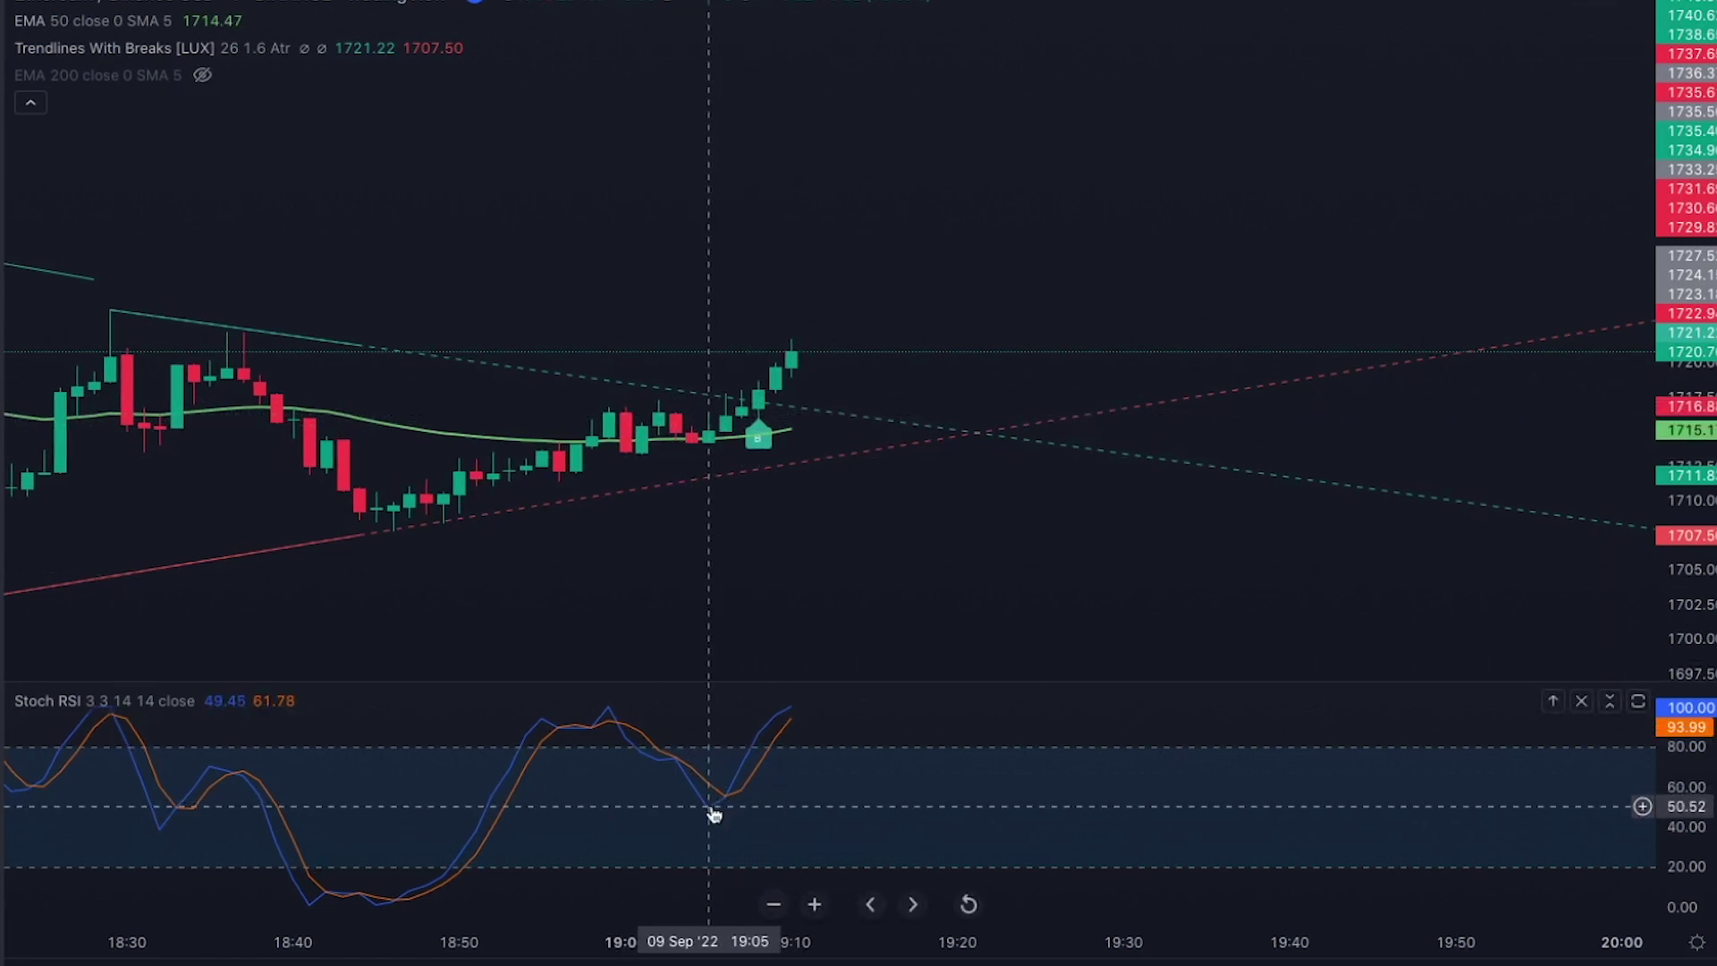
scroll(713, 812, up, 1)
scroll(712, 813, left, 1)
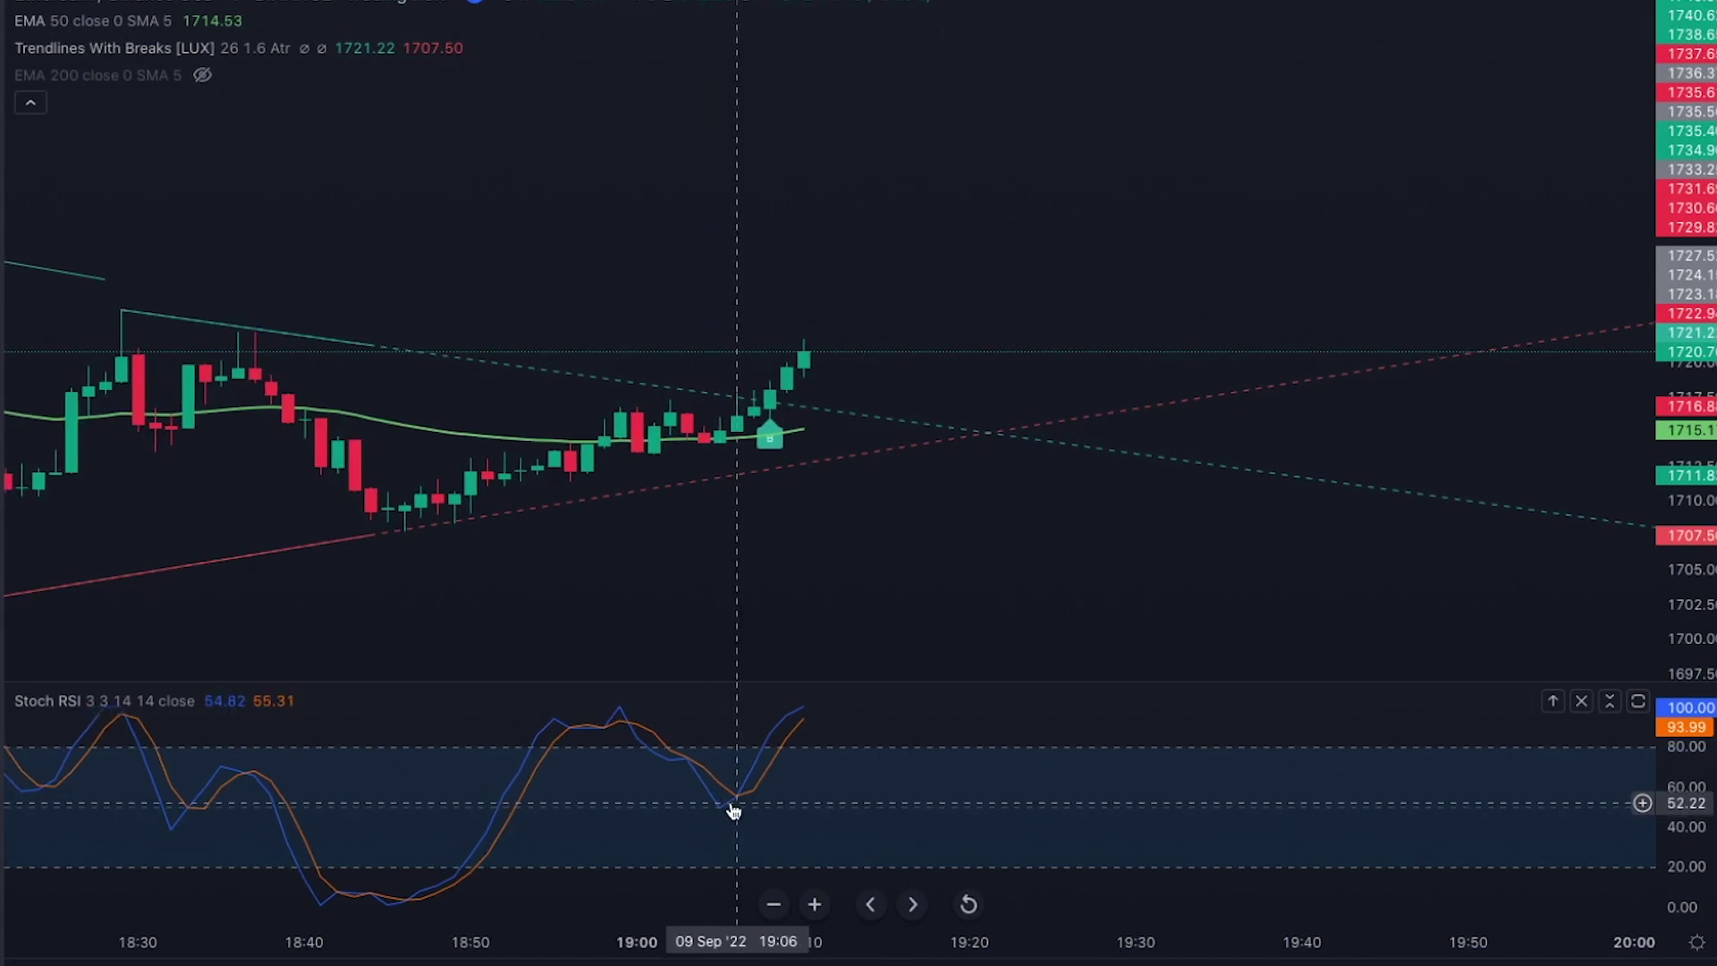
scroll(724, 812, right, 1)
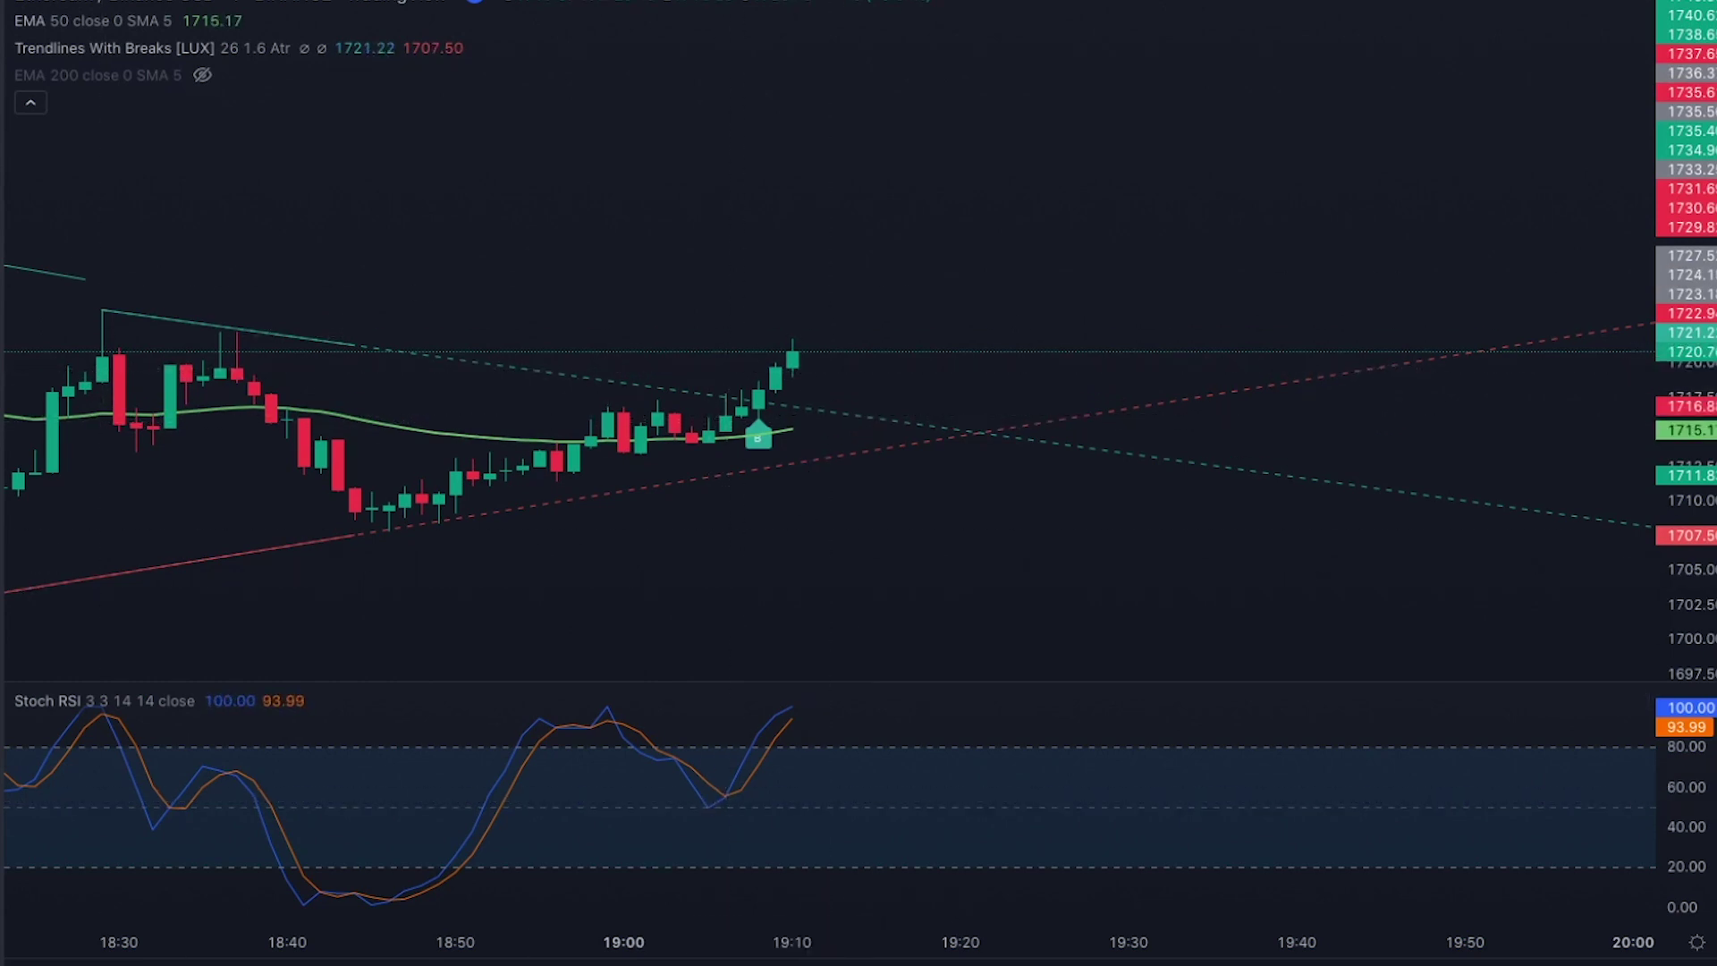
Mark a long at the latest candle with stop about 1711.5 and a 13.75-point target
click(103, 277)
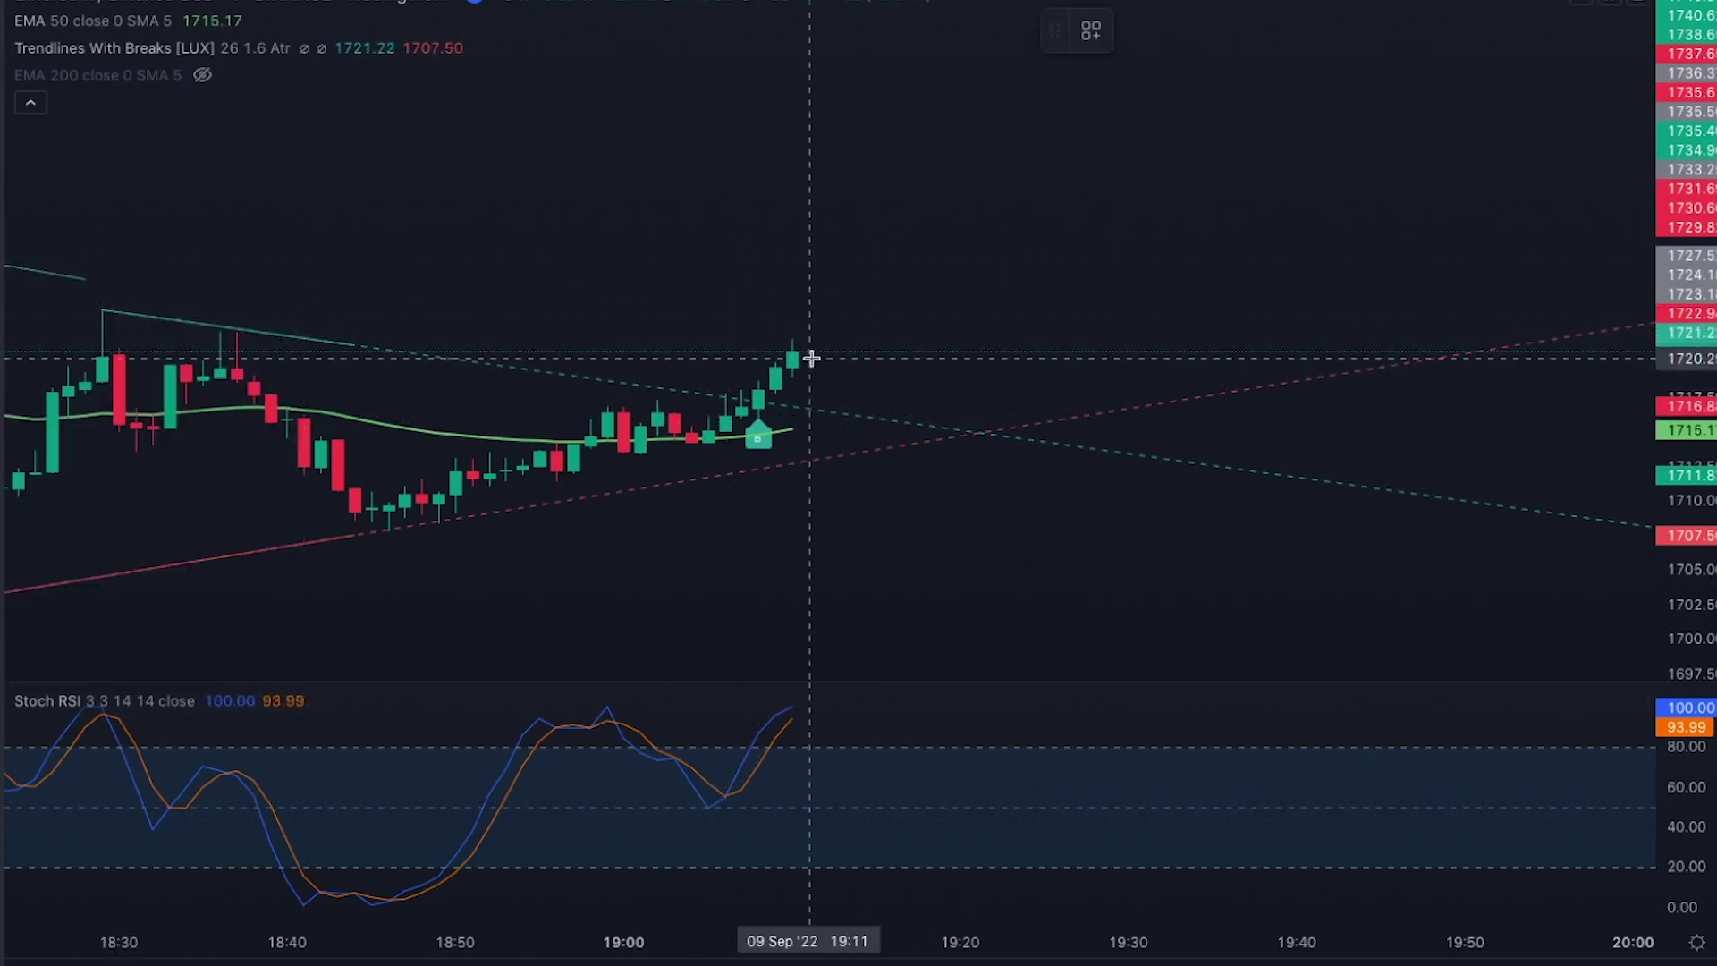
click(795, 355)
drag(792, 405, 811, 480)
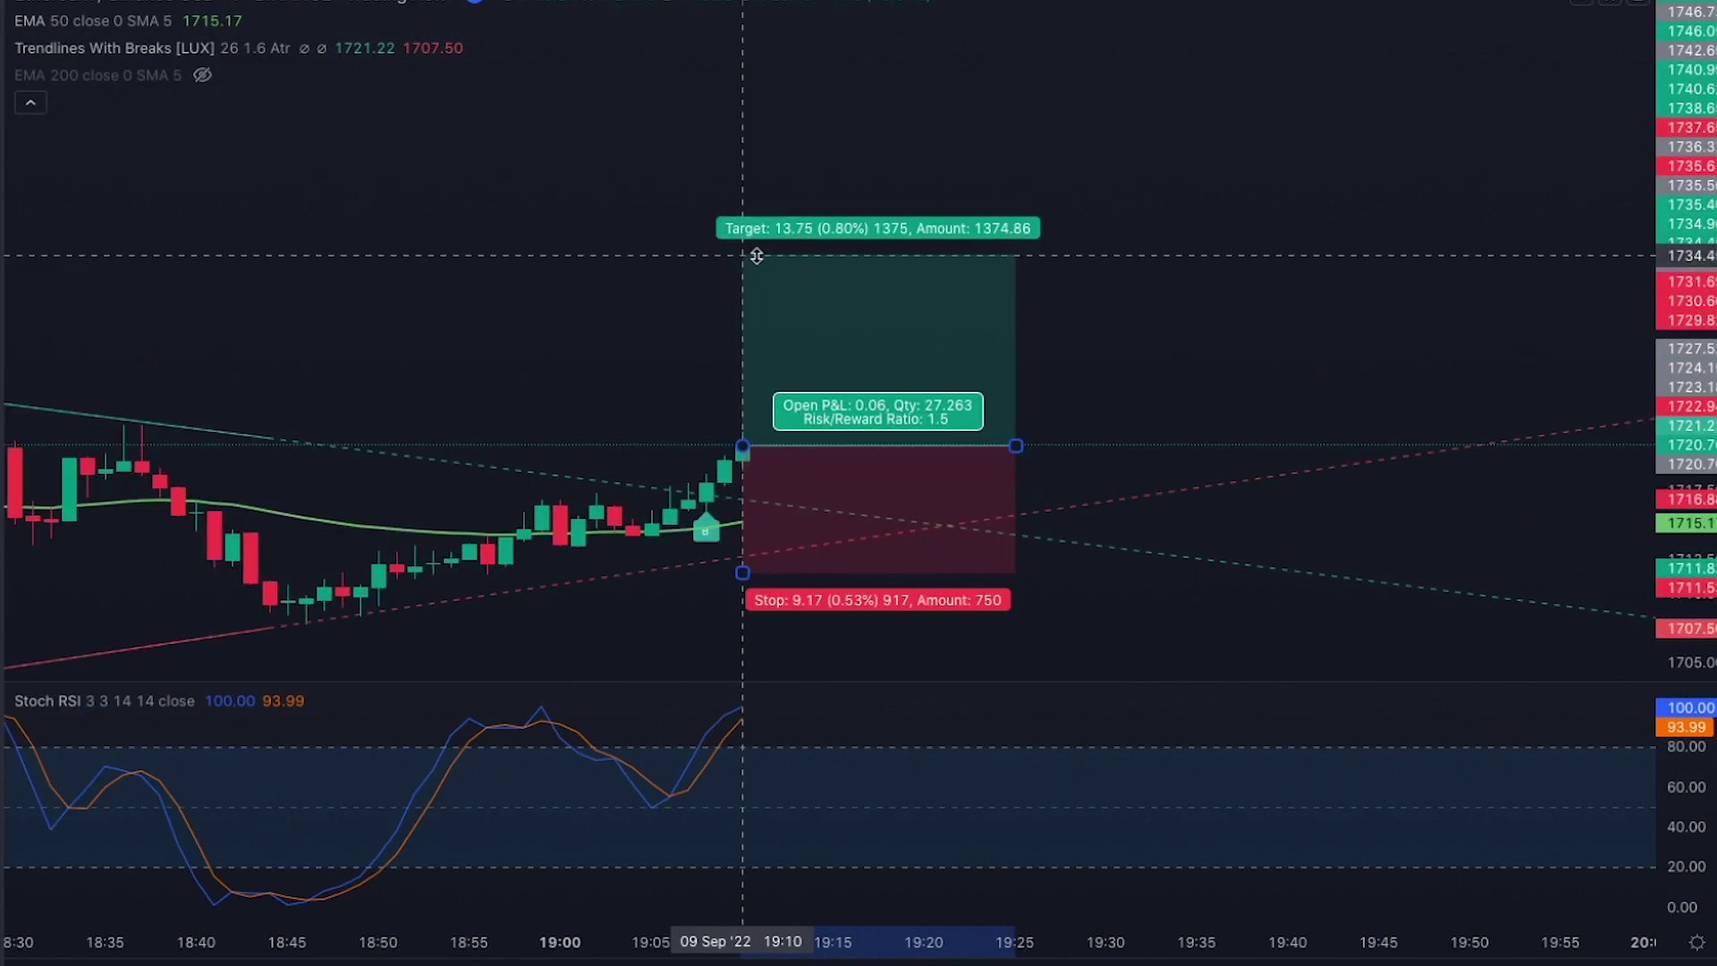
drag(753, 257, 753, 256)
click(1085, 618)
Extend the long position's time range, then delete it once it is stopped out
scroll(1086, 620, up, 1)
scroll(1086, 620, up, 1)
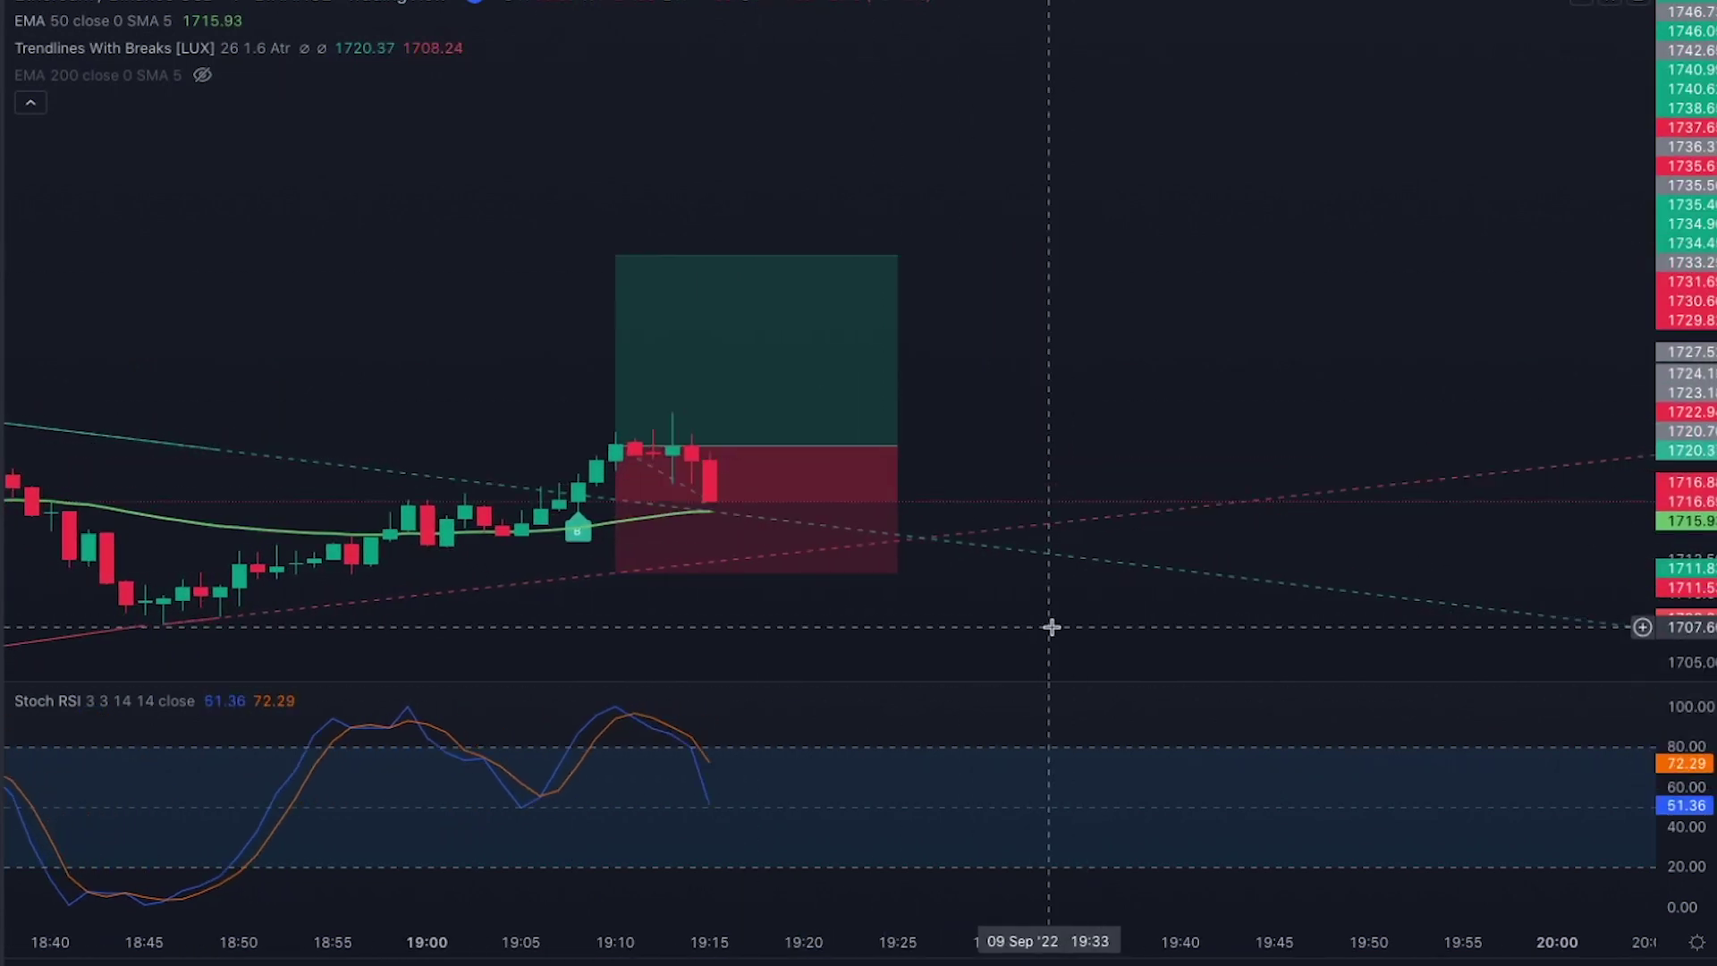
drag(725, 443, 1234, 444)
click(962, 659)
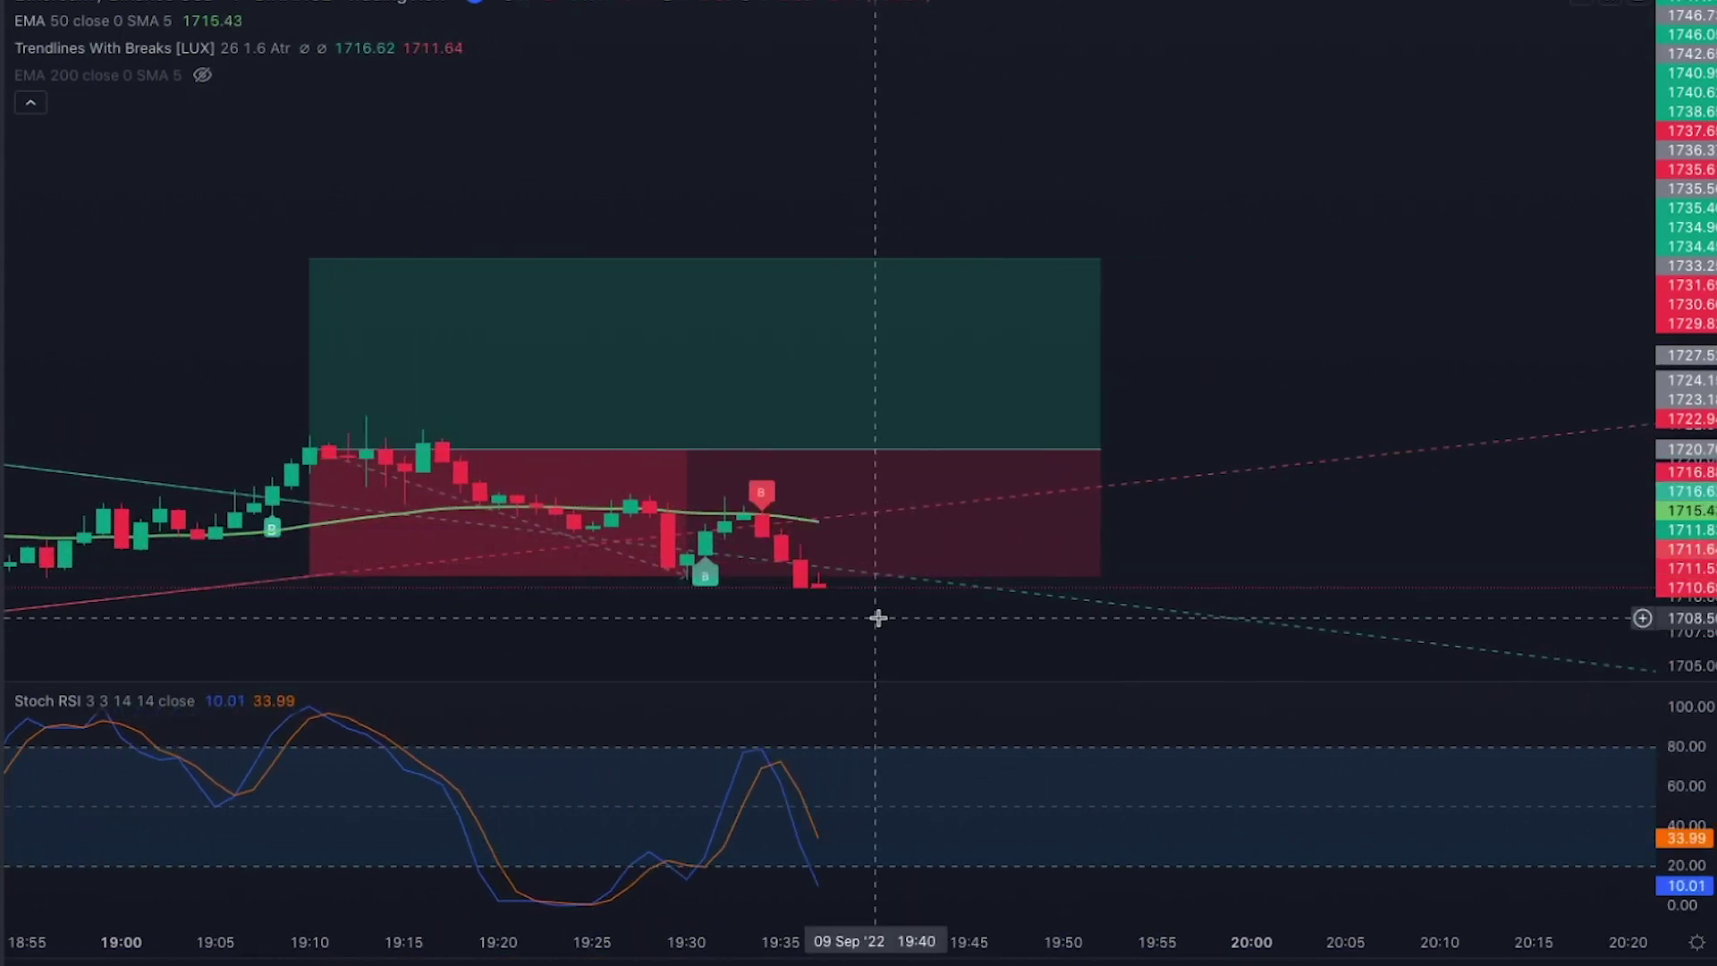
click(924, 448)
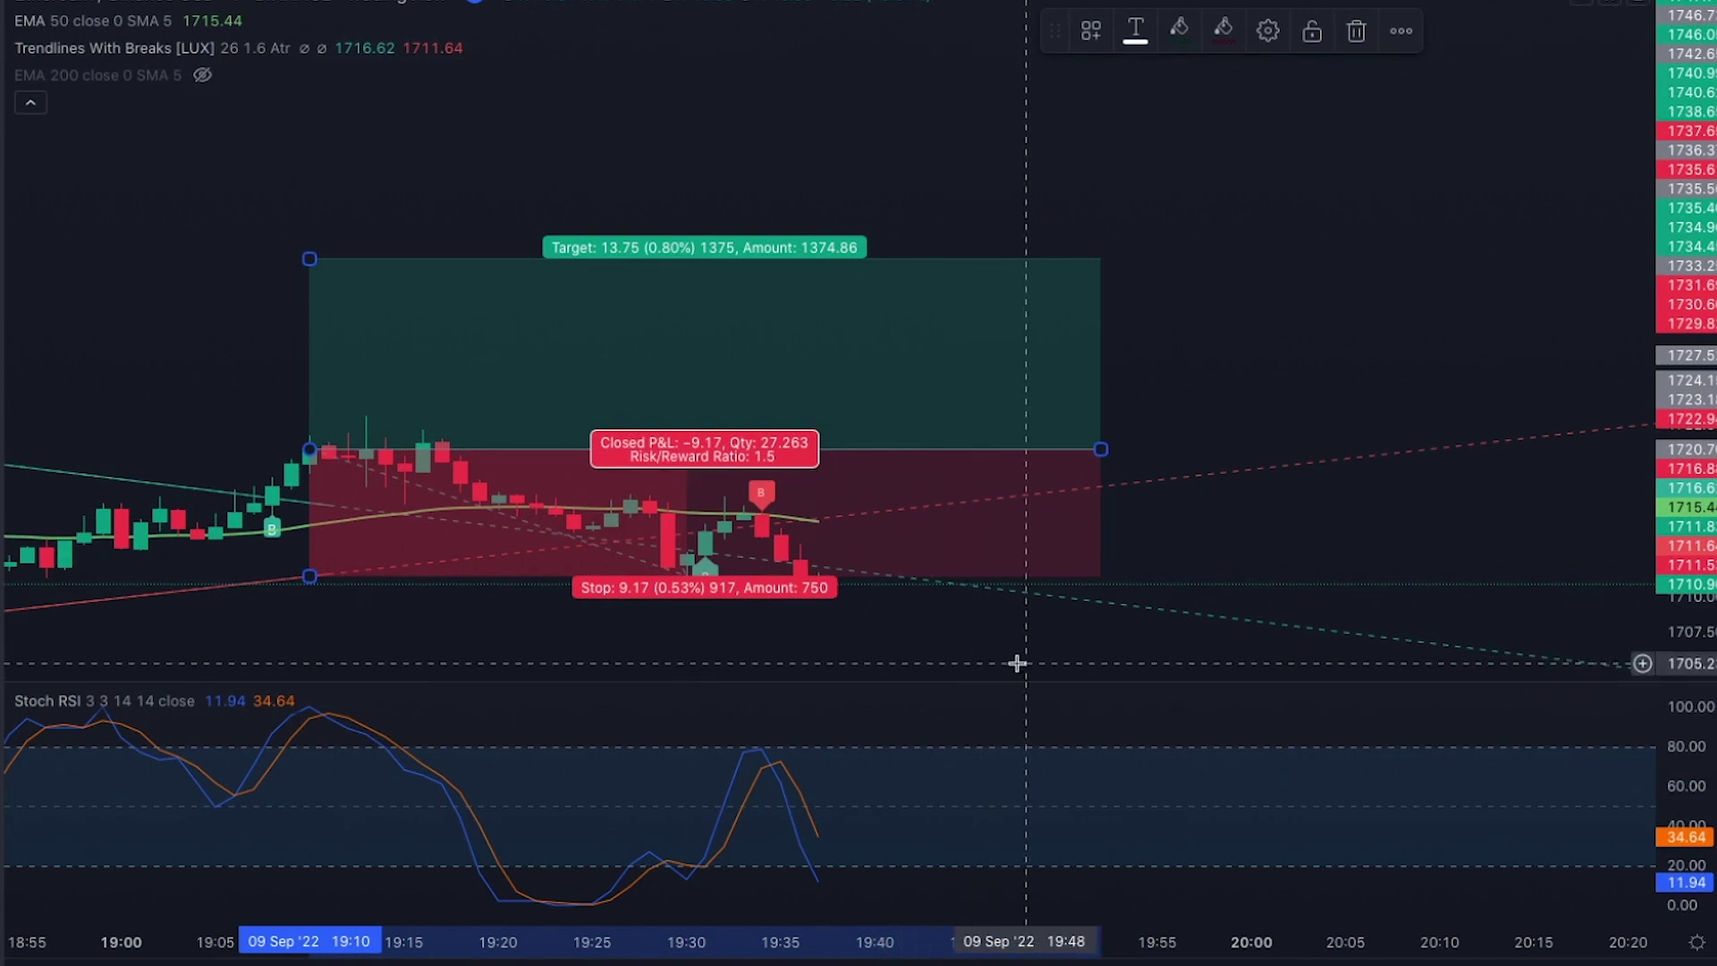
key(Delete)
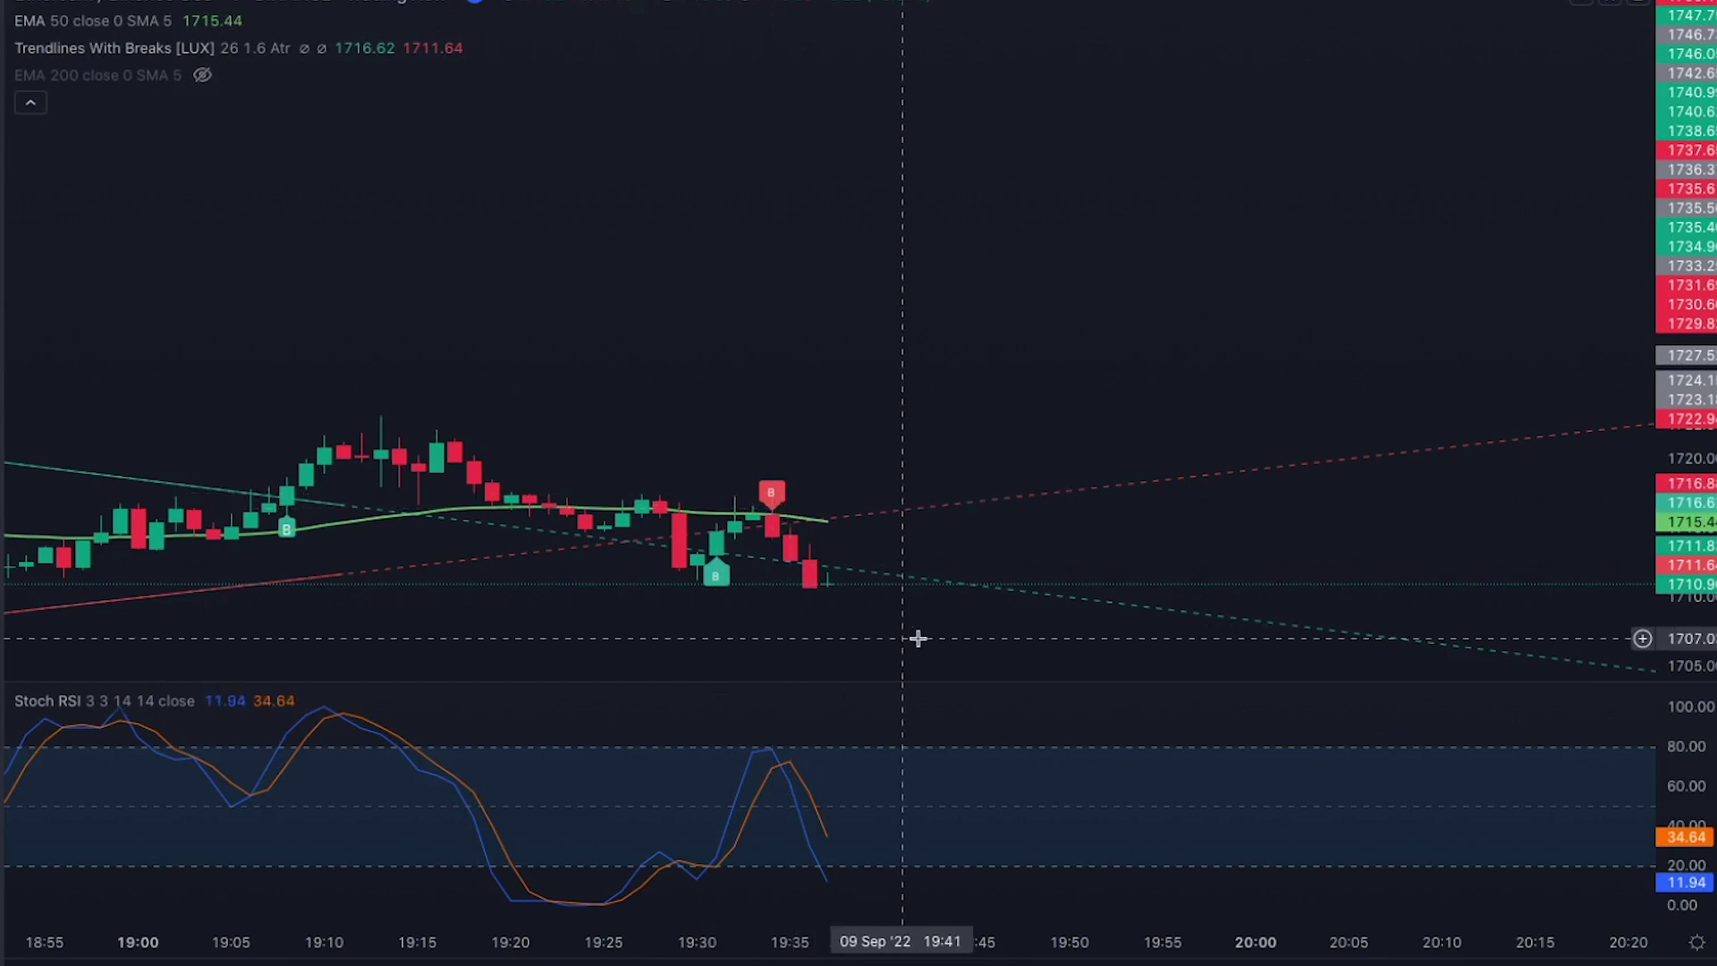
Replay to about 20:57, keeping the new buy label near 20:54 in view
scroll(919, 638, up, 1)
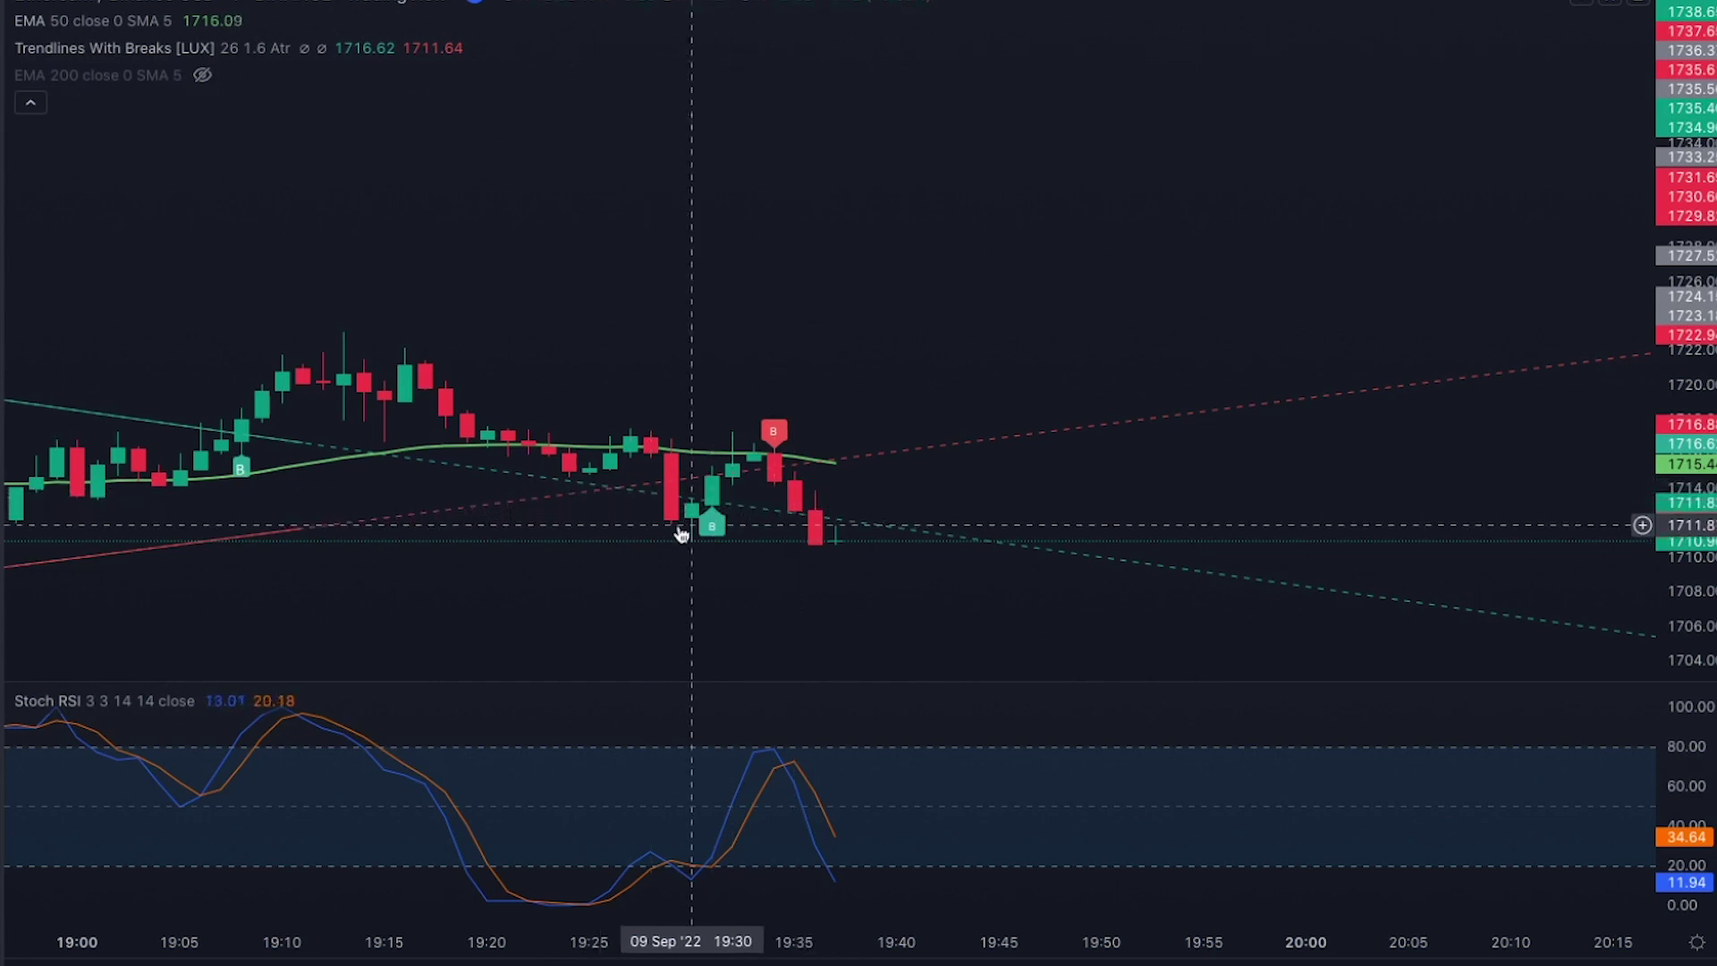
drag(679, 534, 671, 529)
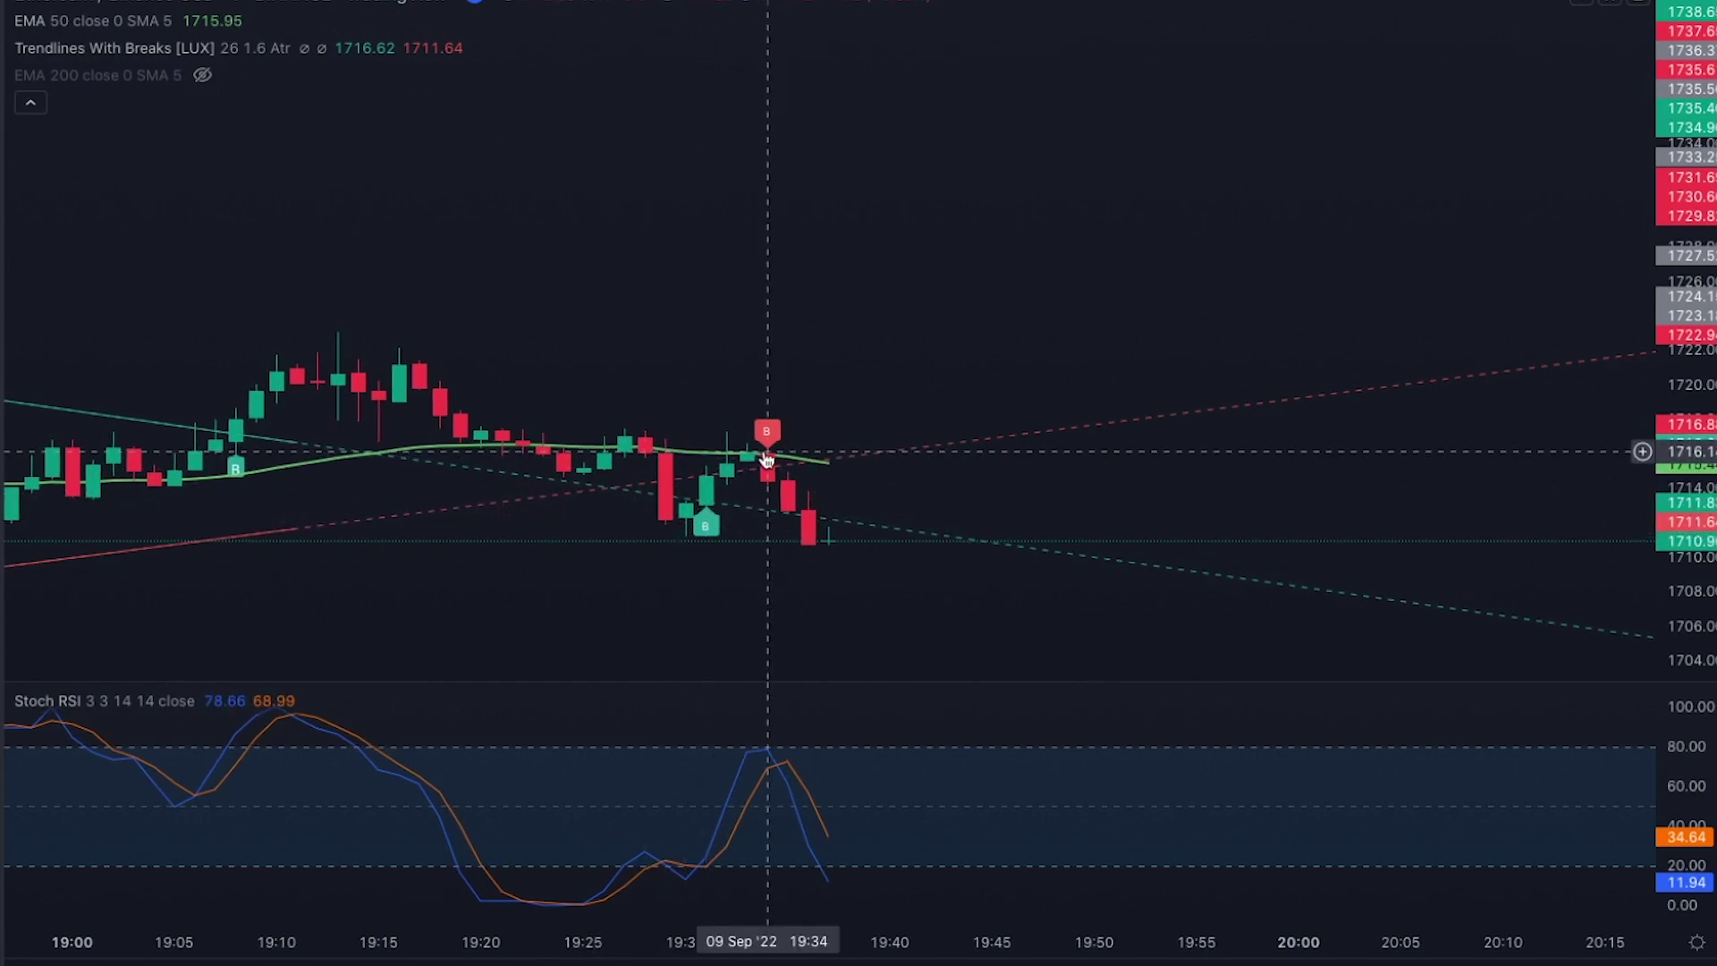
scroll(862, 602, up, 1)
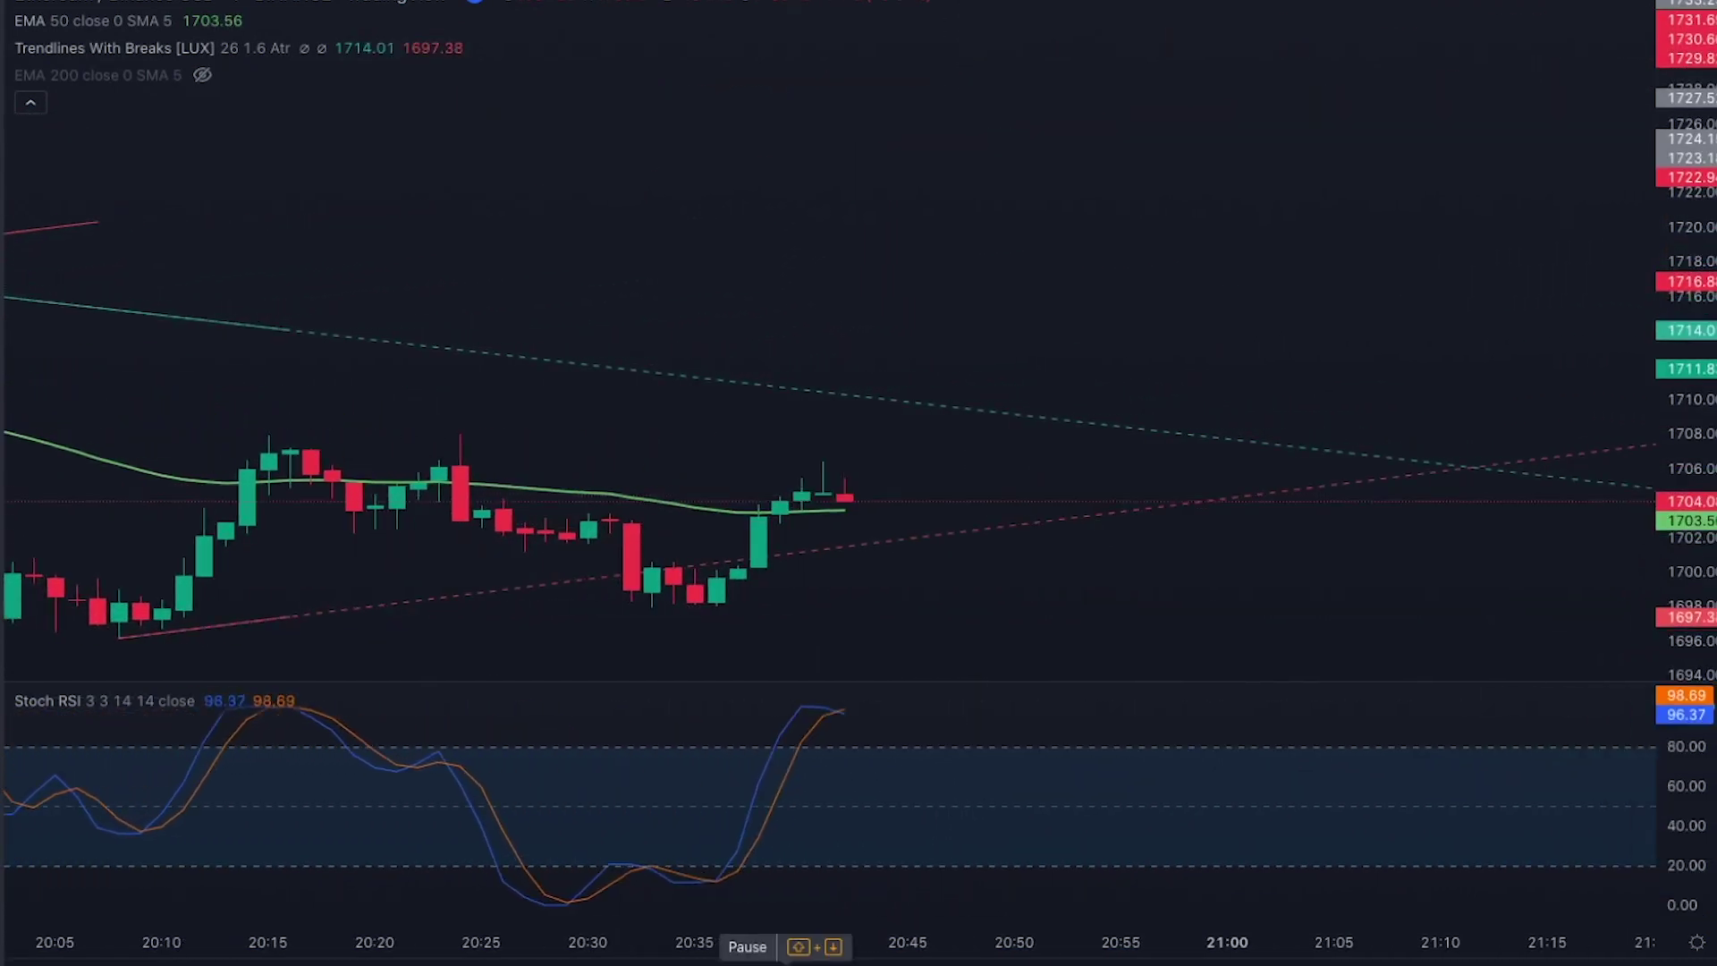
mouse_move(819, 905)
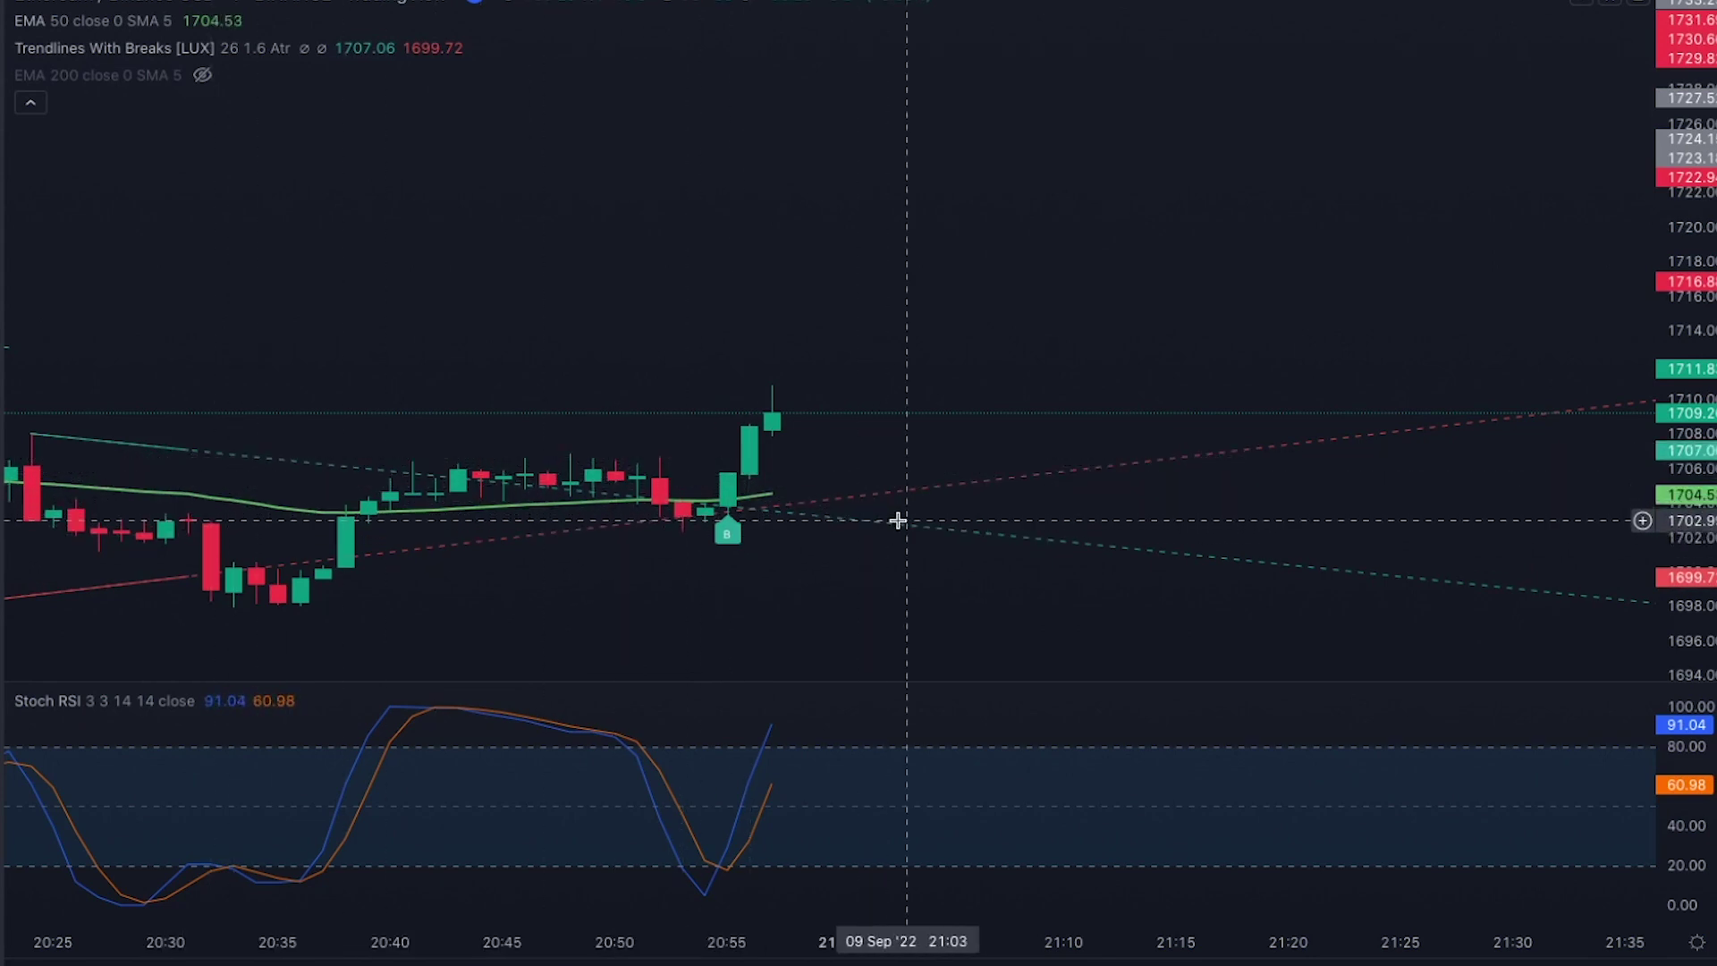
scroll(919, 522, right, 1)
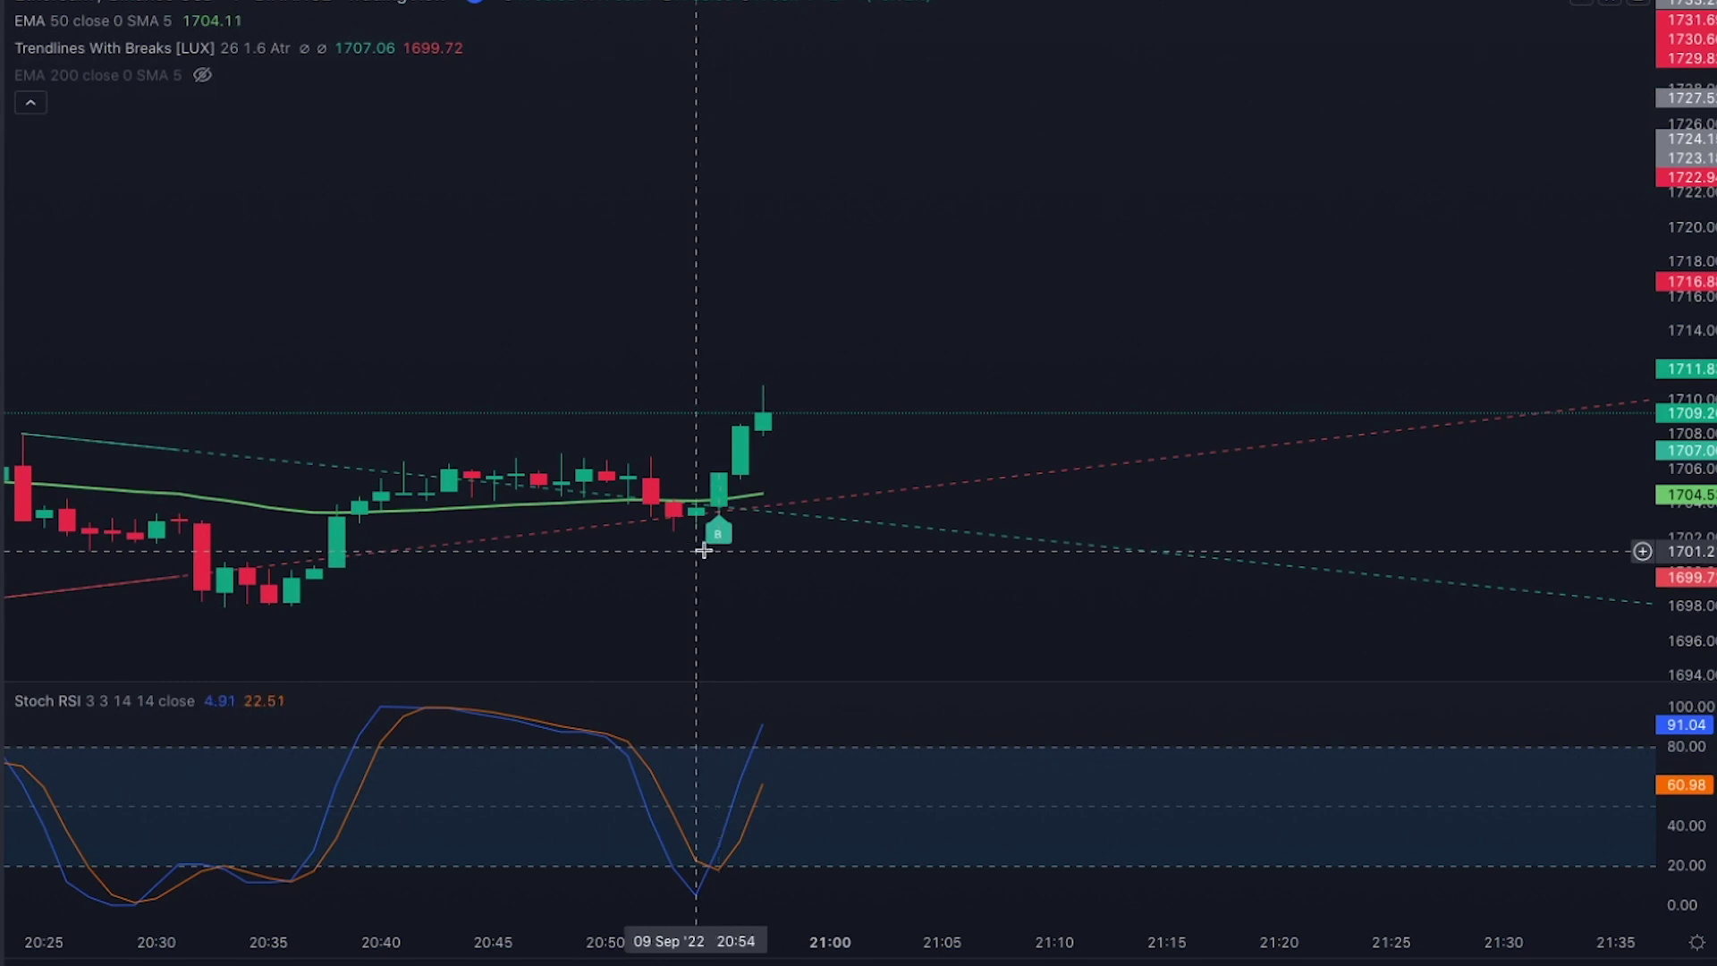
scroll(642, 793, right, 1)
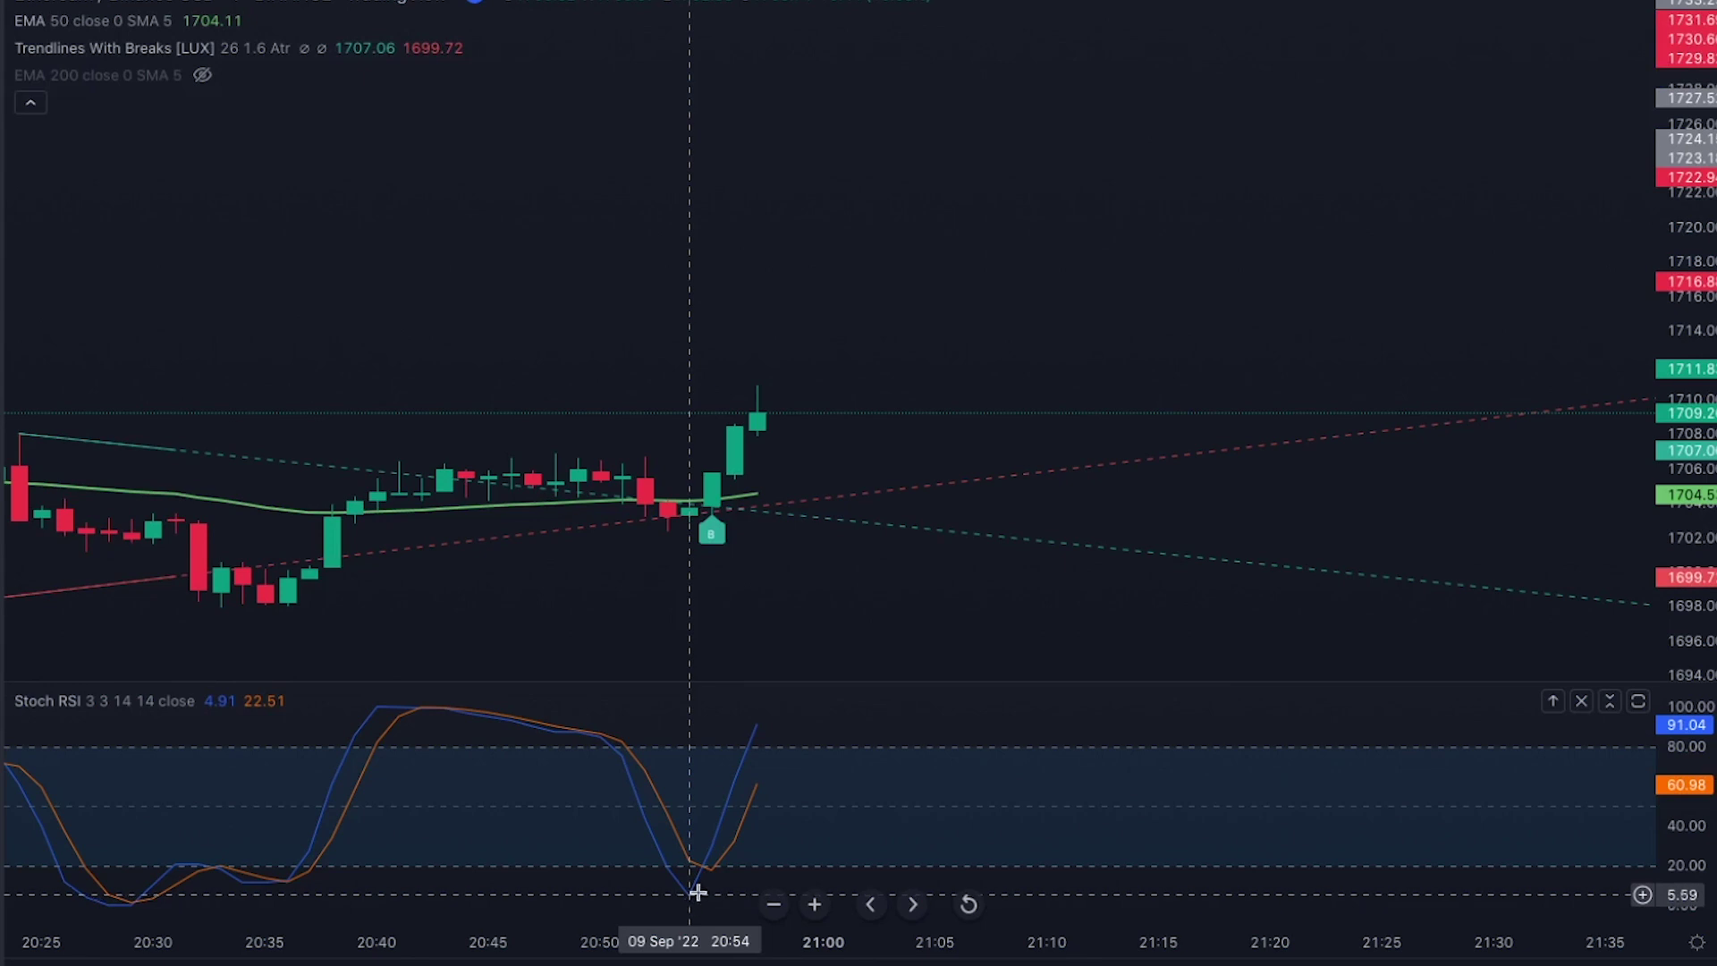
scroll(697, 894, right, 1)
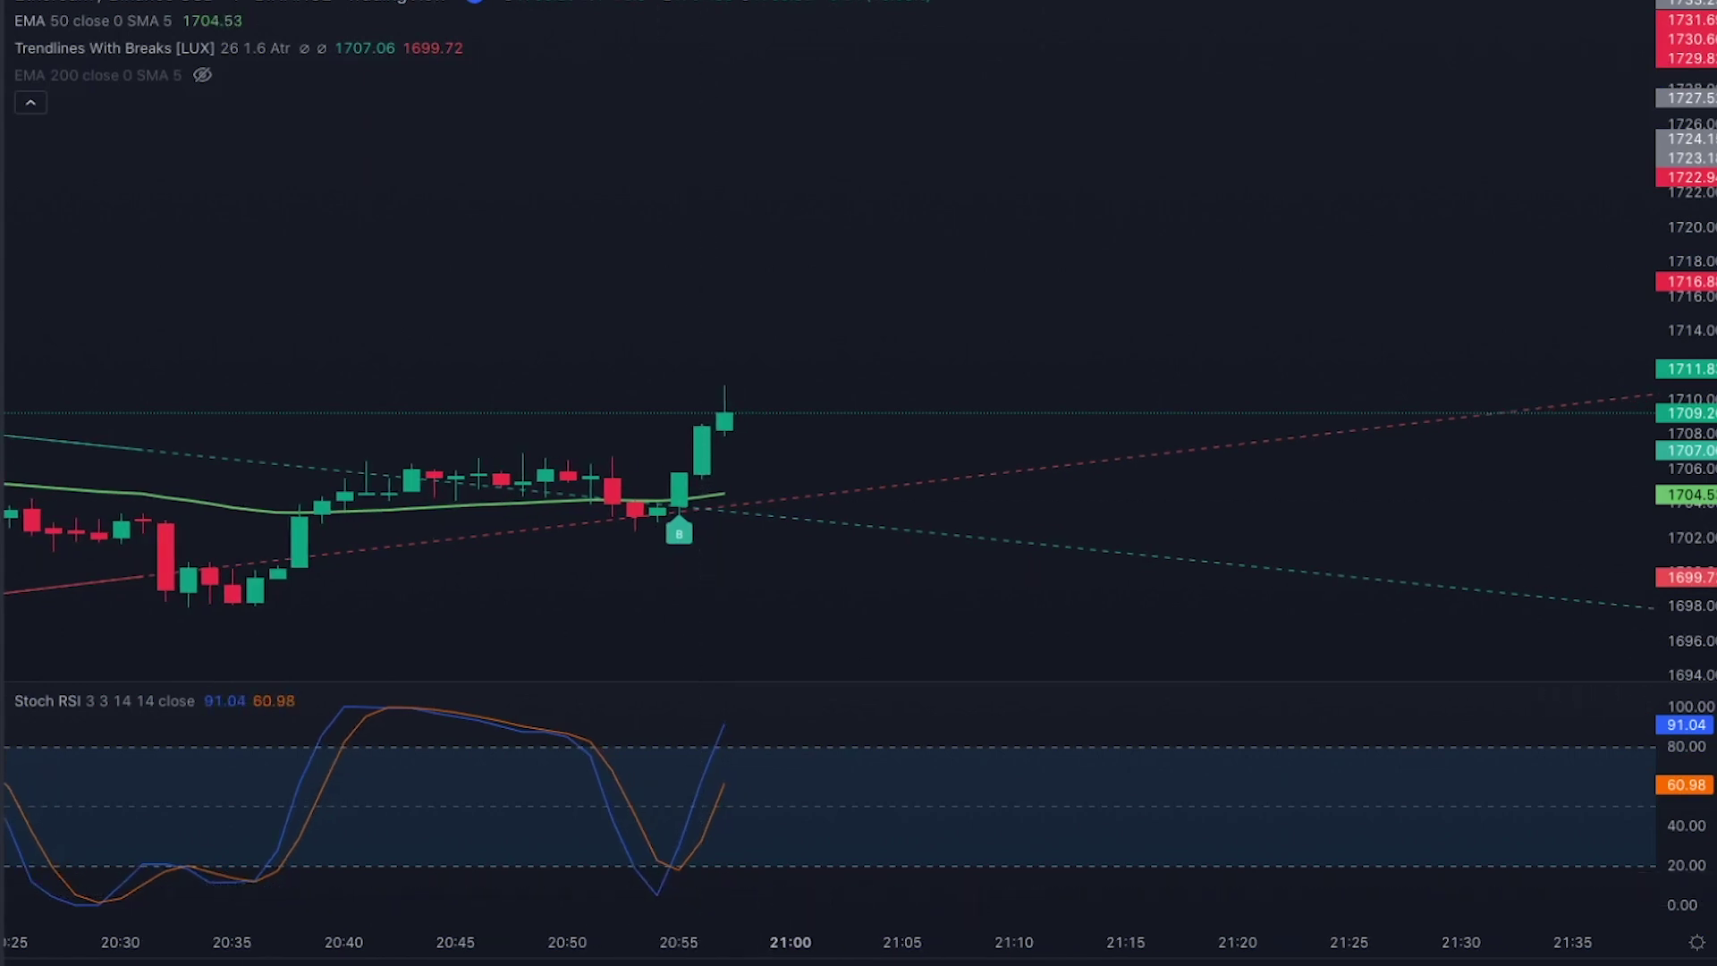
Place a long at the breakout candle with stop about 1700.6 and target about 1720.6
click(116, 268)
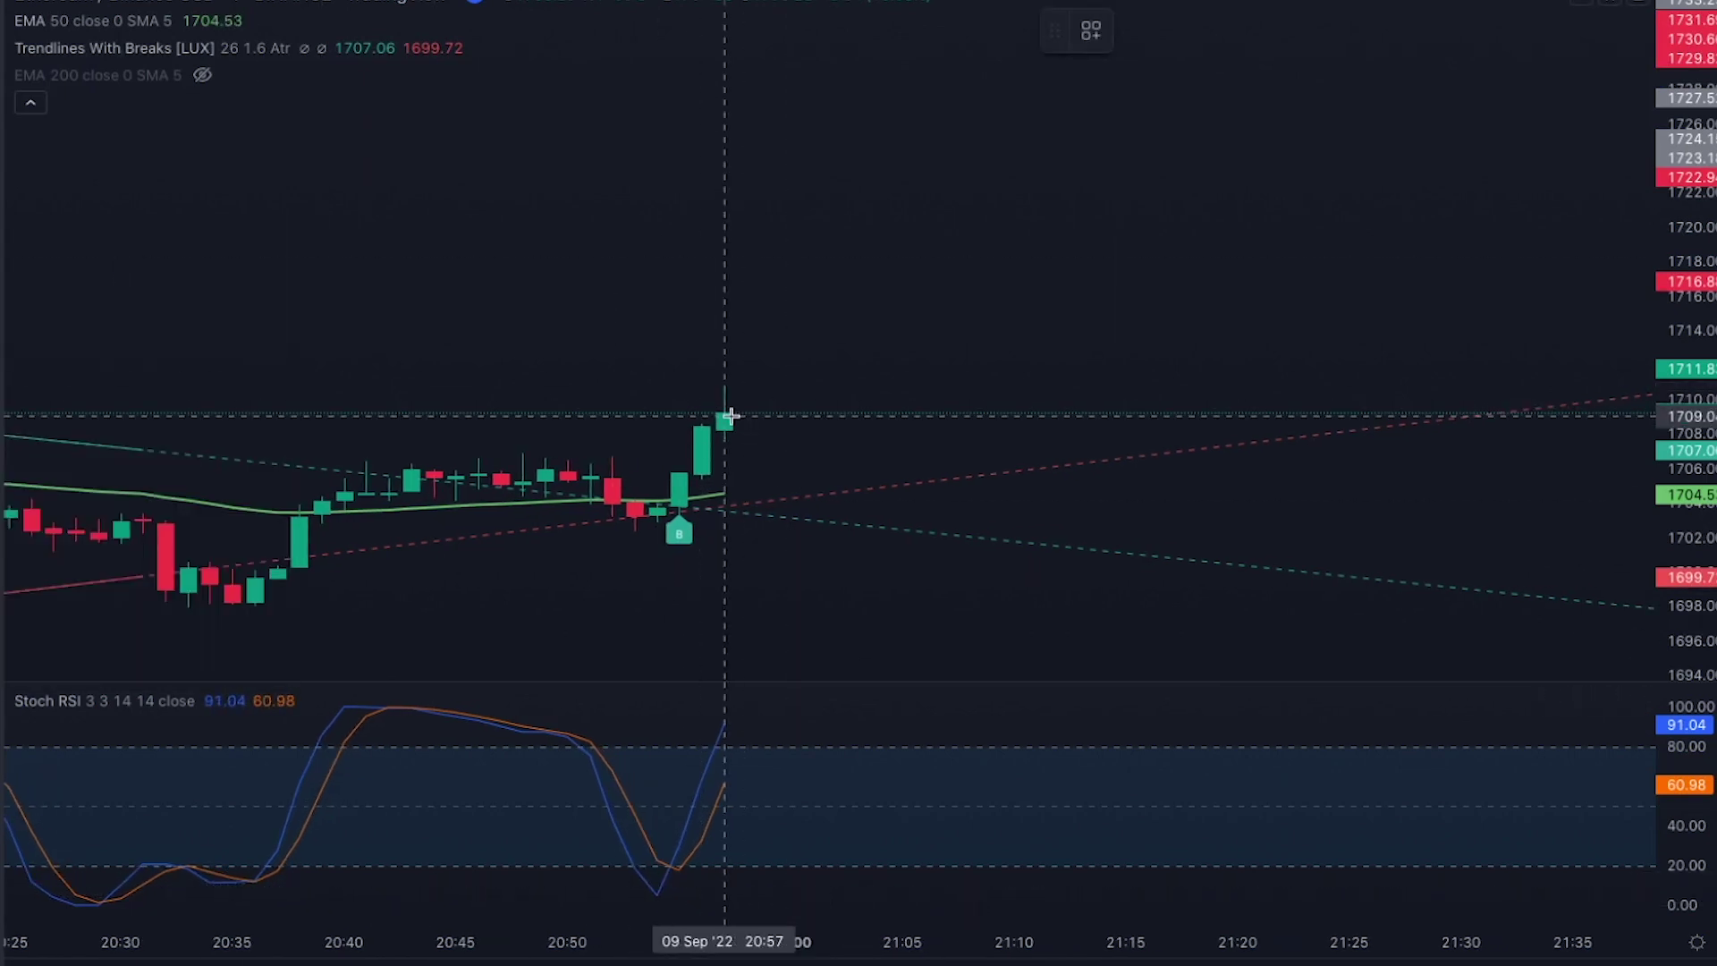
click(730, 414)
mouse_move(726, 467)
mouse_down()
mouse_move(732, 562)
mouse_move(733, 546)
mouse_up()
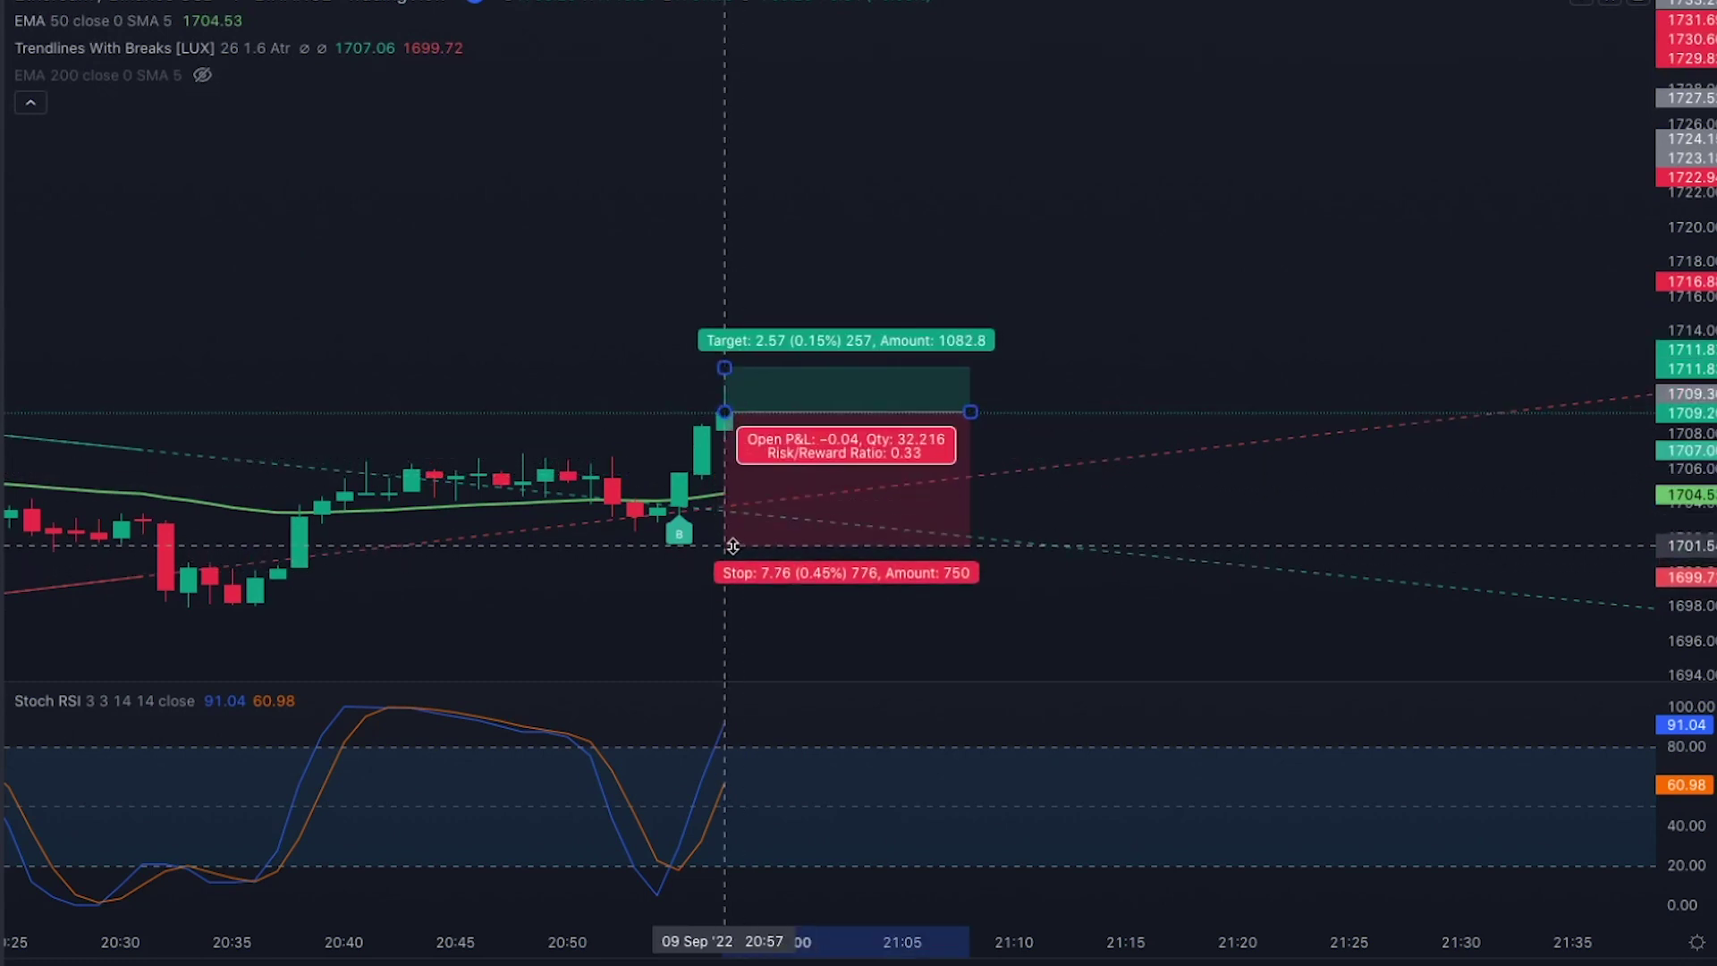
drag(730, 368, 732, 211)
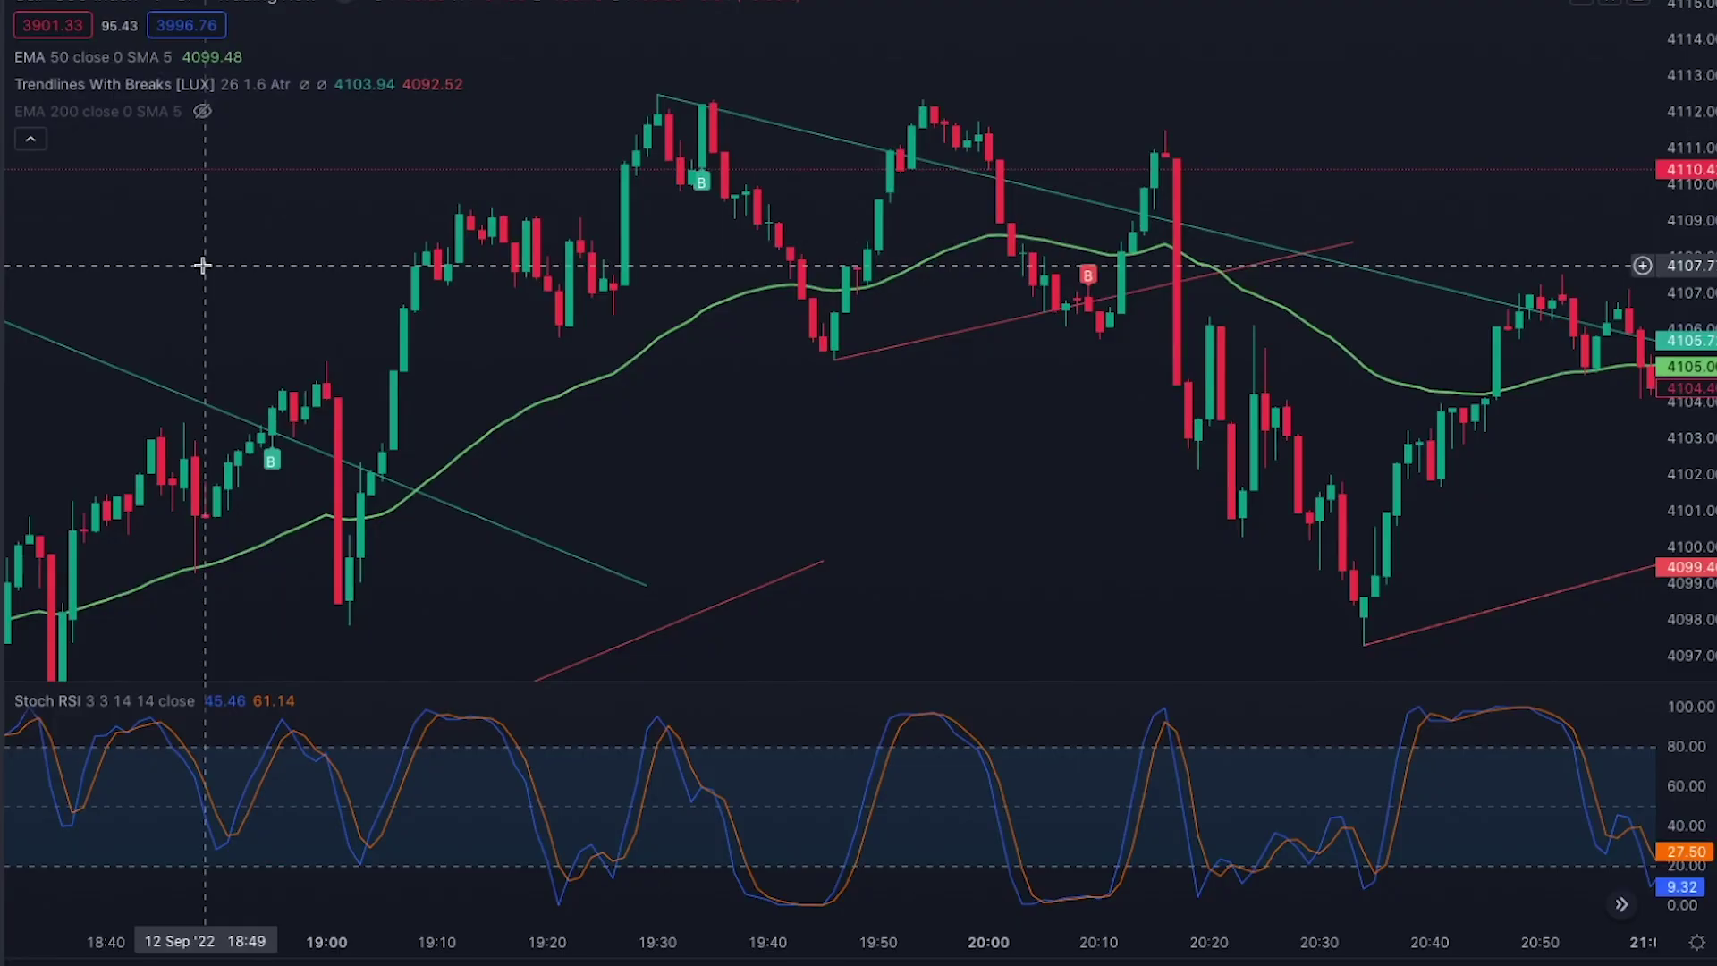
Pan the chart back to the 6 Sep candles around 19:00
mouse_move(217, 267)
mouse_down()
mouse_move(452, 230)
mouse_move(605, 161)
mouse_up()
drag(258, 299, 978, 150)
drag(357, 309, 785, 369)
scroll(785, 367, left, 20)
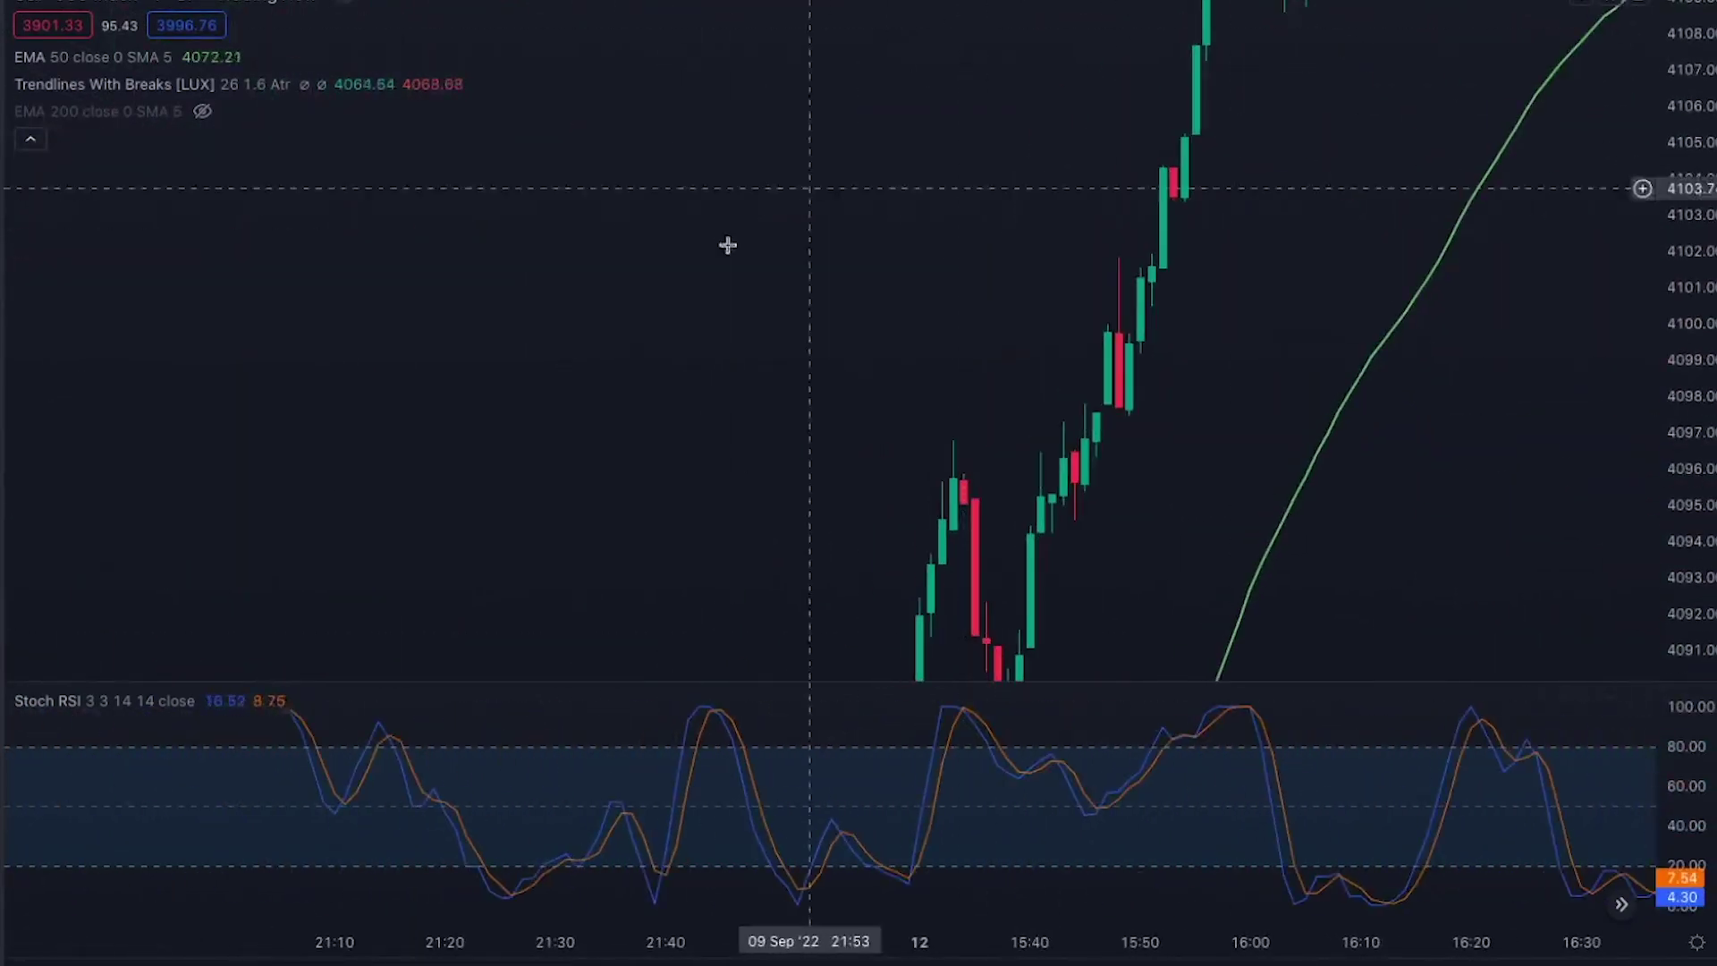
scroll(650, 304, up, 3)
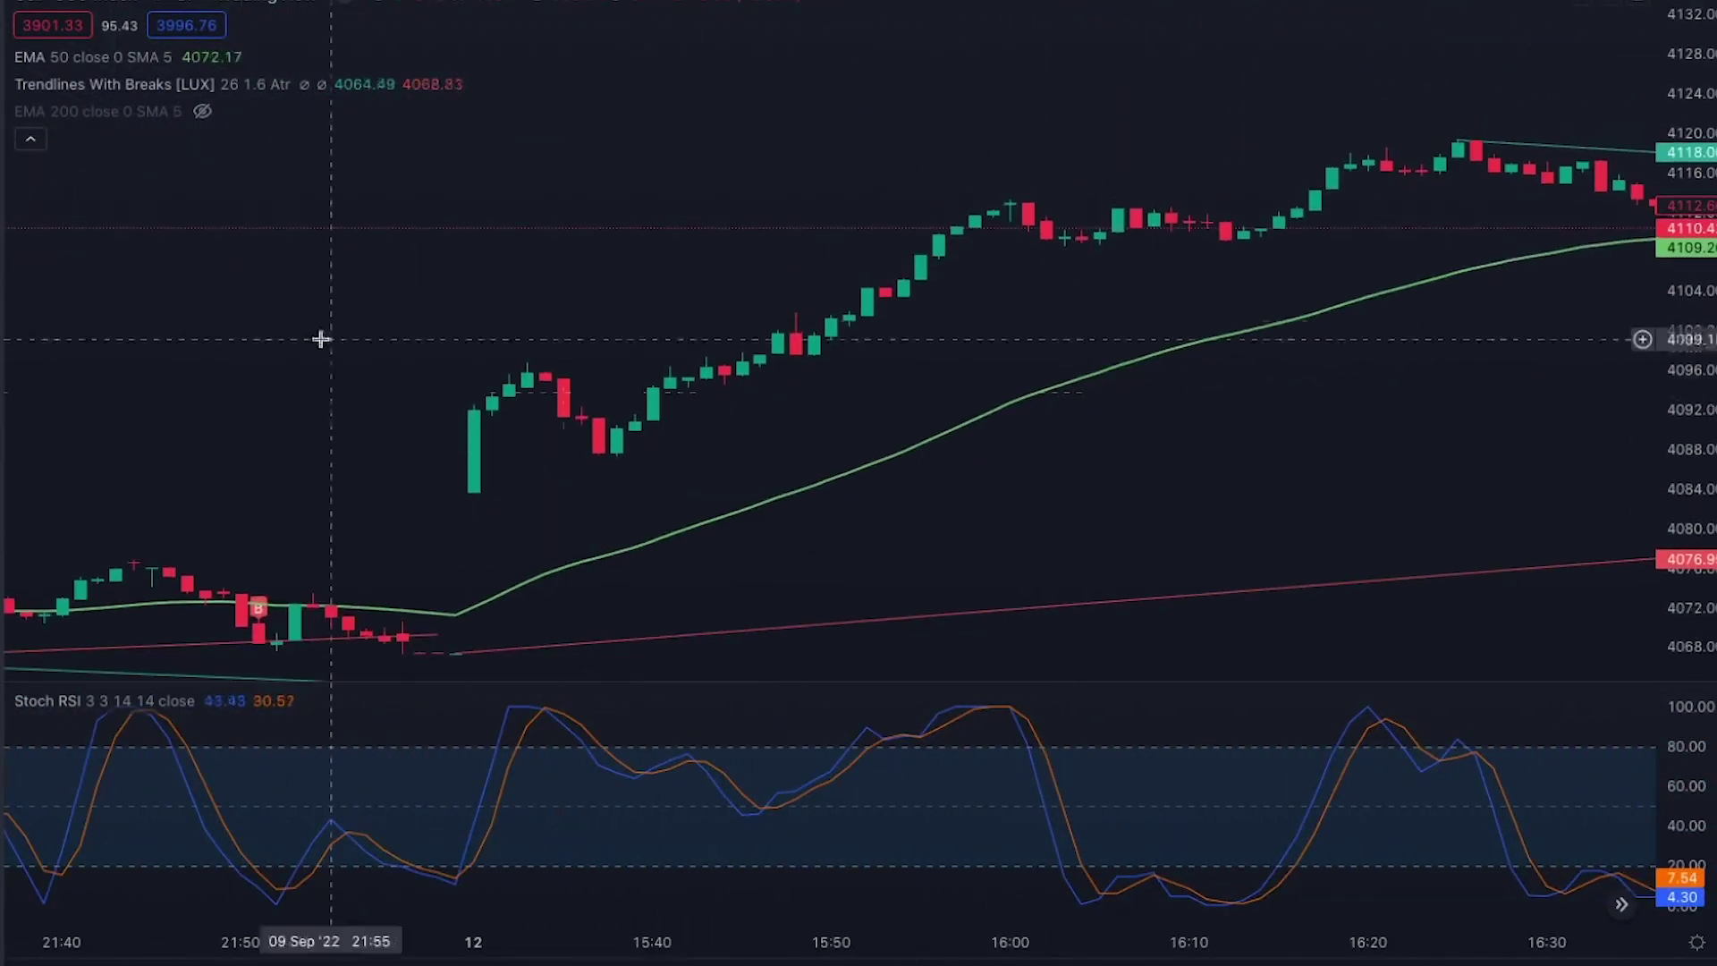
drag(322, 448, 1001, 121)
scroll(782, 192, left, 20)
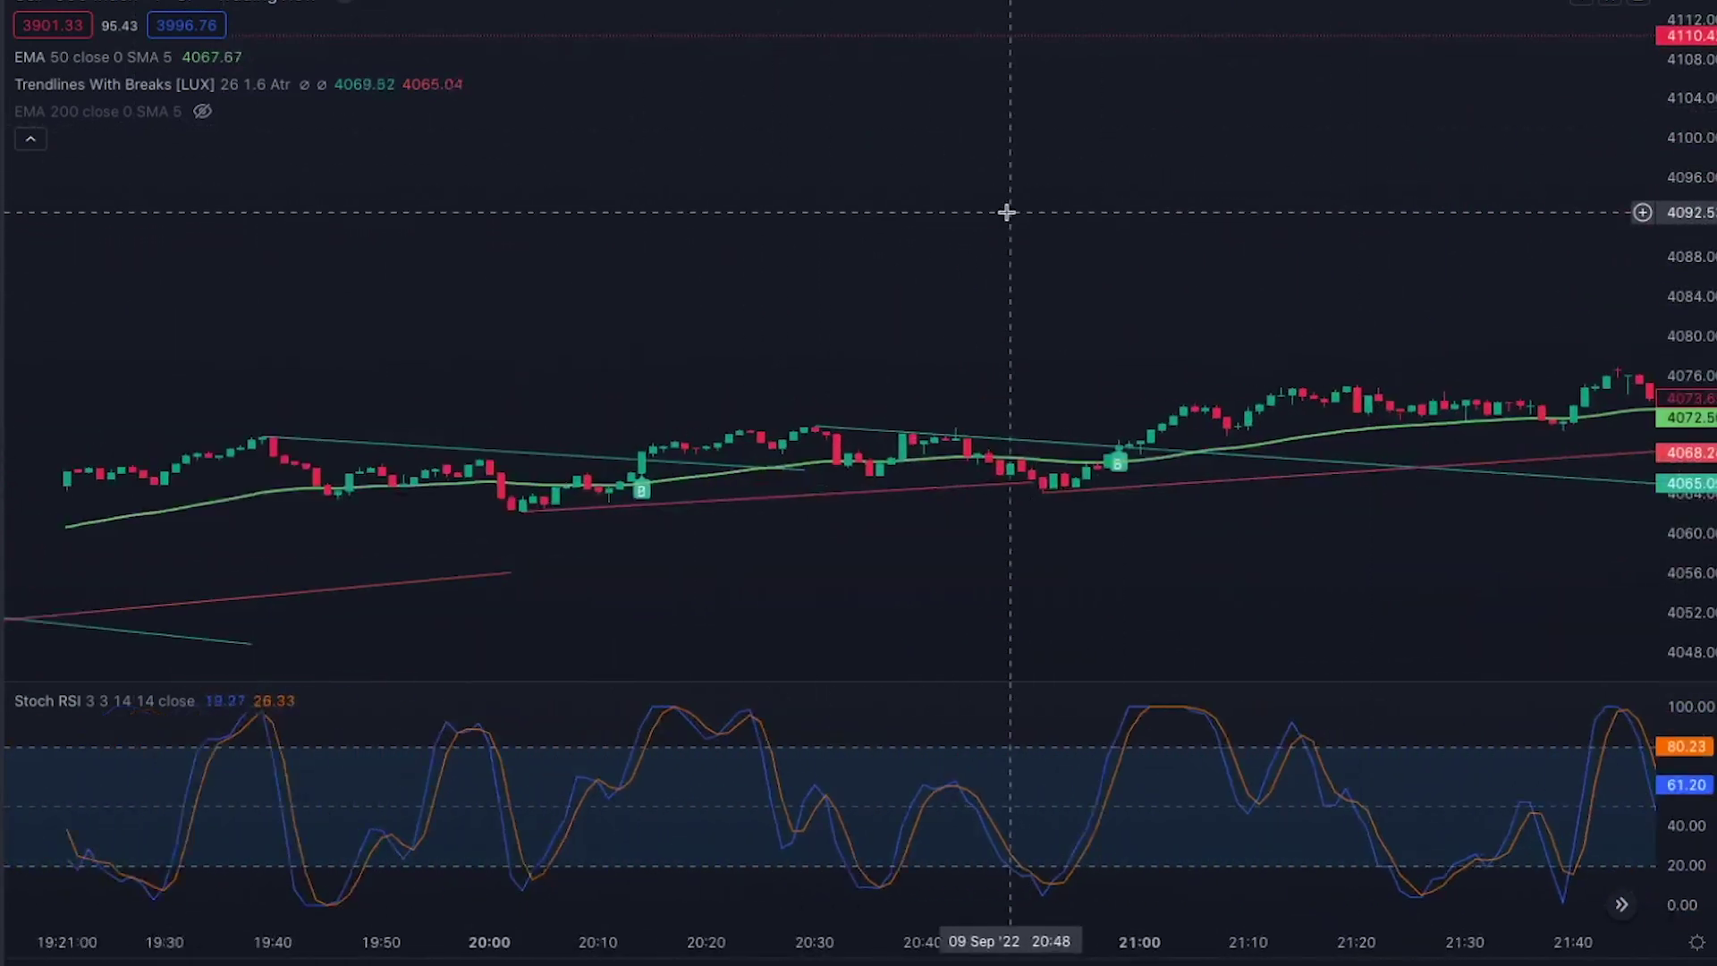
scroll(815, 604, up, 1)
drag(805, 576, 841, 517)
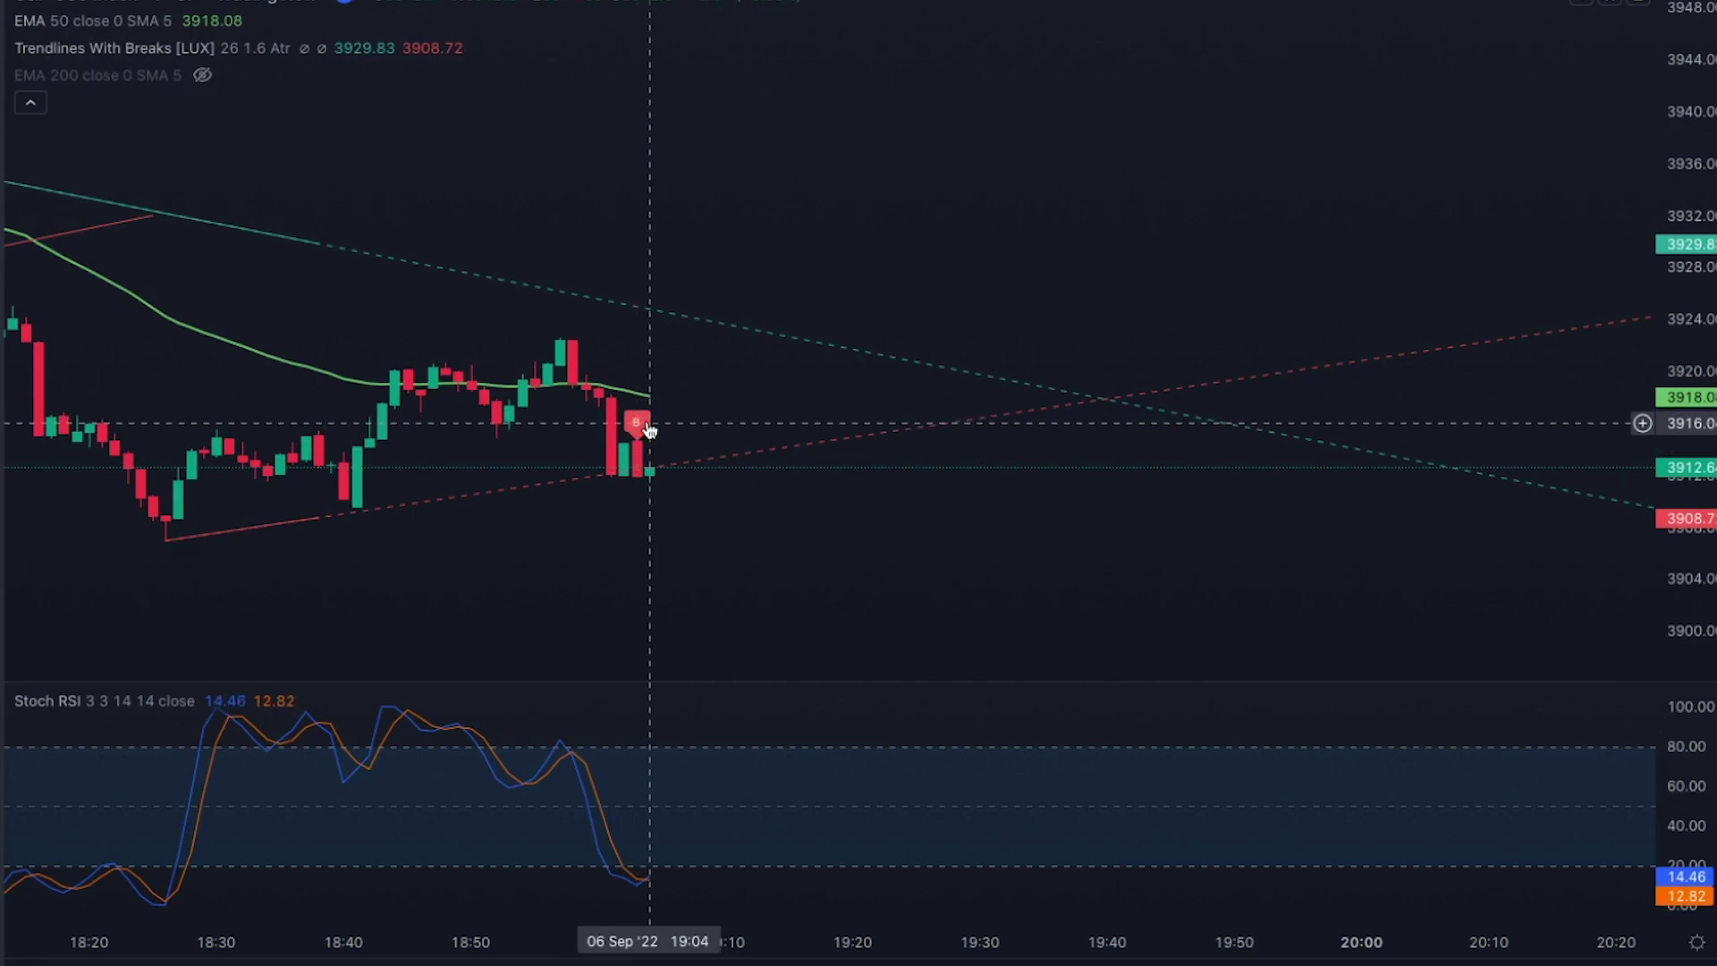
drag(637, 427, 915, 404)
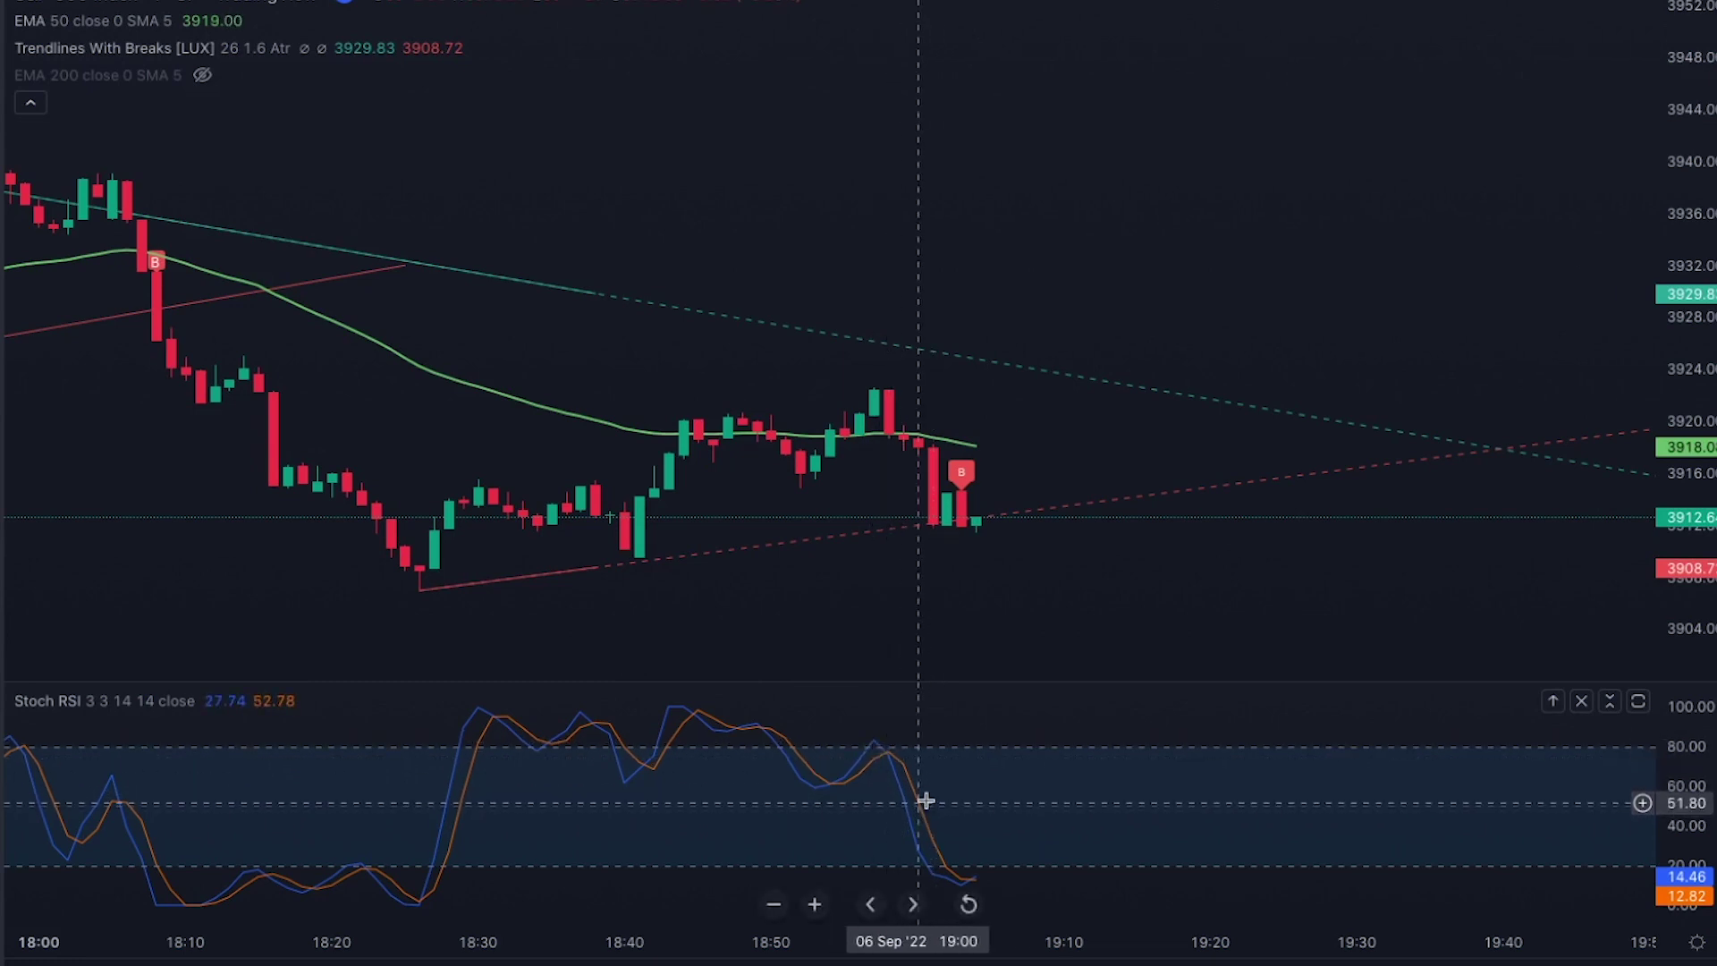
scroll(983, 583, up, 1)
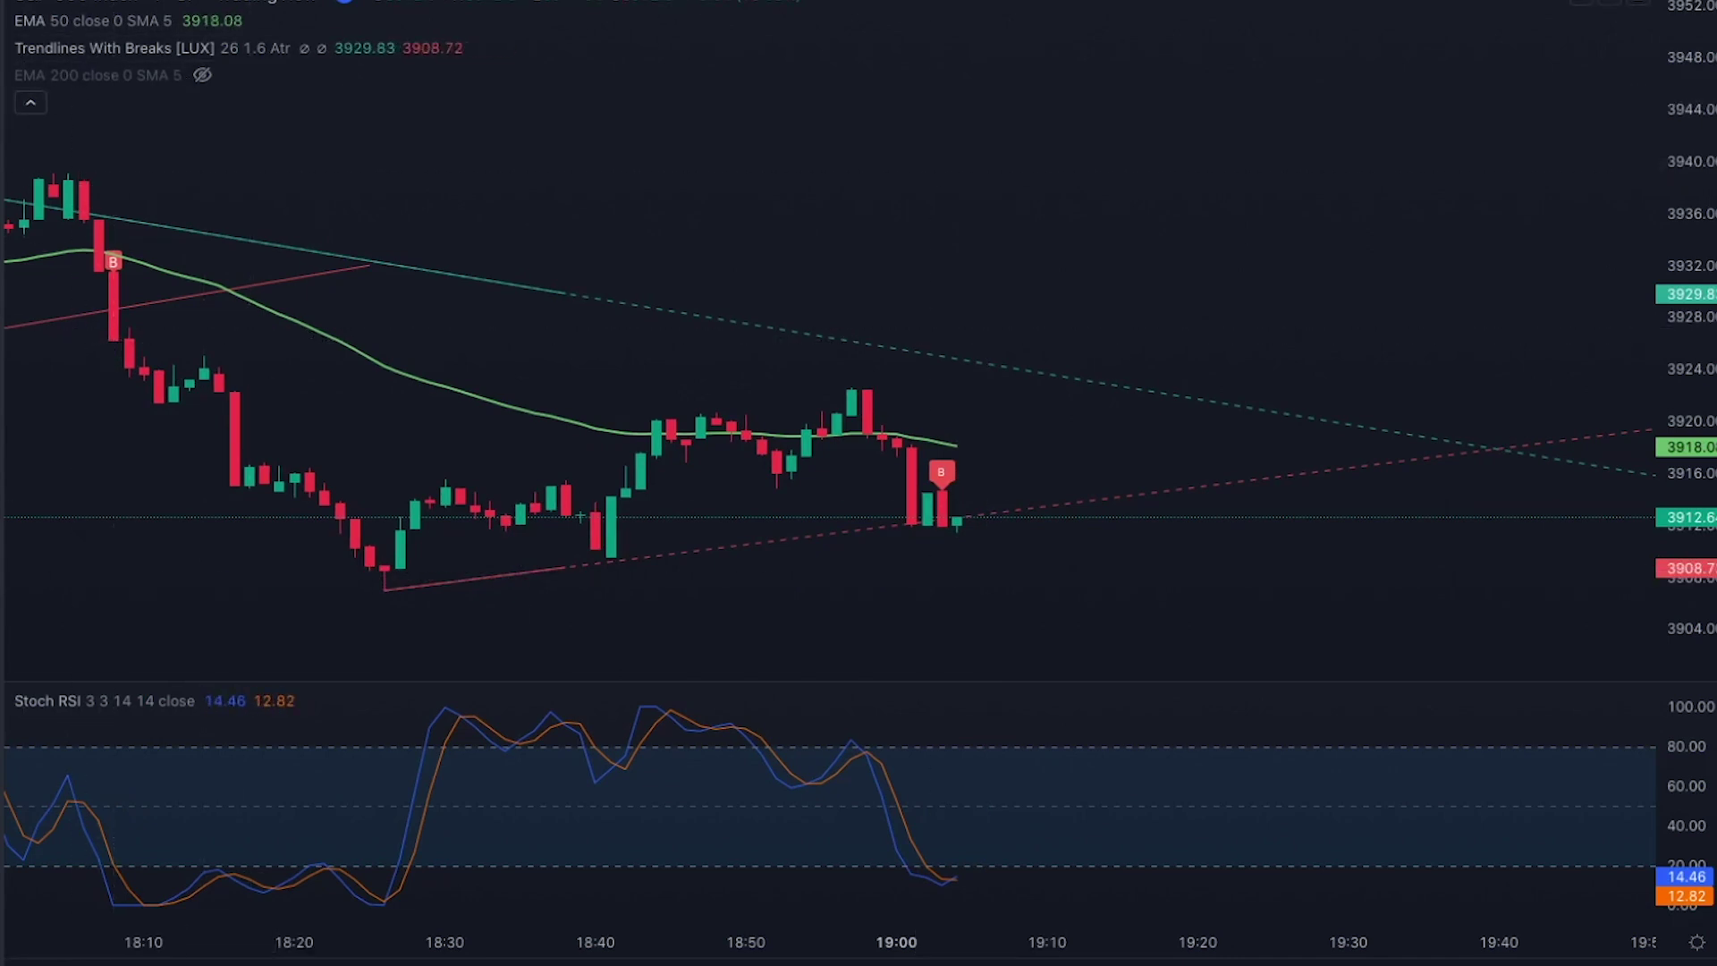
Place a short at the latest candle with stop about 3922.9 and target about 3896.9
click(957, 519)
drag(957, 404, 950, 384)
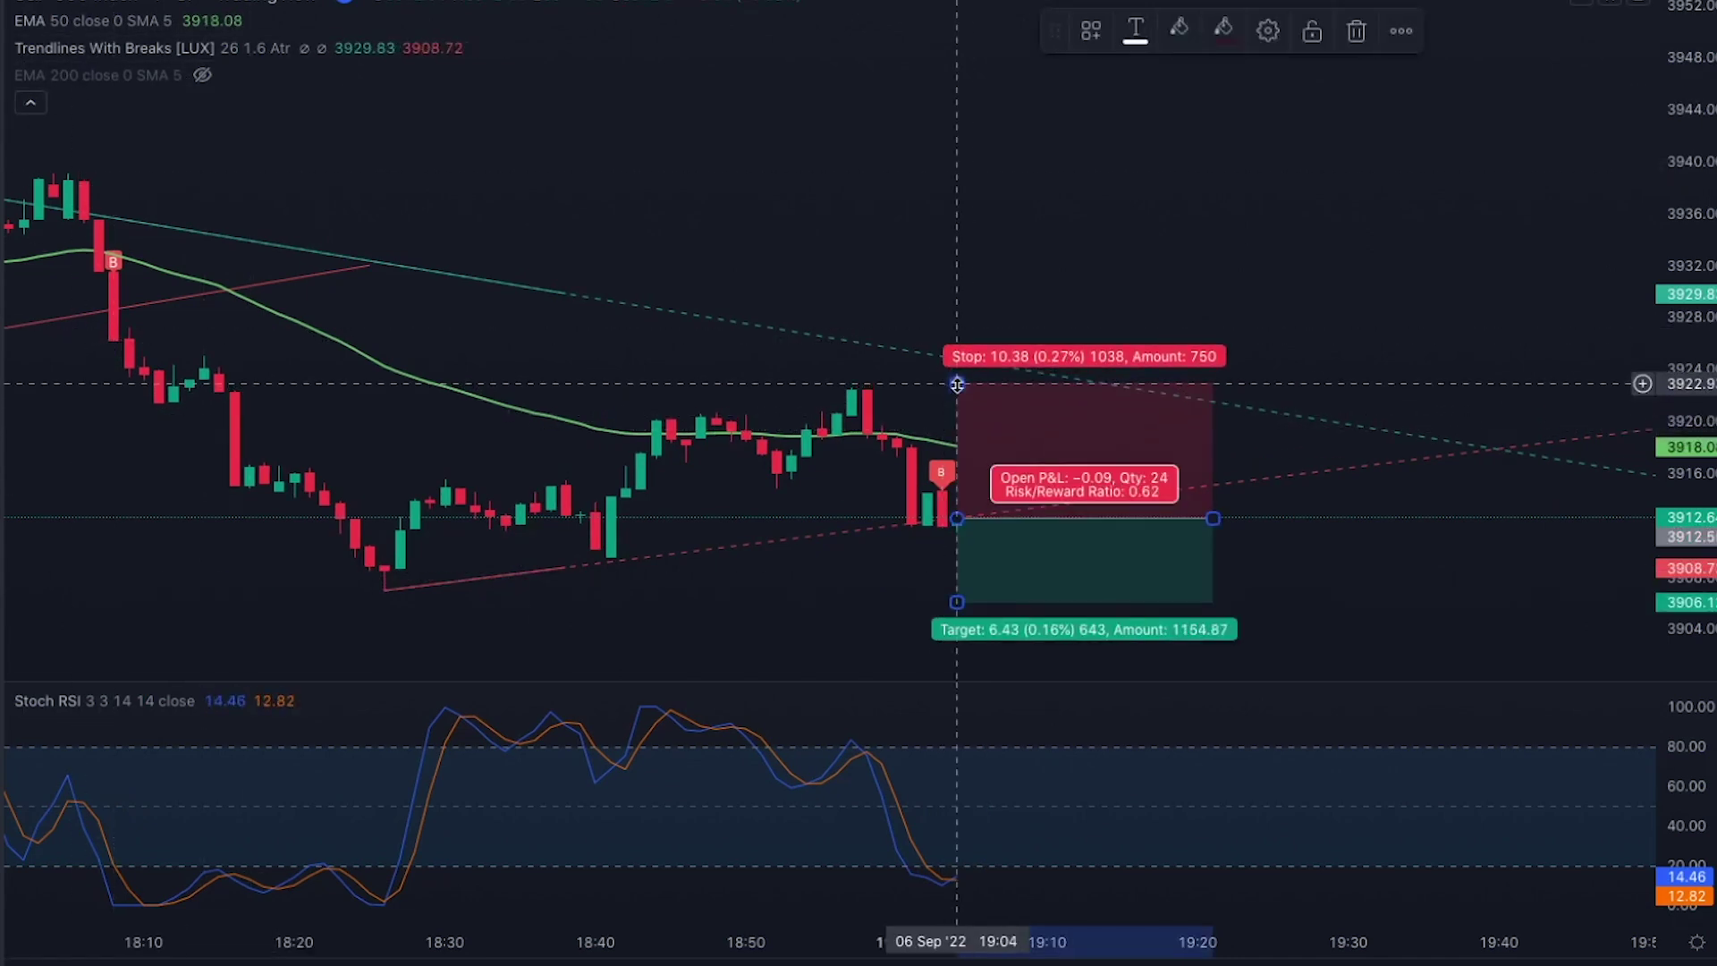
drag(757, 594, 673, 446)
click(1024, 421)
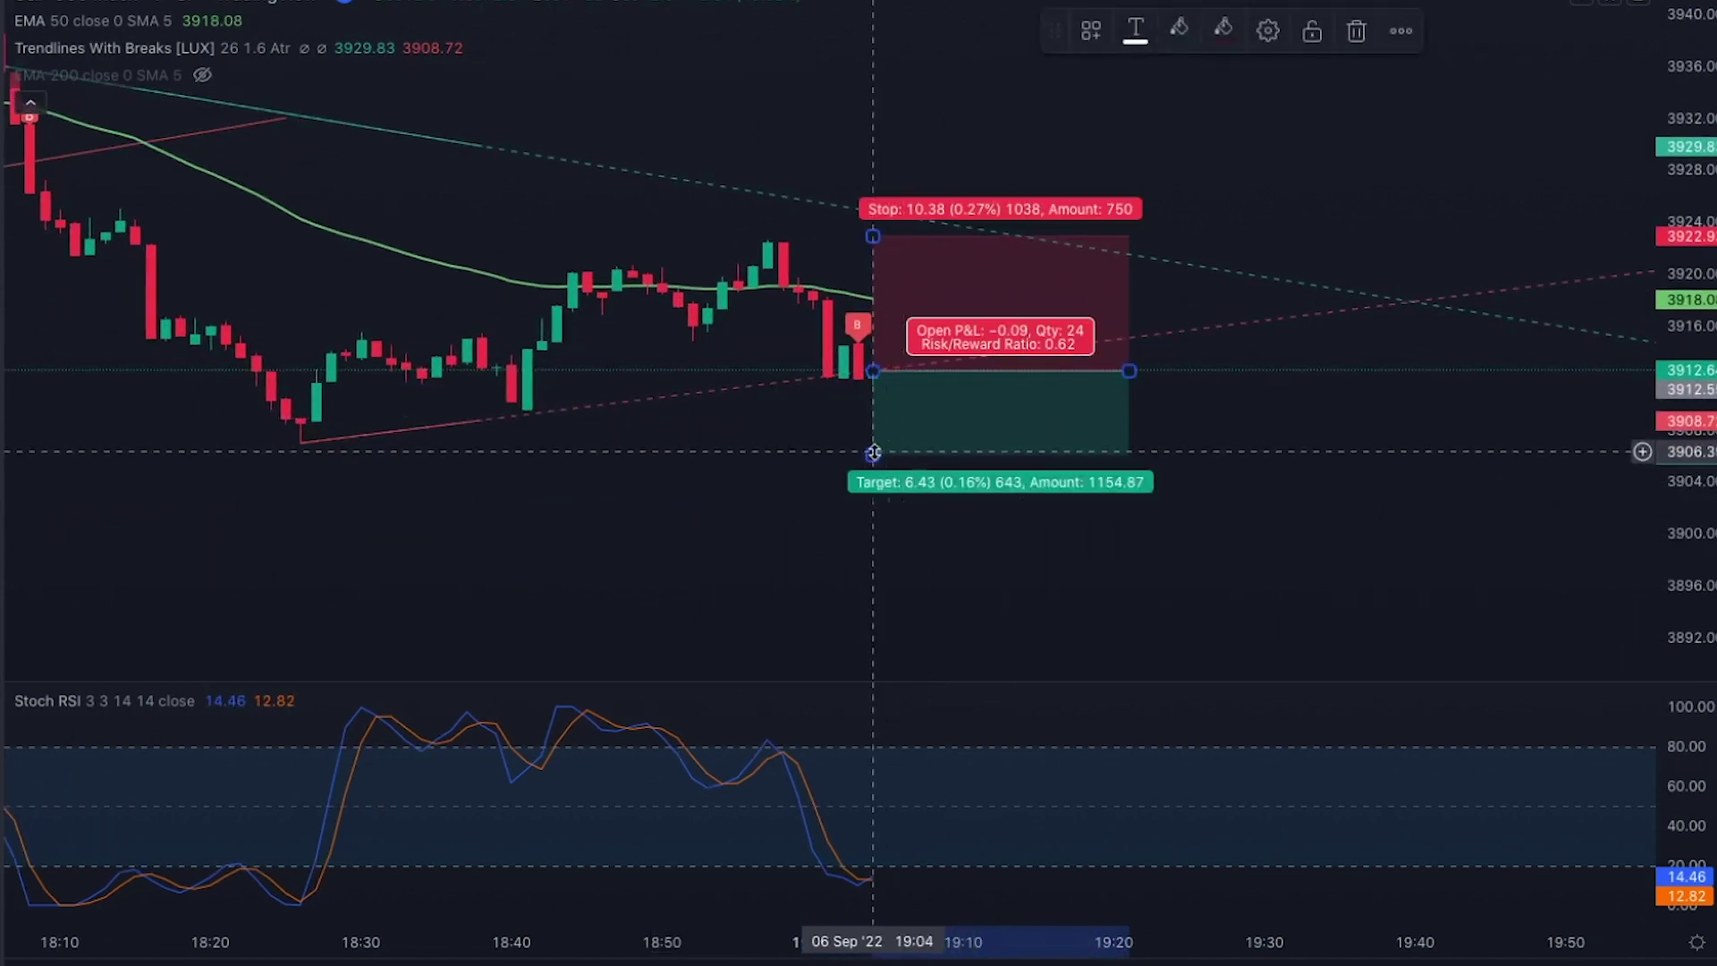
drag(874, 456, 869, 575)
drag(869, 580, 872, 573)
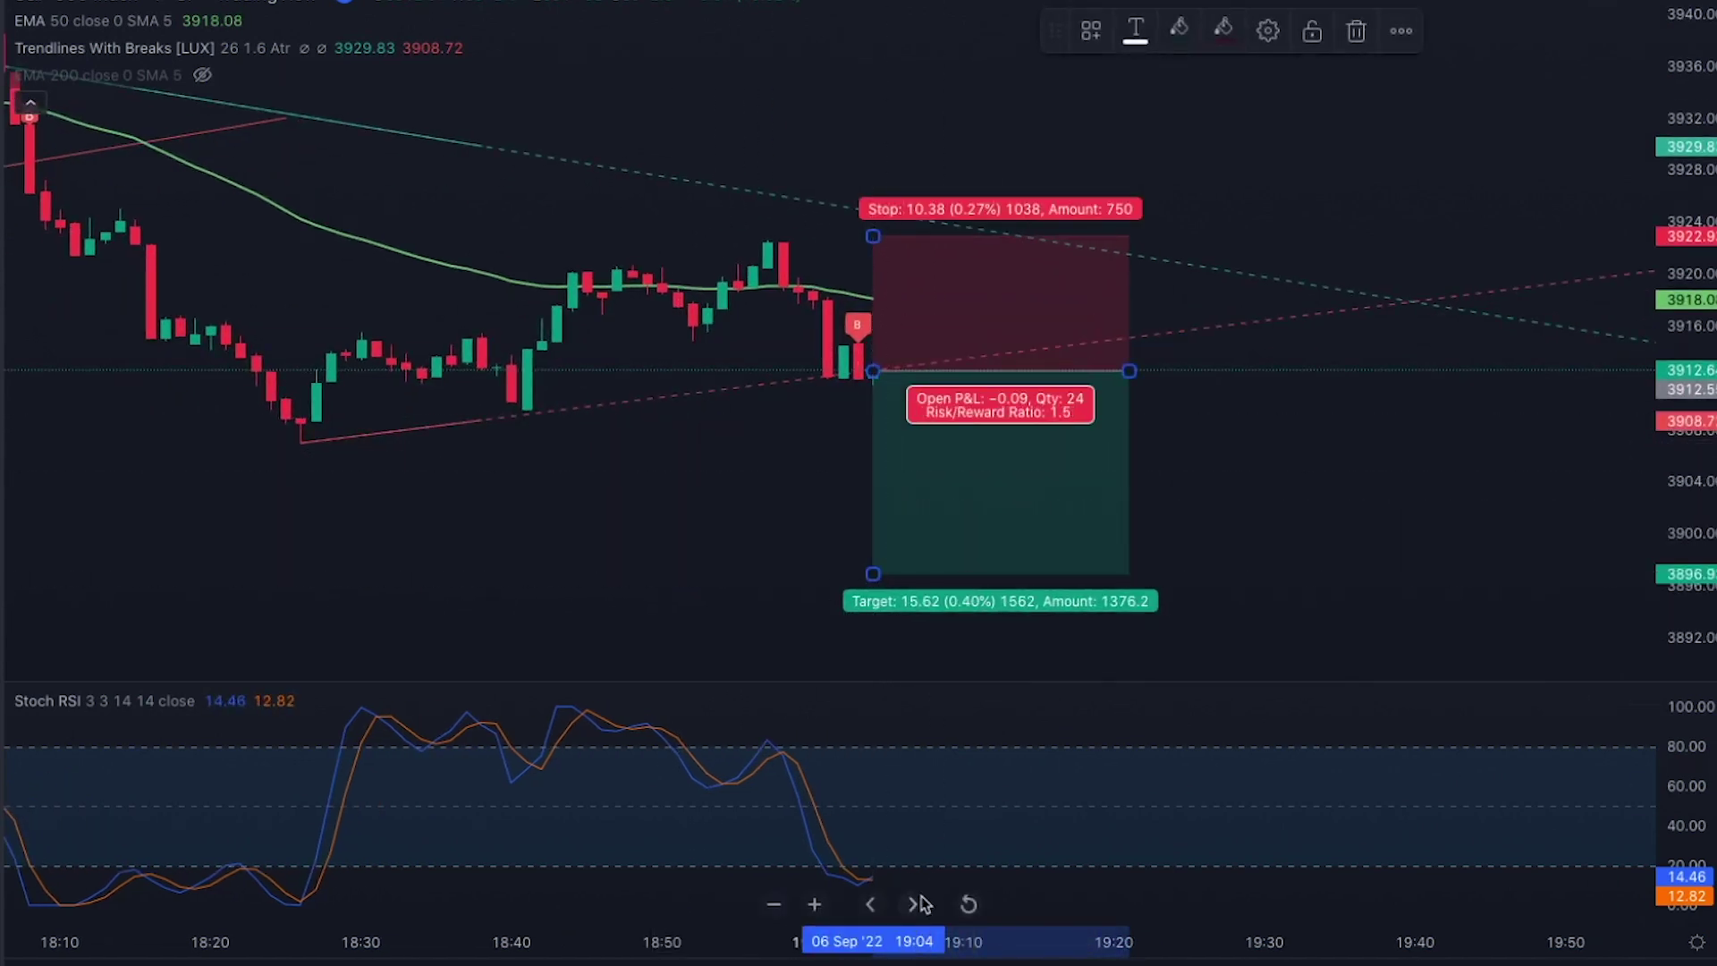
click(688, 553)
drag(1298, 580, 1237, 605)
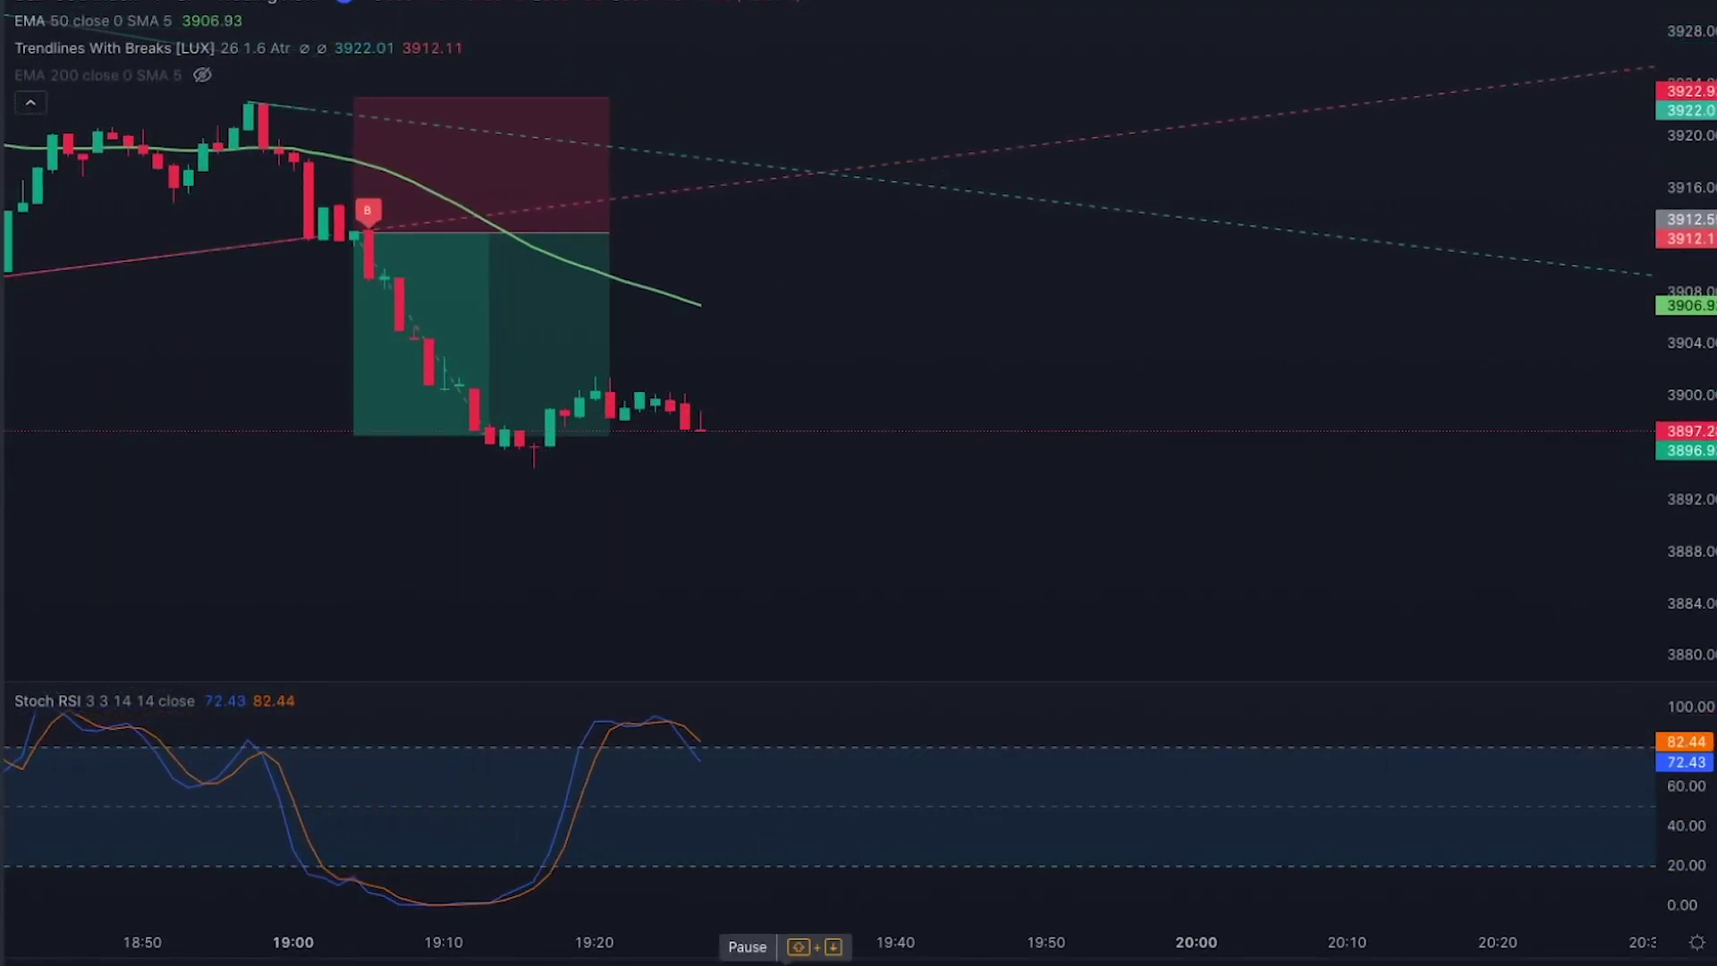
Stop the replay near 19:49 and zoom around the new red B sell label near 19:47
click(785, 964)
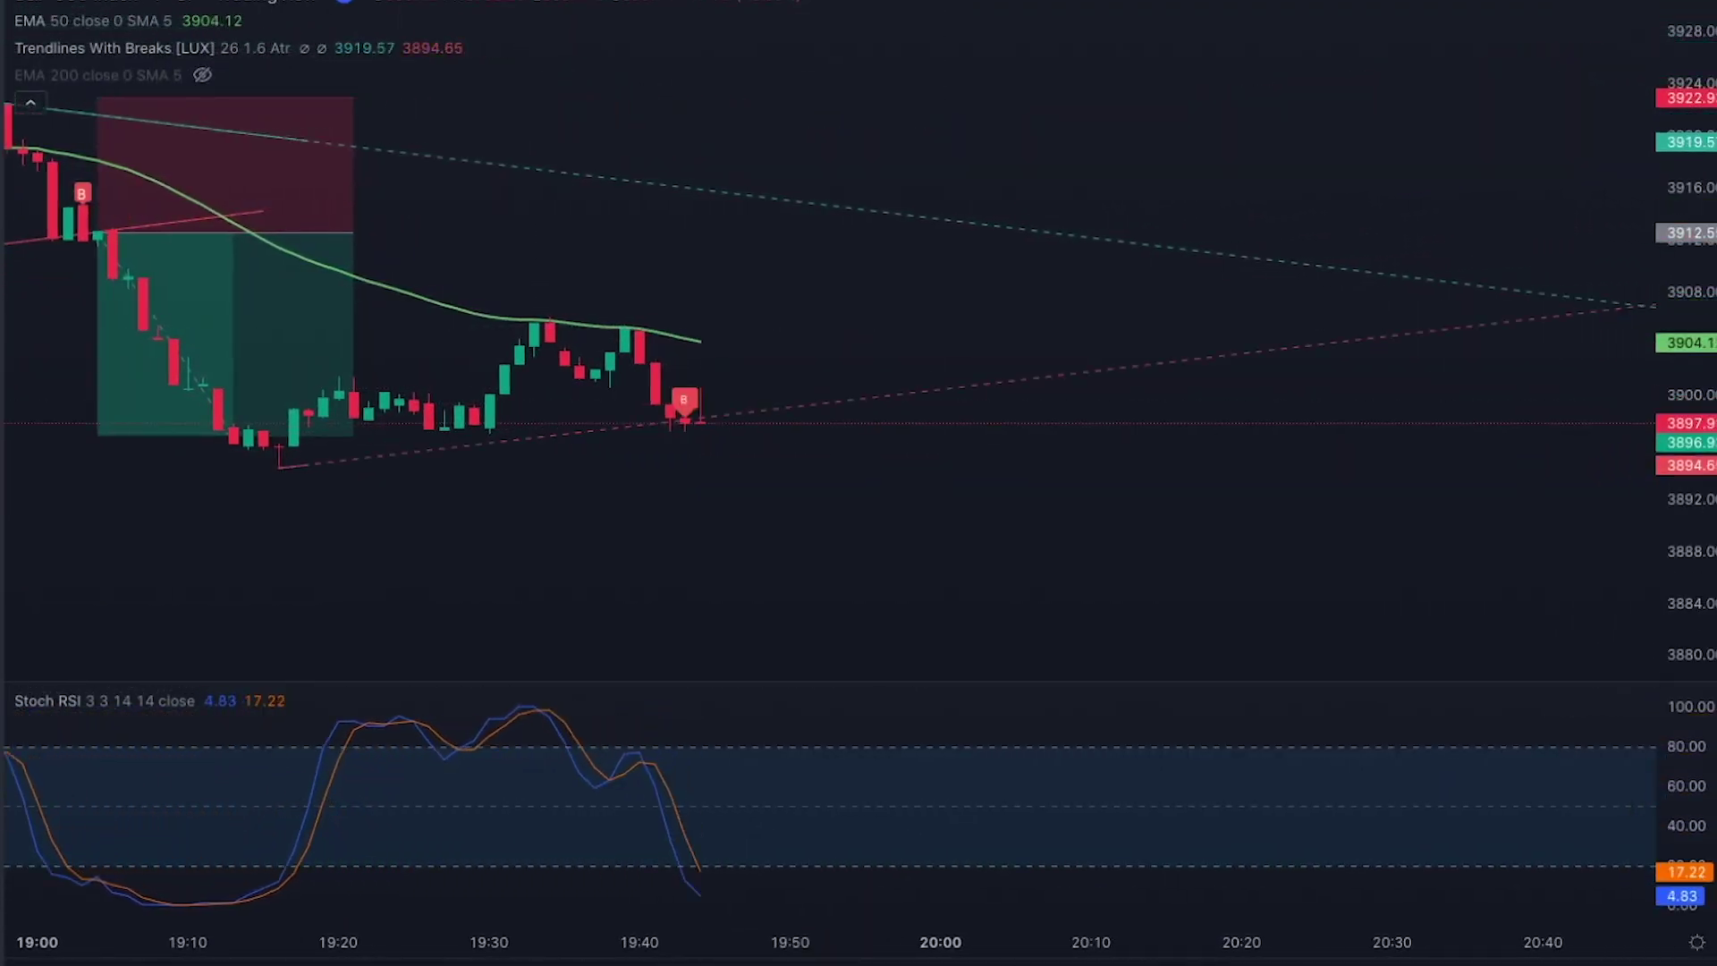
click(785, 964)
click(785, 964)
scroll(713, 379, down, 1)
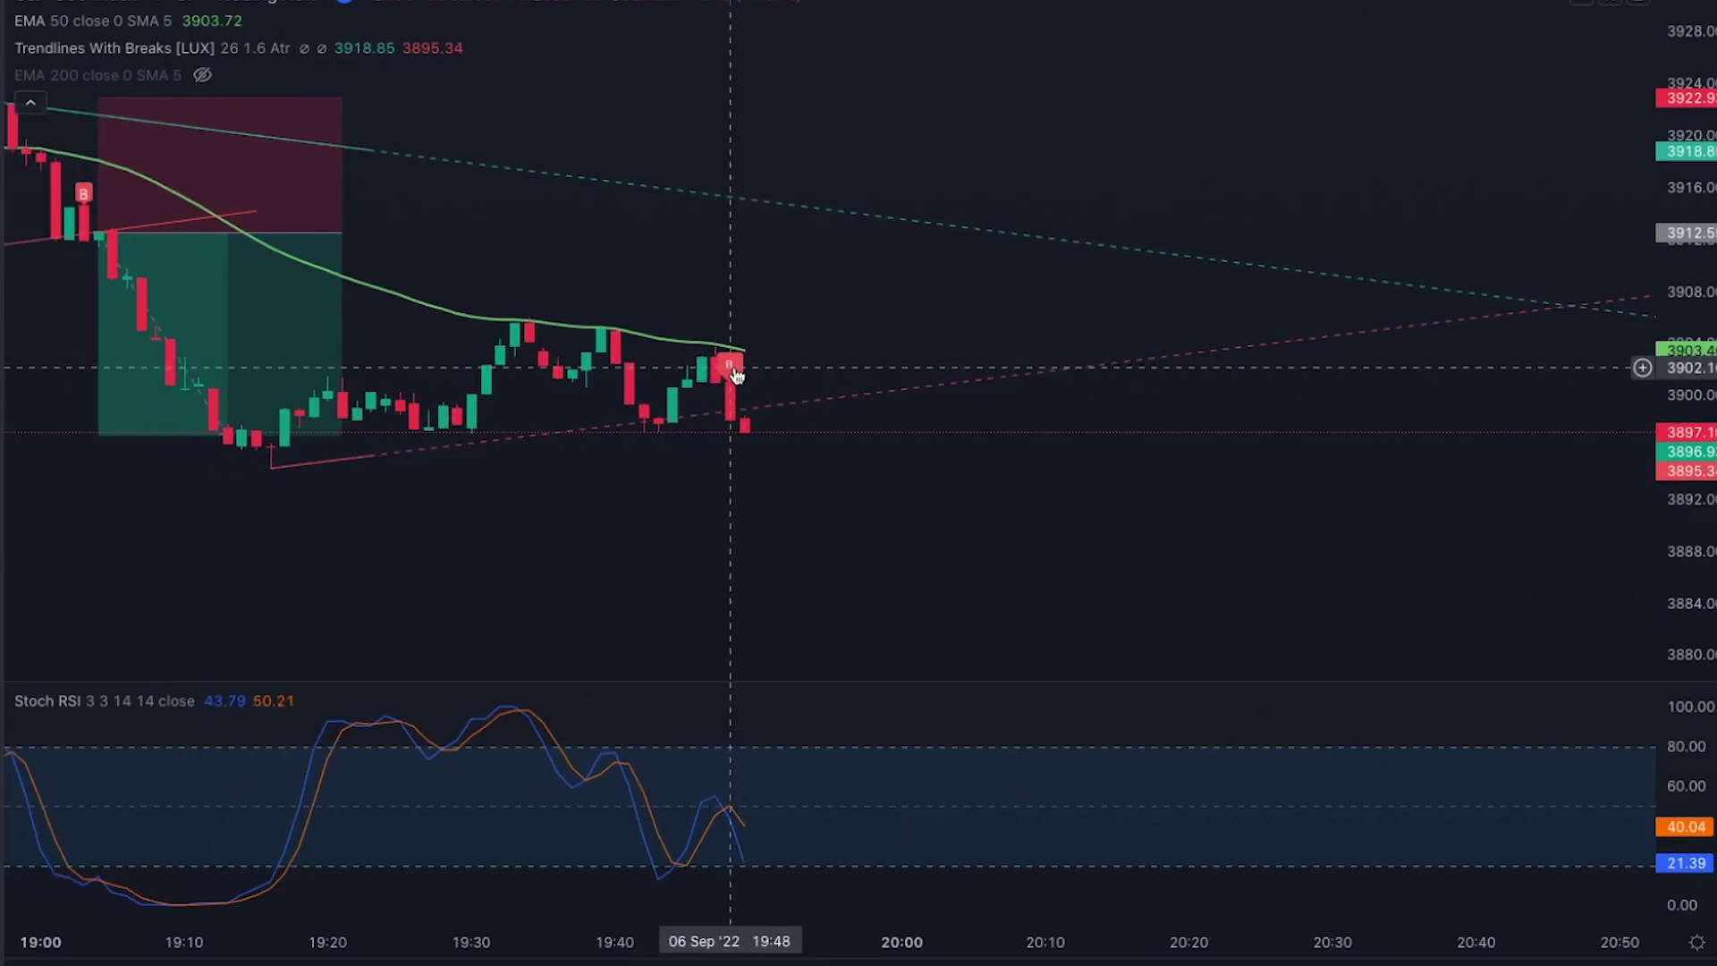
scroll(808, 501, up, 2)
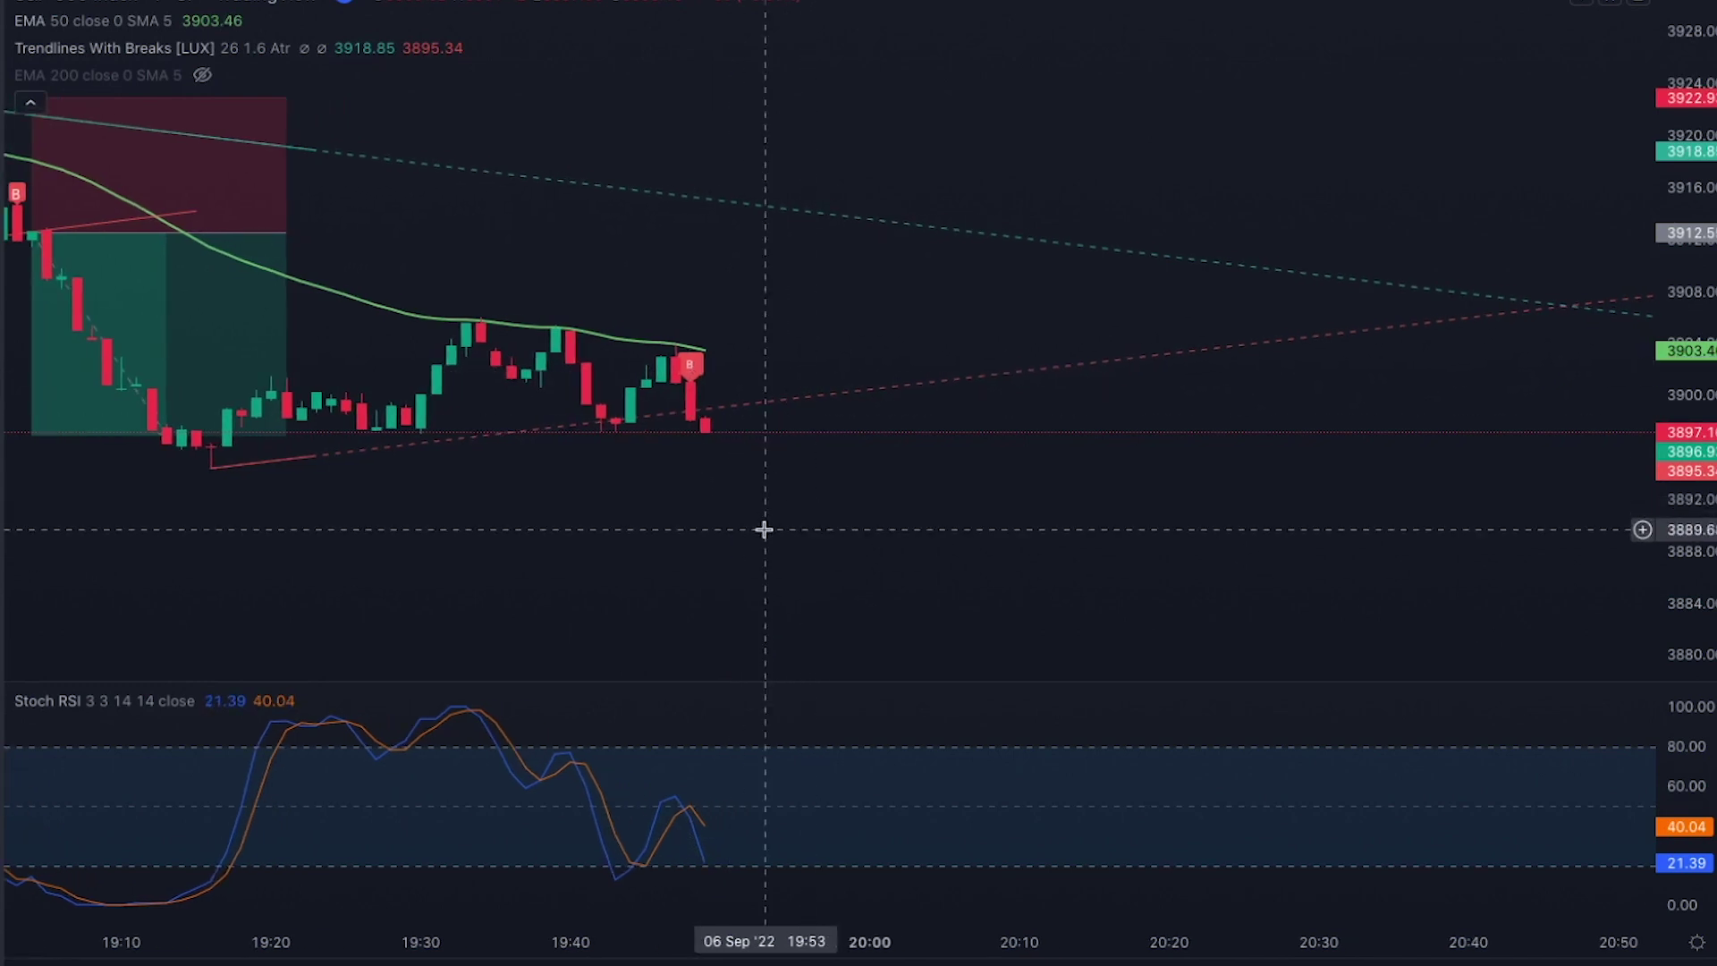
scroll(742, 531, up, 1)
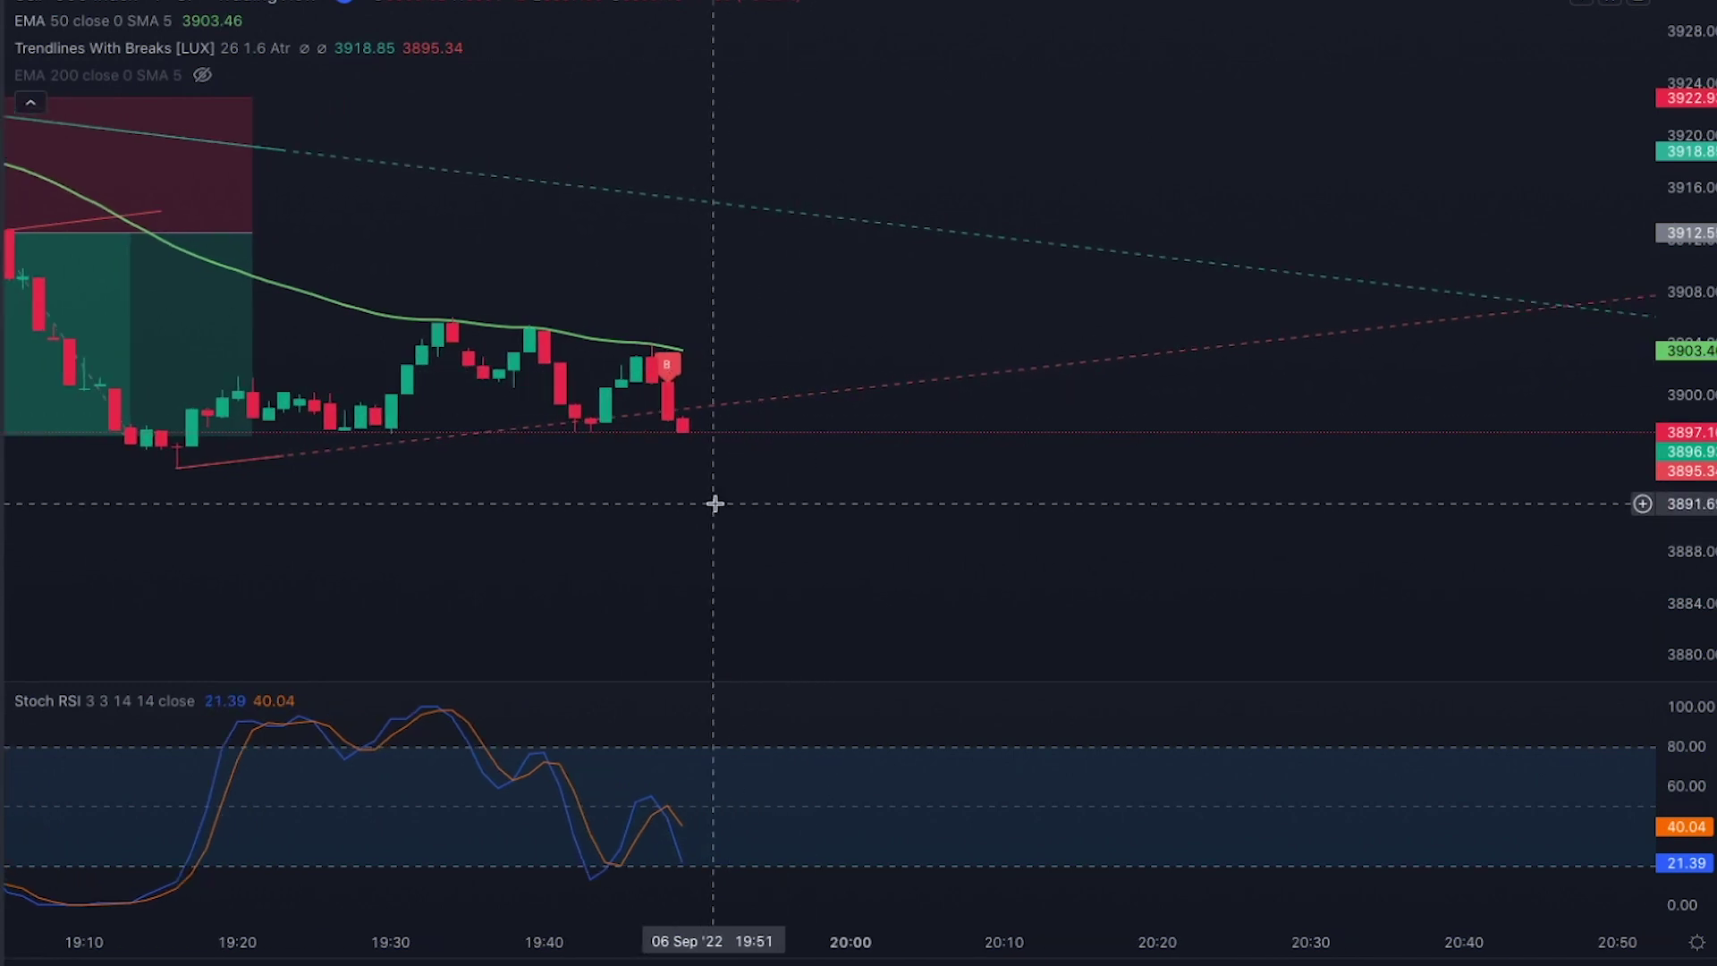
scroll(714, 504, down, 1)
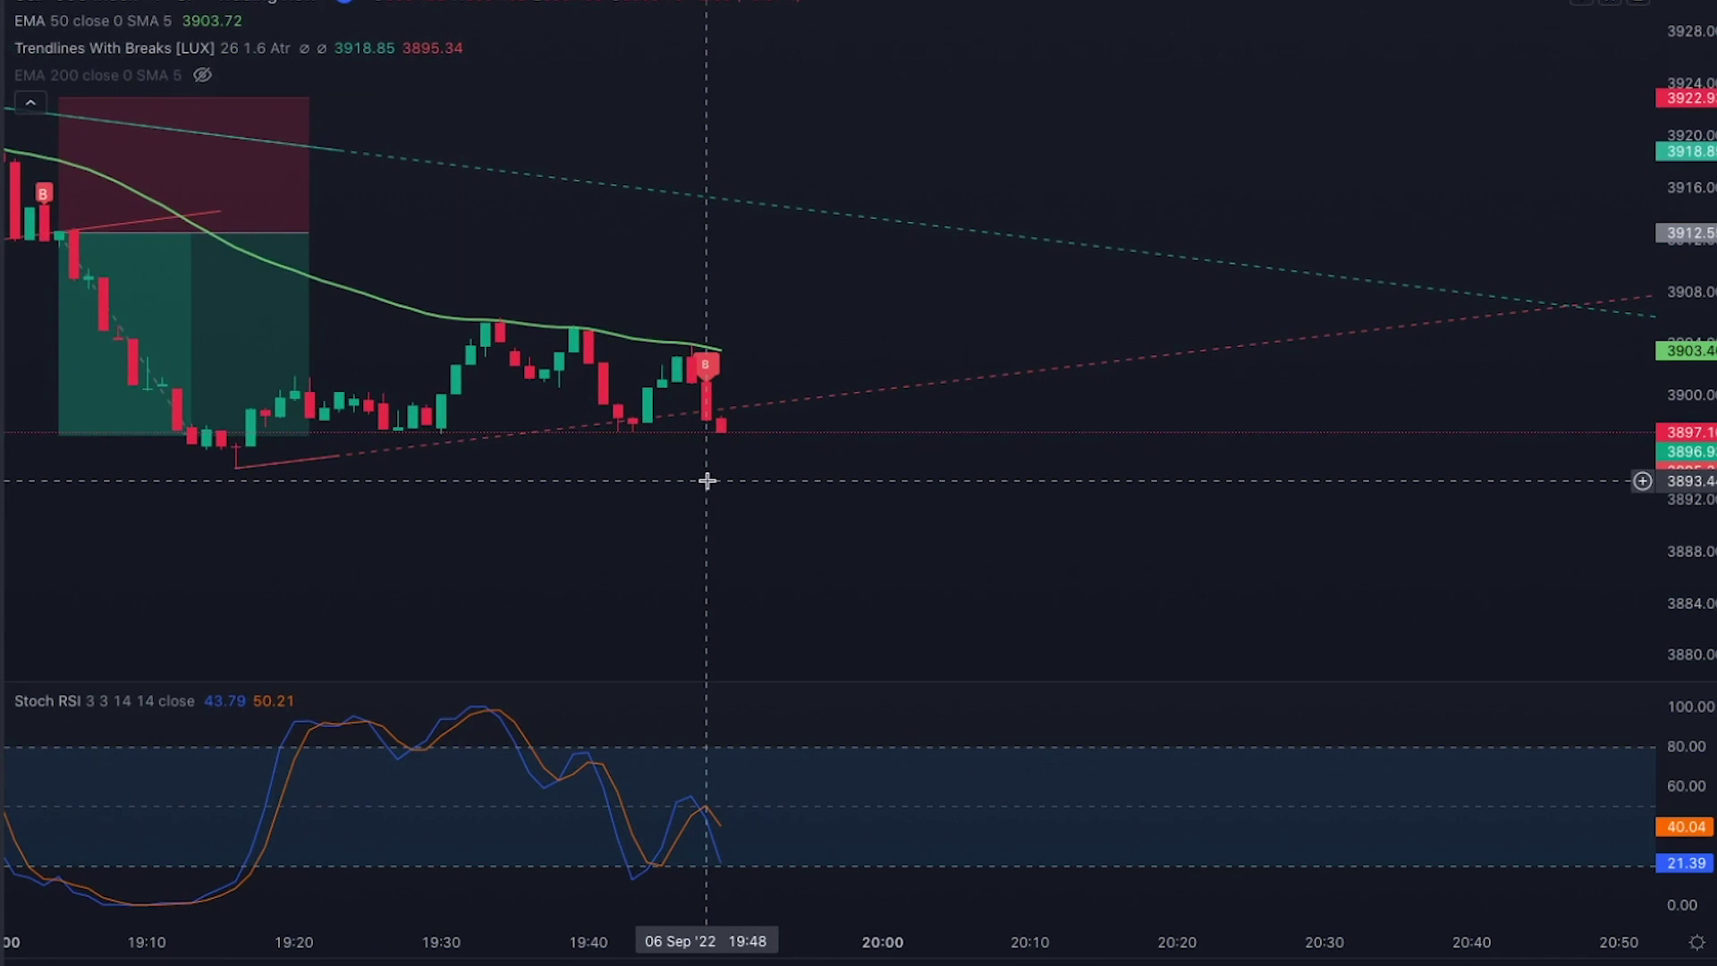
scroll(738, 355, down, 1)
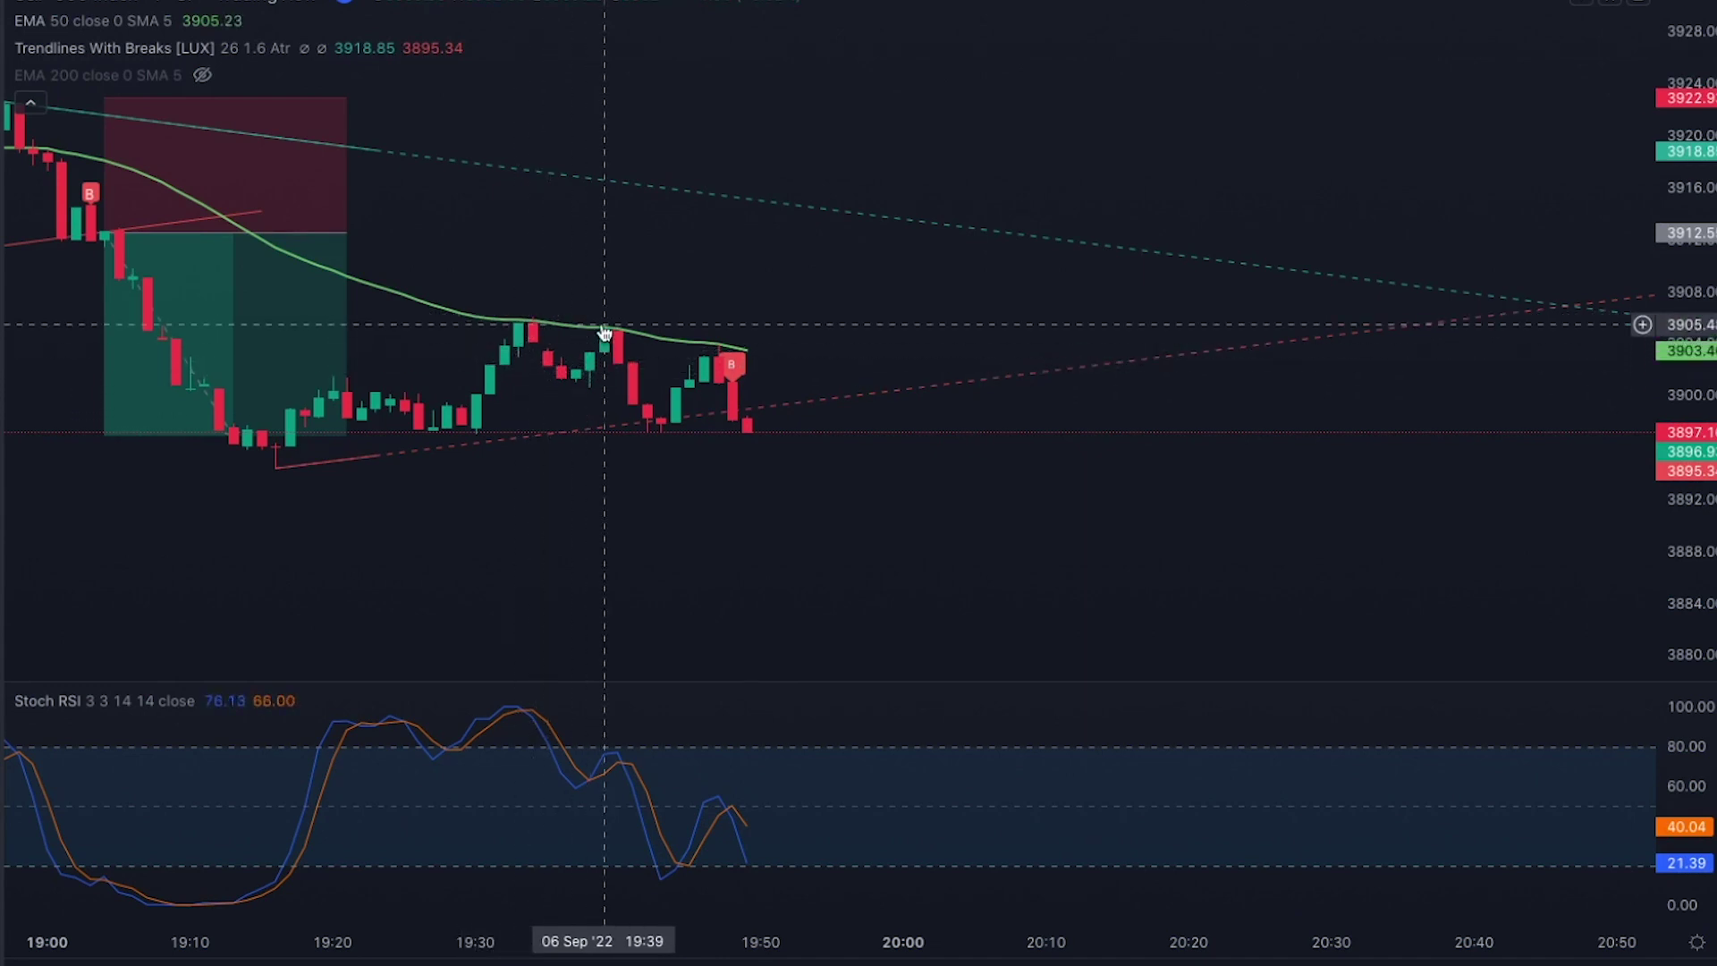
Draw a short position at the 19:48 sell label near 3897, with its target at 3884.19
scroll(859, 442, up, 1)
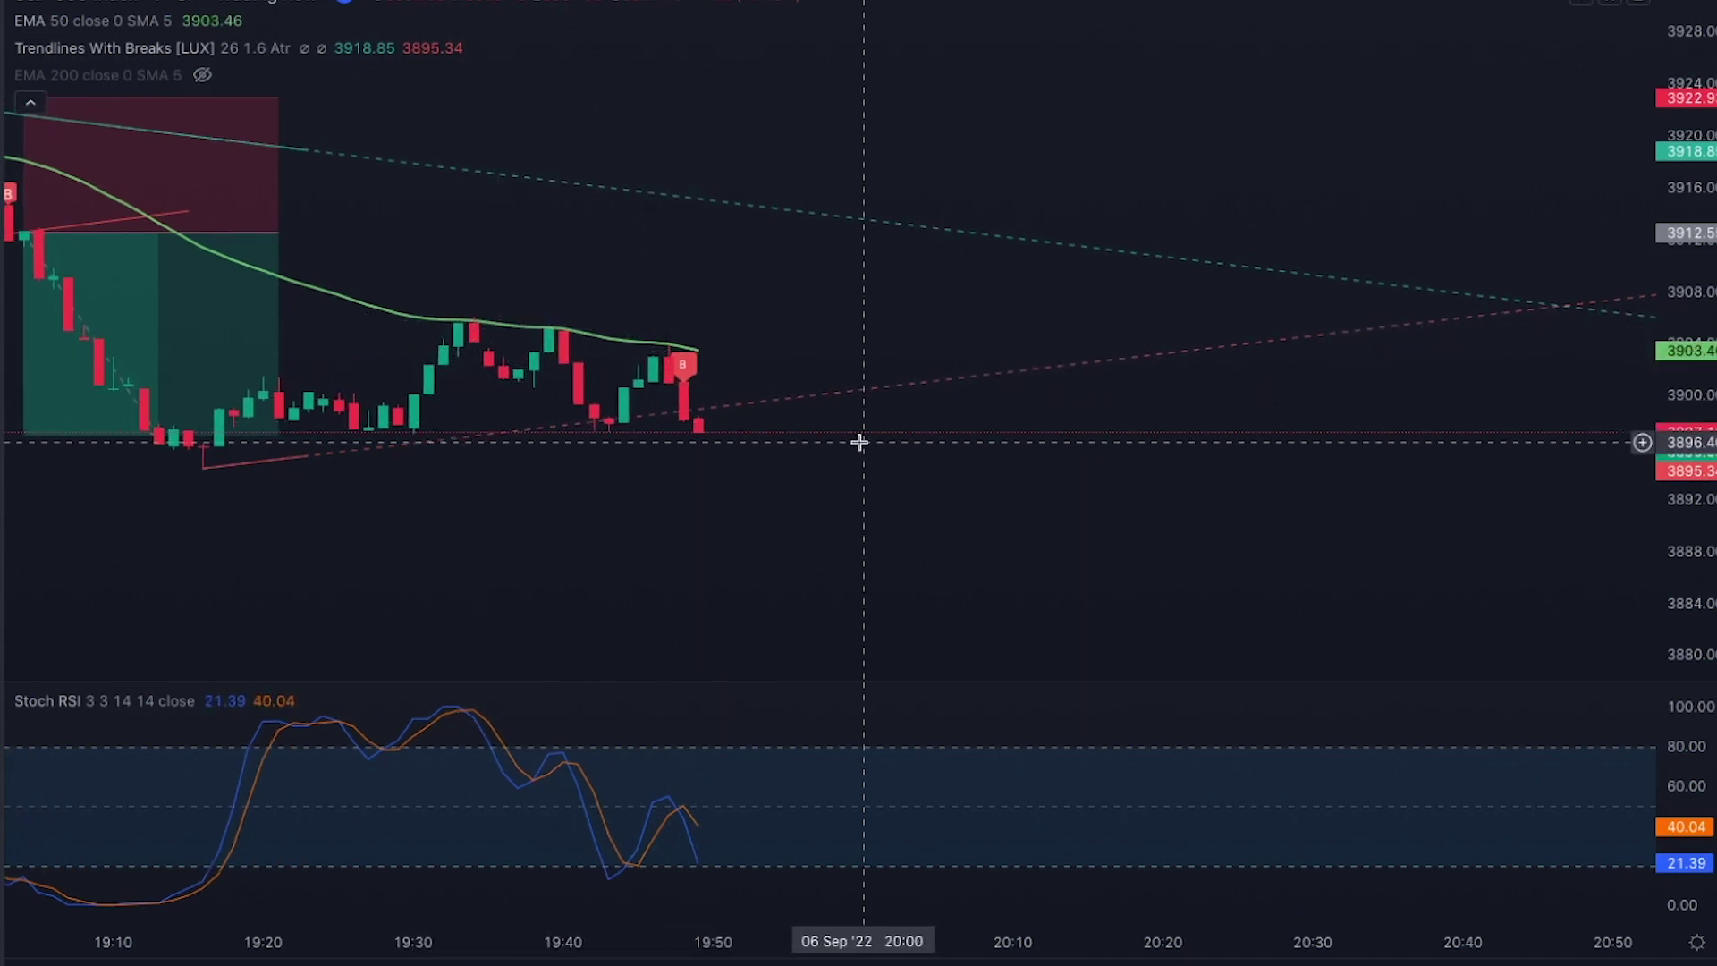
click(2, 241)
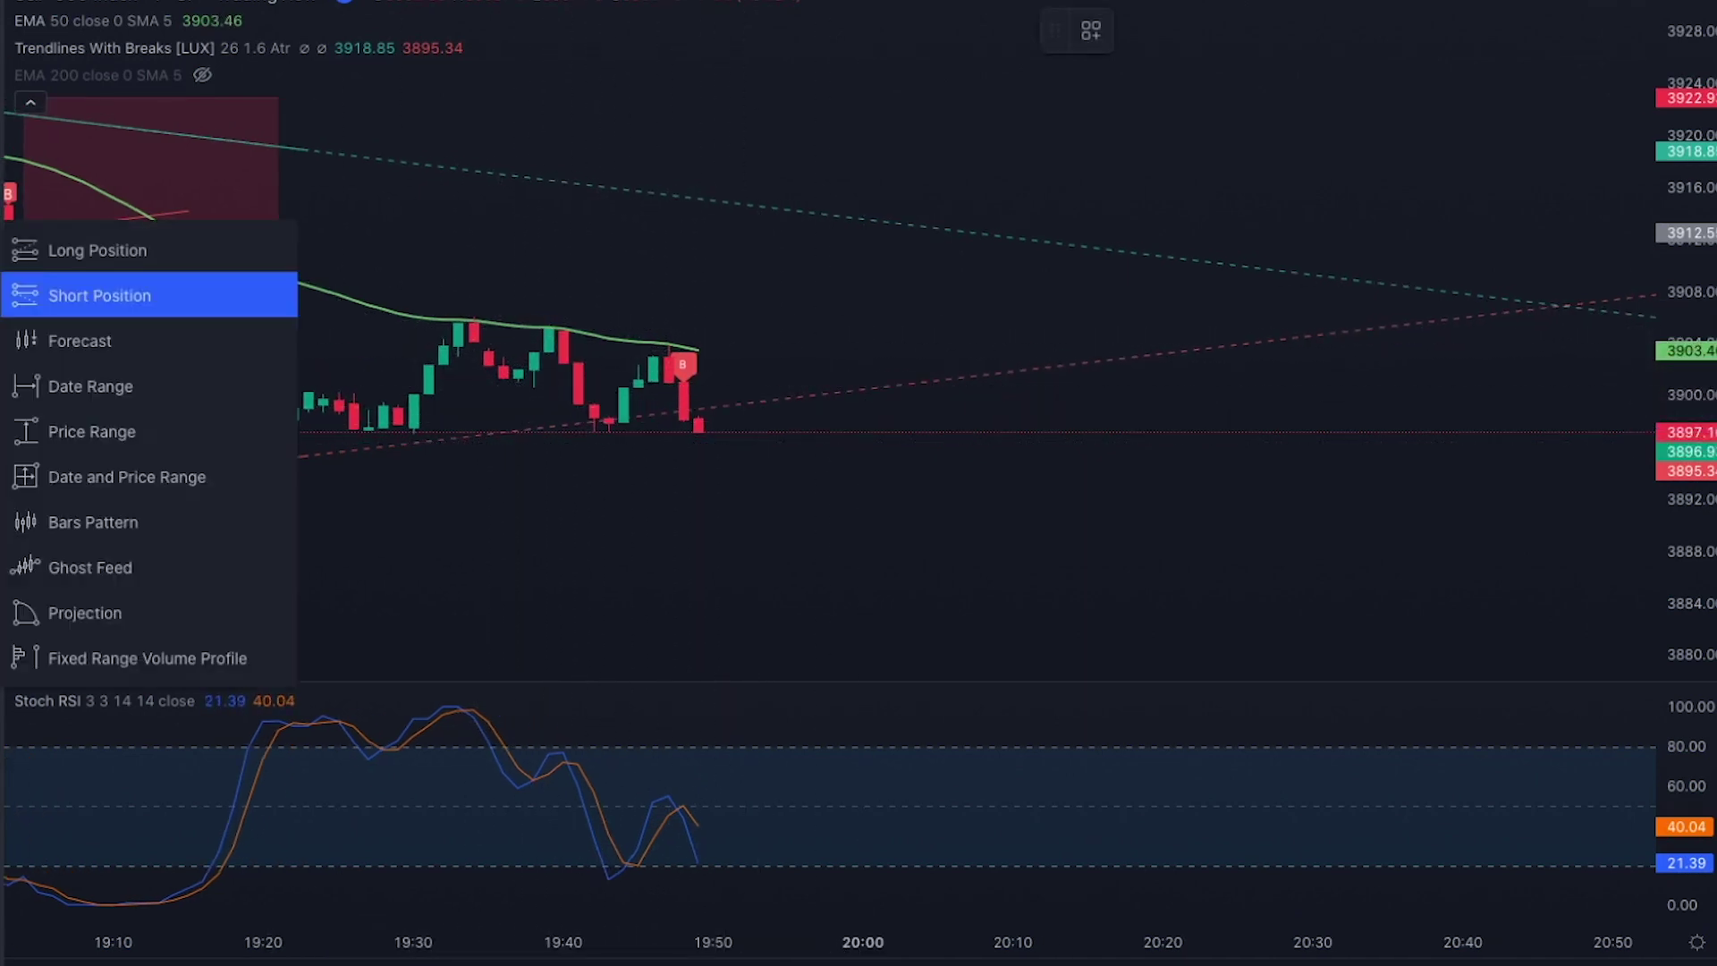
click(63, 296)
click(698, 433)
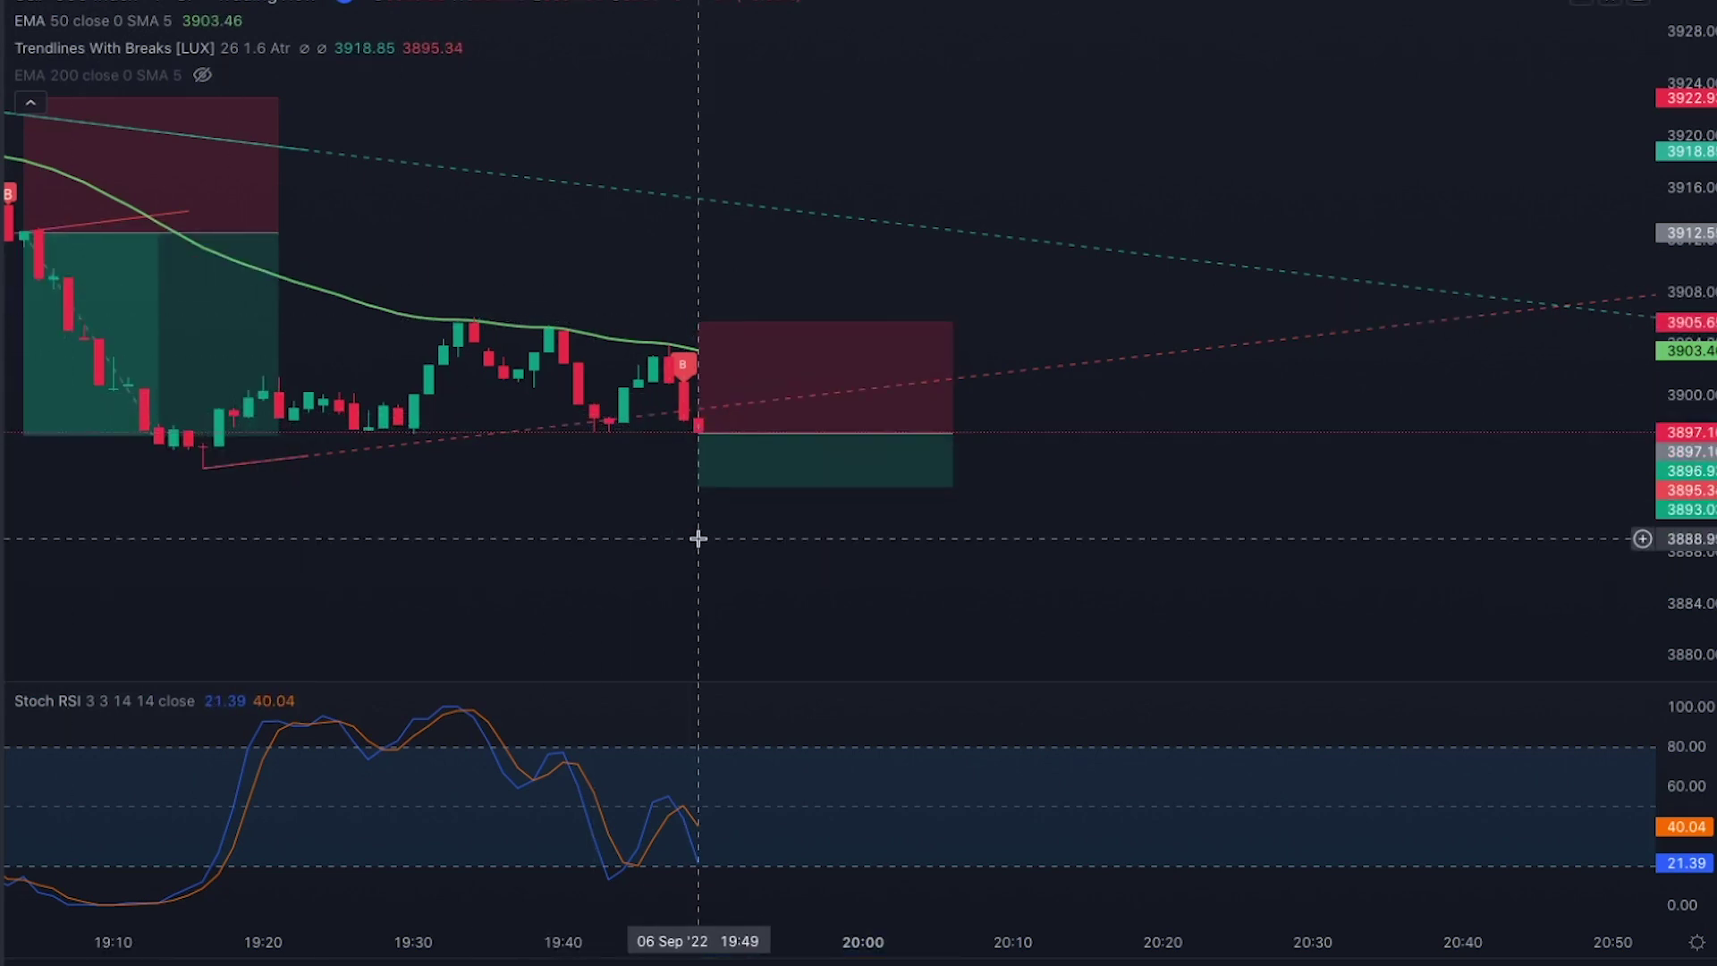
drag(701, 493, 706, 600)
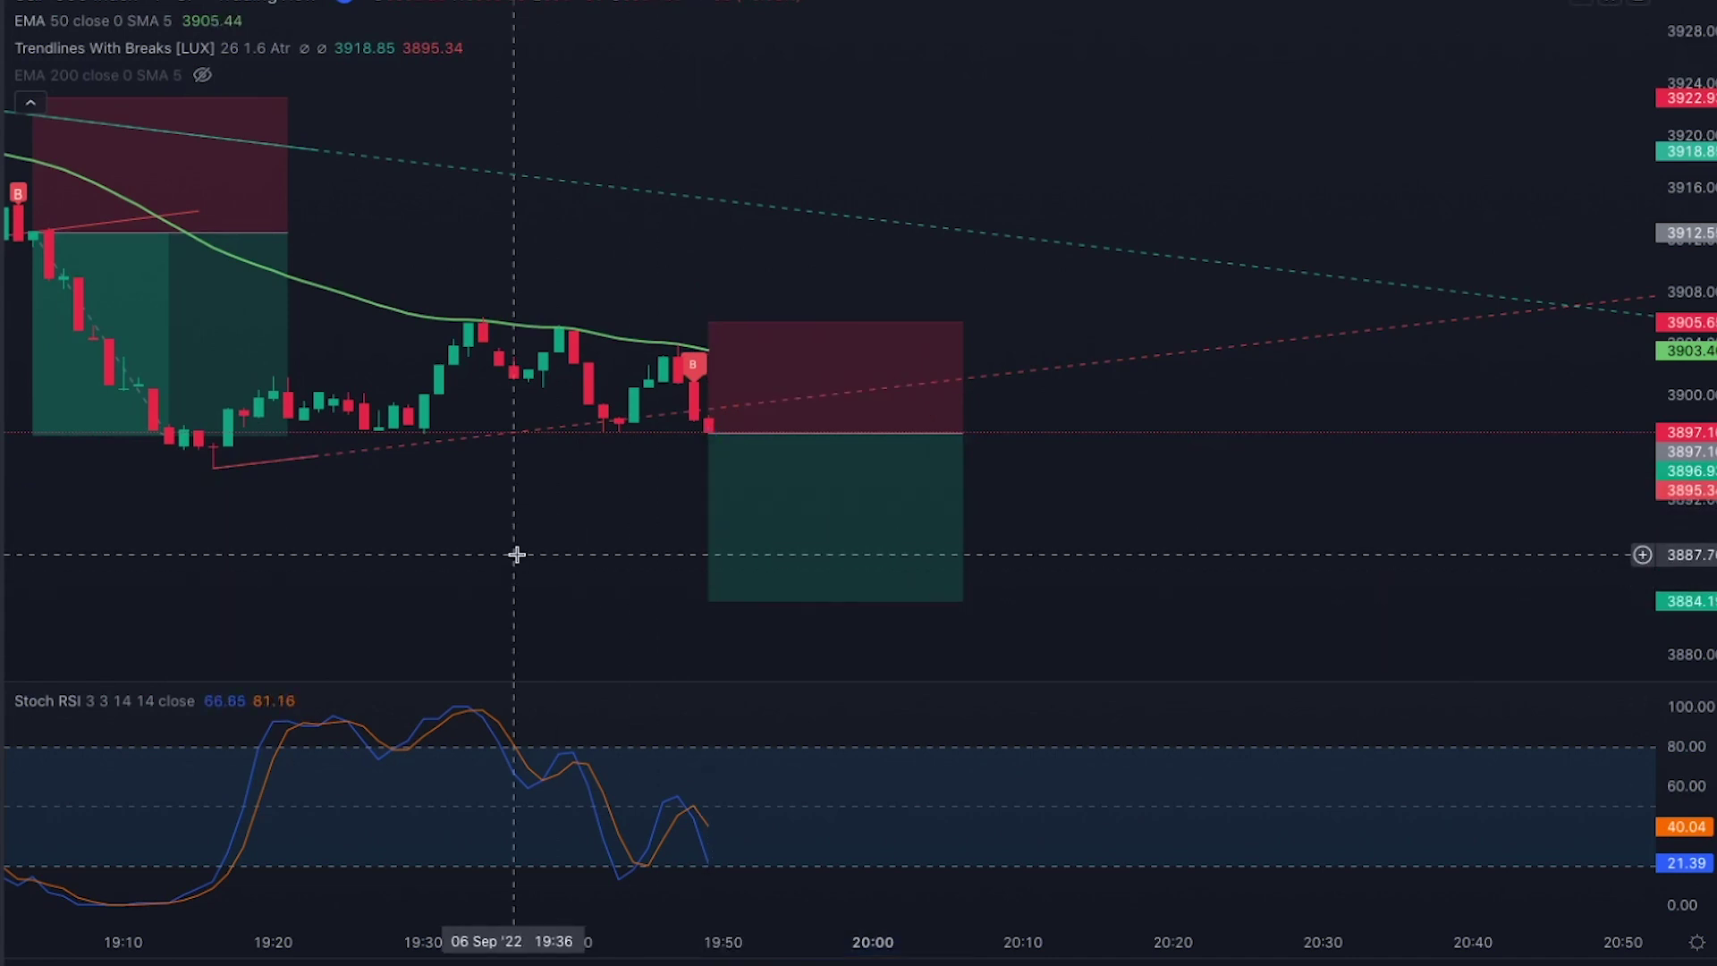
drag(517, 555, 481, 557)
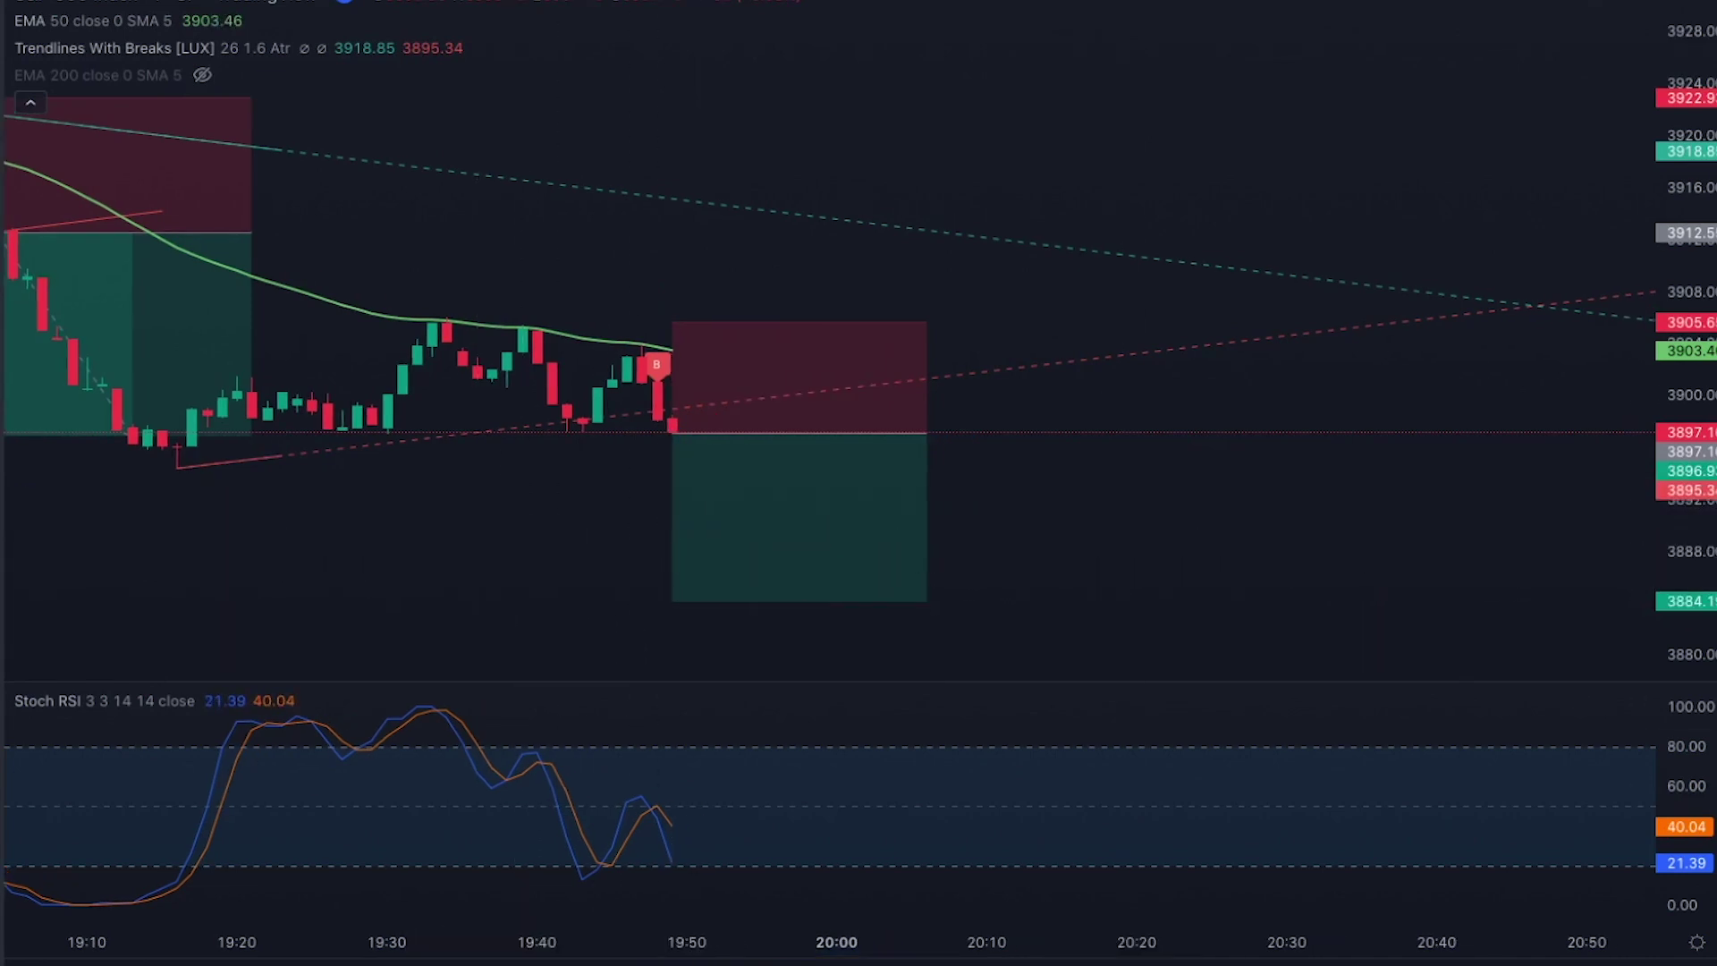
click(692, 422)
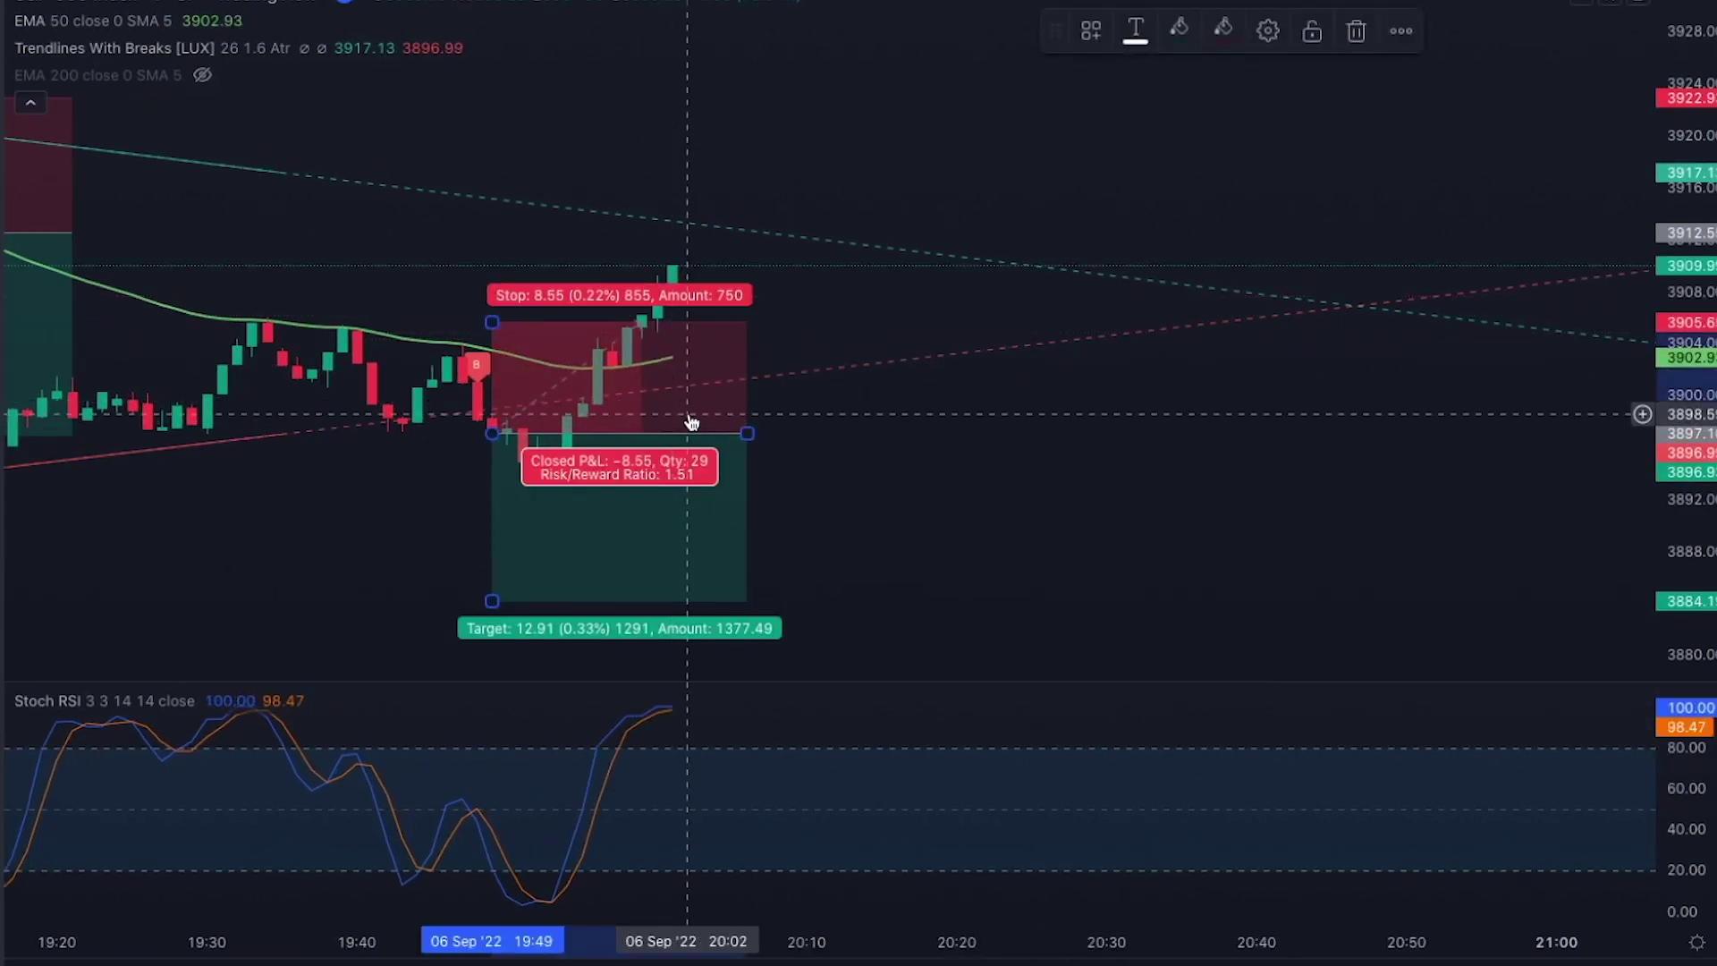
Delete the closed short and replay on to the 20:11 buy breakout near 3917
key(Delete)
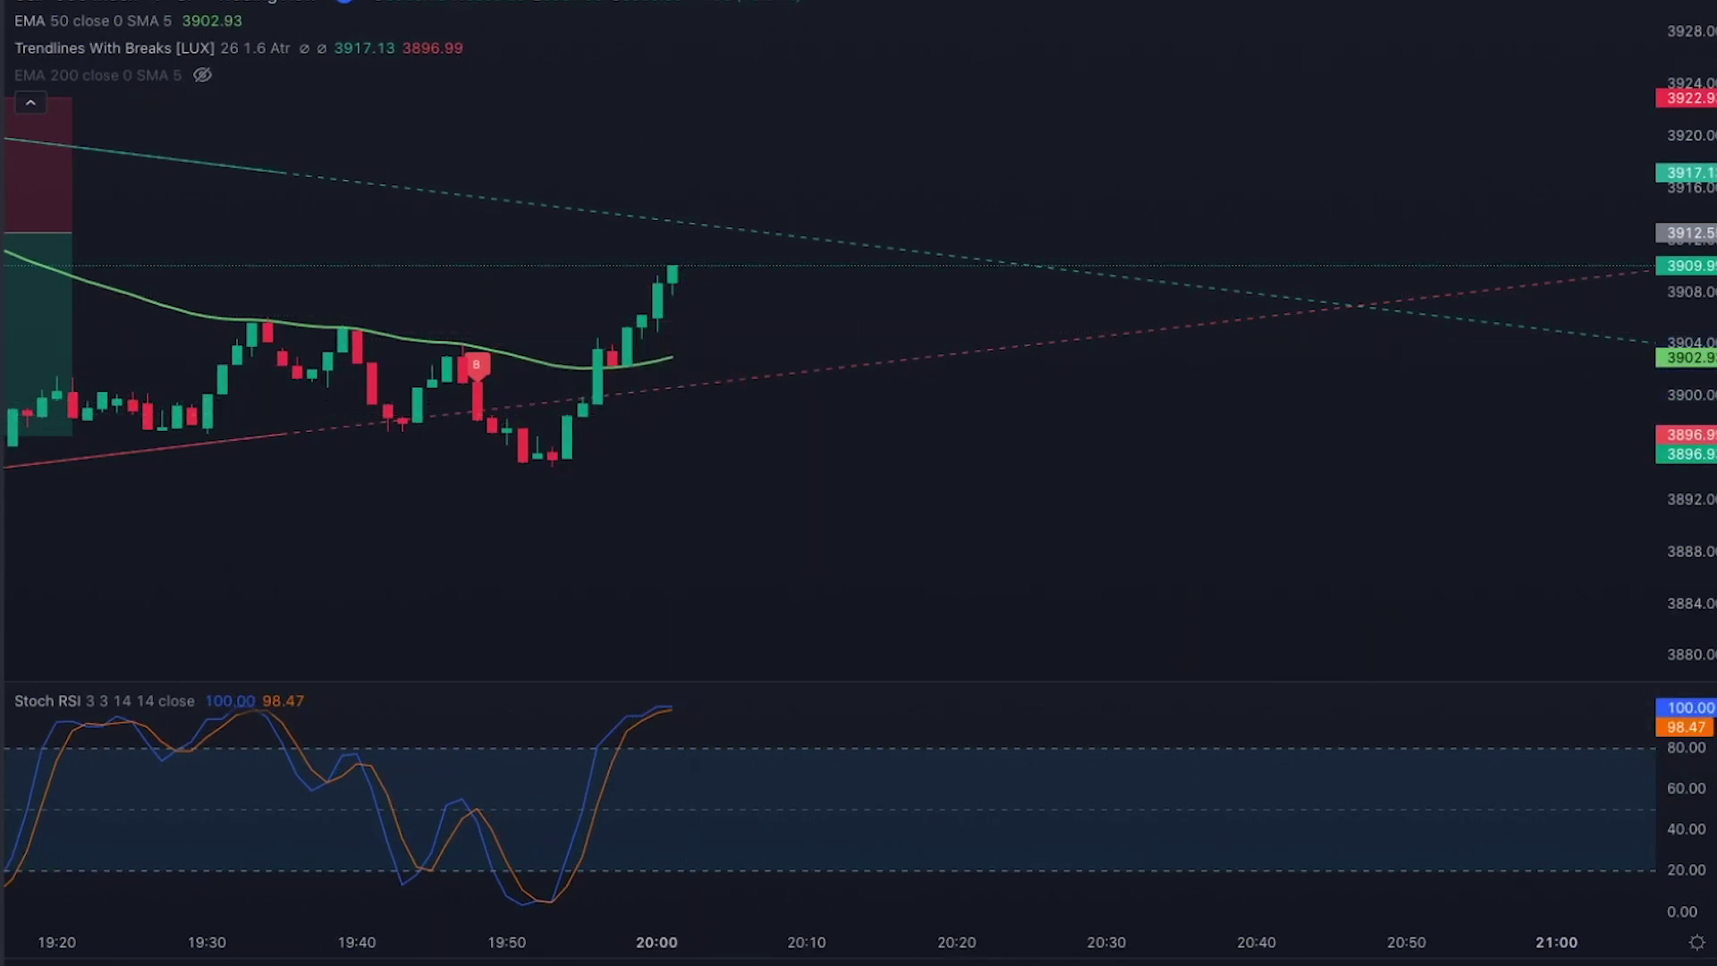
click(785, 964)
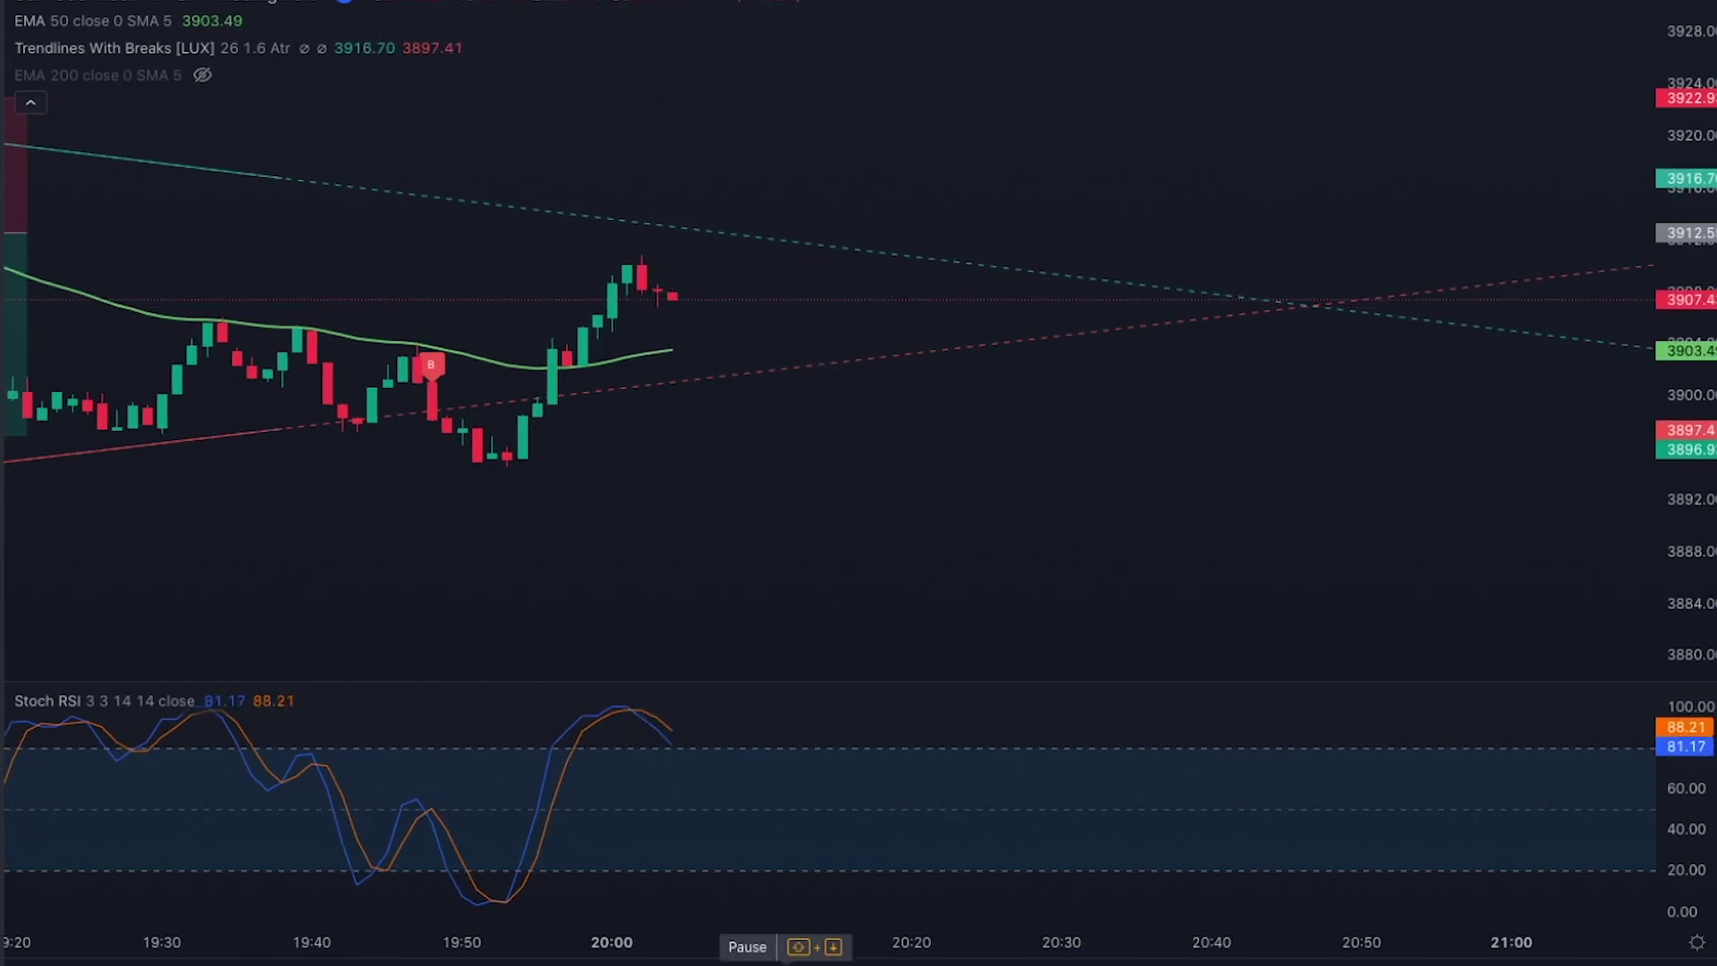
scroll(904, 626, up, 1)
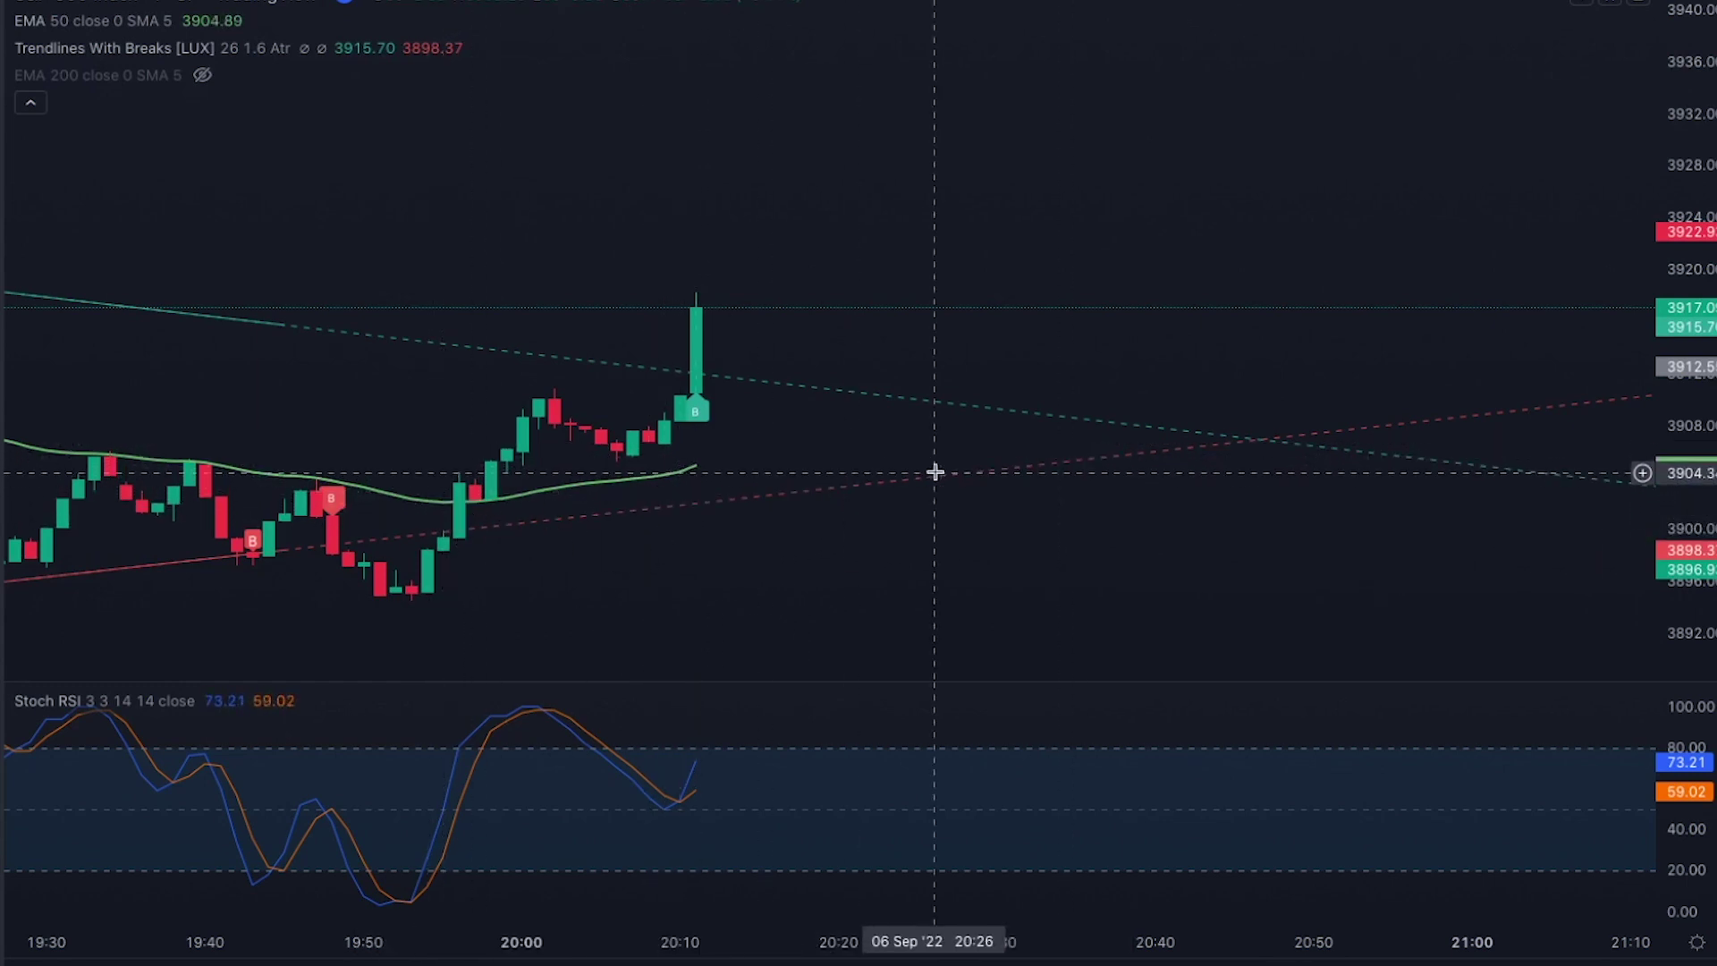
scroll(992, 451, up, 1)
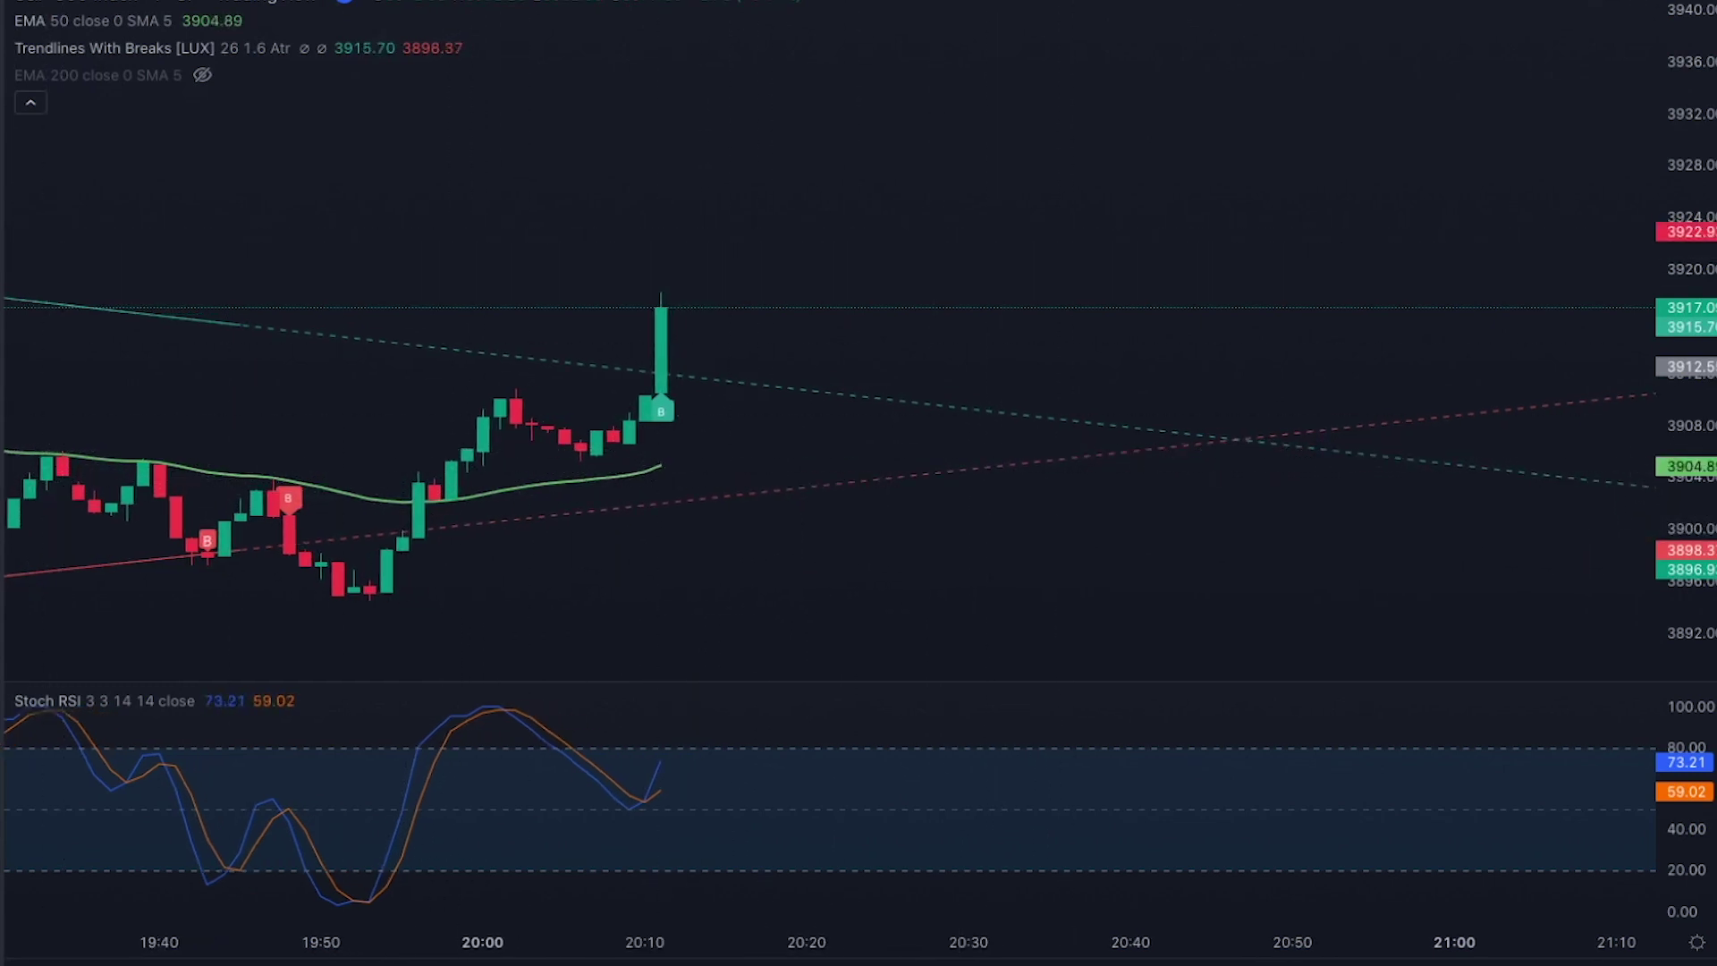
Draw a long entering at 3917 with stop 3903.4 and target raised to 3937.7
click(135, 253)
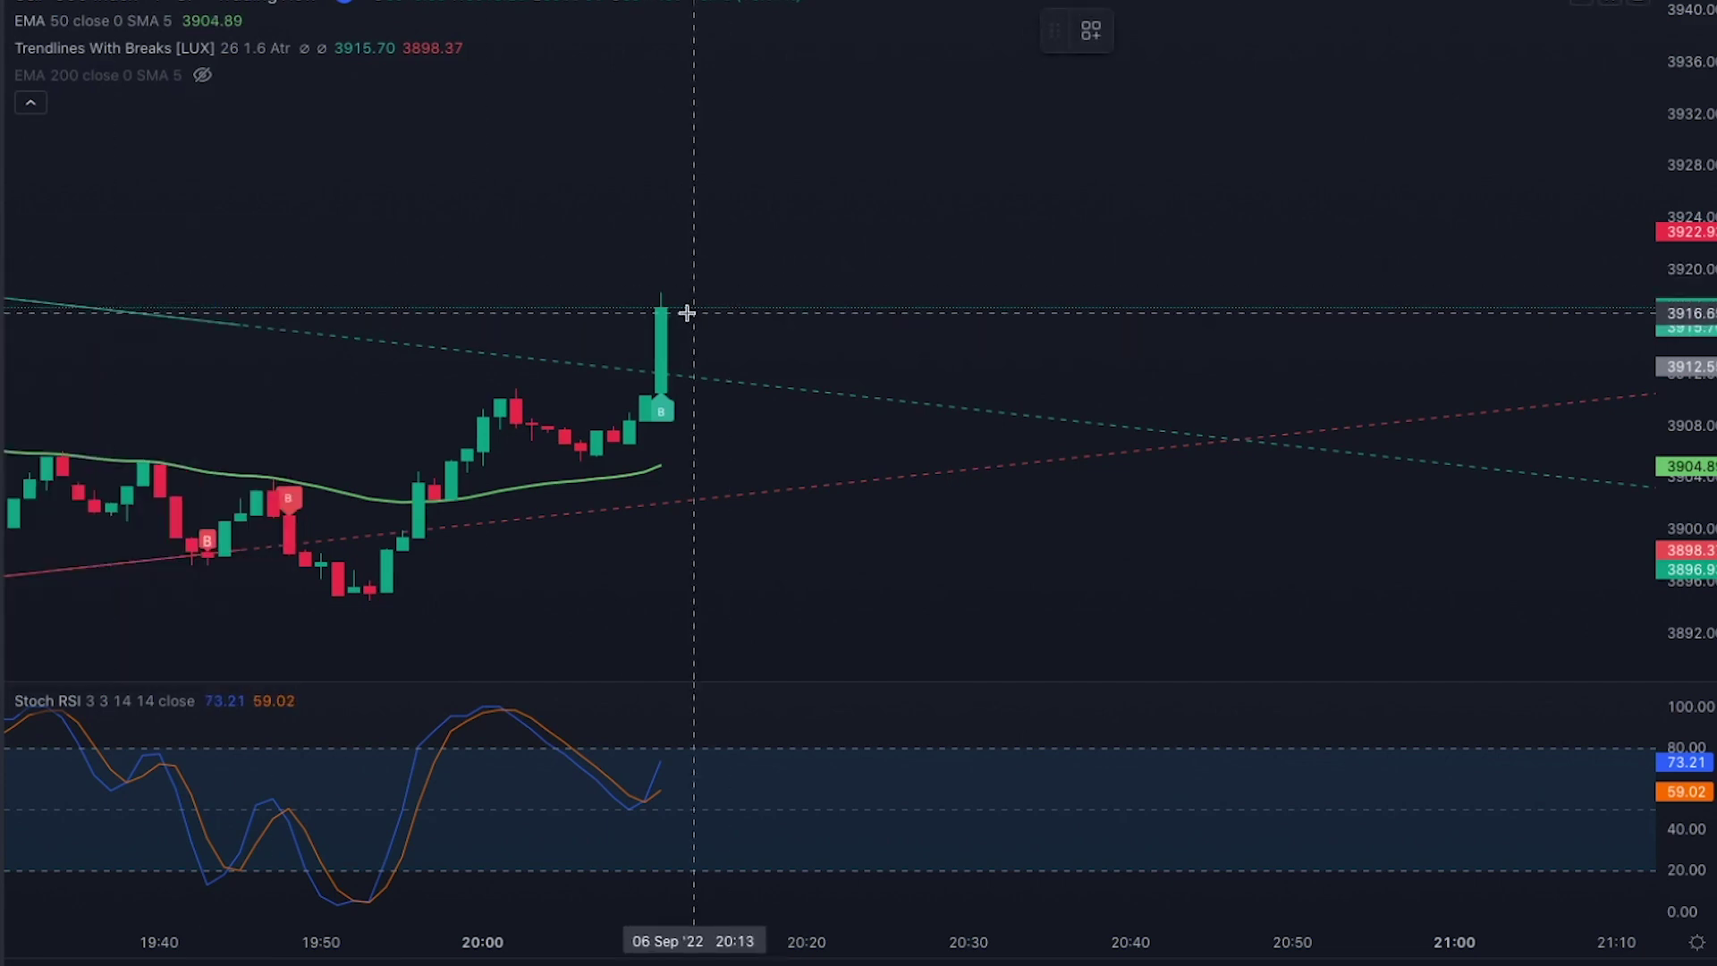
drag(661, 308, 686, 483)
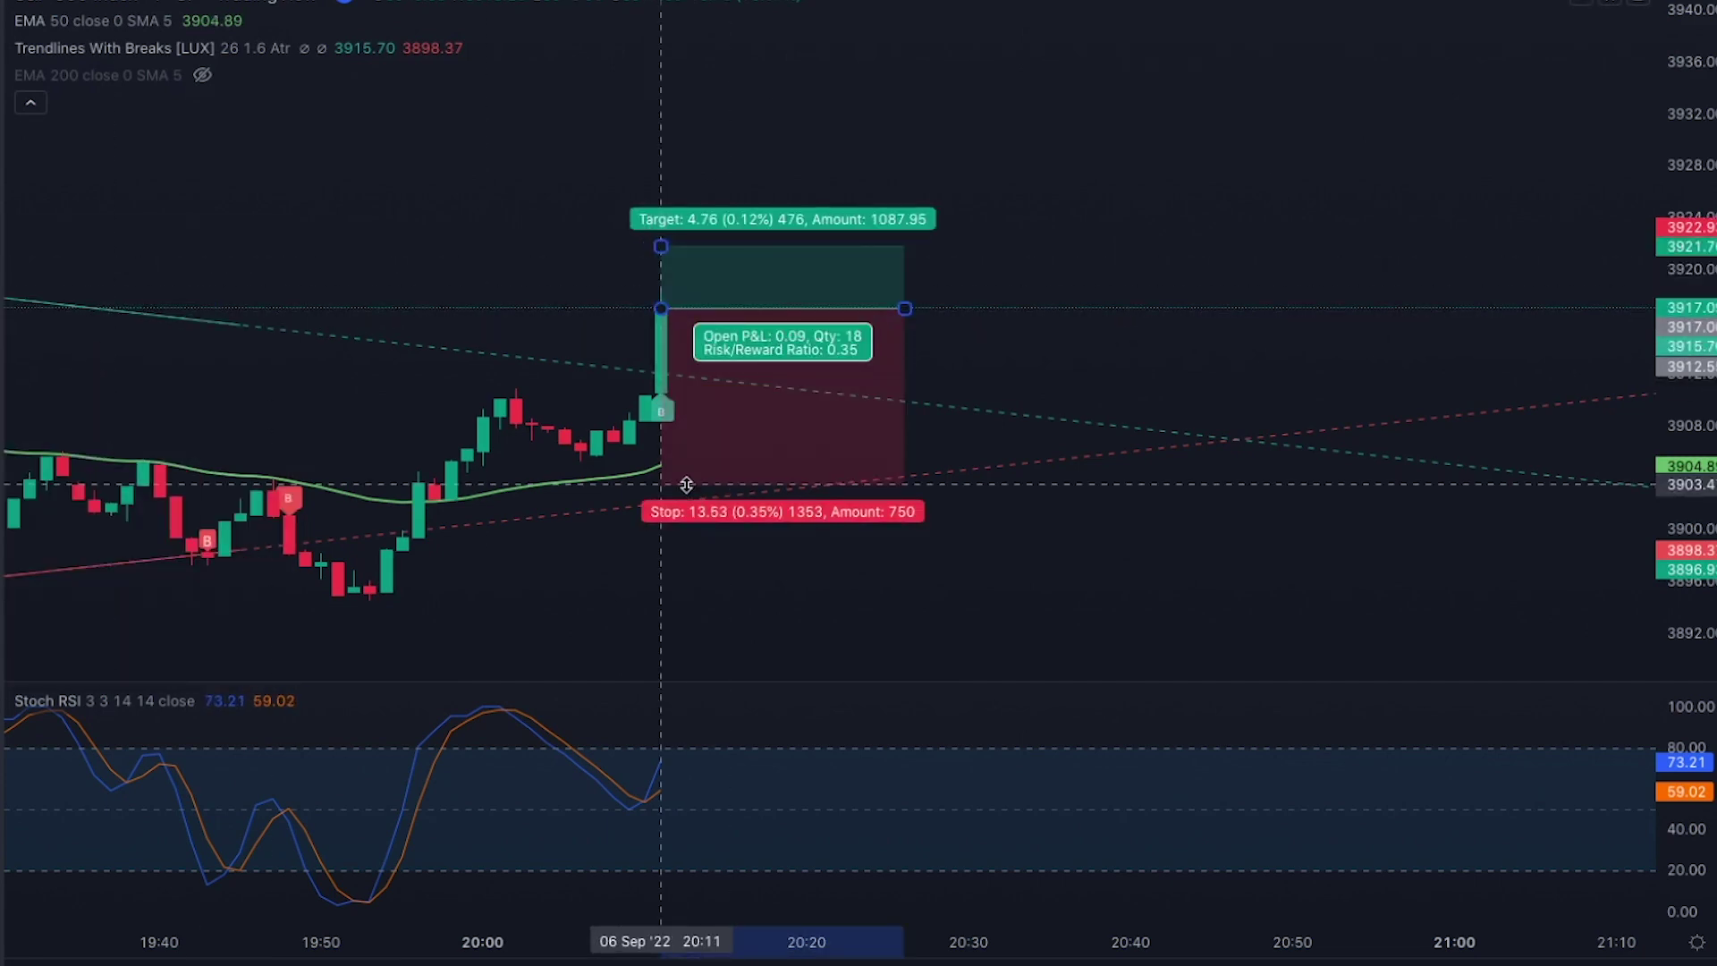
drag(660, 246, 668, 53)
drag(611, 159, 620, 352)
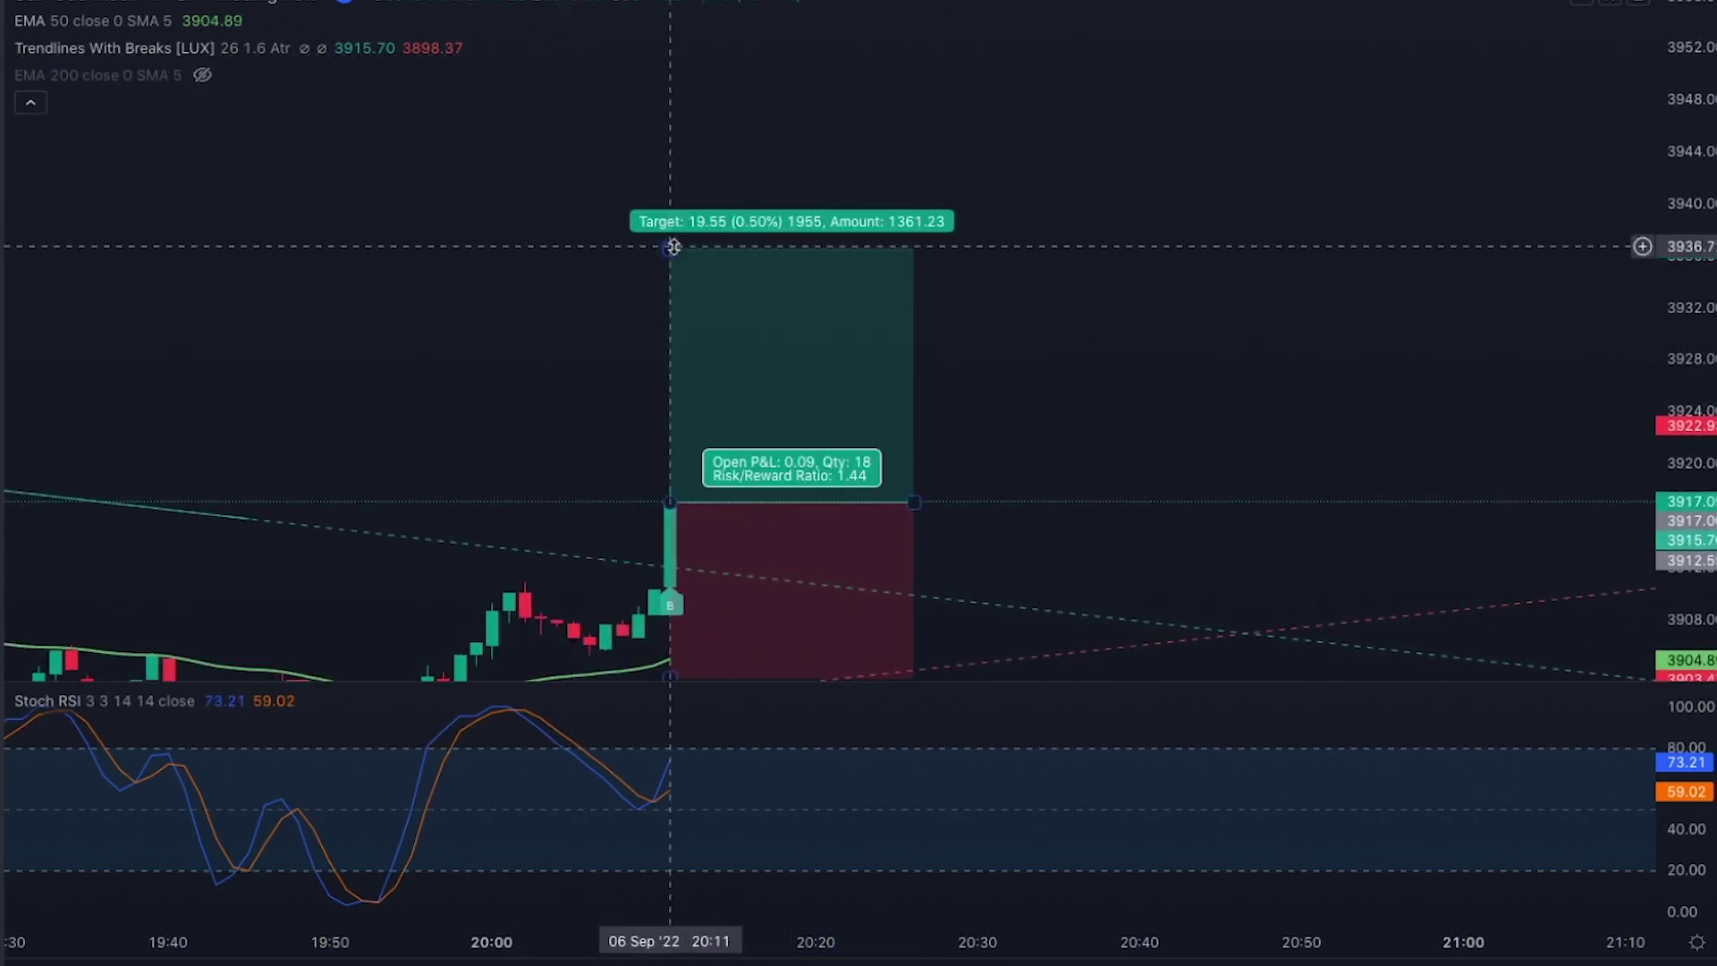
drag(672, 247, 671, 232)
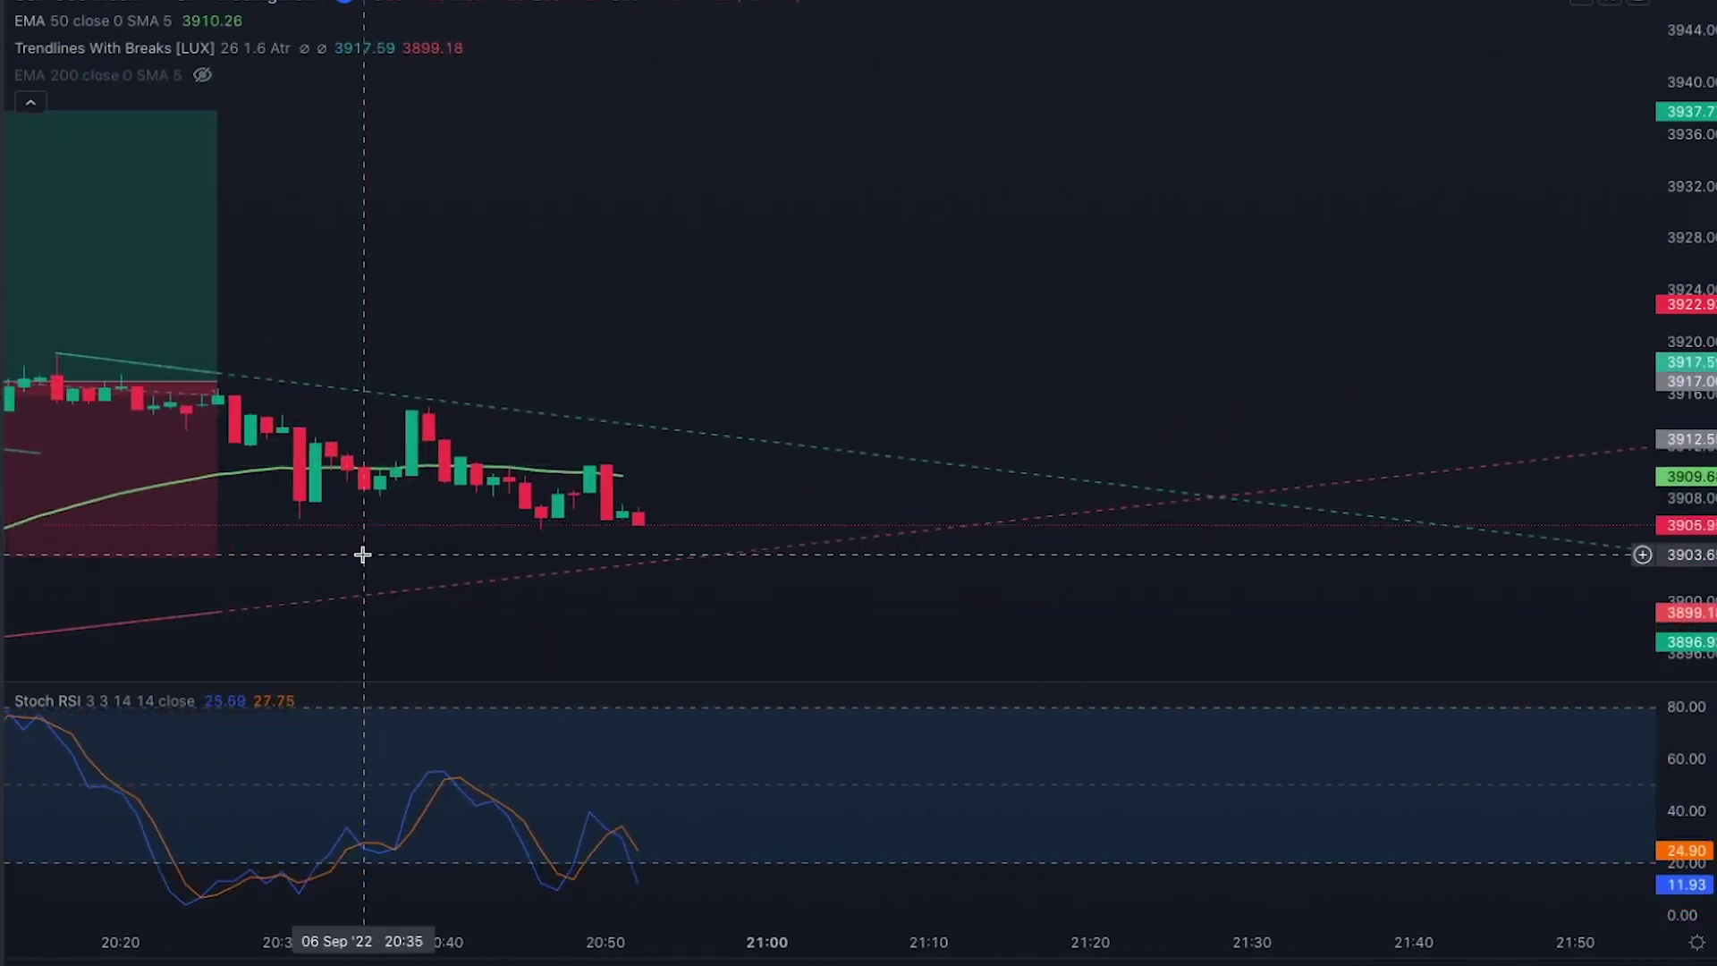
Delete the long position from the chart
scroll(497, 614, down, 1)
click(341, 356)
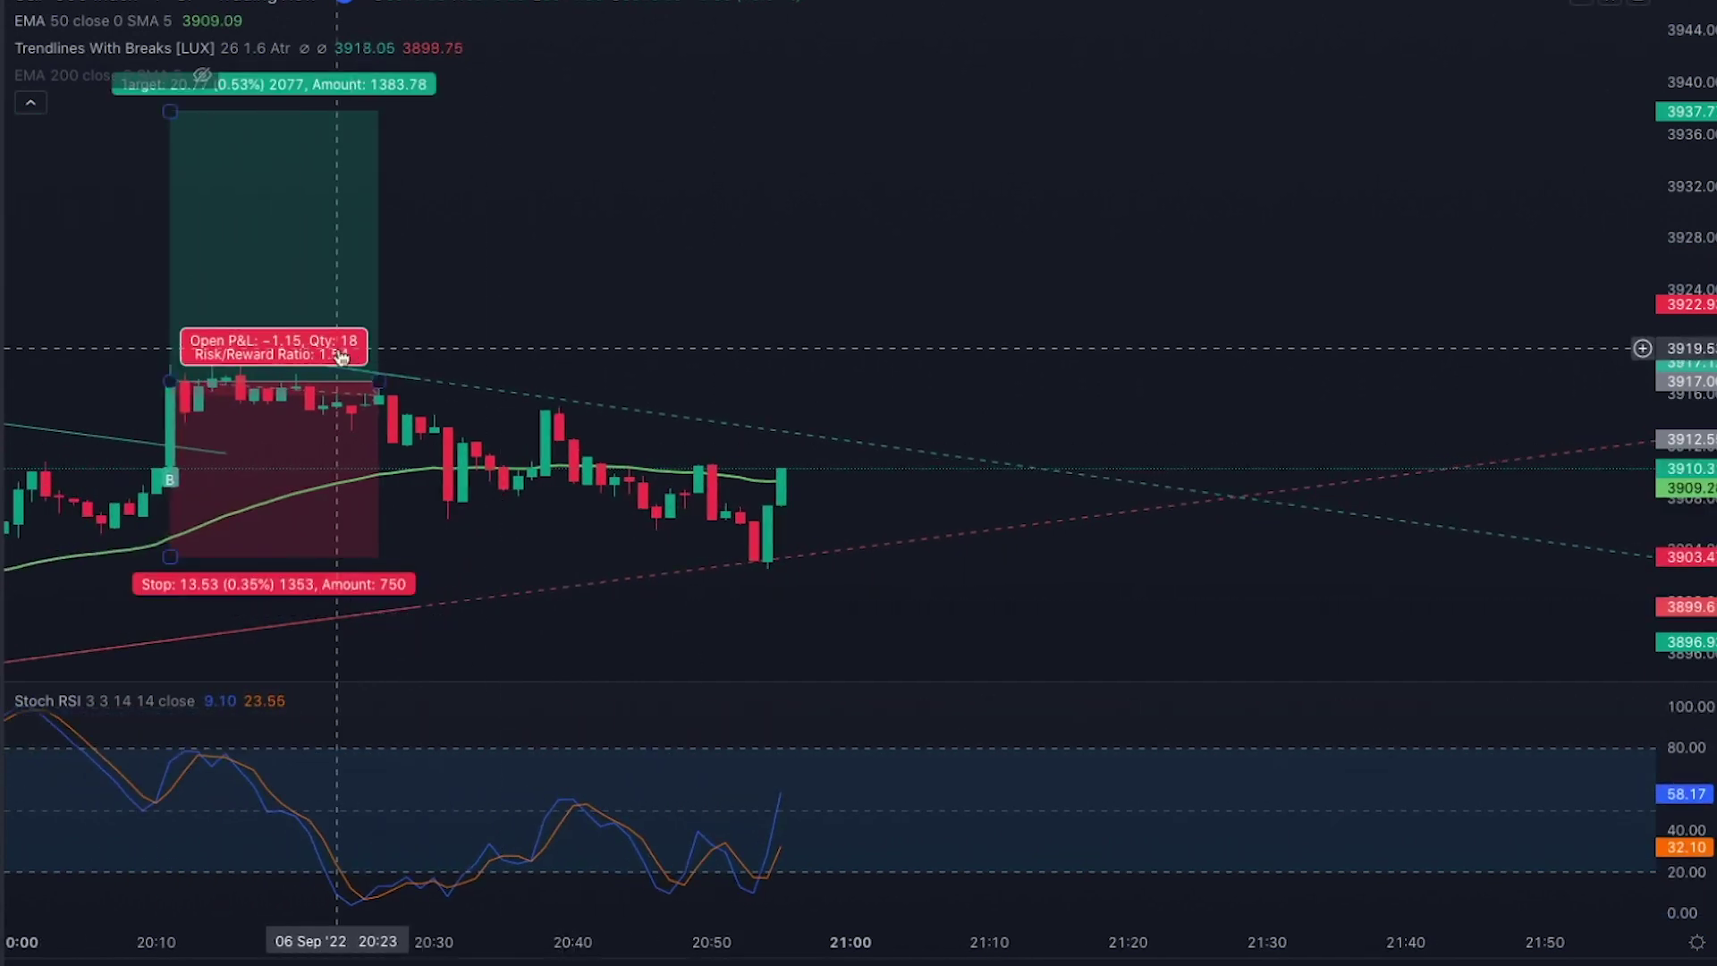
key(Delete)
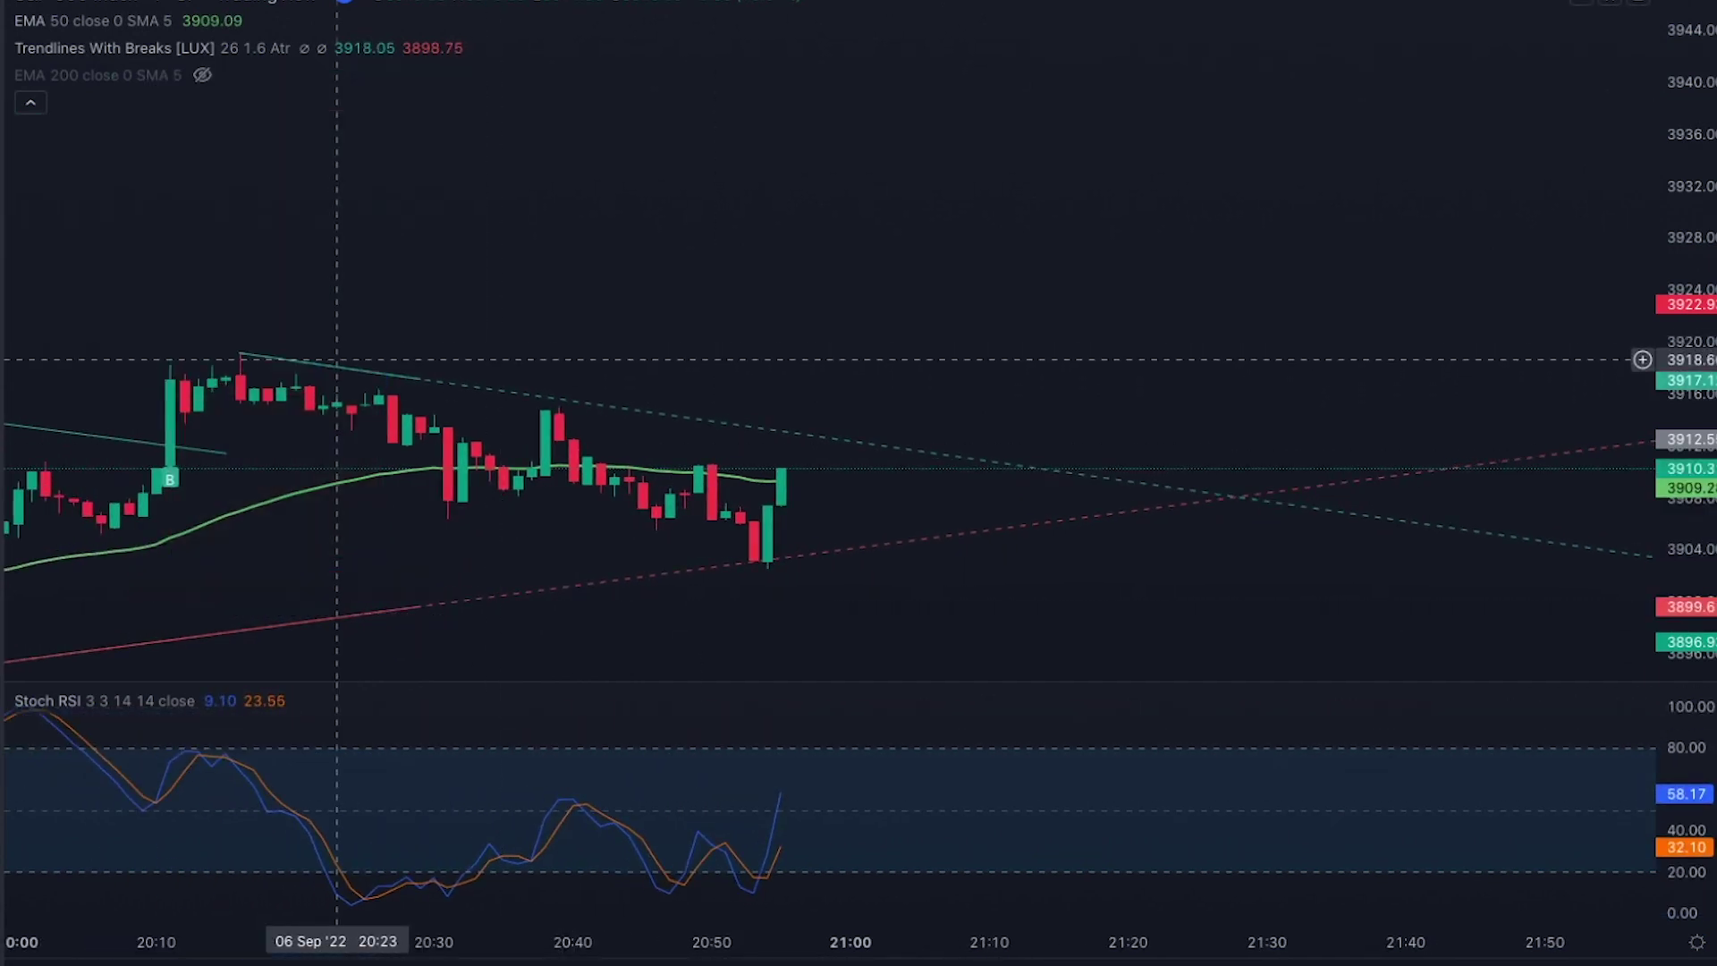
drag(518, 379, 564, 355)
scroll(720, 262, up, 1)
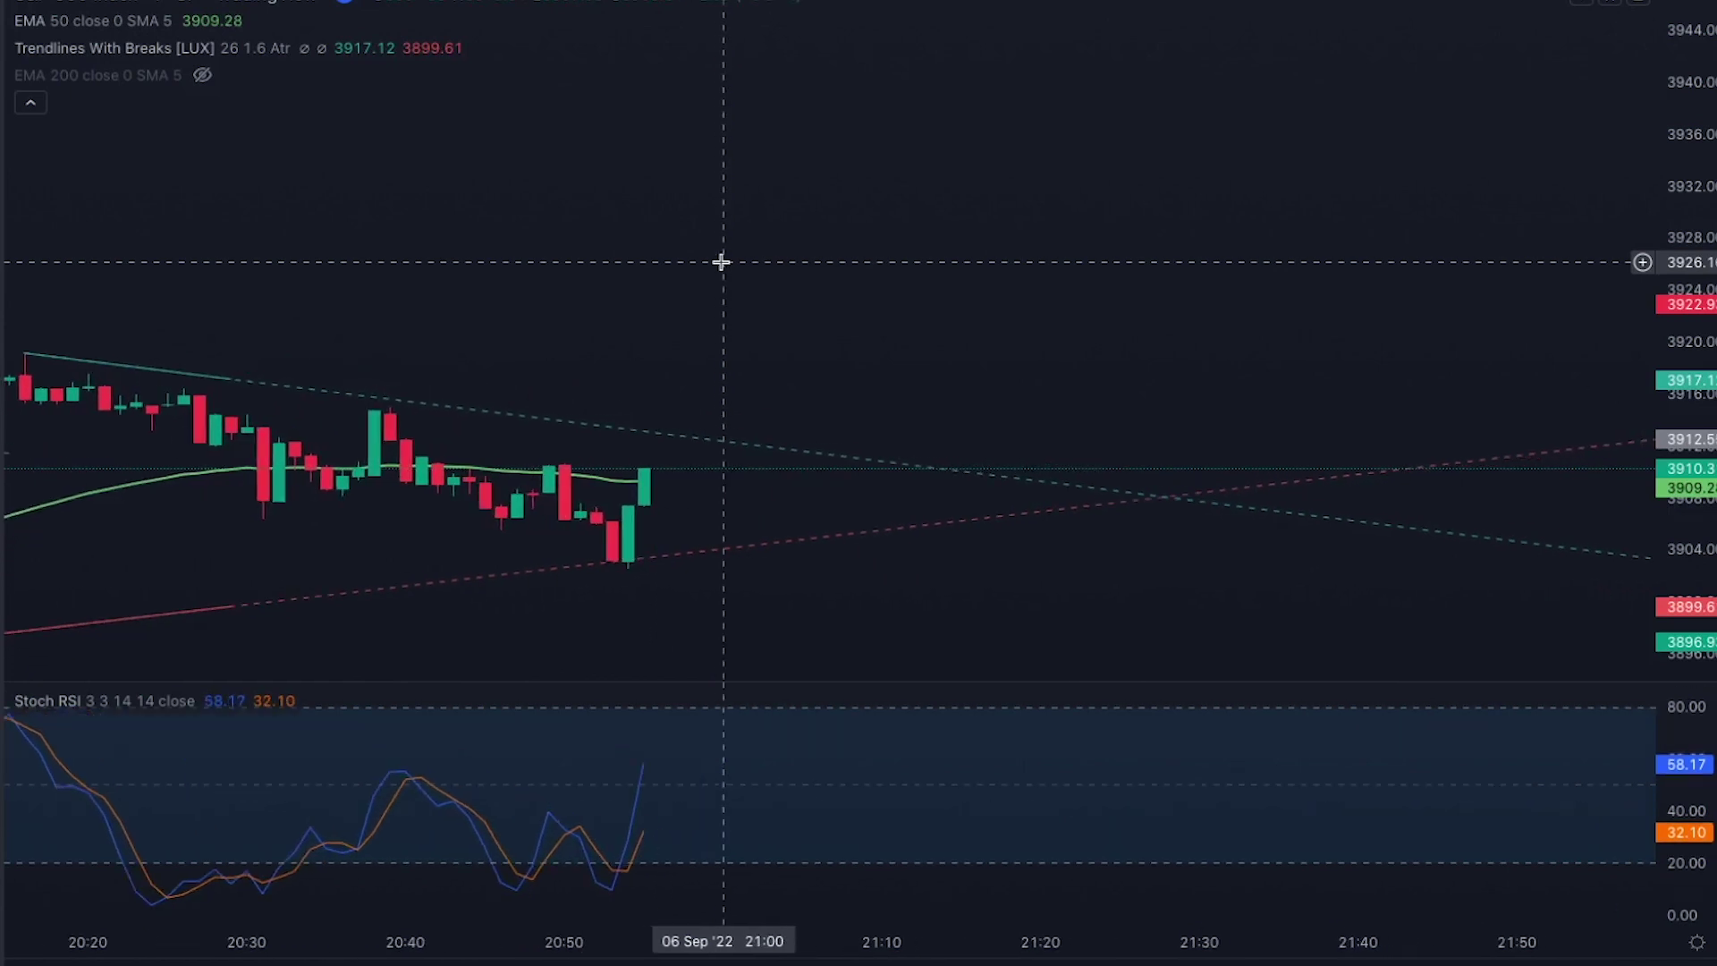
scroll(805, 626, down, 1)
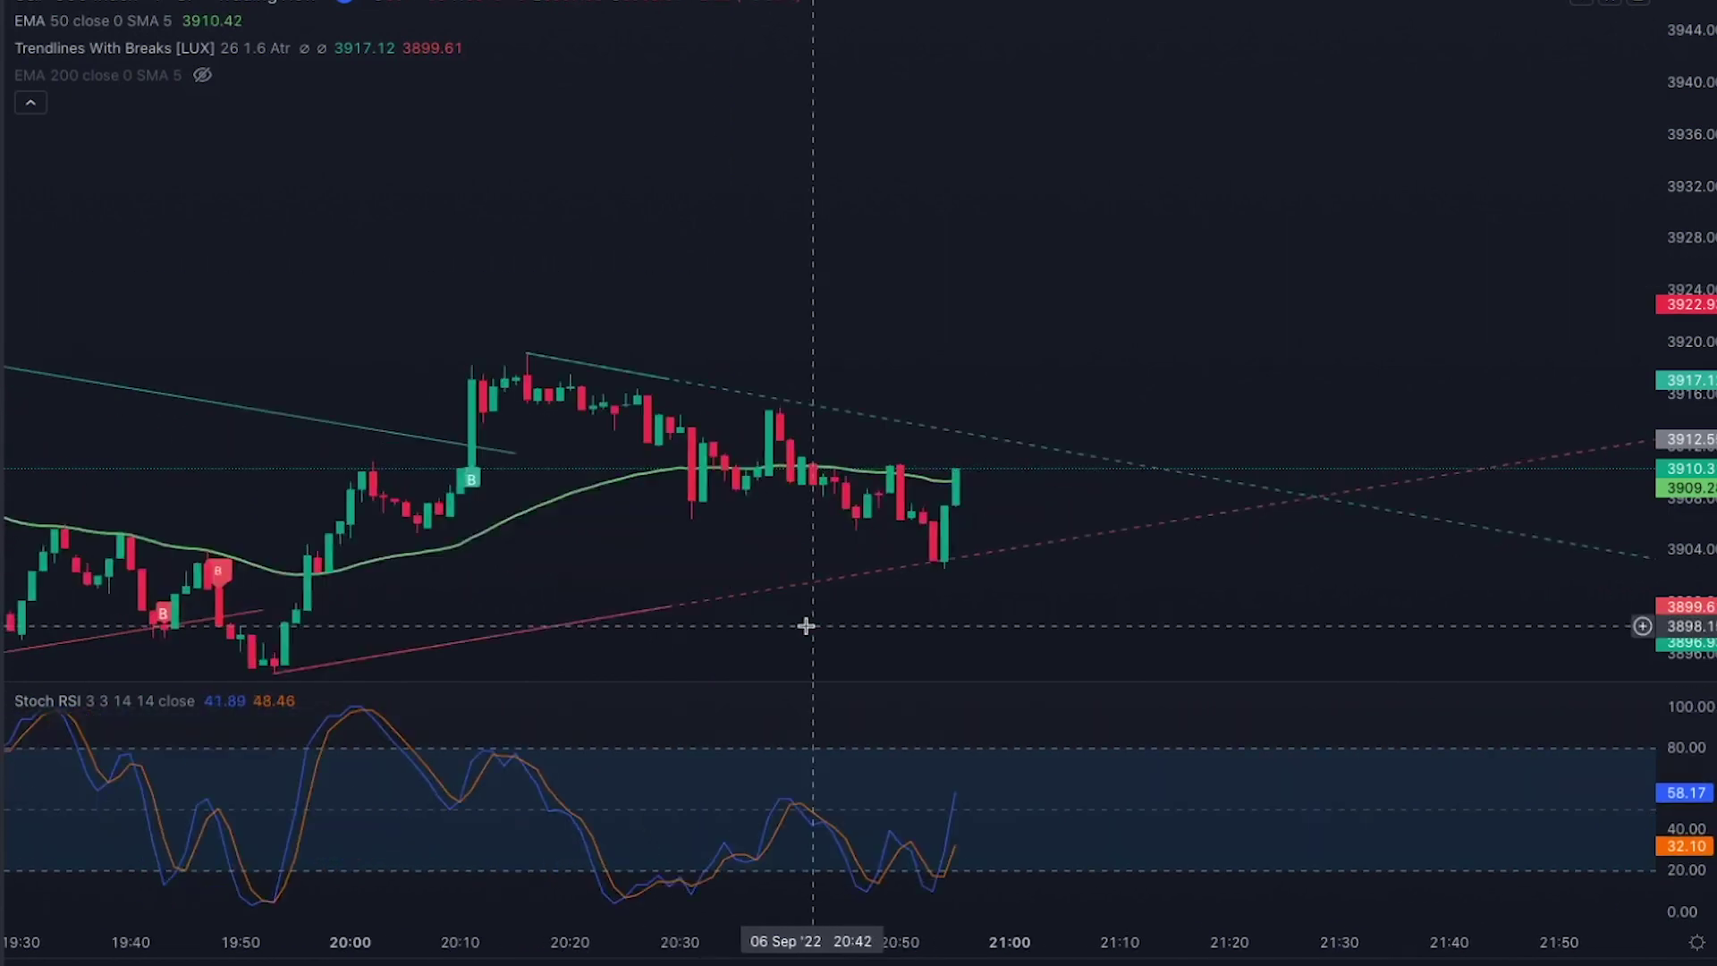
scroll(1123, 563, up, 1)
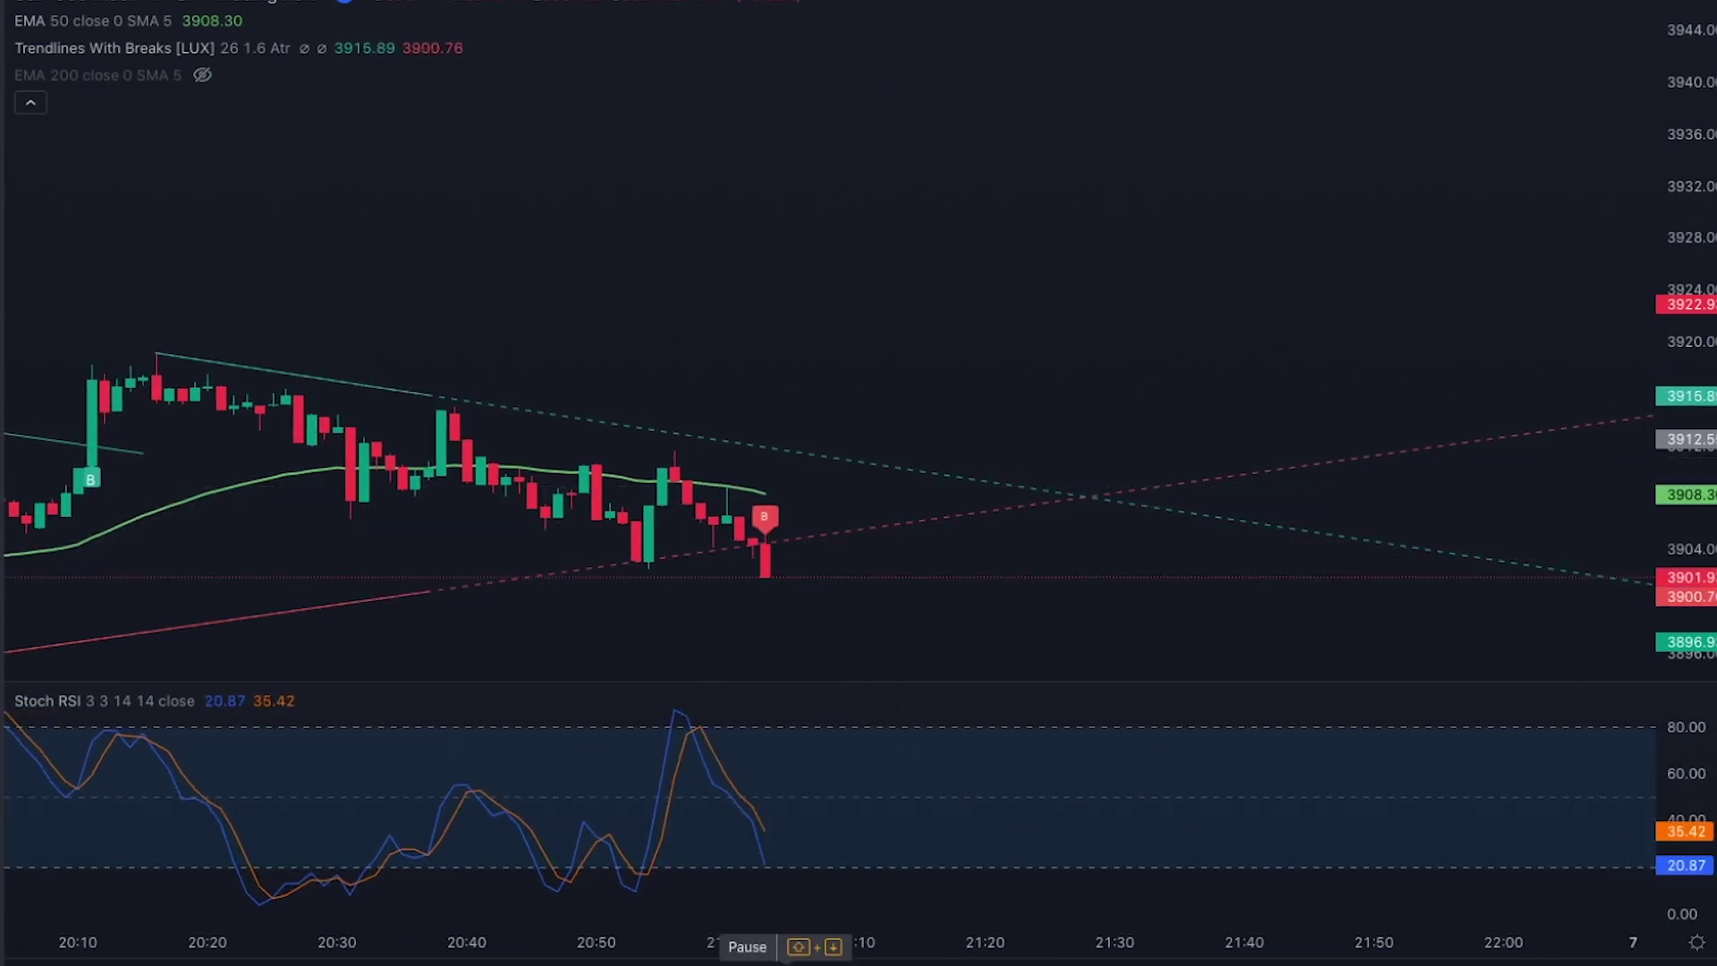
Pause the replay around 21:09 at the new buy breakout near 3912
click(785, 964)
scroll(933, 623, down, 5)
scroll(931, 622, up, 5)
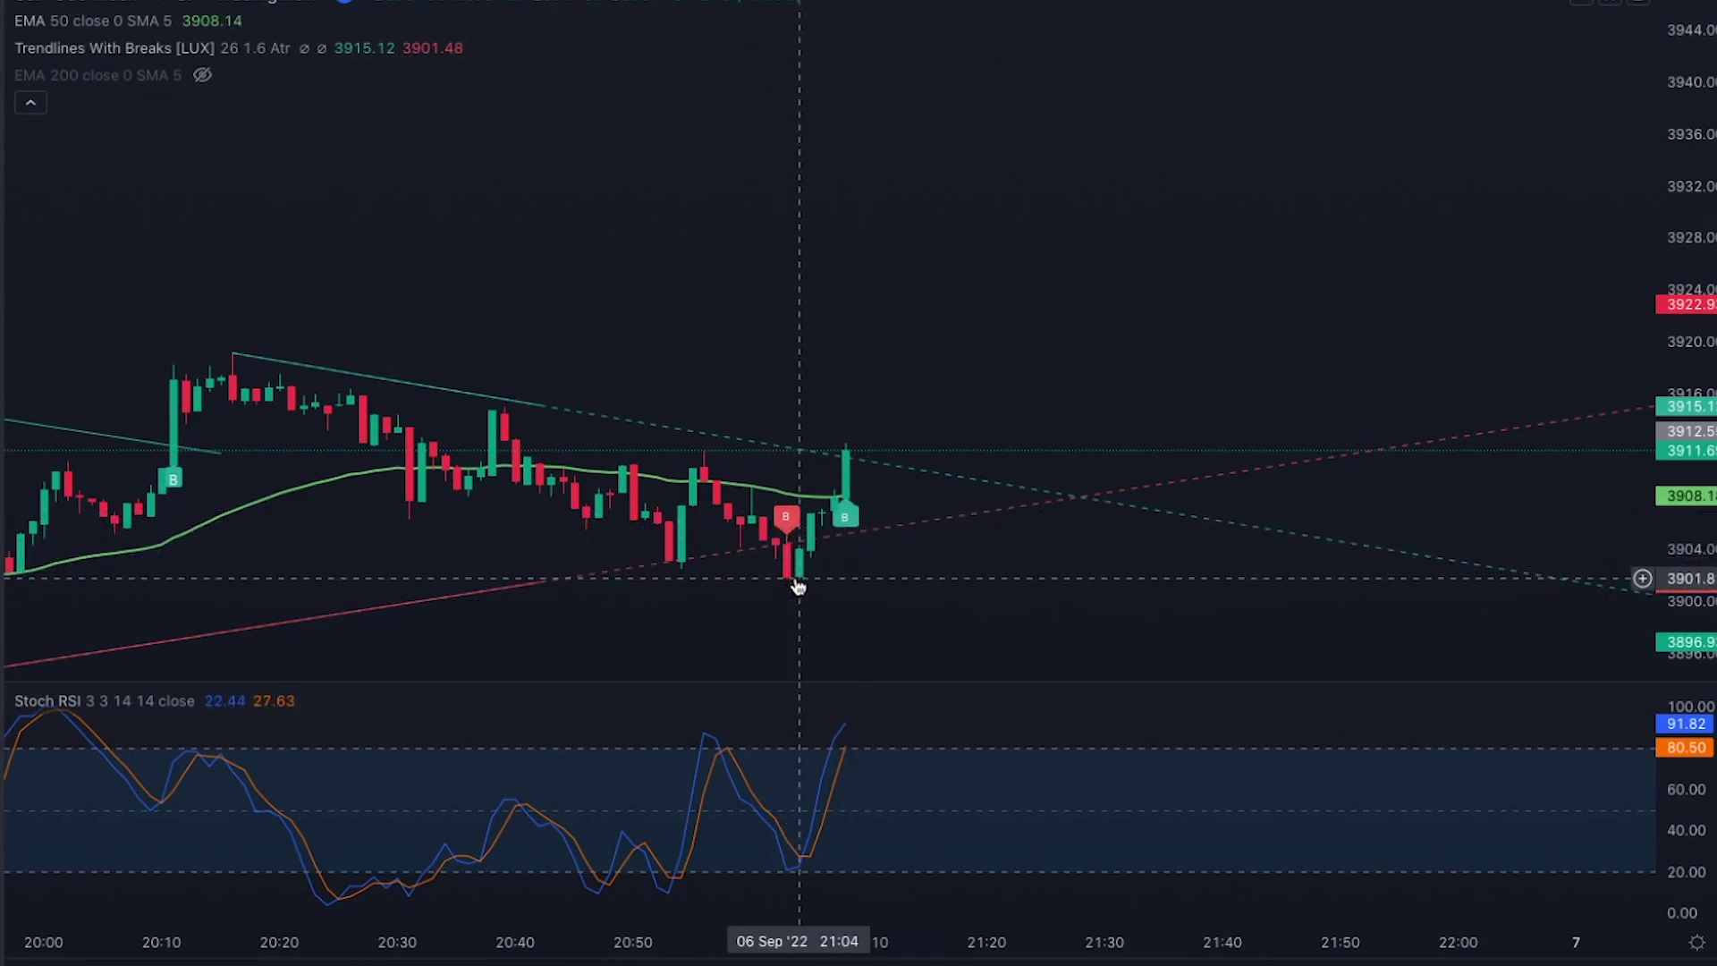
scroll(920, 538, up, 2)
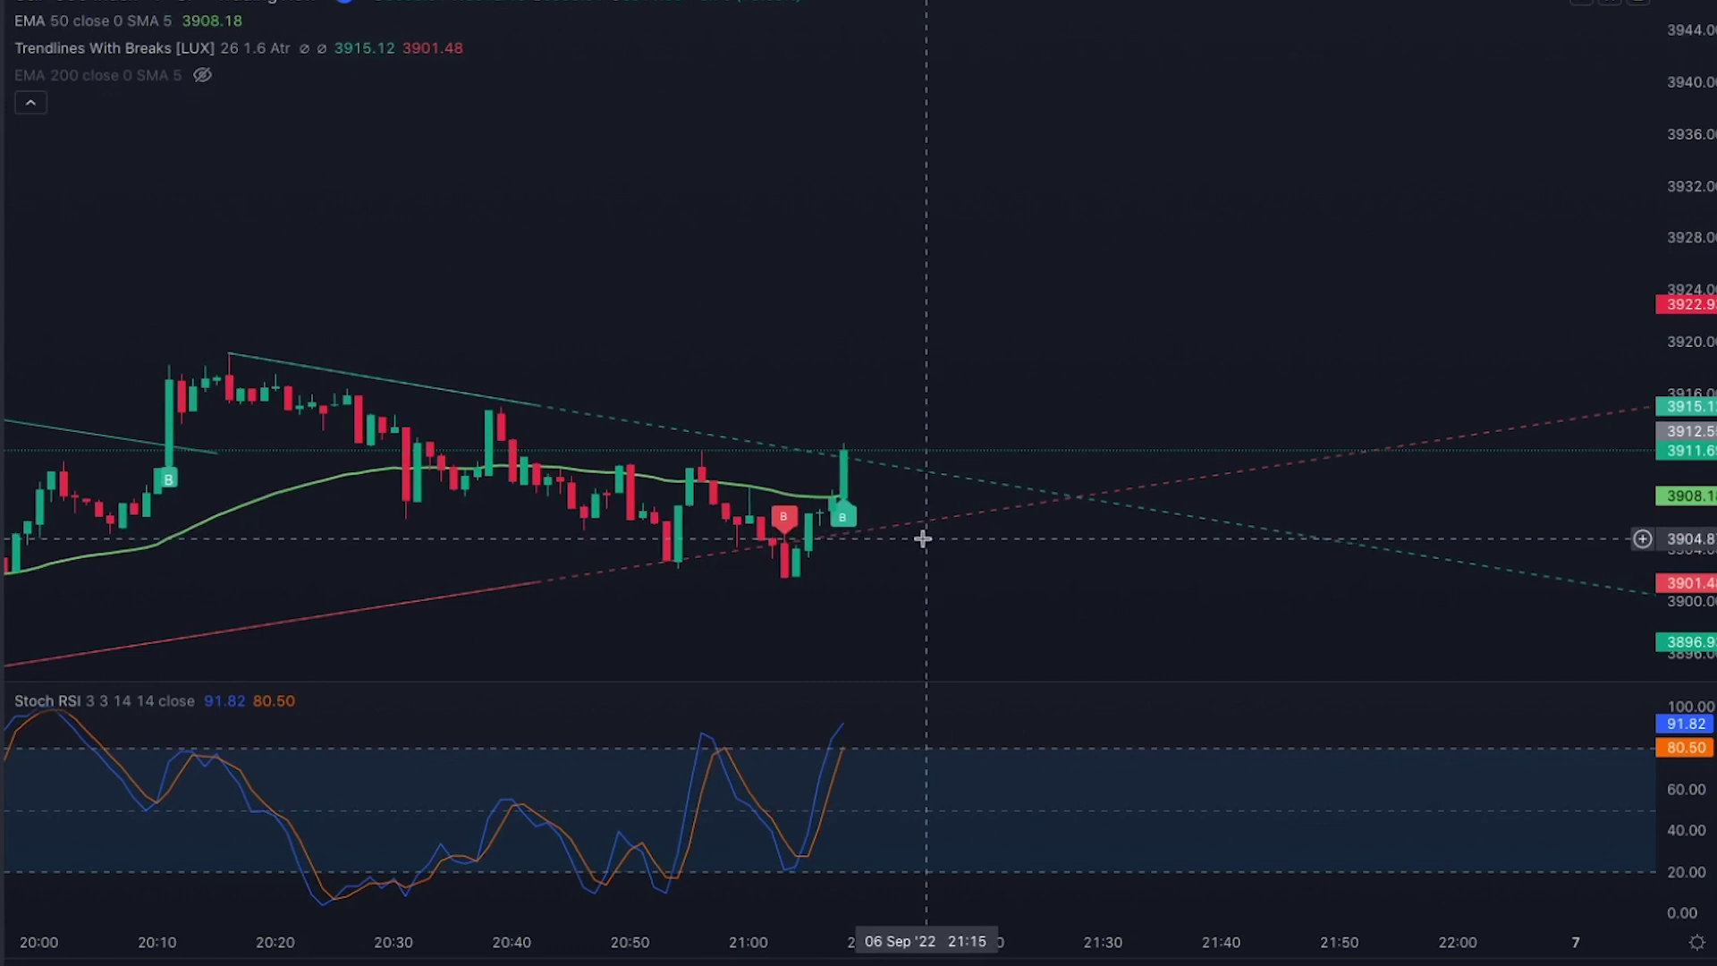
scroll(895, 518, up, 1)
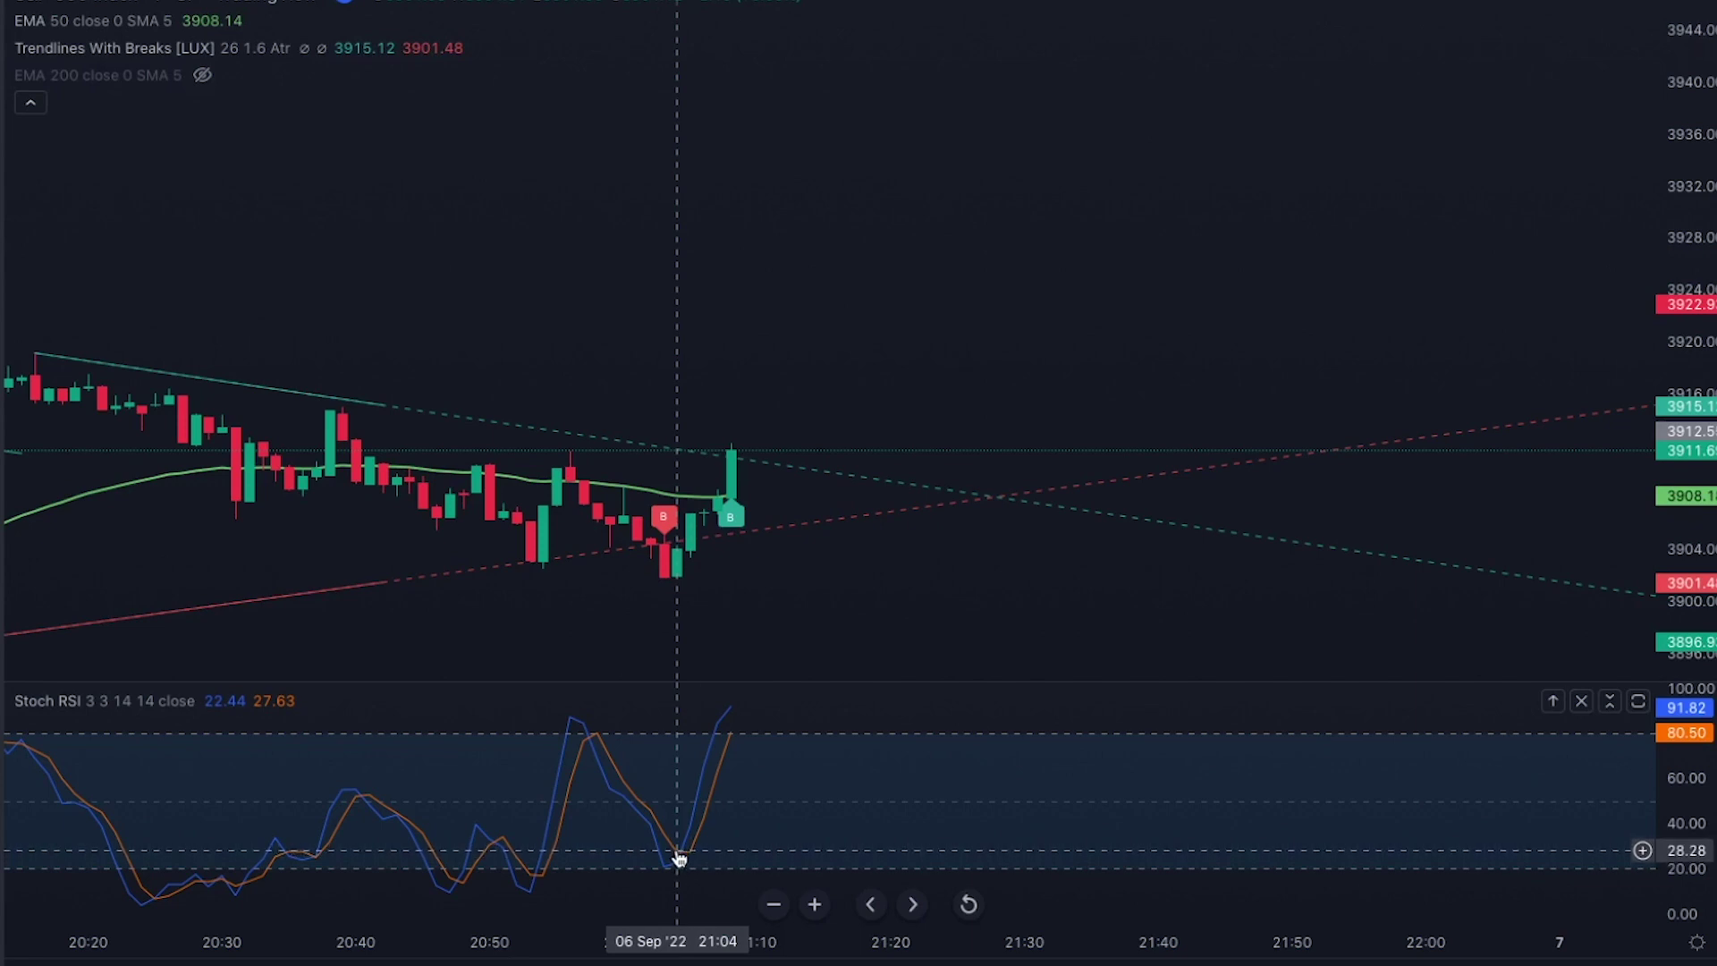
scroll(927, 496, up, 1)
scroll(930, 501, right, 1)
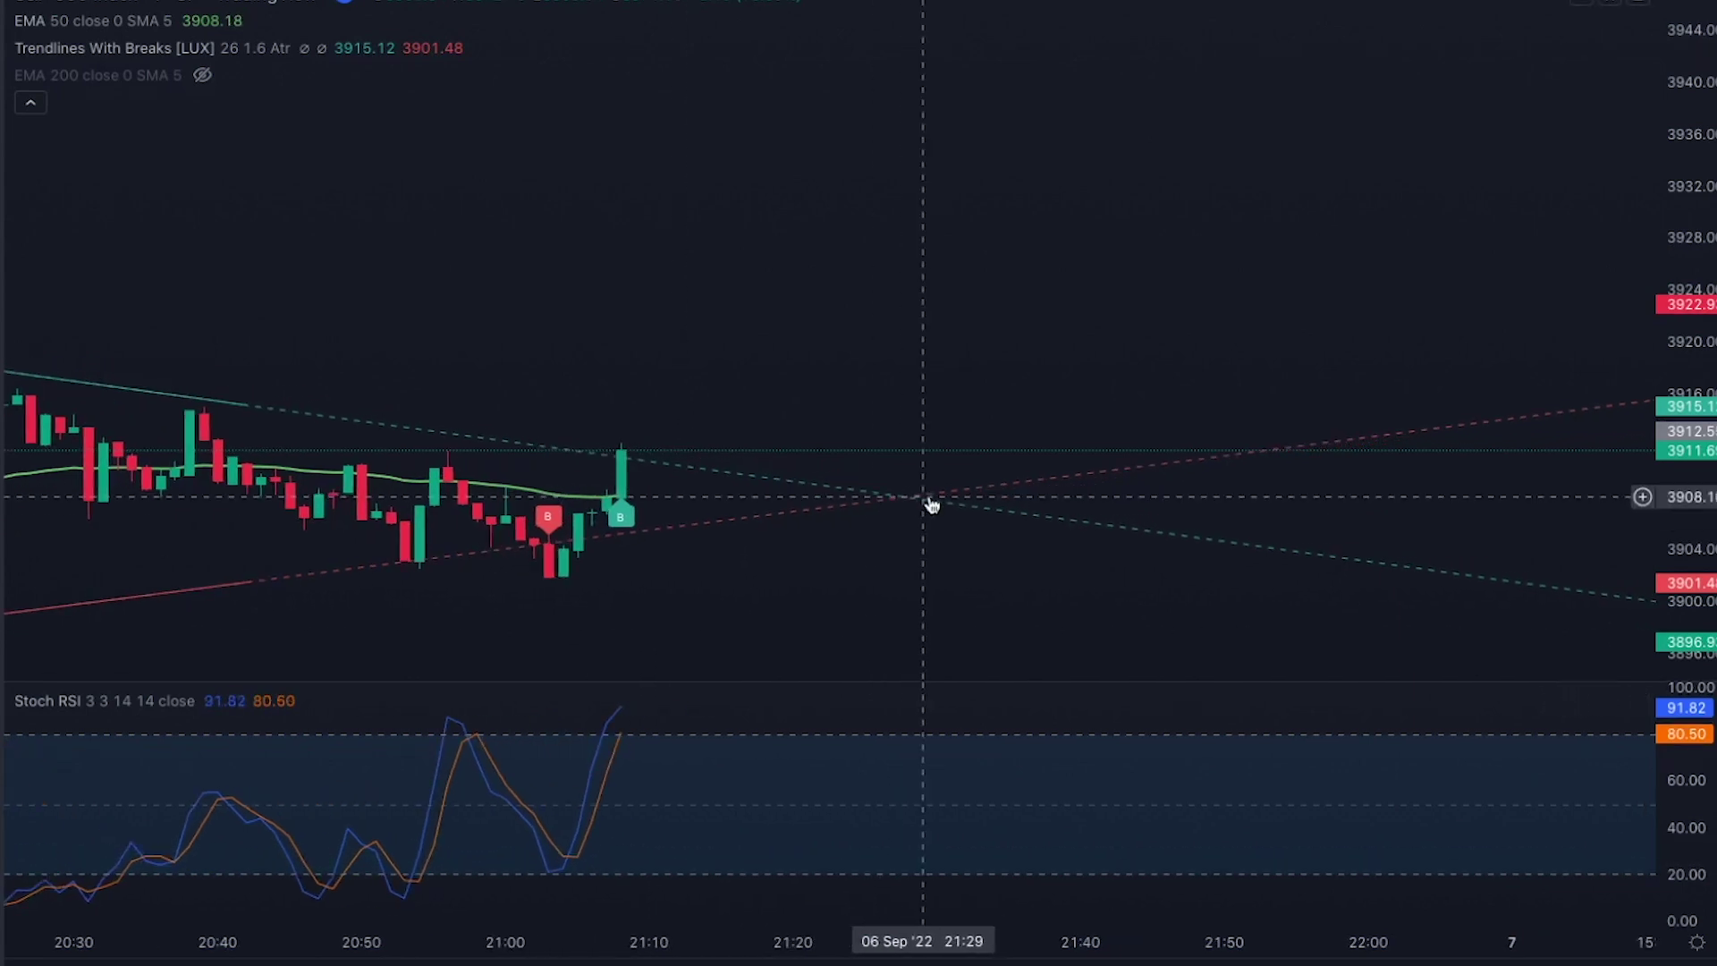
Draw a long at the 21:08 buy label with stop about 3901.4 and target about 3922.9
click(1, 250)
click(103, 260)
click(621, 451)
drag(623, 490, 633, 582)
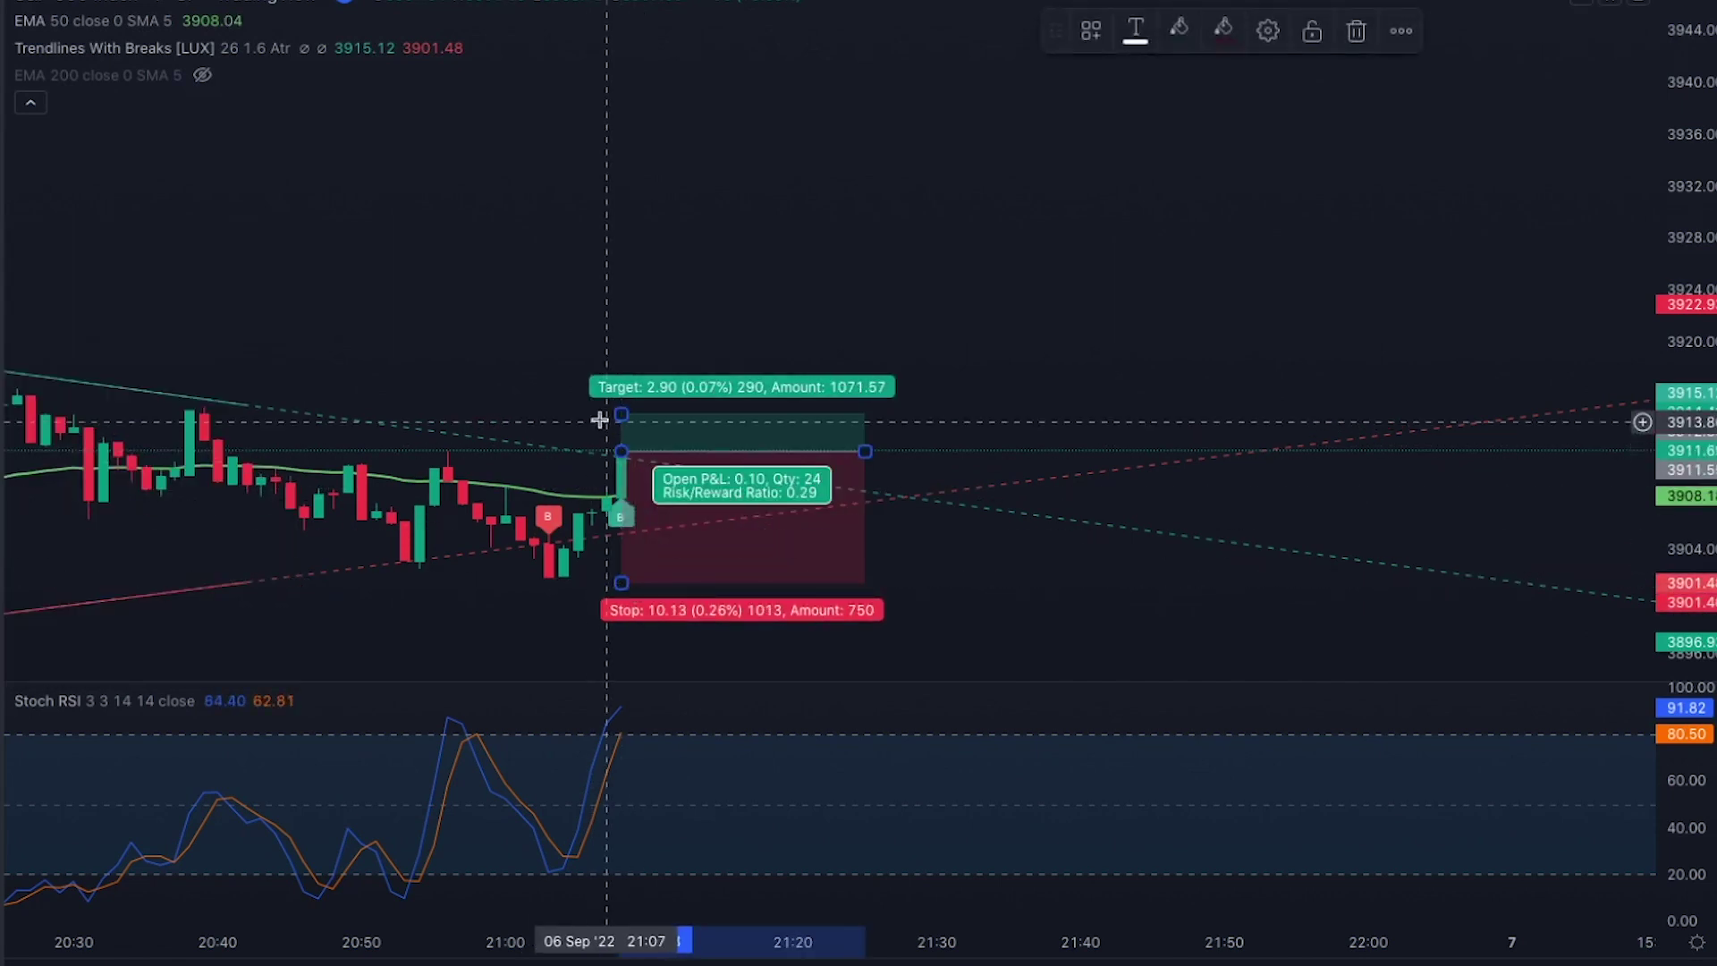
drag(622, 414, 622, 319)
scroll(445, 312, down, 3)
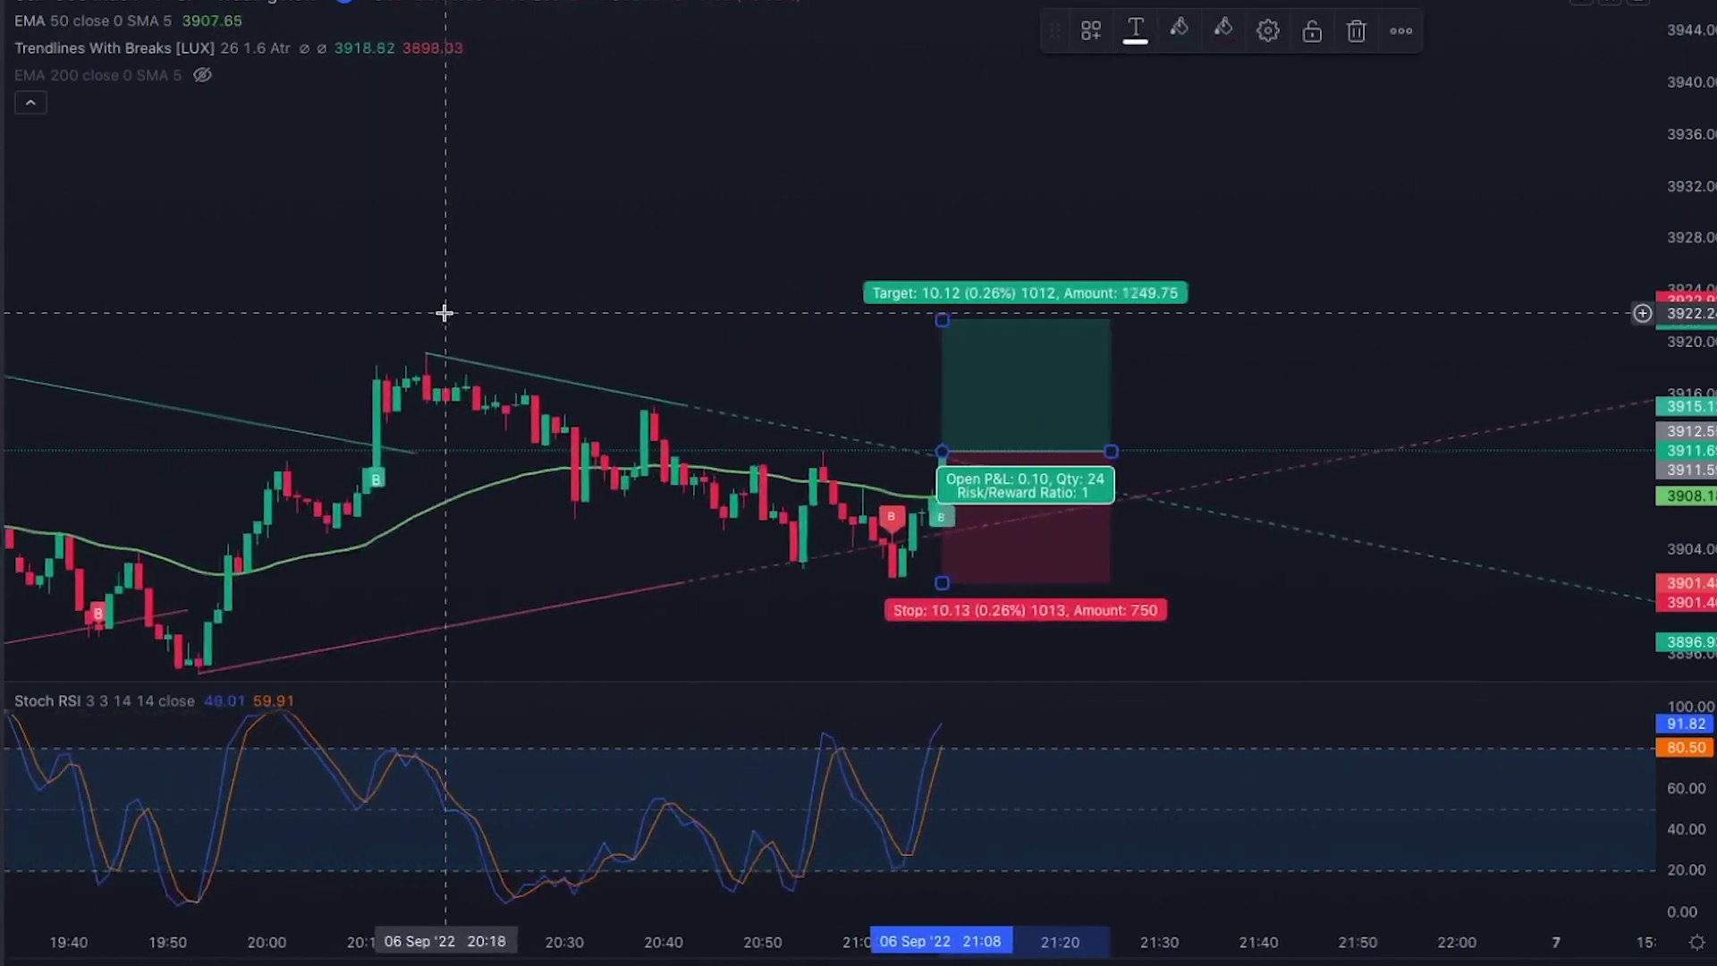
scroll(584, 197, up, 2)
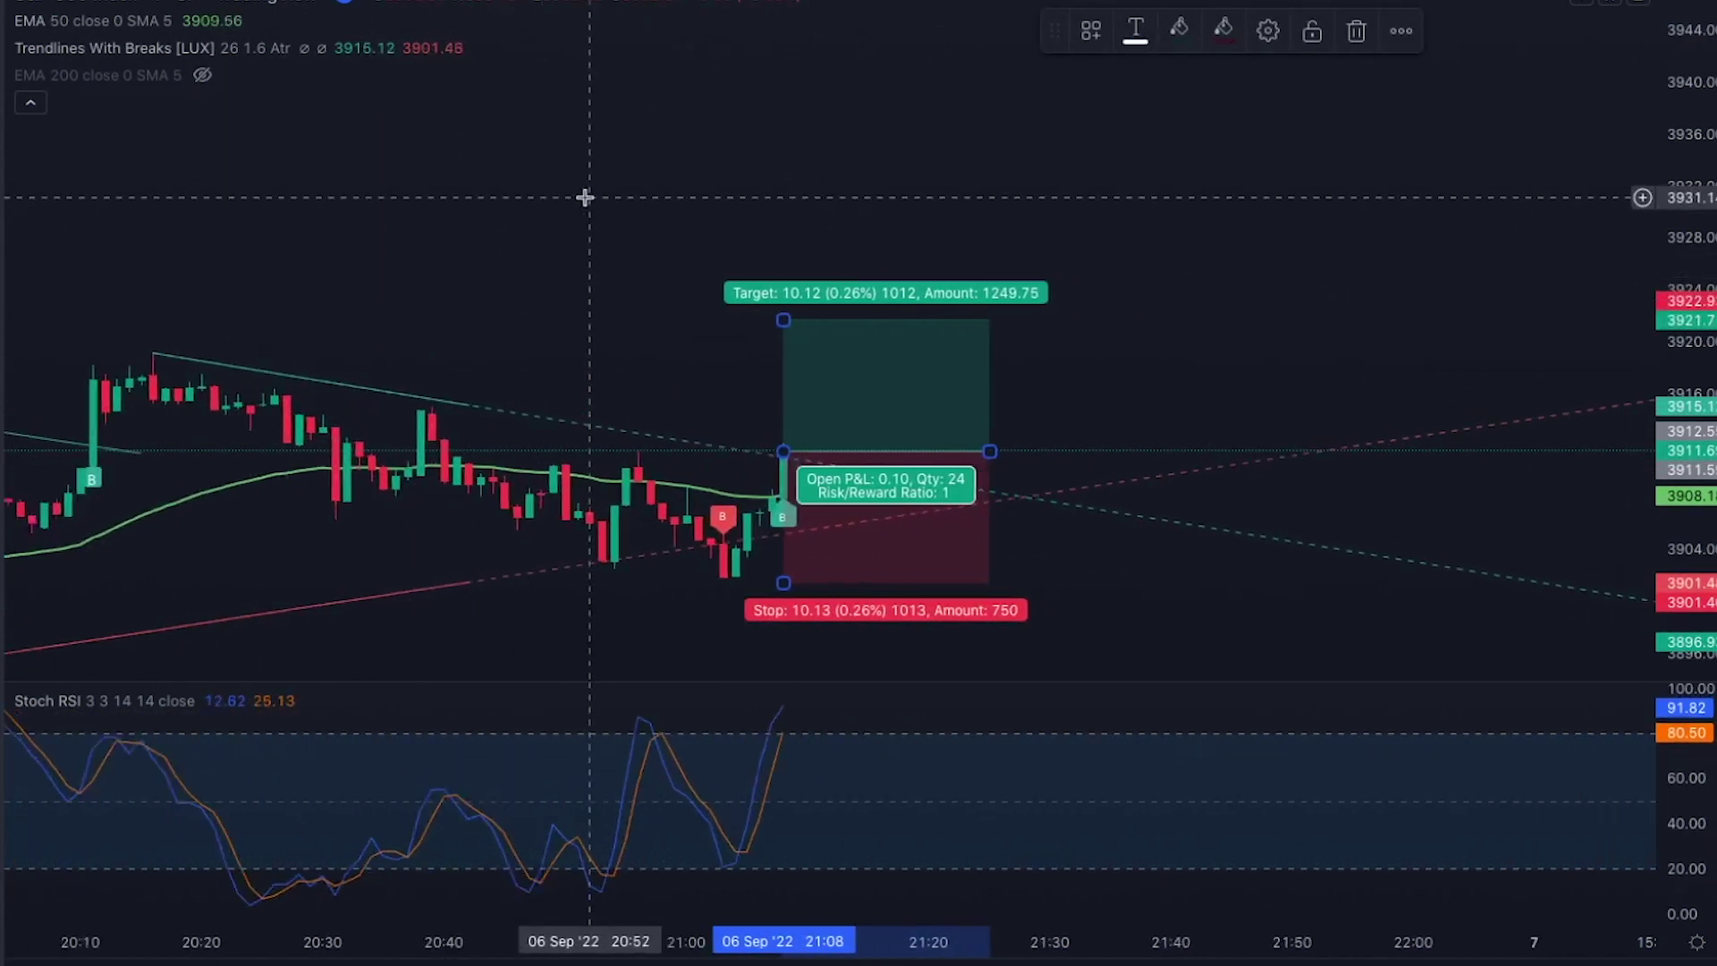
scroll(585, 197, up, 2)
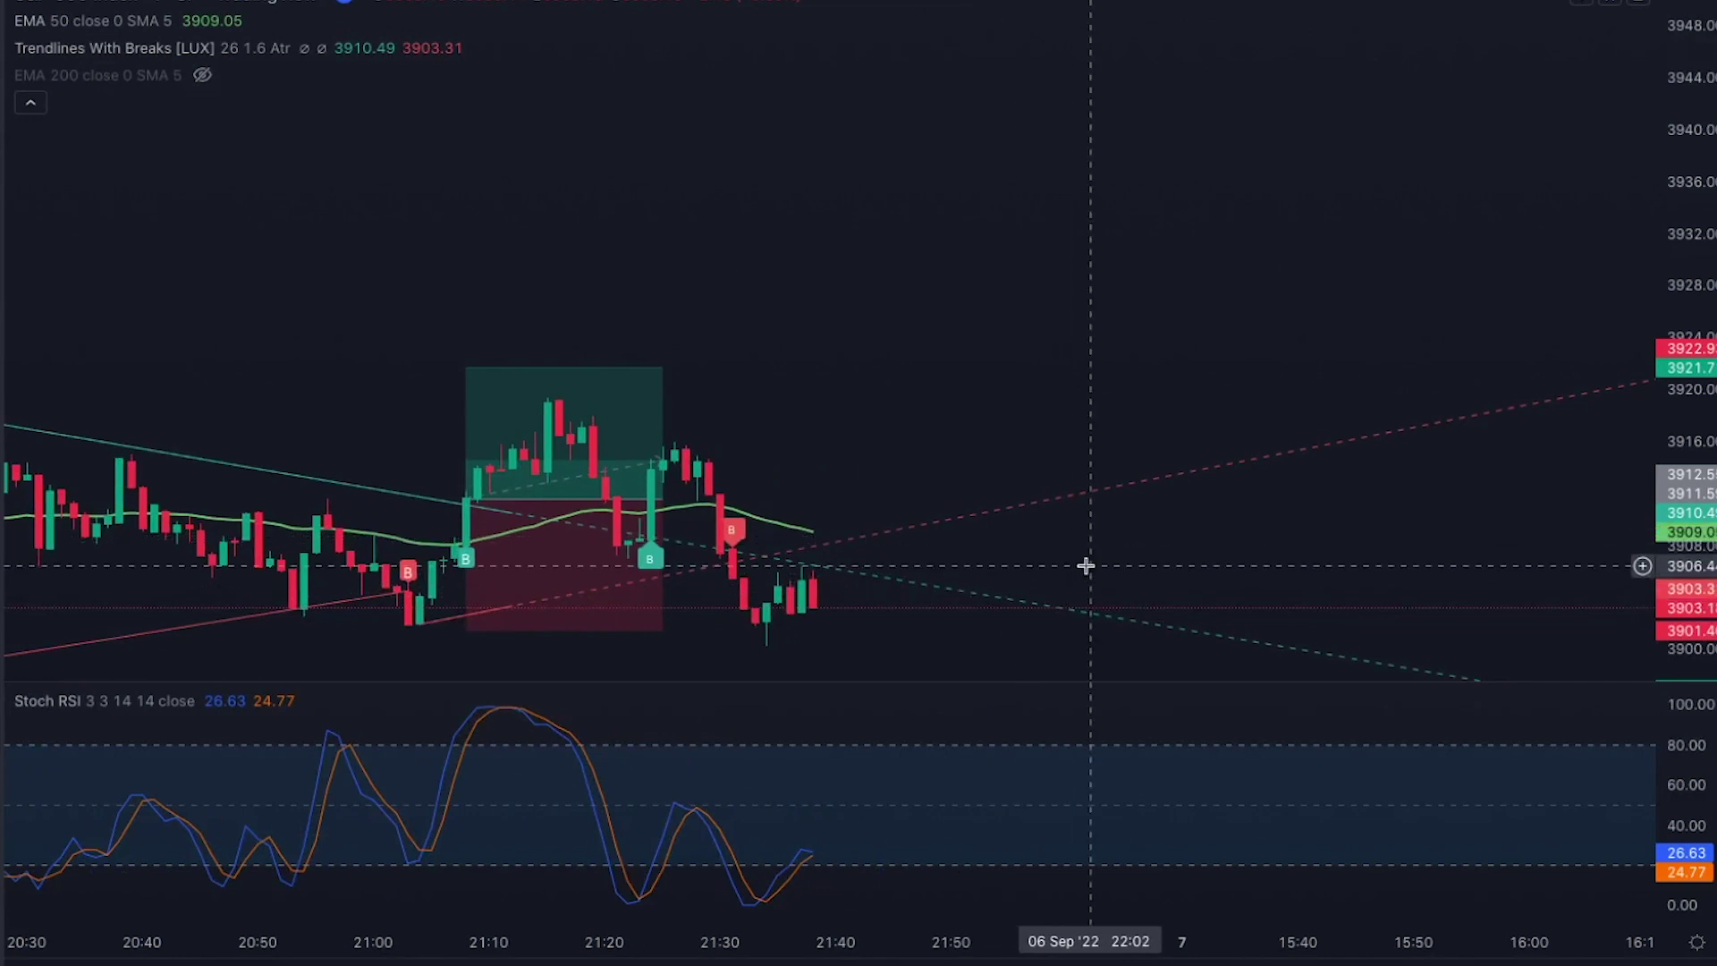
Pan and zoom while replay reaches the 7 Sep buy label with price near 3914.8
drag(1088, 565, 1160, 455)
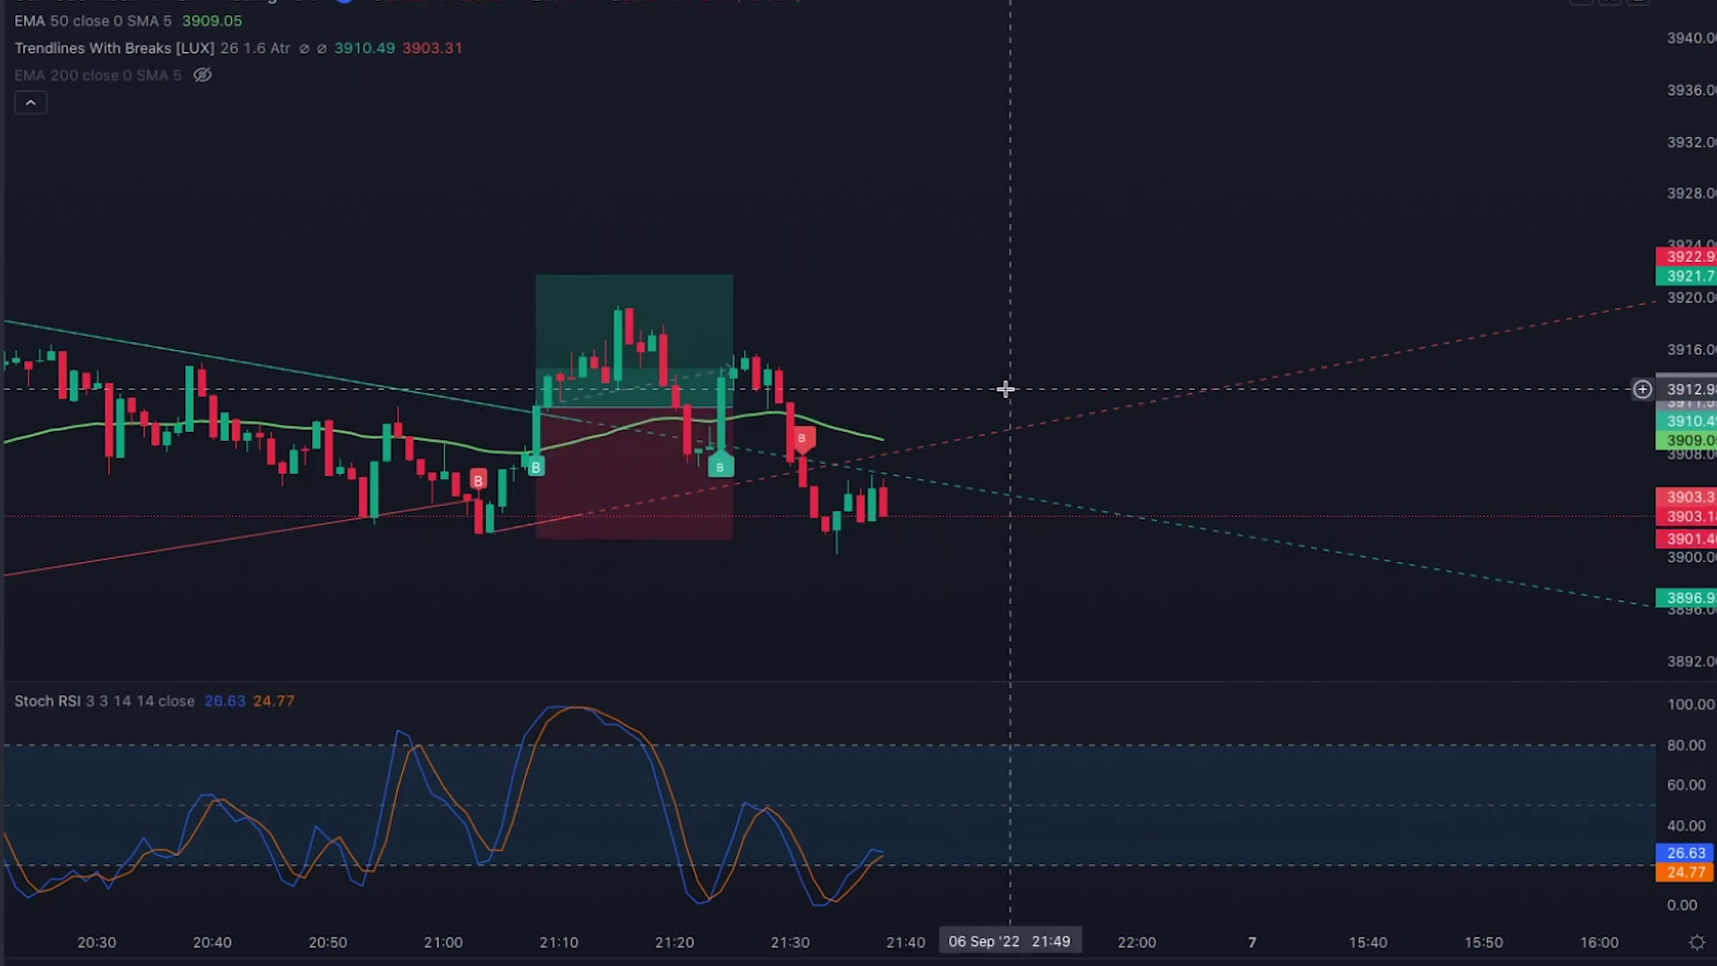
scroll(1108, 413, up, 1)
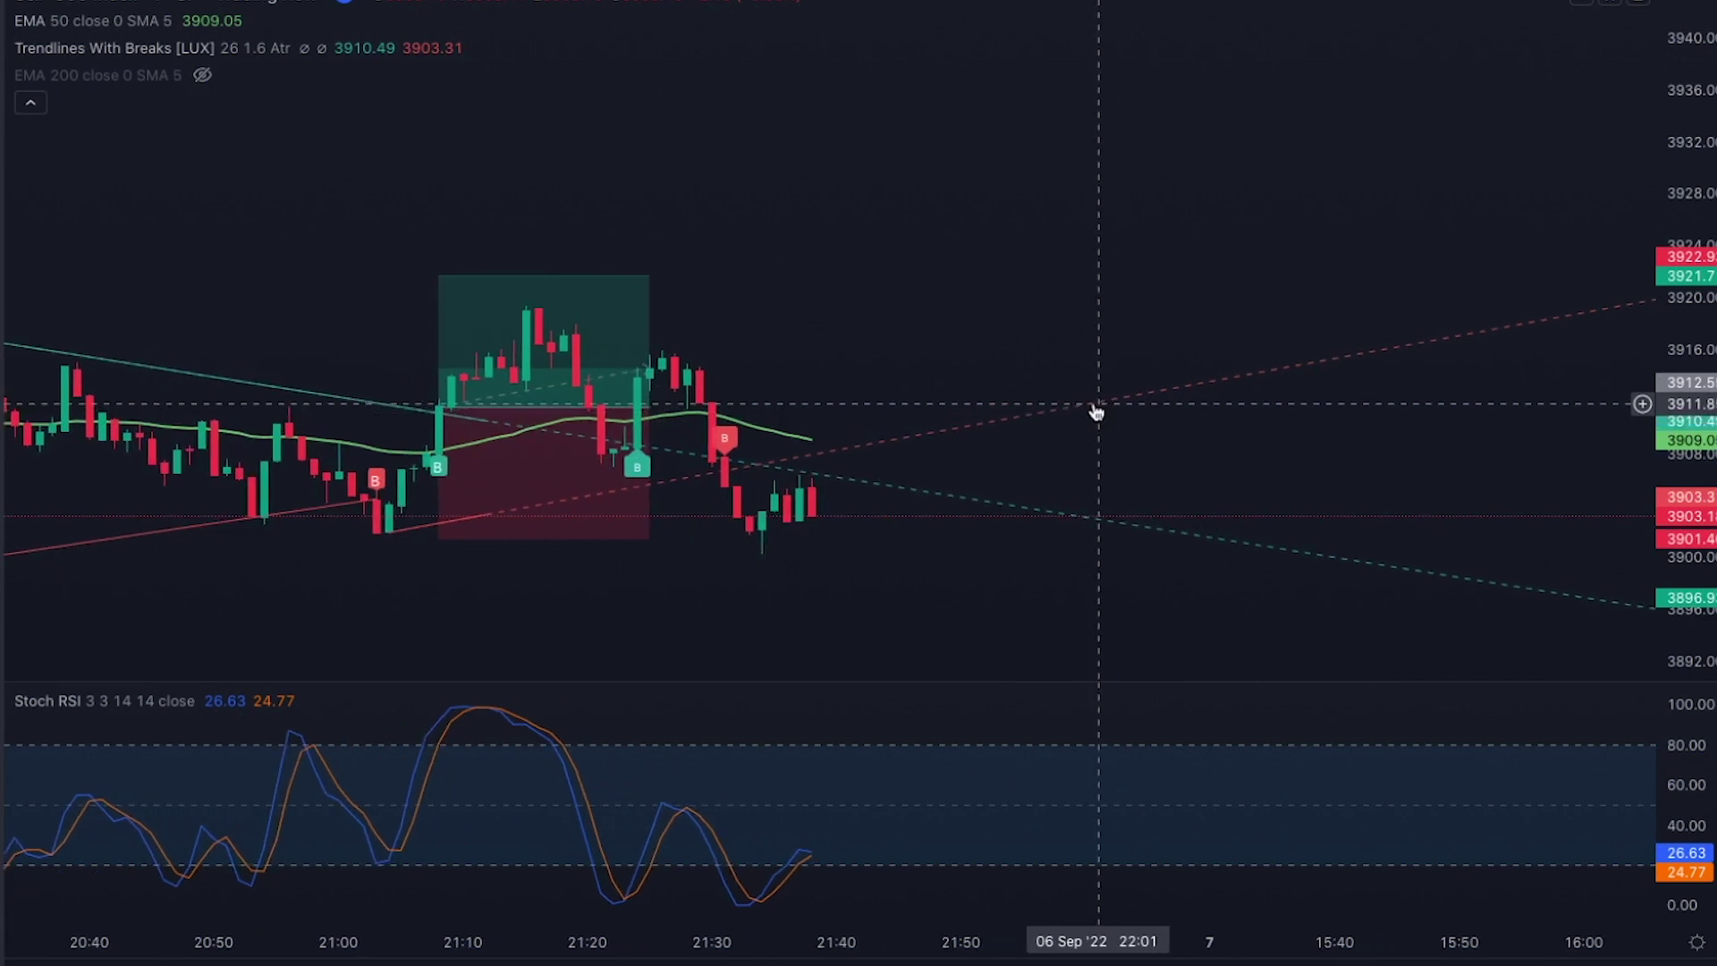
scroll(1096, 411, down, 5)
scroll(1097, 412, up, 6)
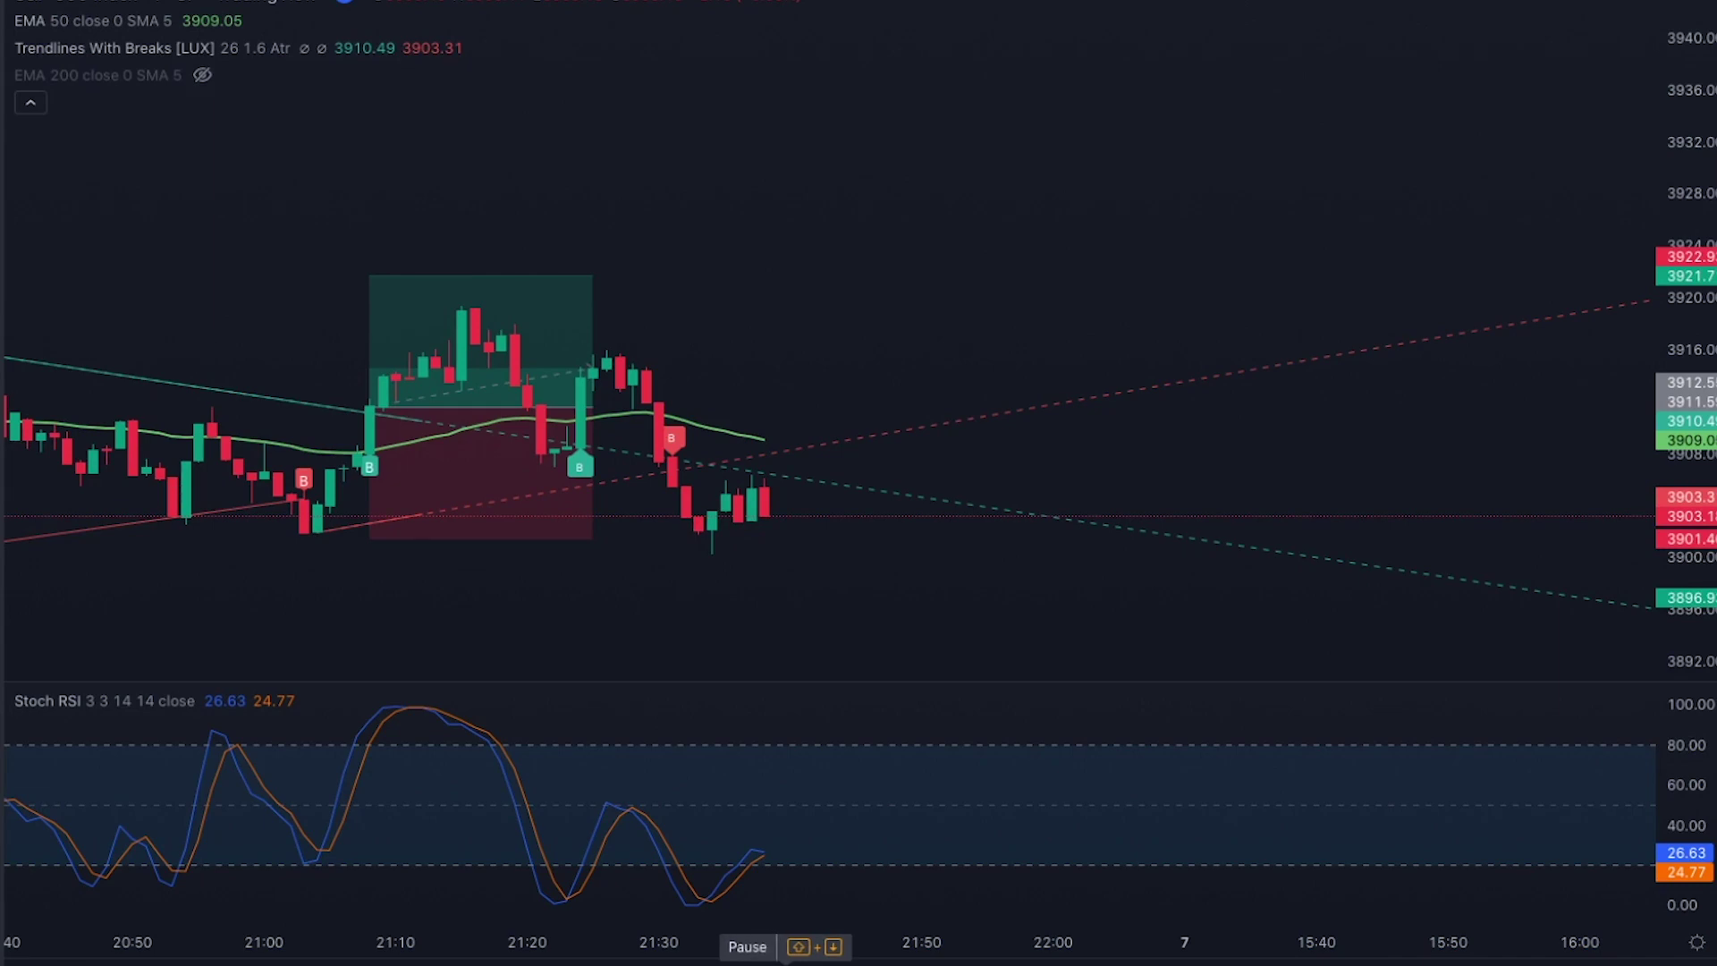
scroll(578, 438, down, 6)
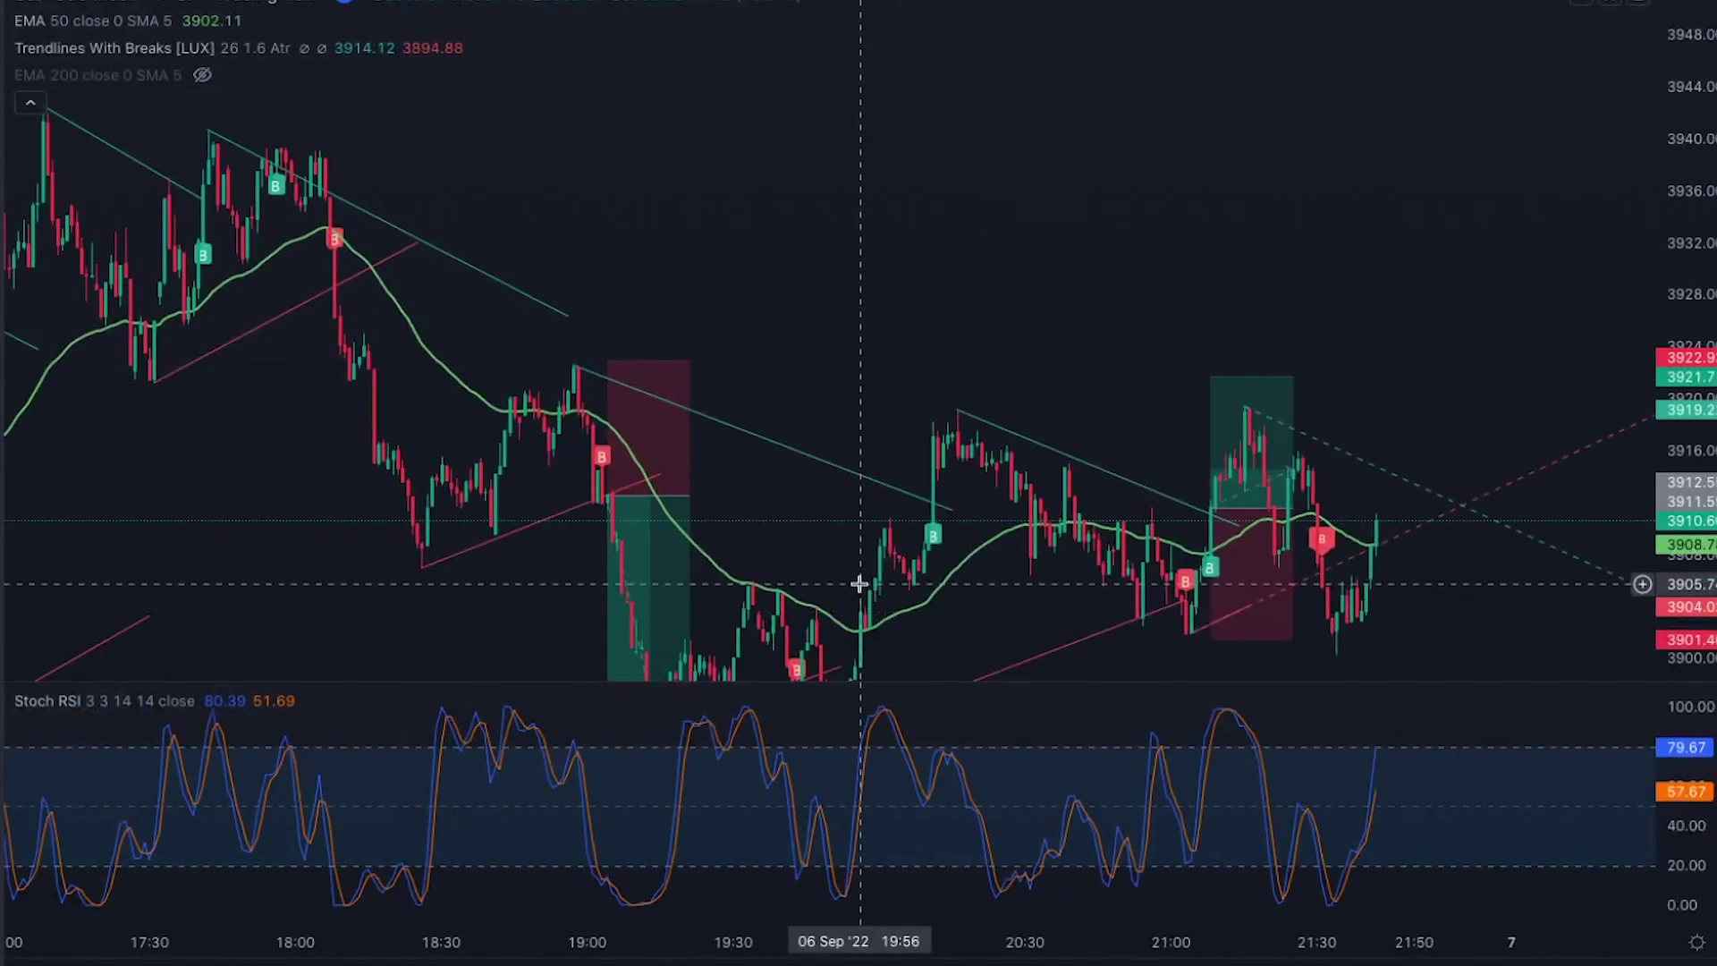
scroll(858, 583, up, 5)
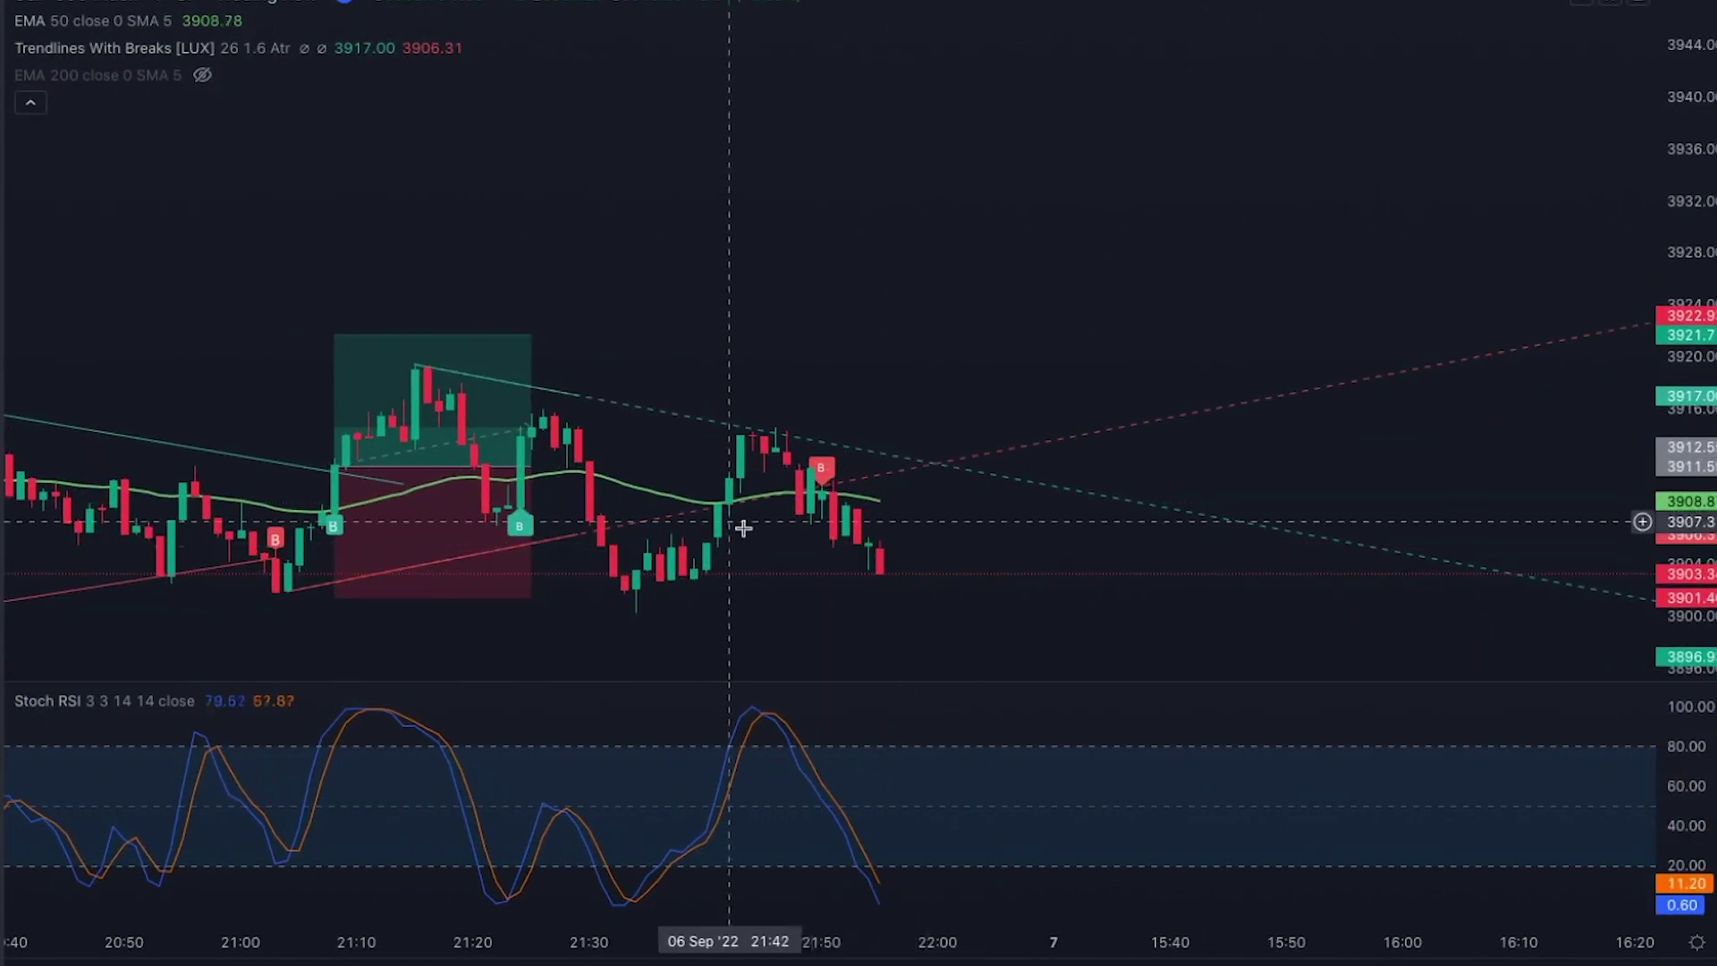
scroll(1080, 501, up, 3)
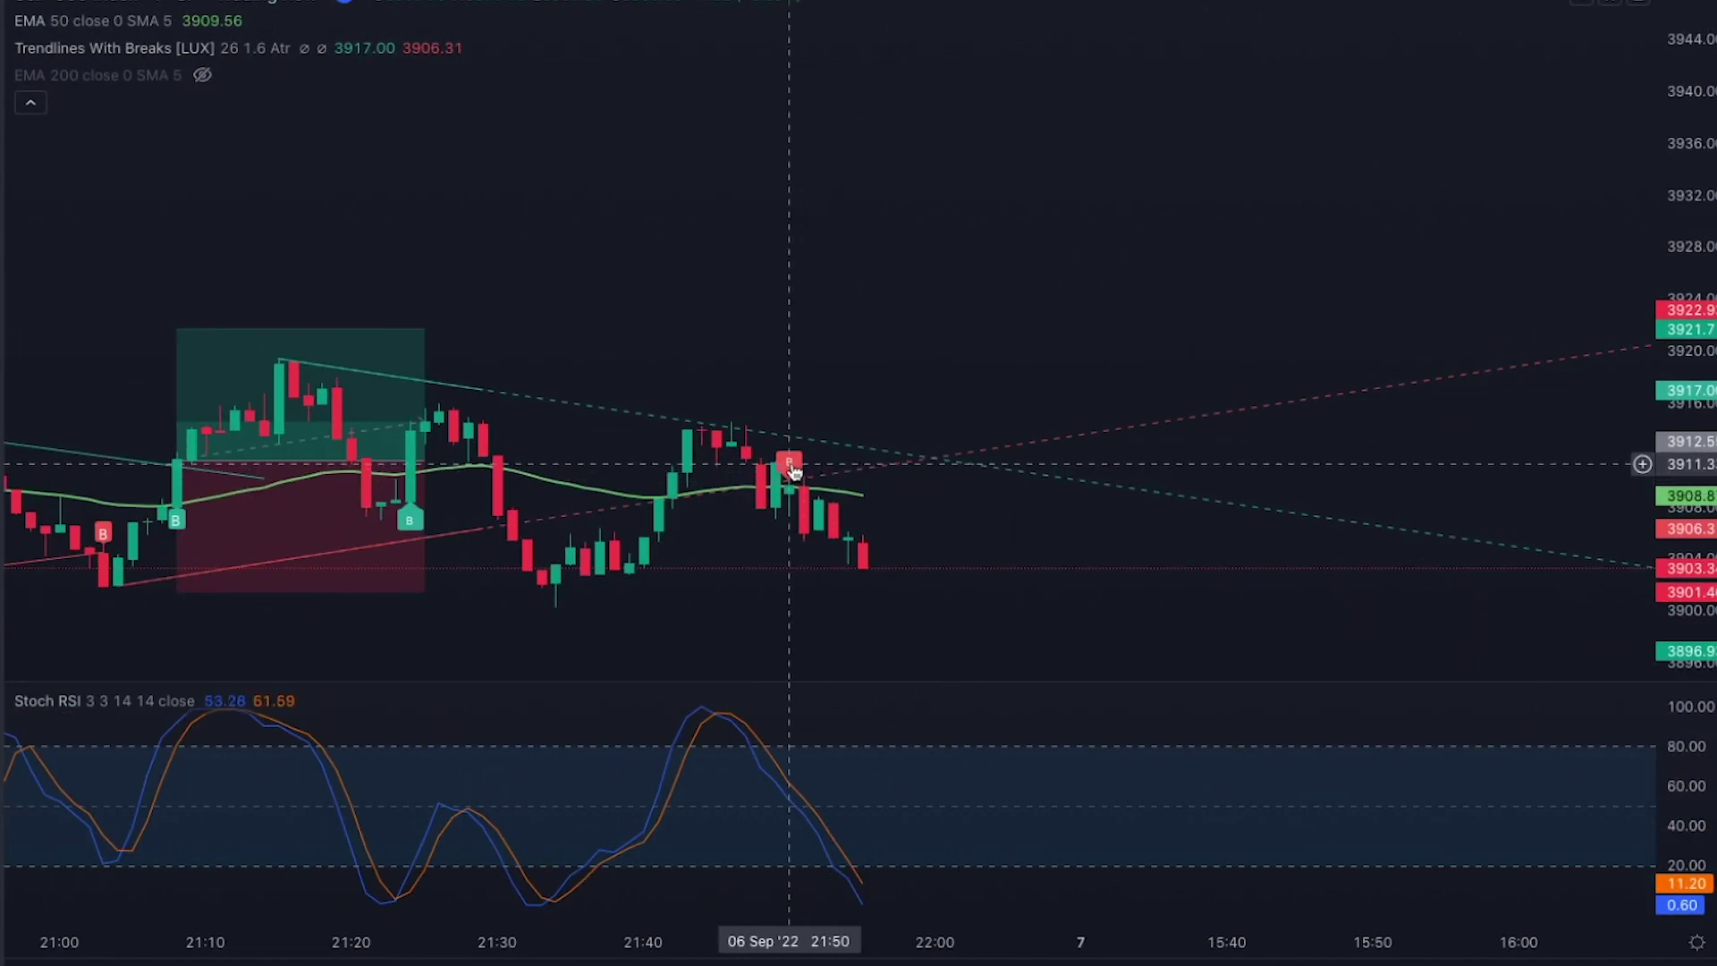
scroll(778, 514, up, 1)
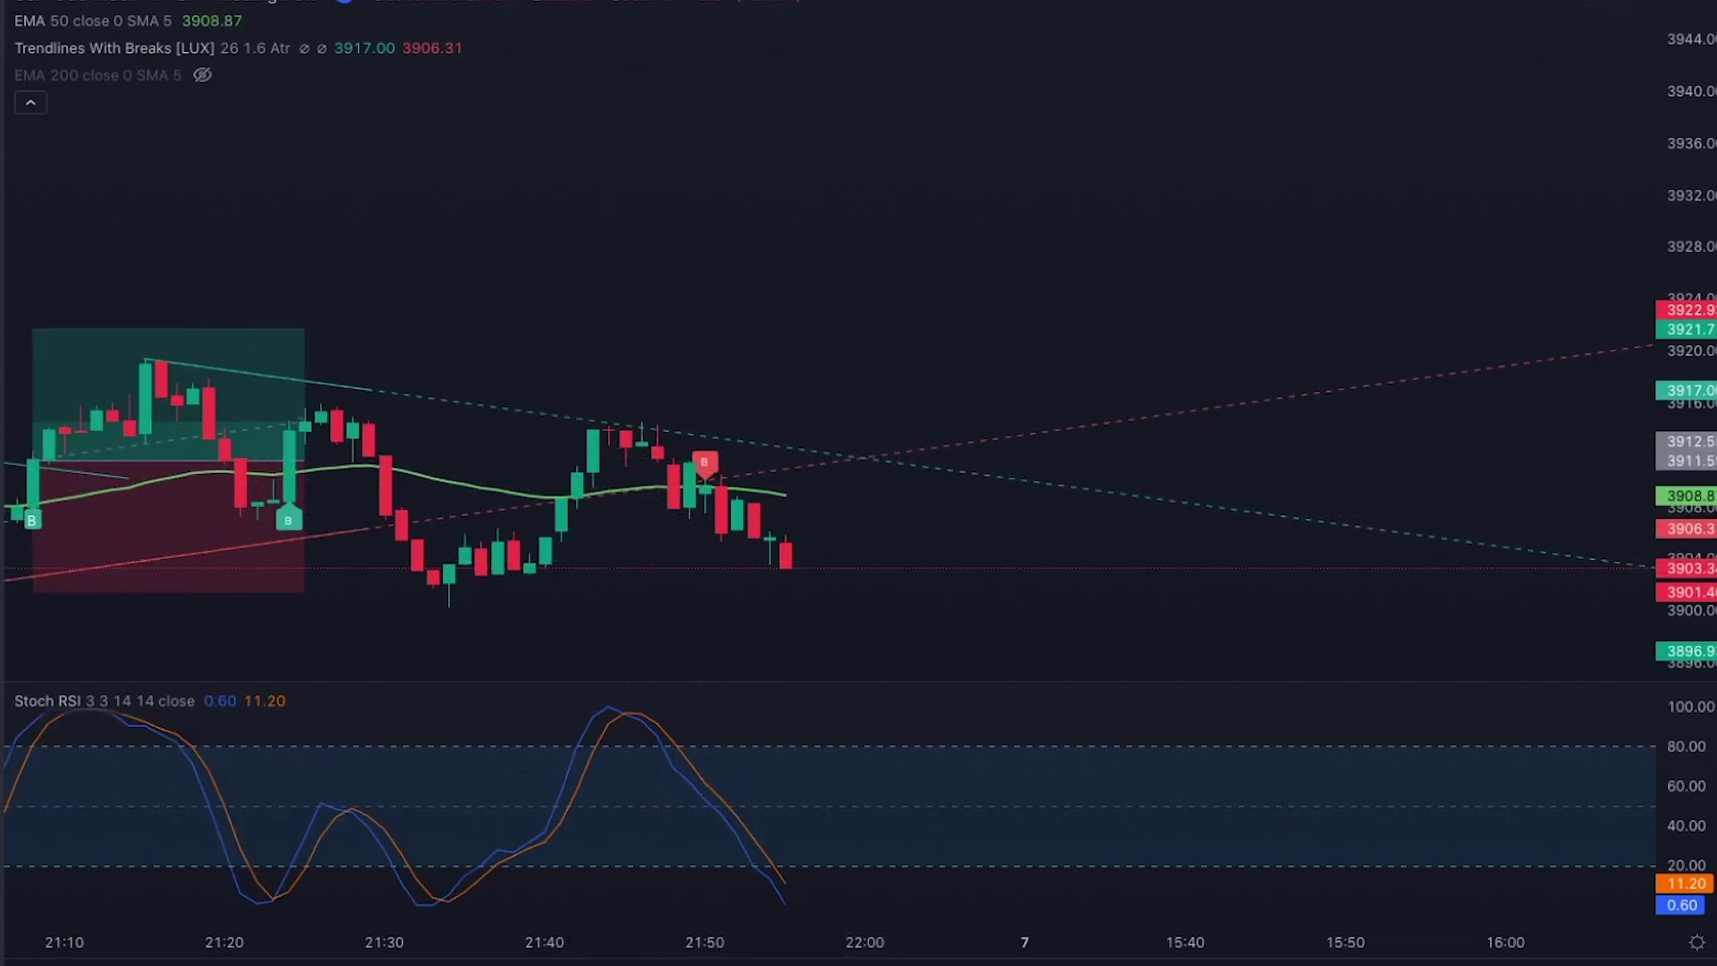
scroll(988, 664, down, 2)
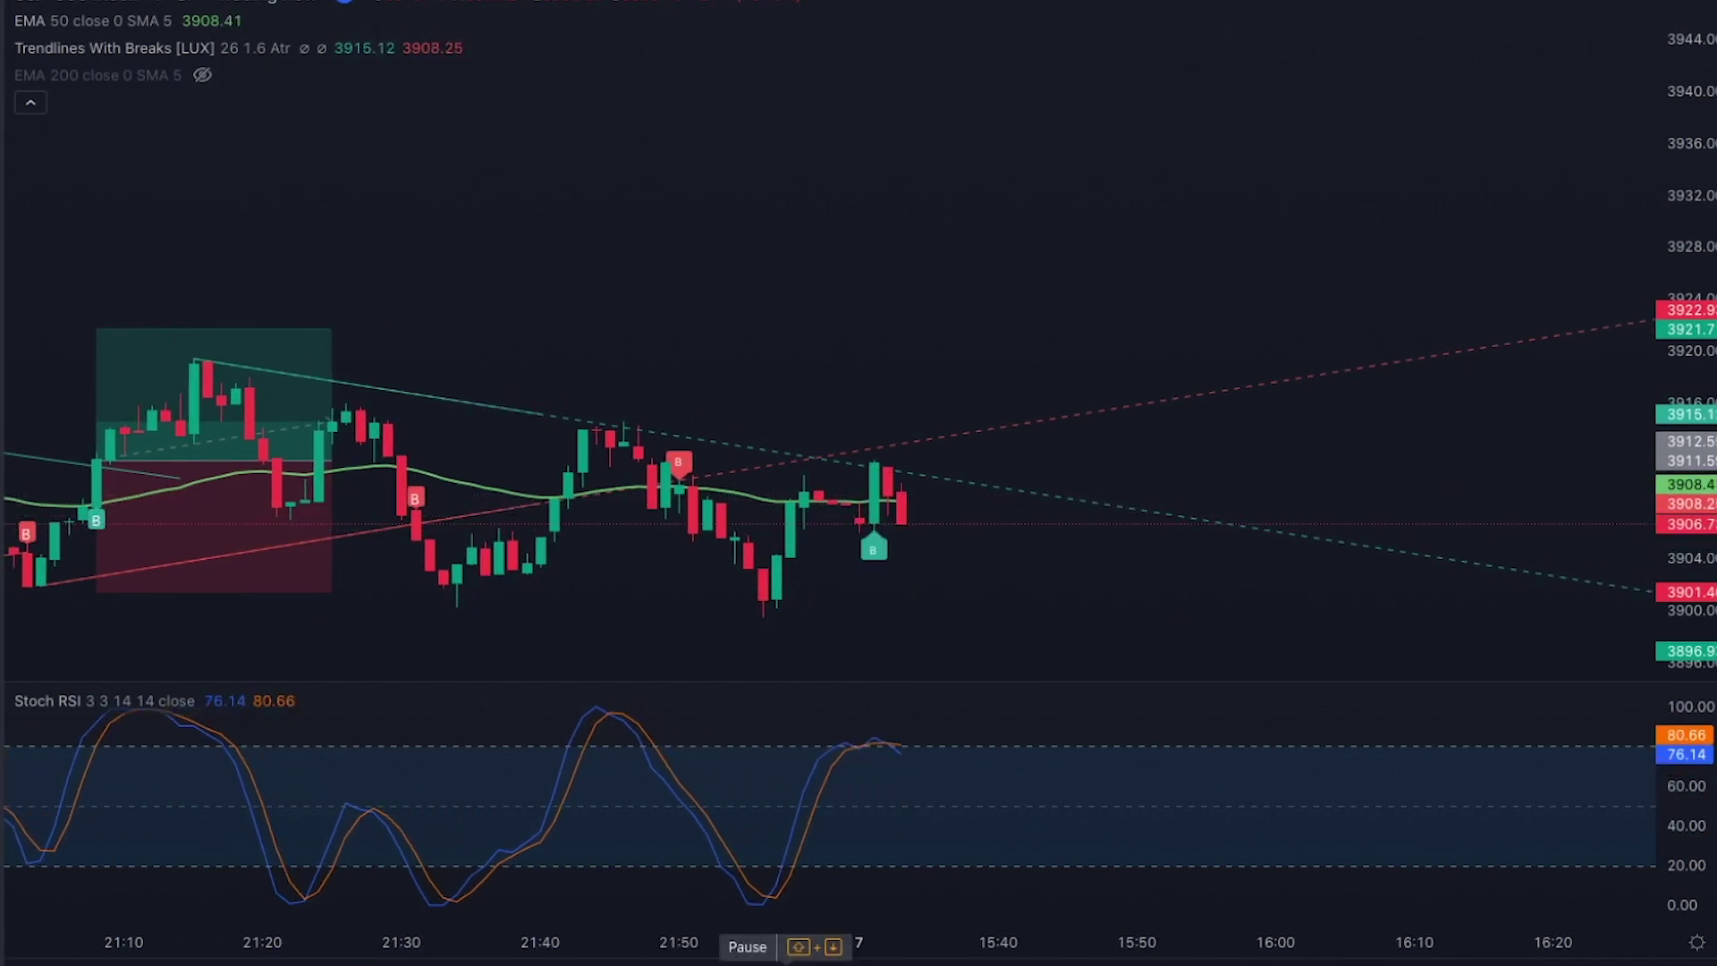
scroll(1200, 460, up, 1)
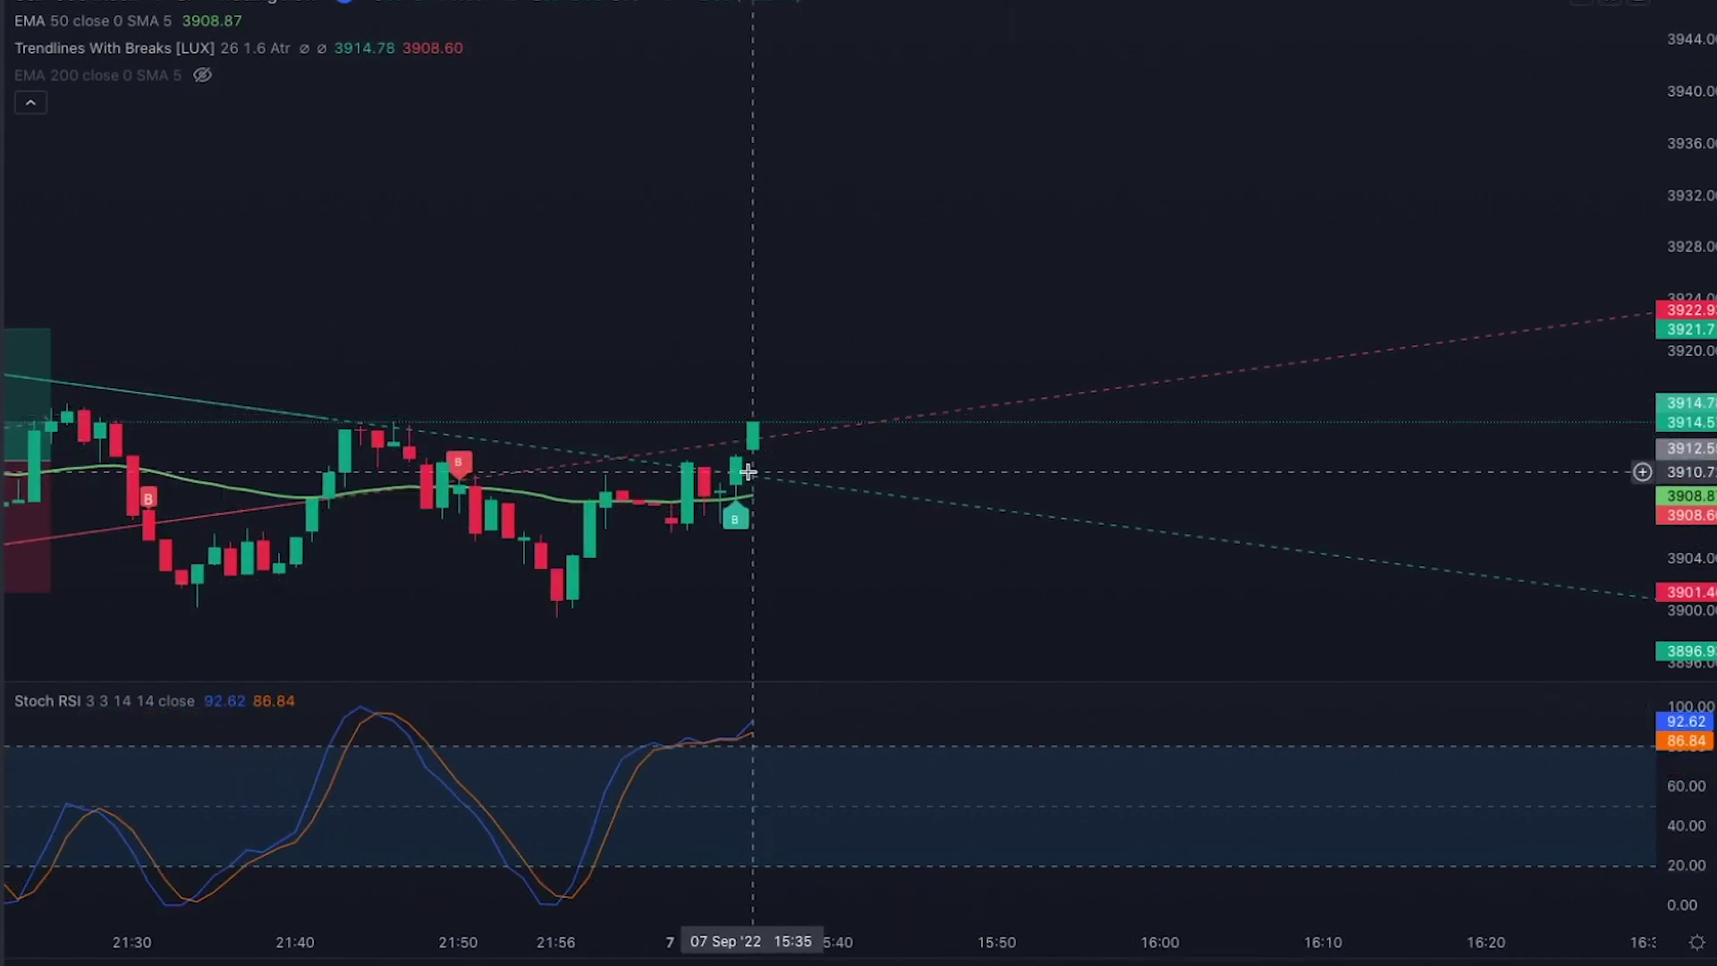
scroll(778, 503, down, 1)
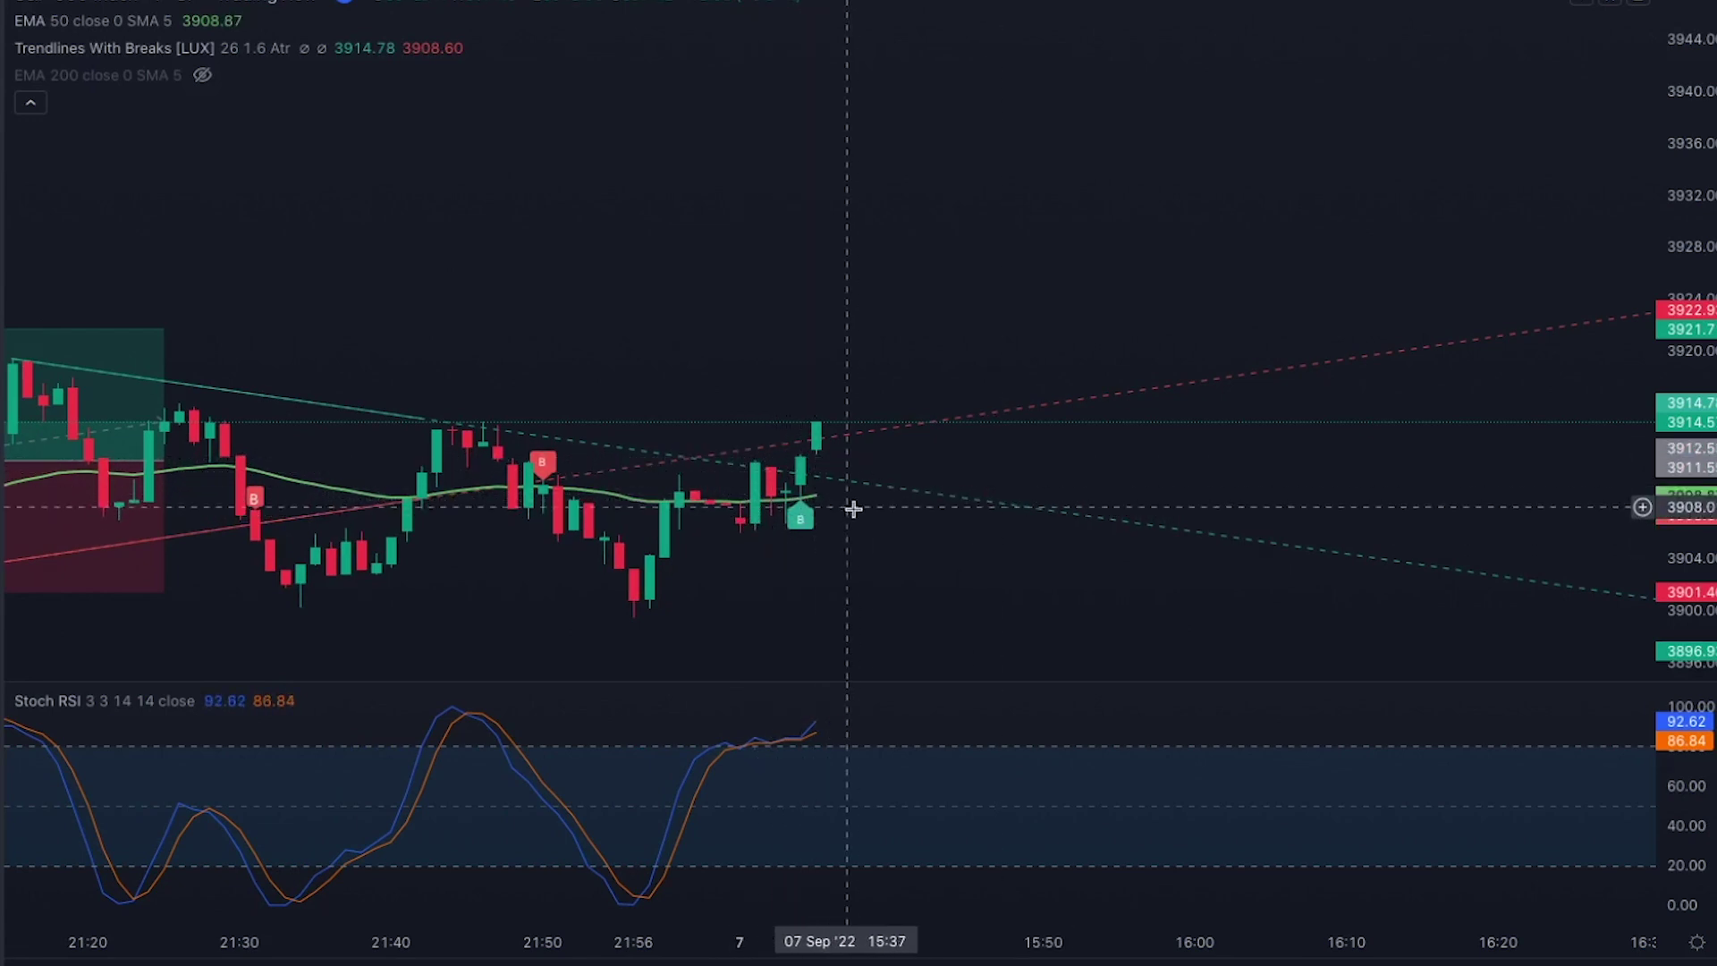
scroll(1138, 510, up, 1)
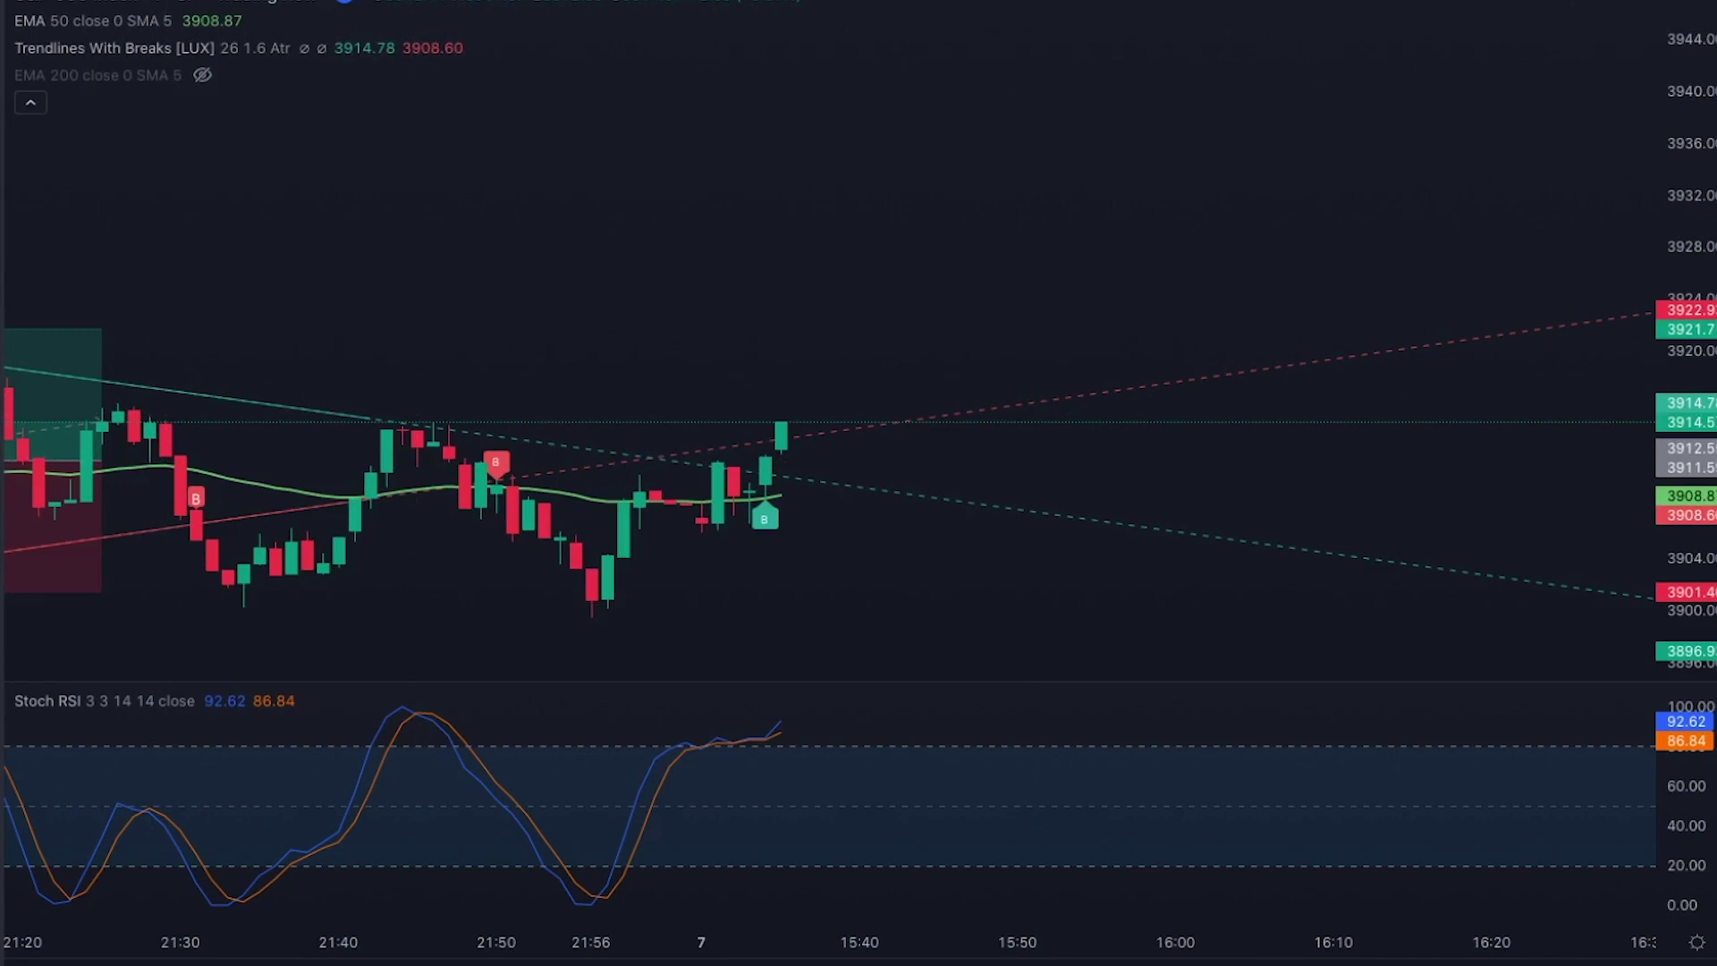
Draw a long at the 7 Sep buy candle with its target at 1.1 risk/reward
click(0, 250)
click(129, 253)
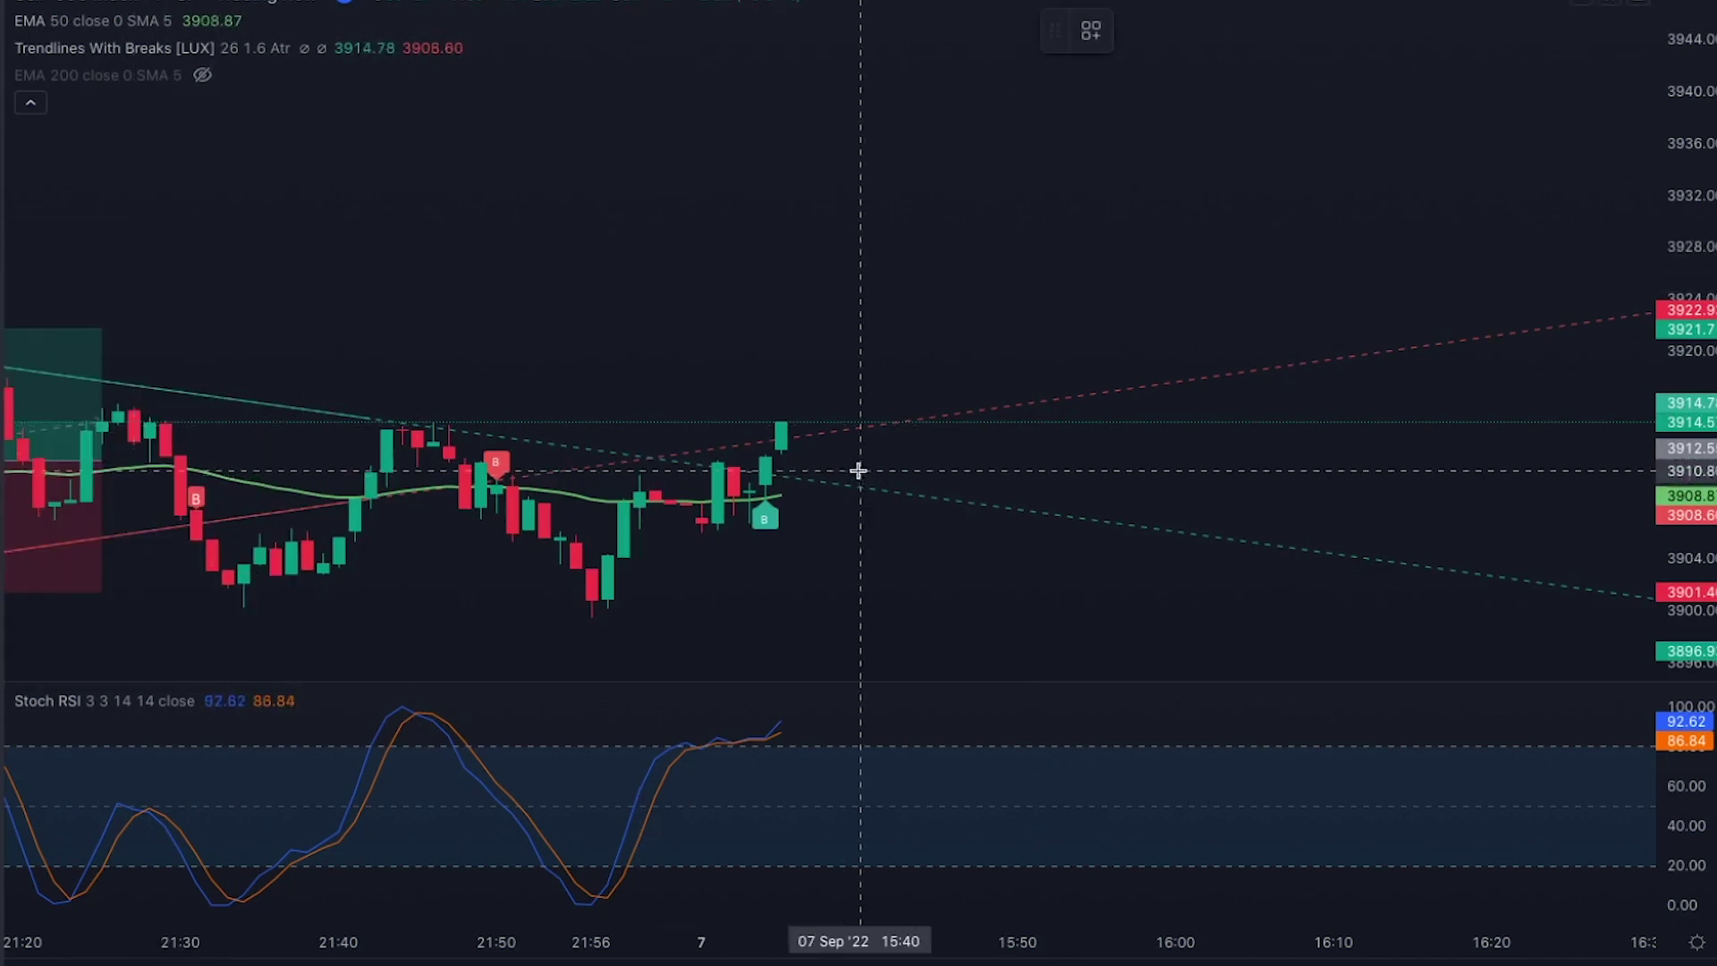
click(781, 422)
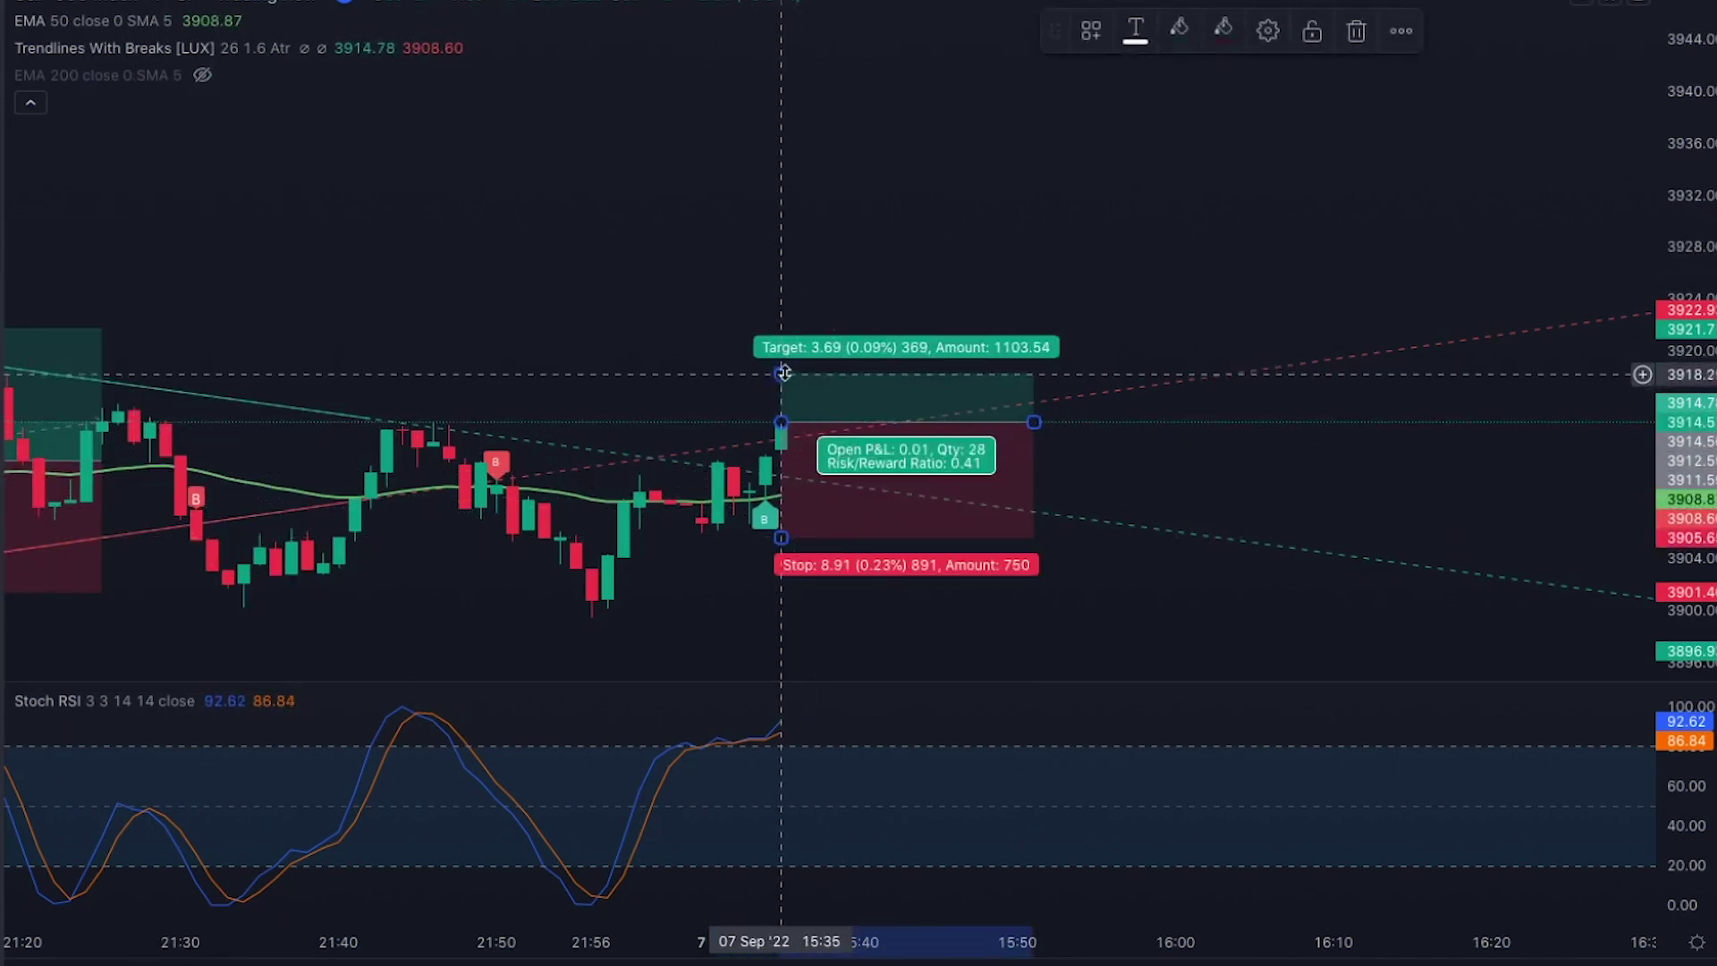
drag(783, 372, 770, 295)
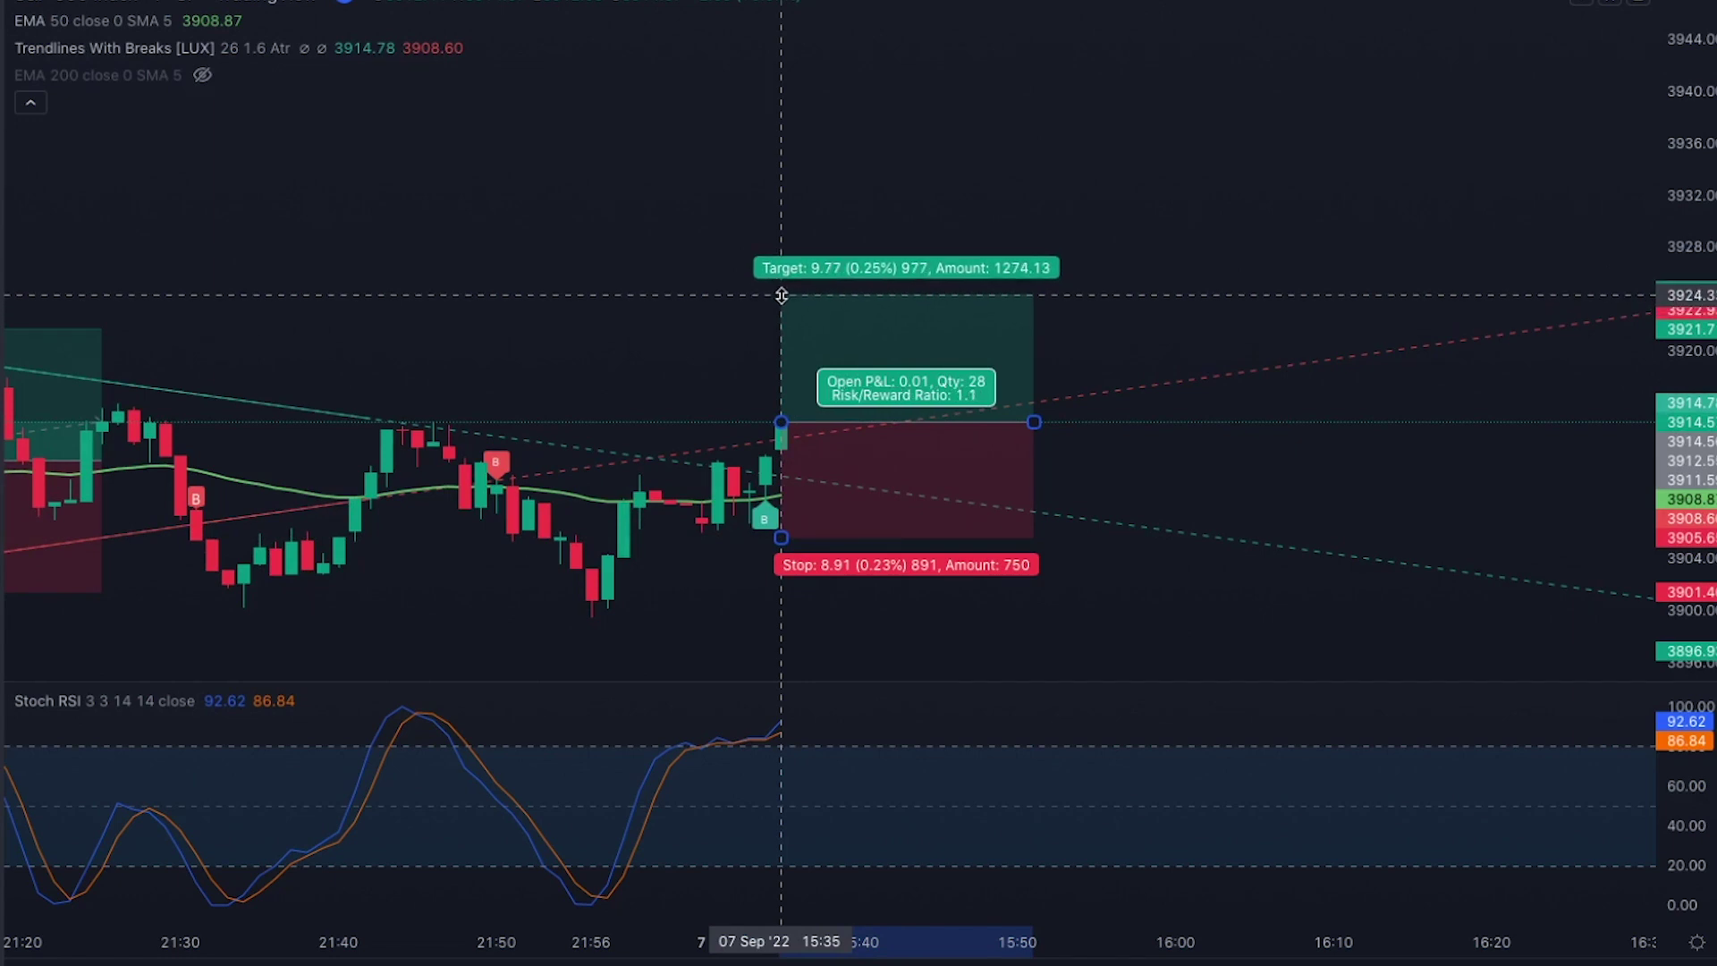
Advance the replay until the long hits its 9.77-point target, around 16:23
key(shift+Down)
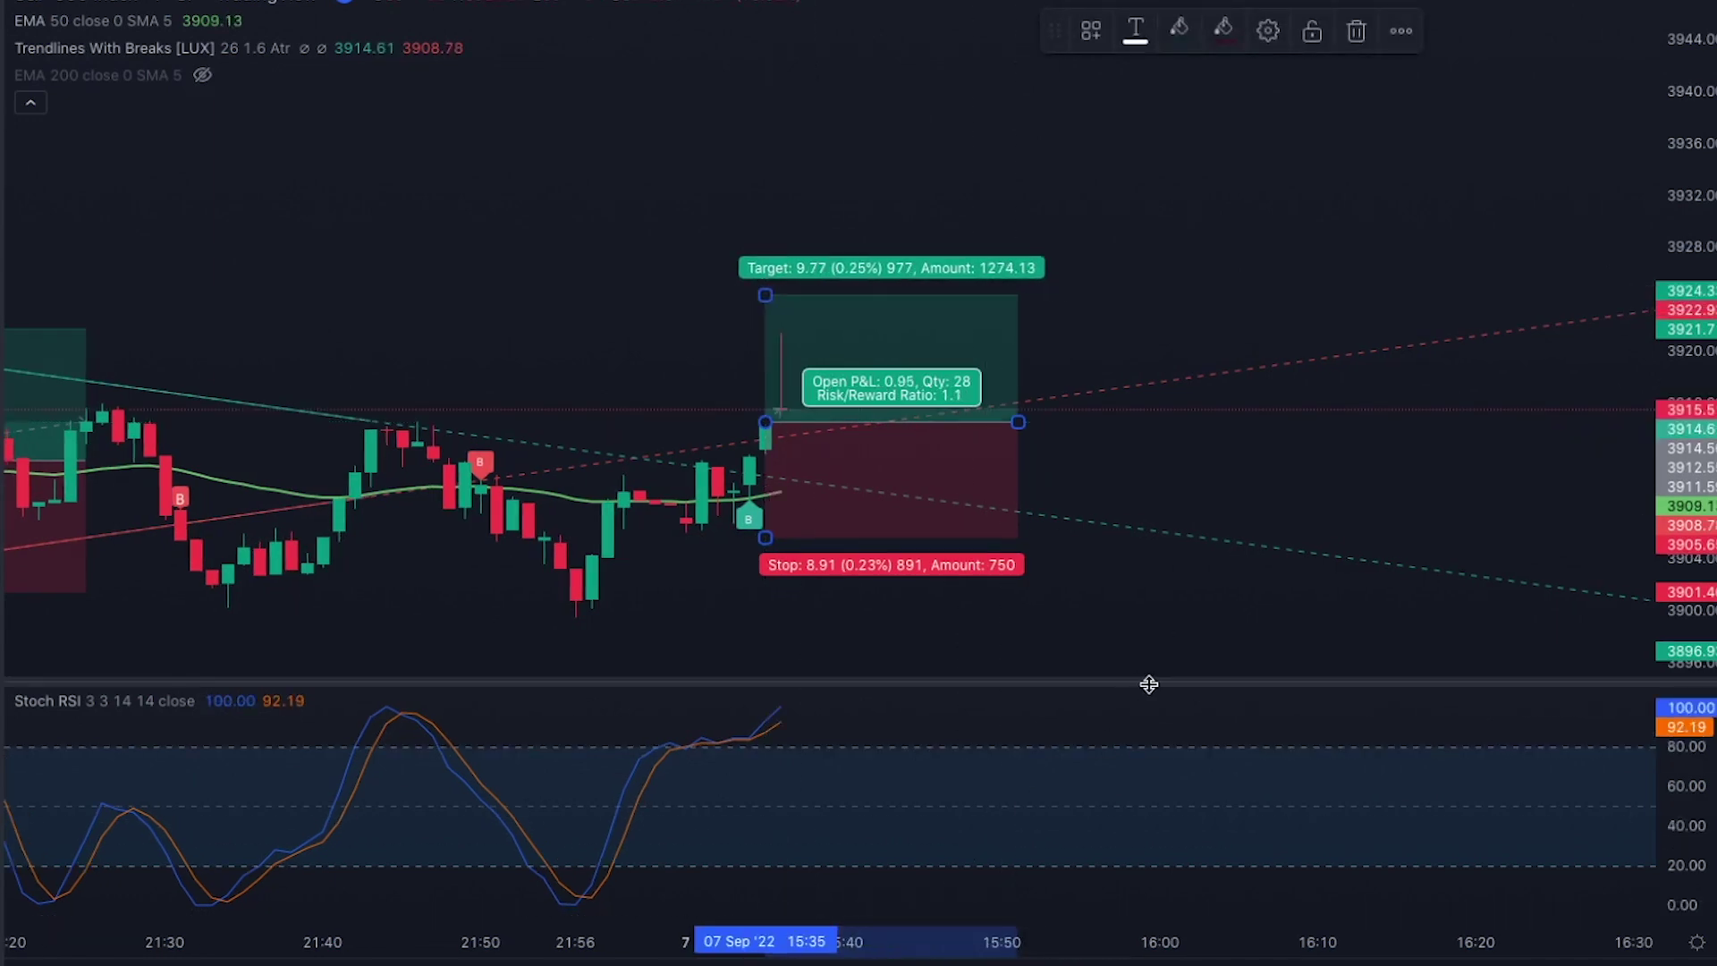
scroll(1118, 492, up, 1)
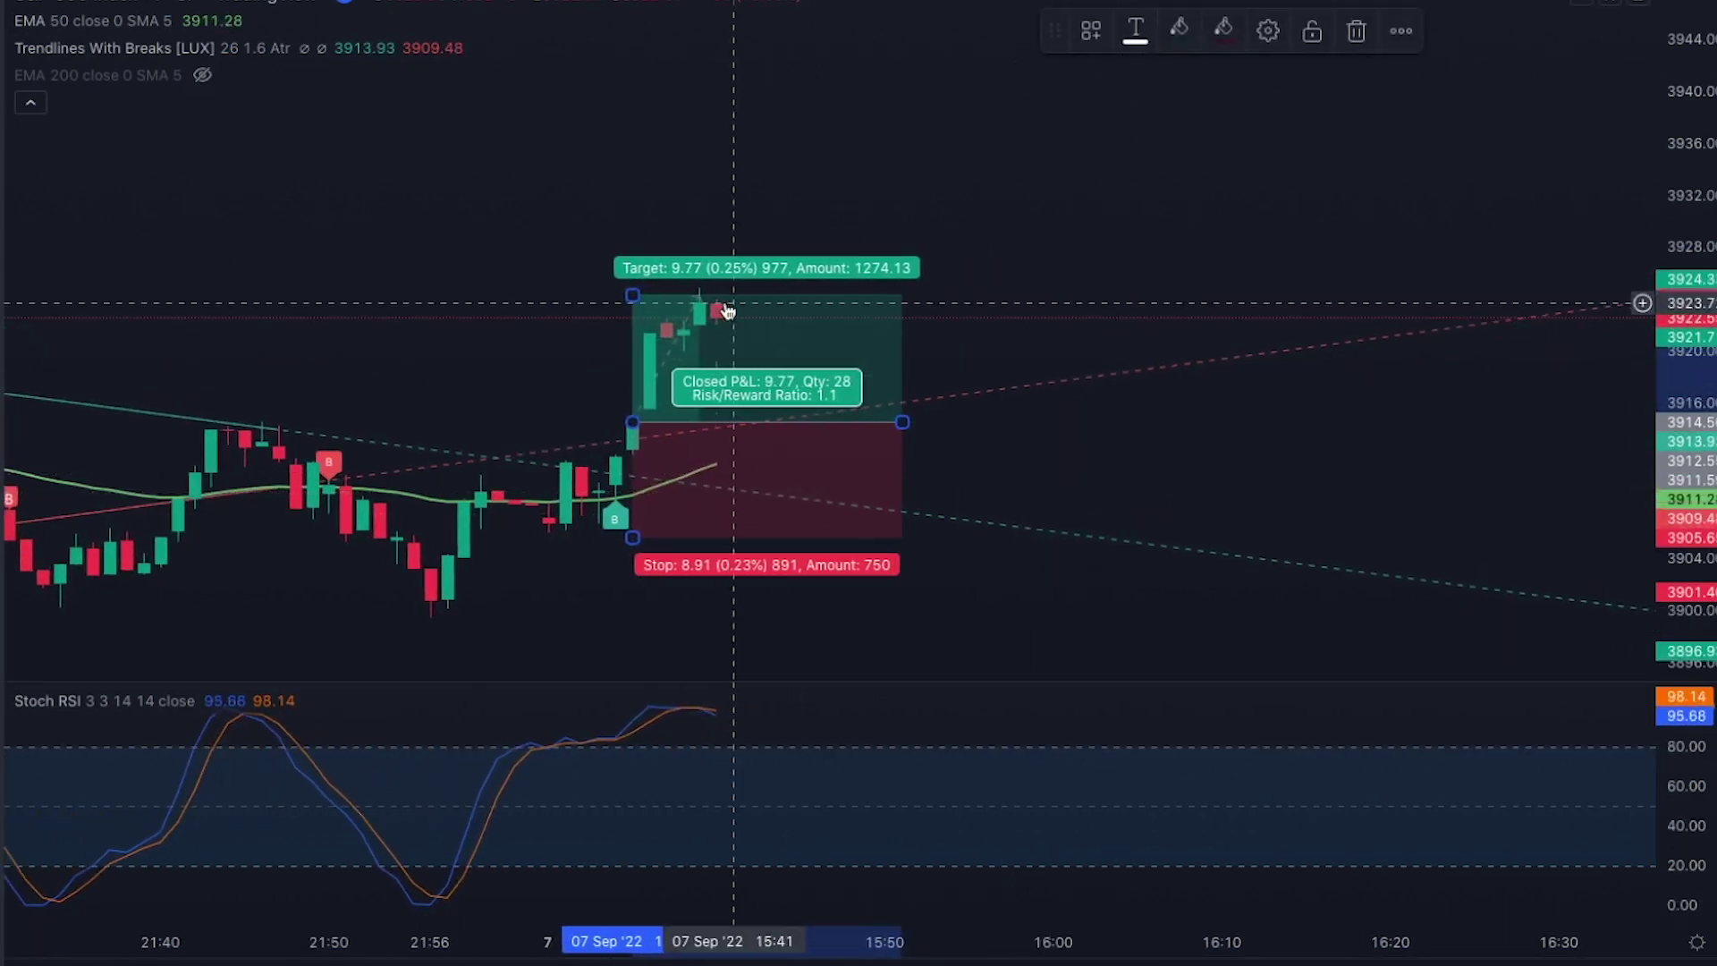
scroll(726, 309, right, 1)
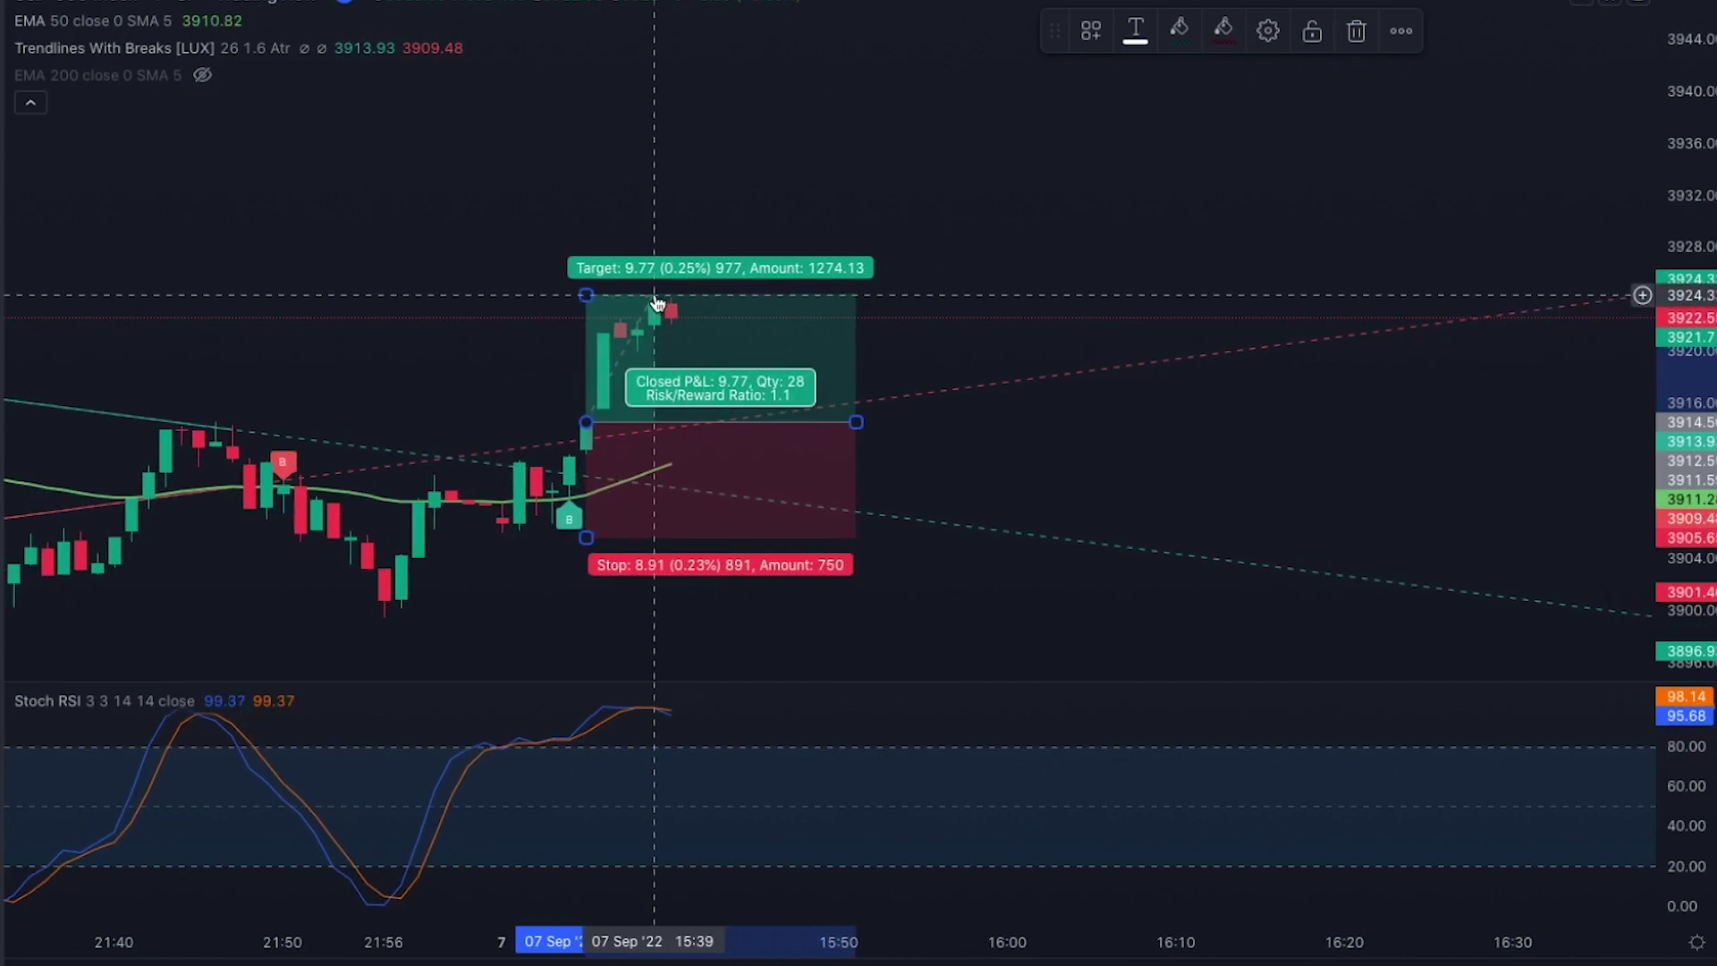
scroll(1135, 411, down, 2)
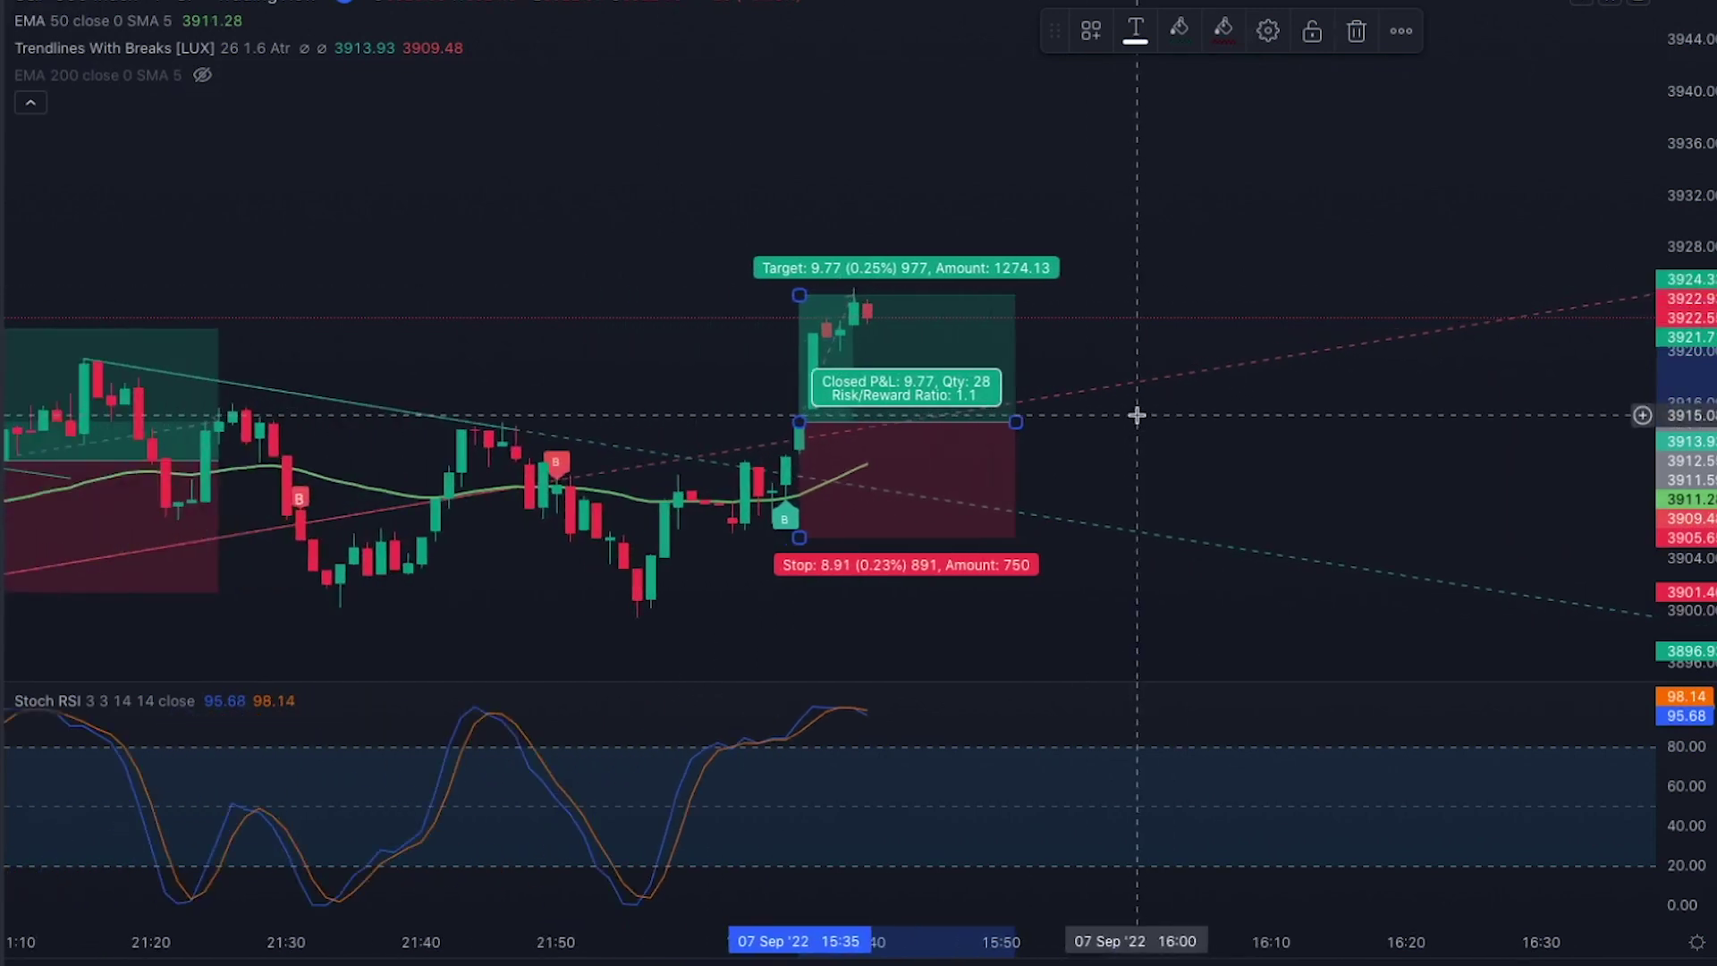
scroll(1136, 414, up, 2)
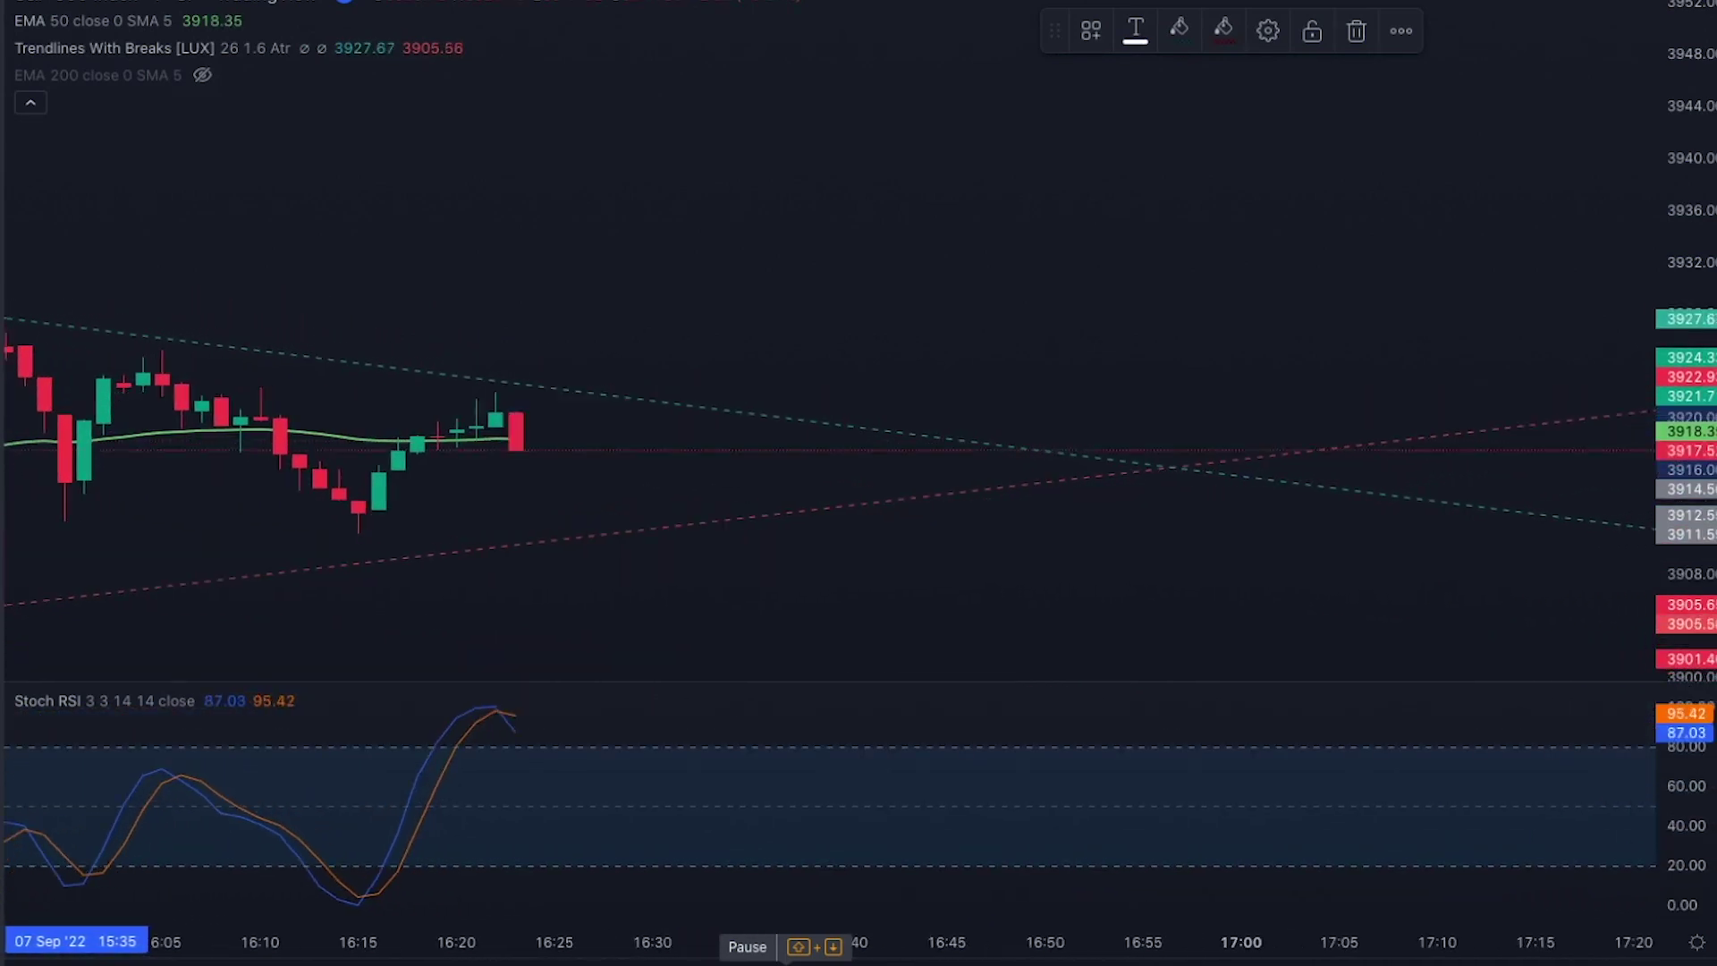
Follow the replay to about 16:29, recentring on the fresh buy label as price nears 3926
scroll(870, 617, down, 4)
scroll(870, 617, up, 4)
drag(716, 488, 1036, 541)
scroll(983, 536, up, 1)
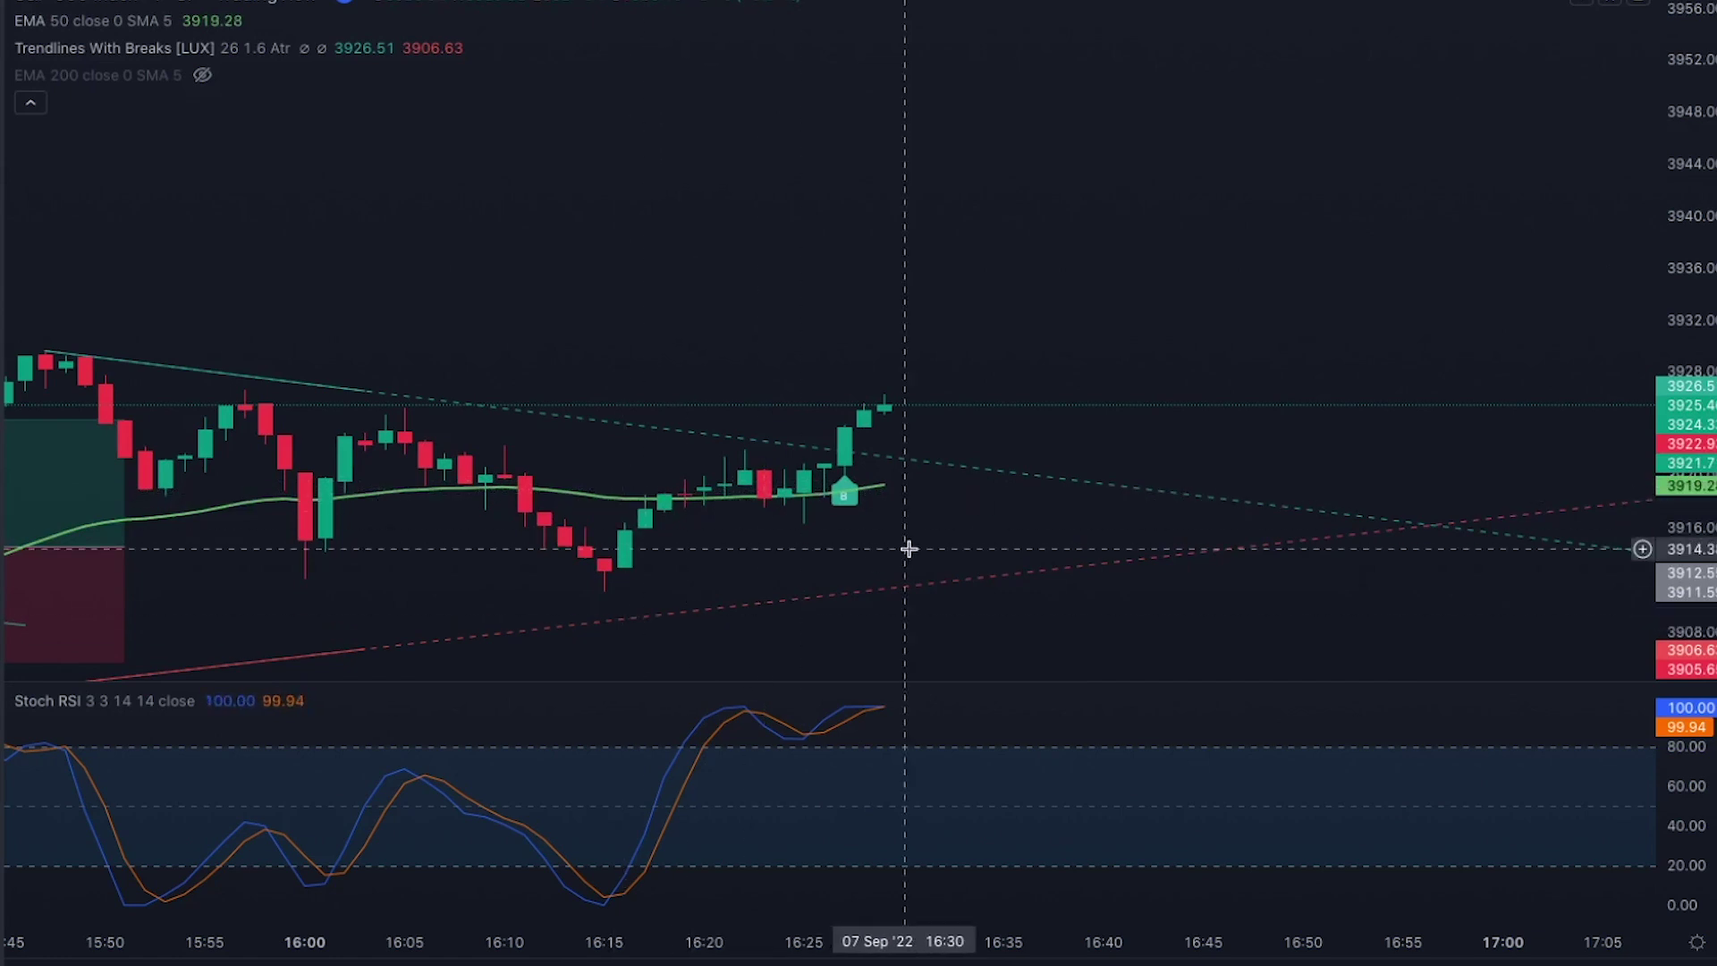
scroll(909, 548, down, 2)
scroll(909, 548, up, 2)
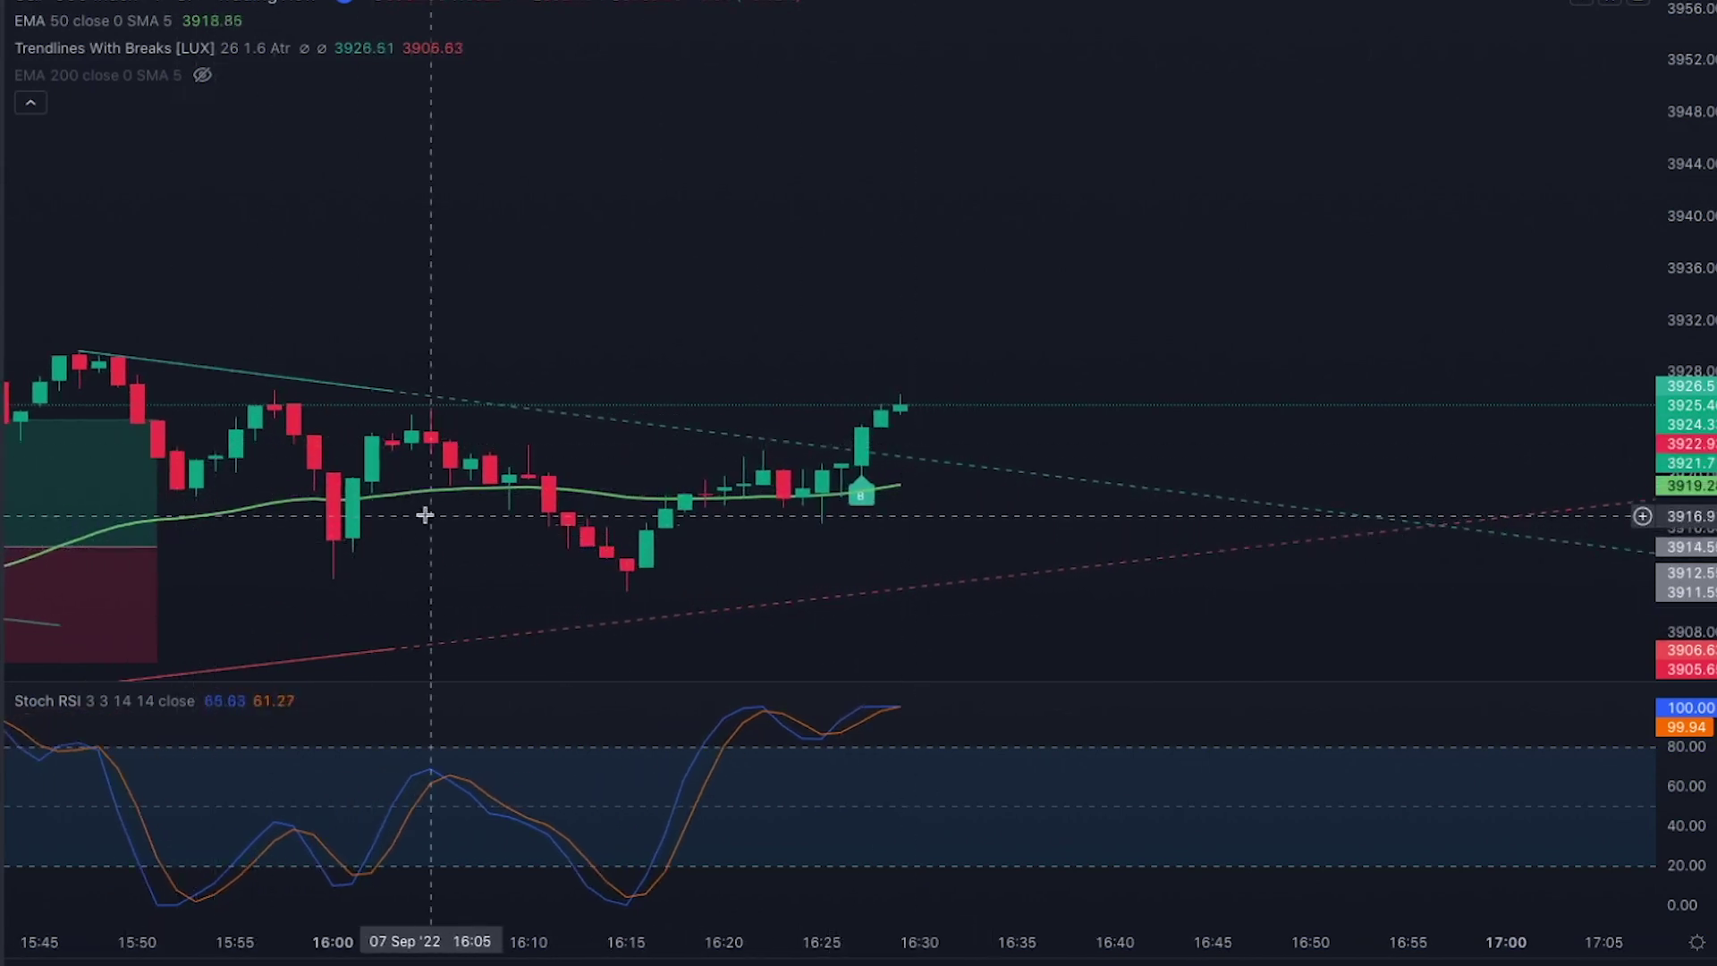
scroll(939, 504, up, 1)
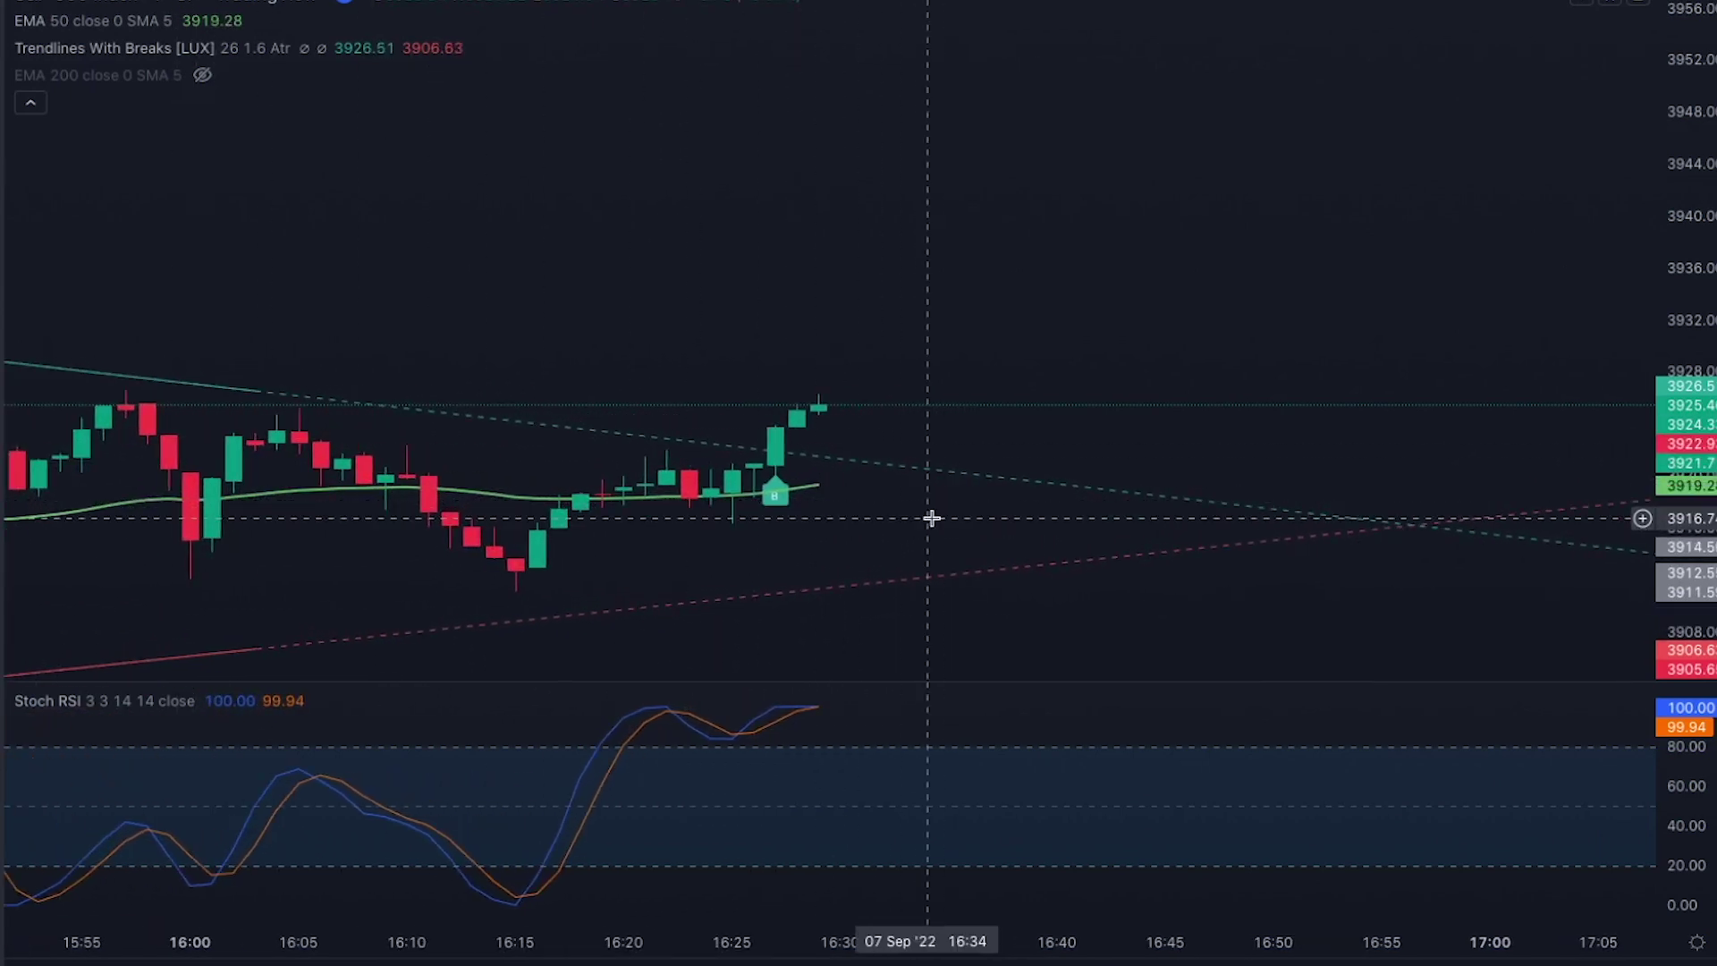
scroll(931, 516, down, 1)
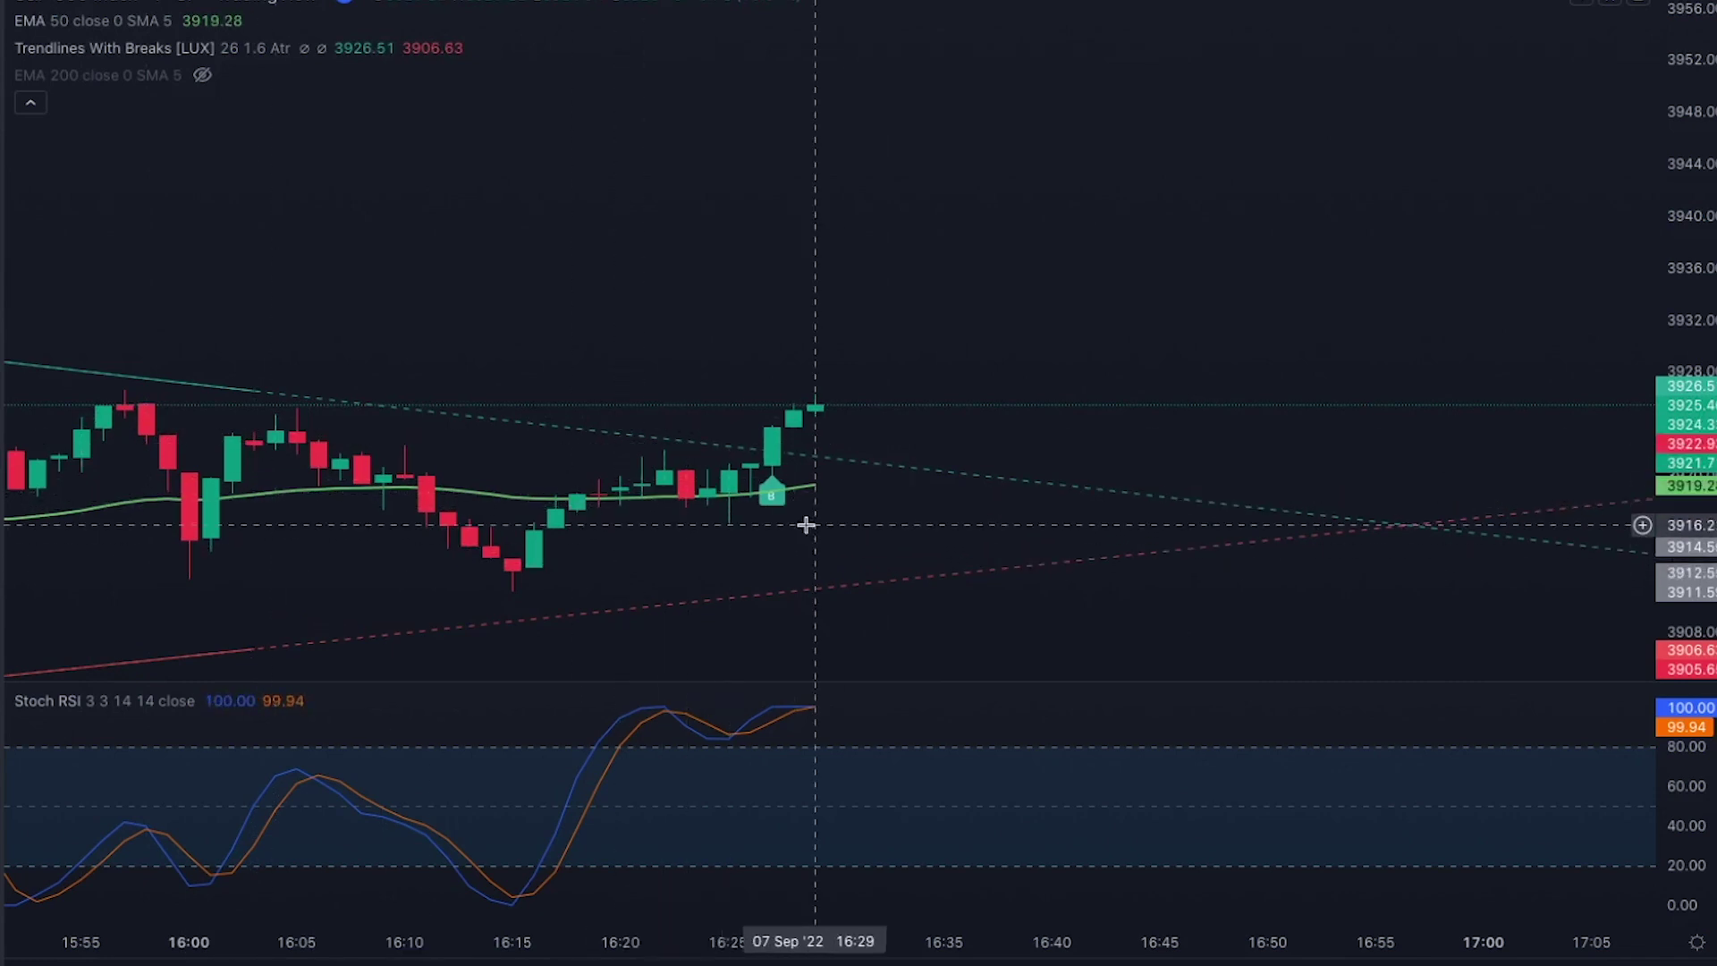
scroll(713, 695, up, 1)
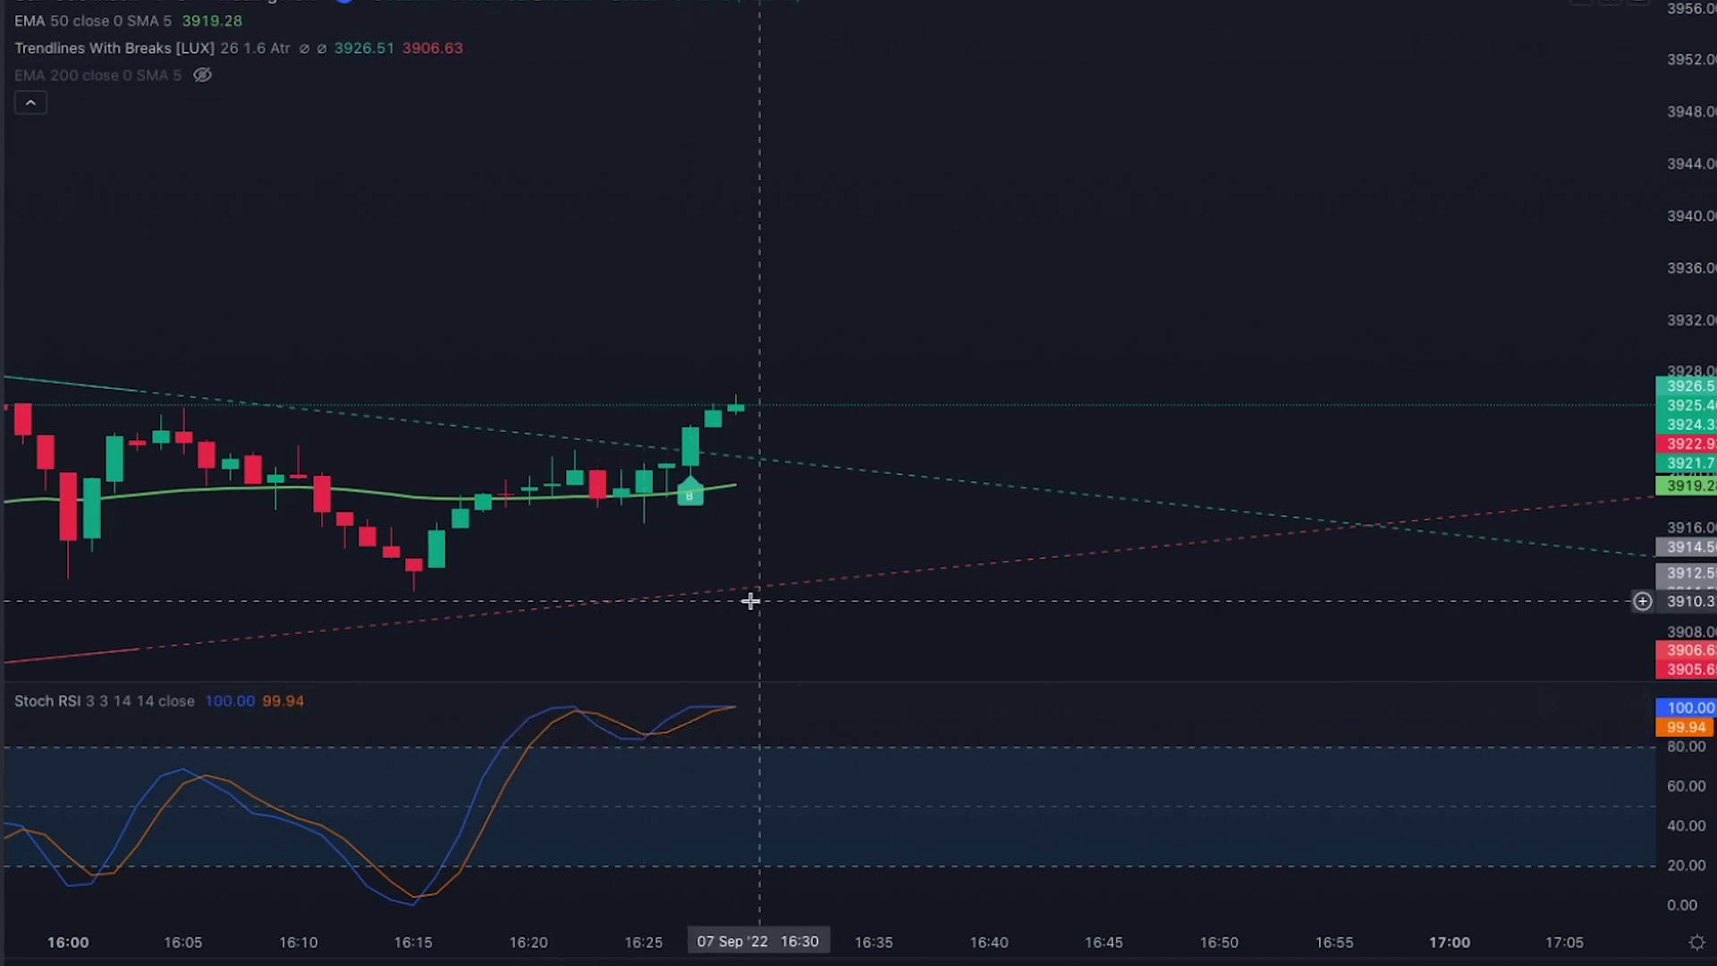
scroll(746, 601, down, 1)
scroll(747, 601, up, 3)
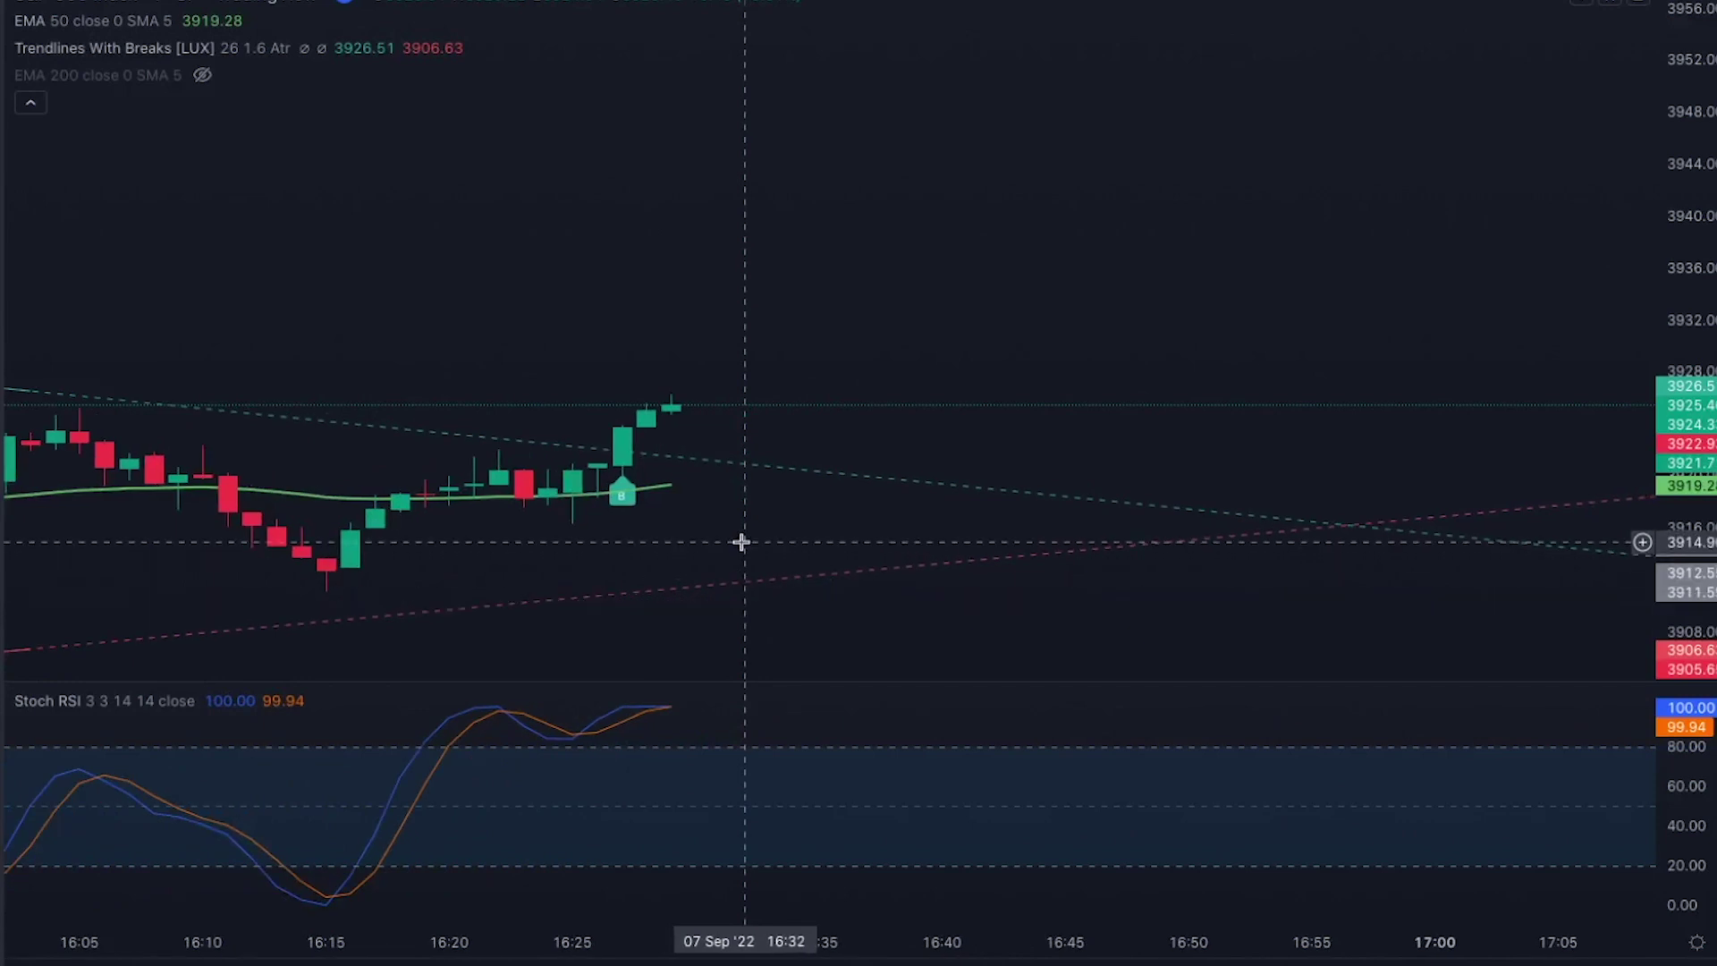
drag(690, 552, 674, 583)
Draw a long at the 16:29 candle with stop below recent lows and 1.5 risk/reward target
click(0, 250)
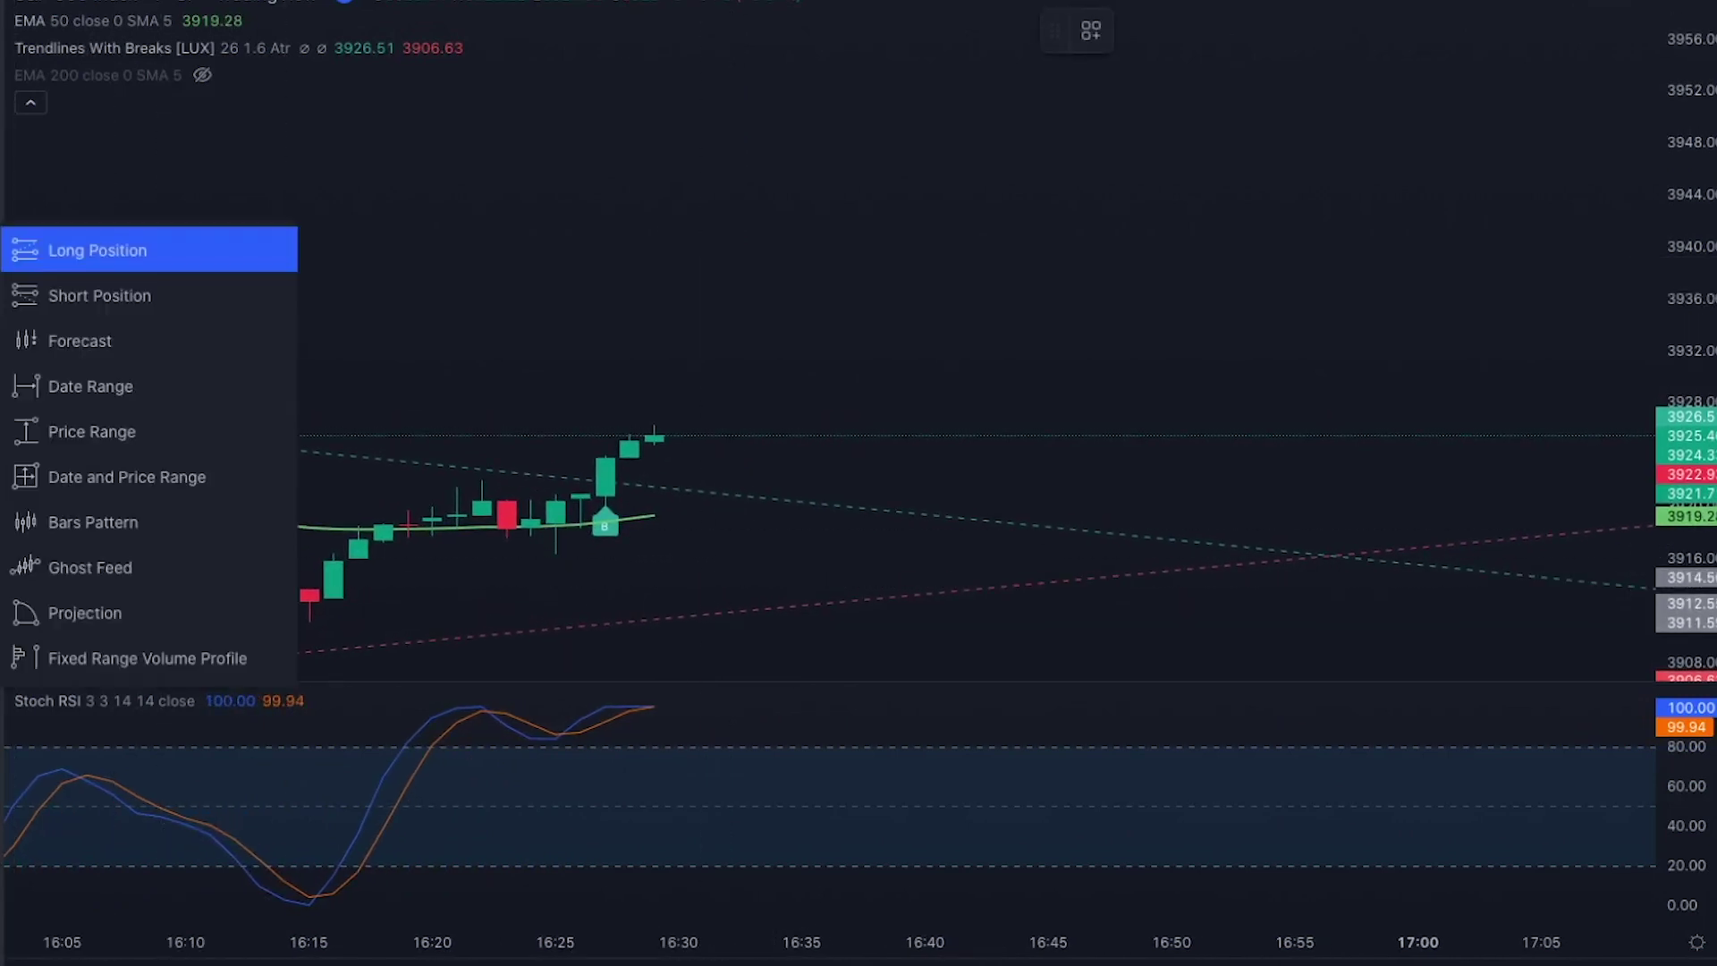
click(105, 259)
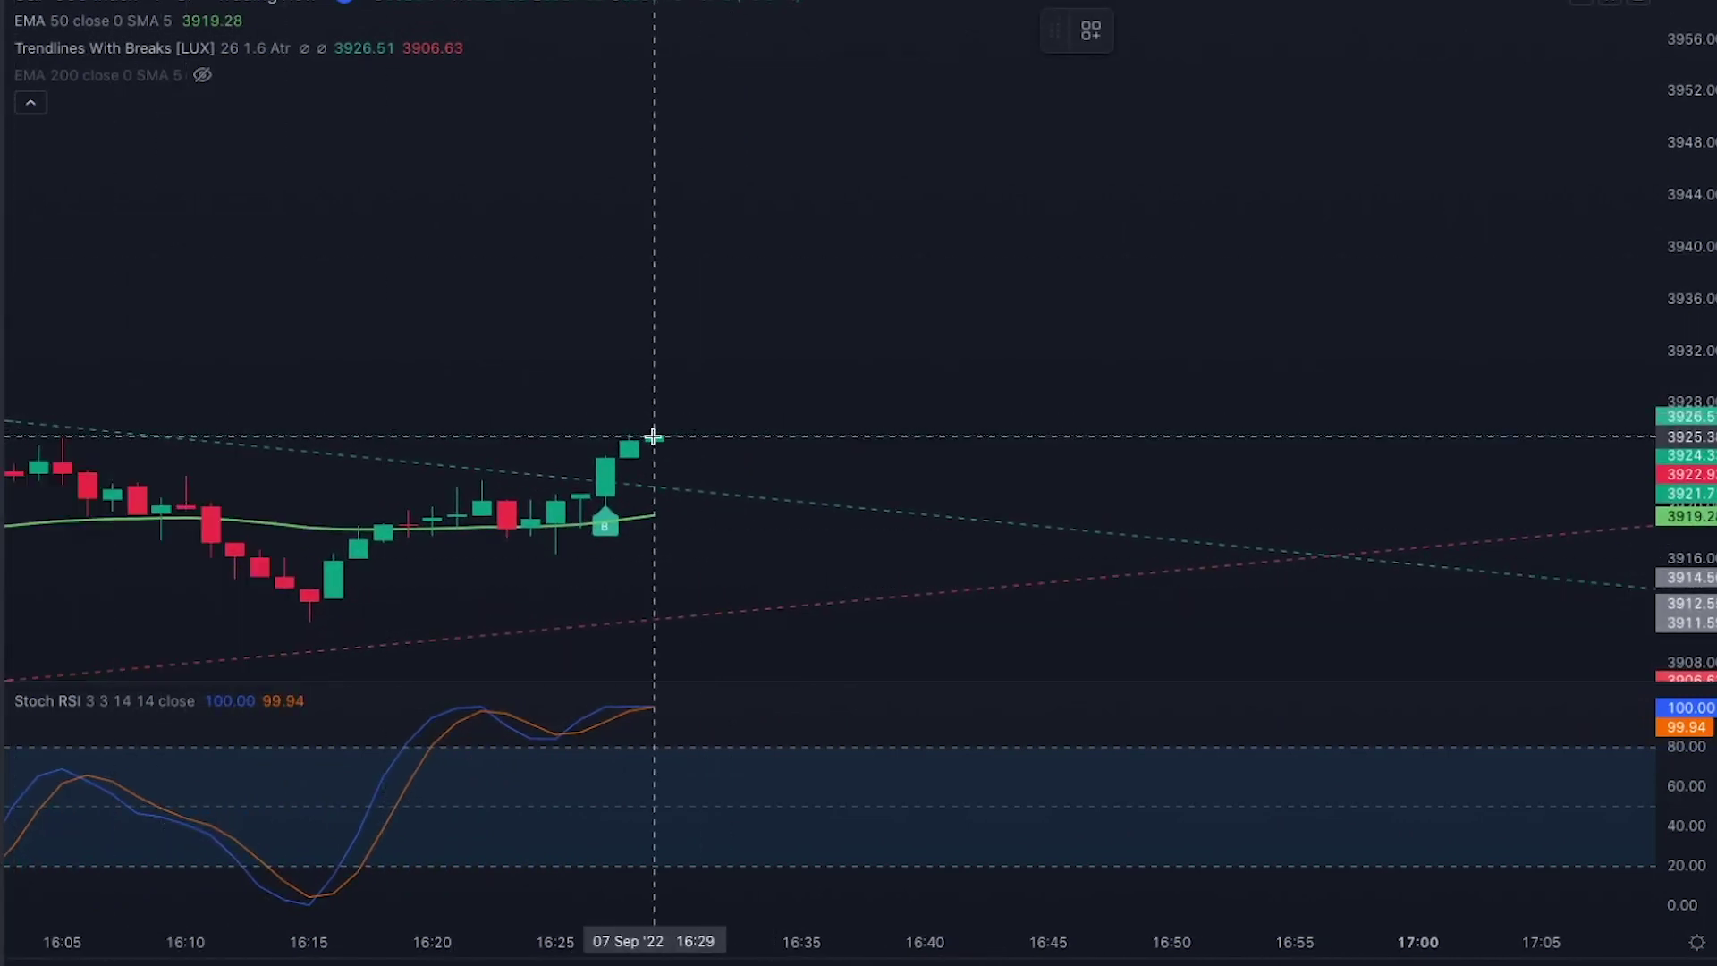
click(654, 436)
drag(662, 481, 655, 558)
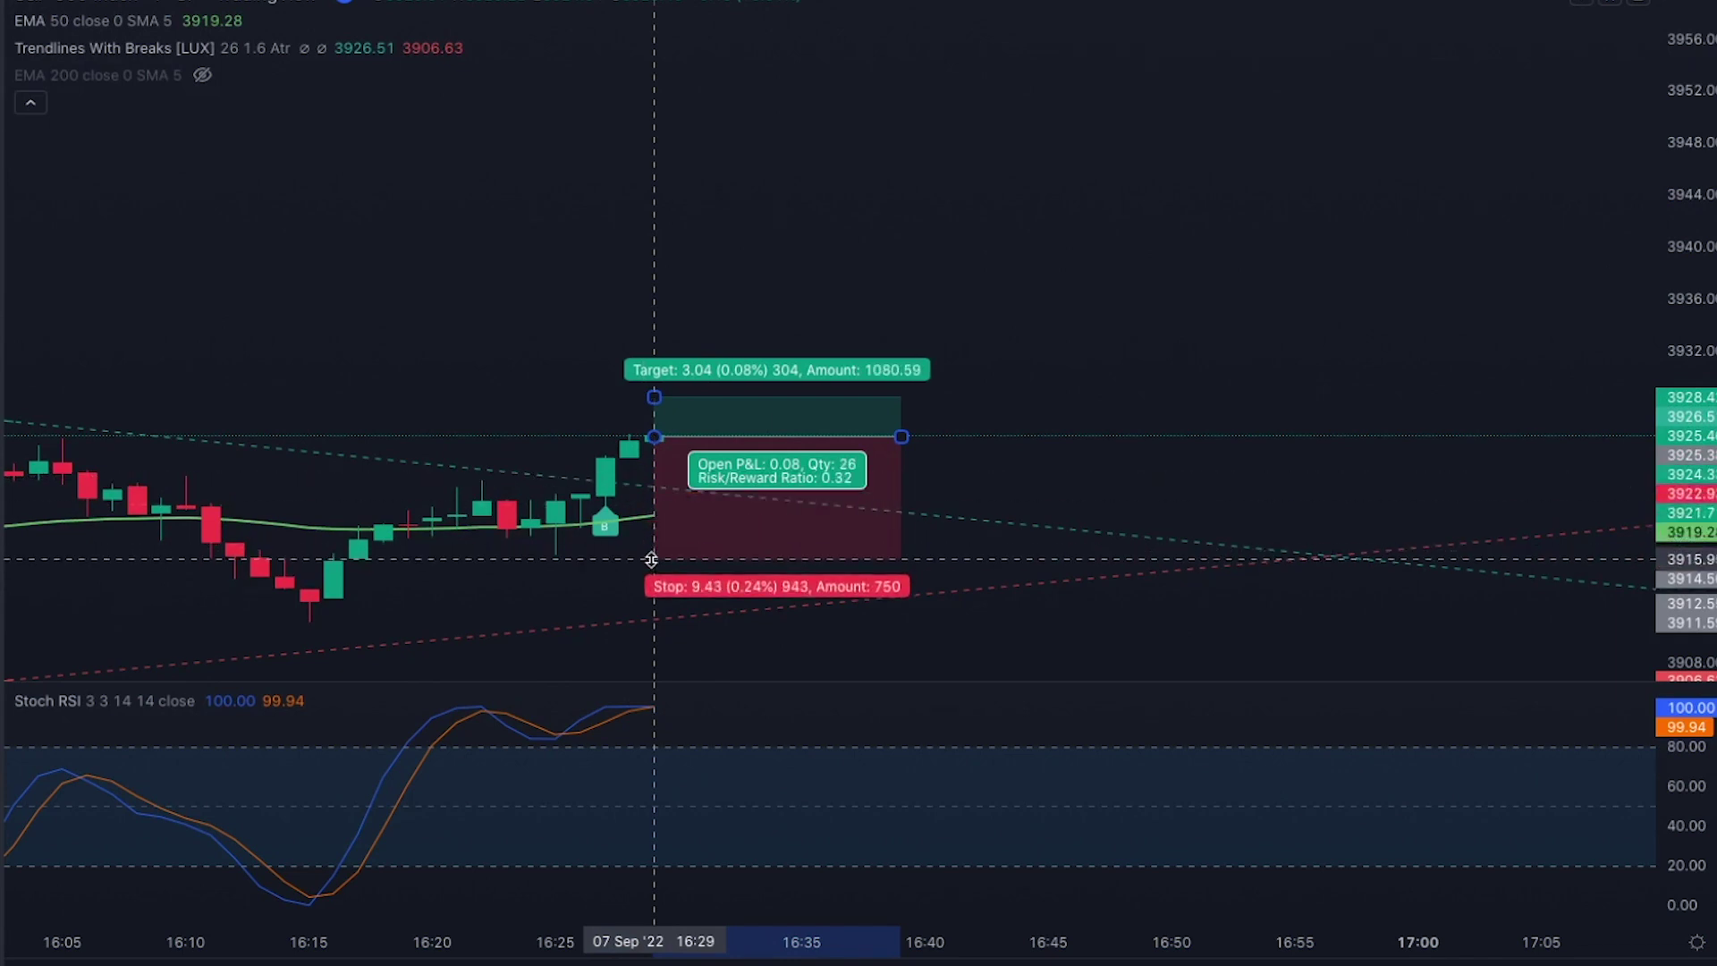
drag(683, 395, 683, 253)
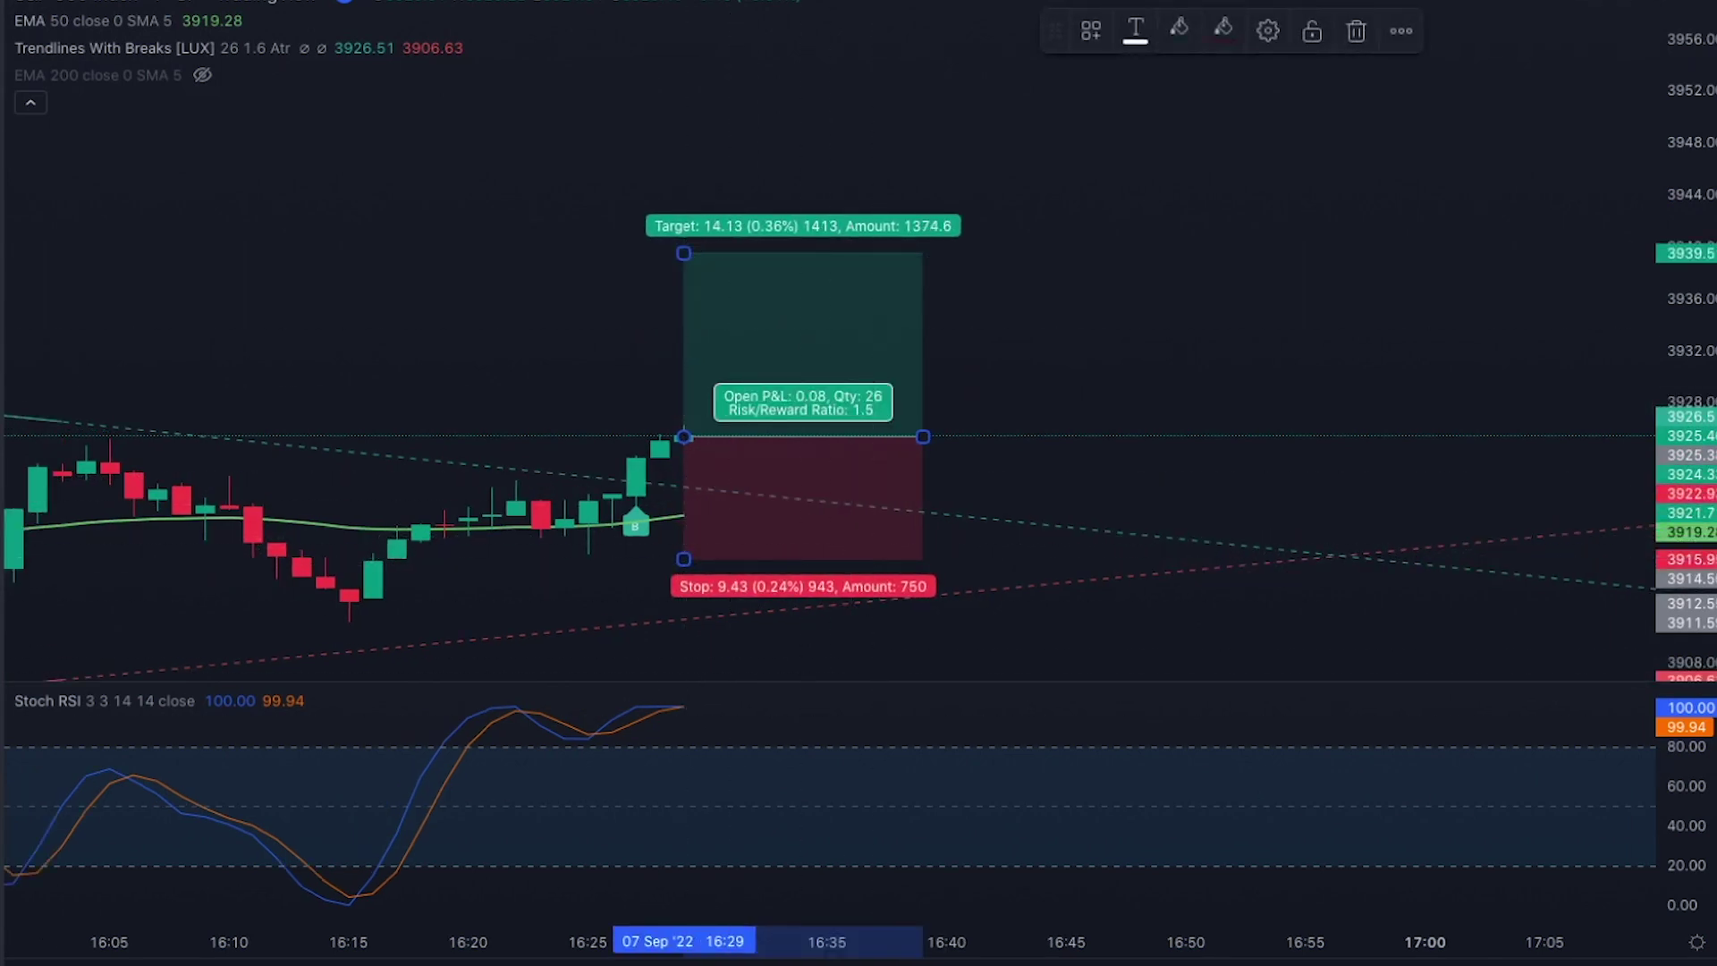
Resume the replay and extend the long box forward until it closes at the 14.13 target
click(785, 961)
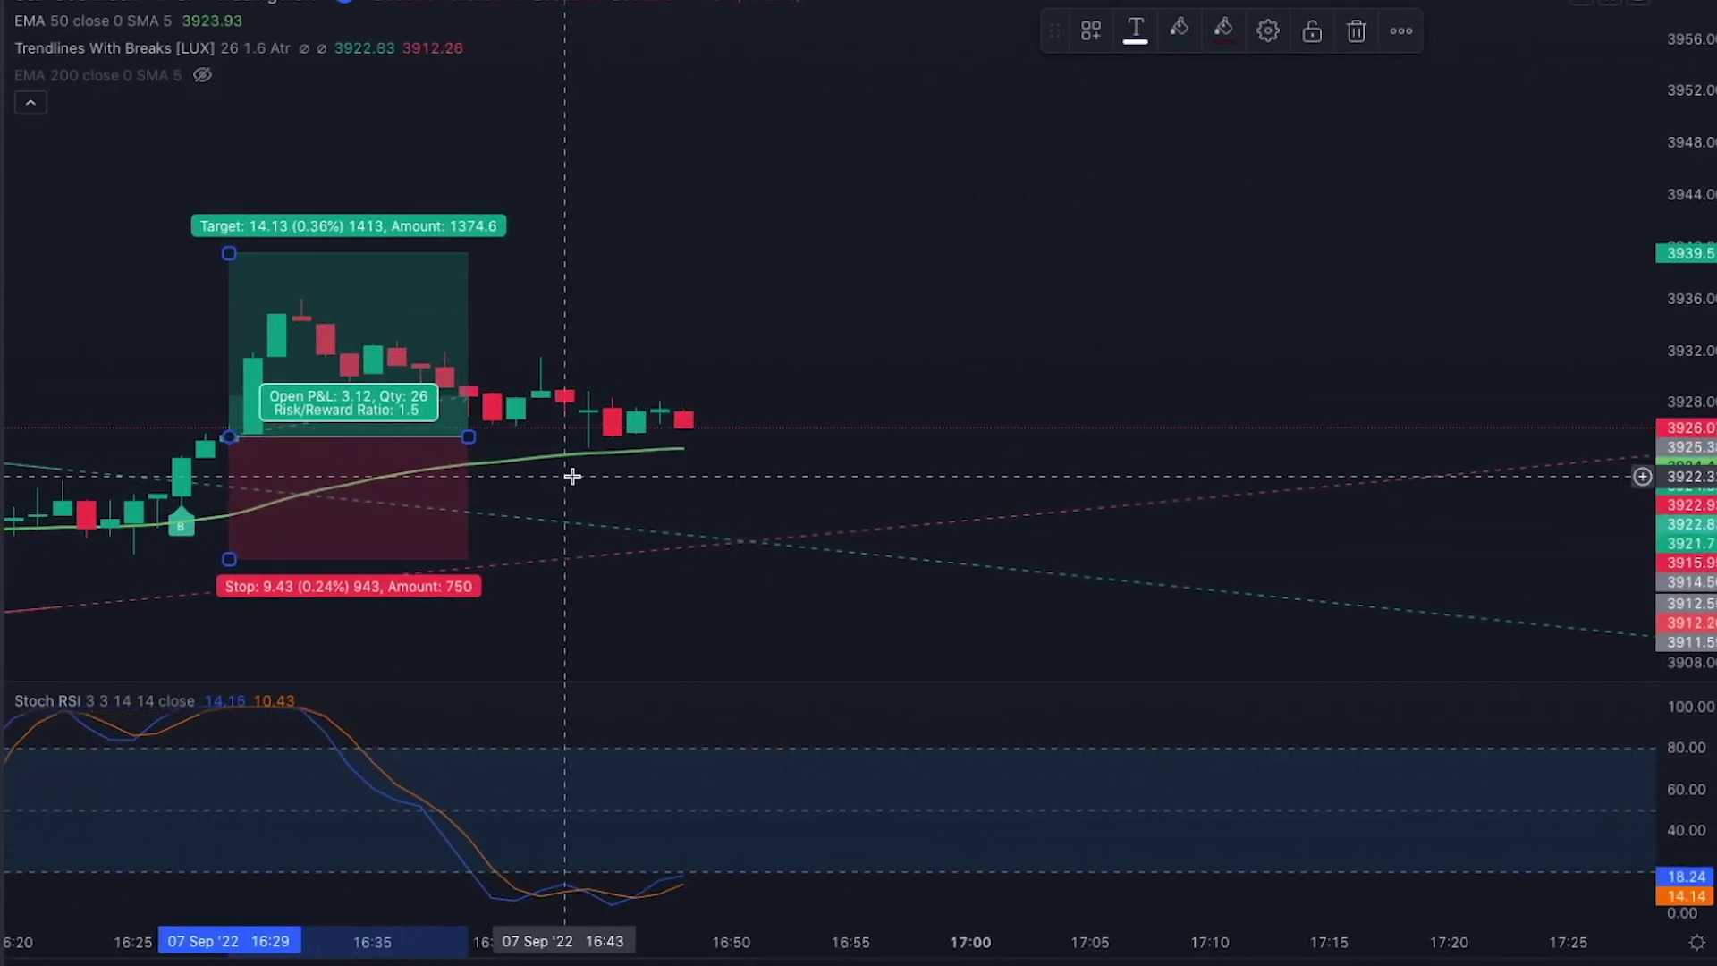
drag(456, 436, 1105, 438)
click(1026, 652)
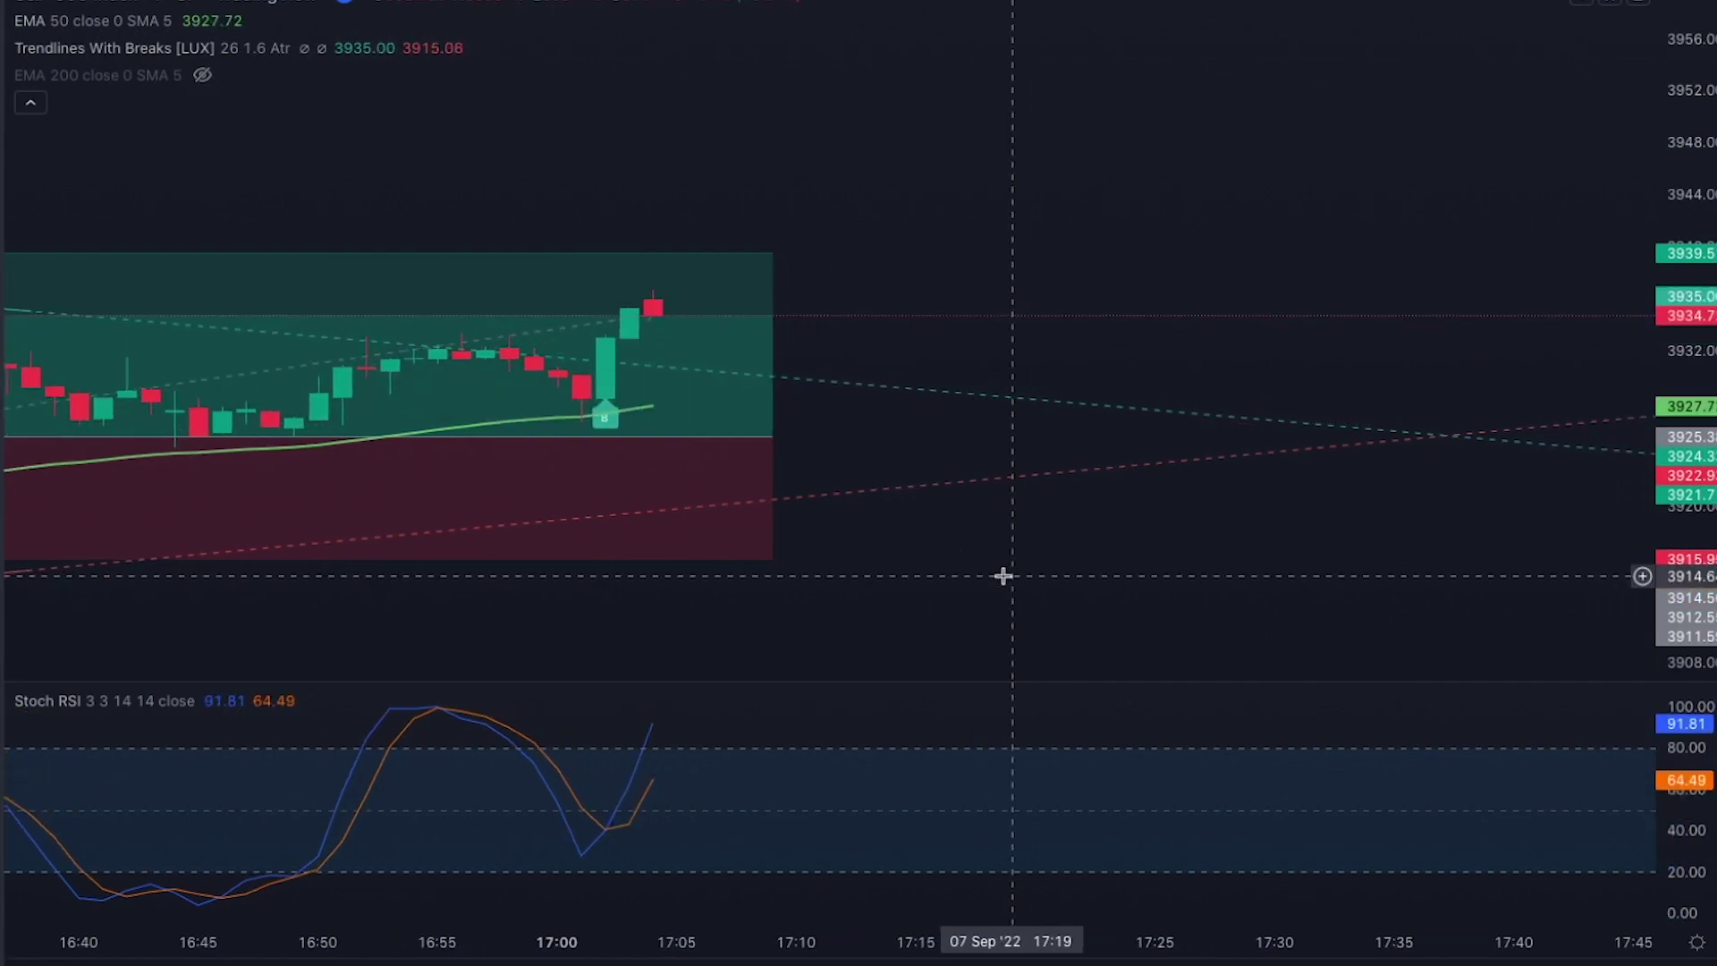
scroll(755, 260, down, 5)
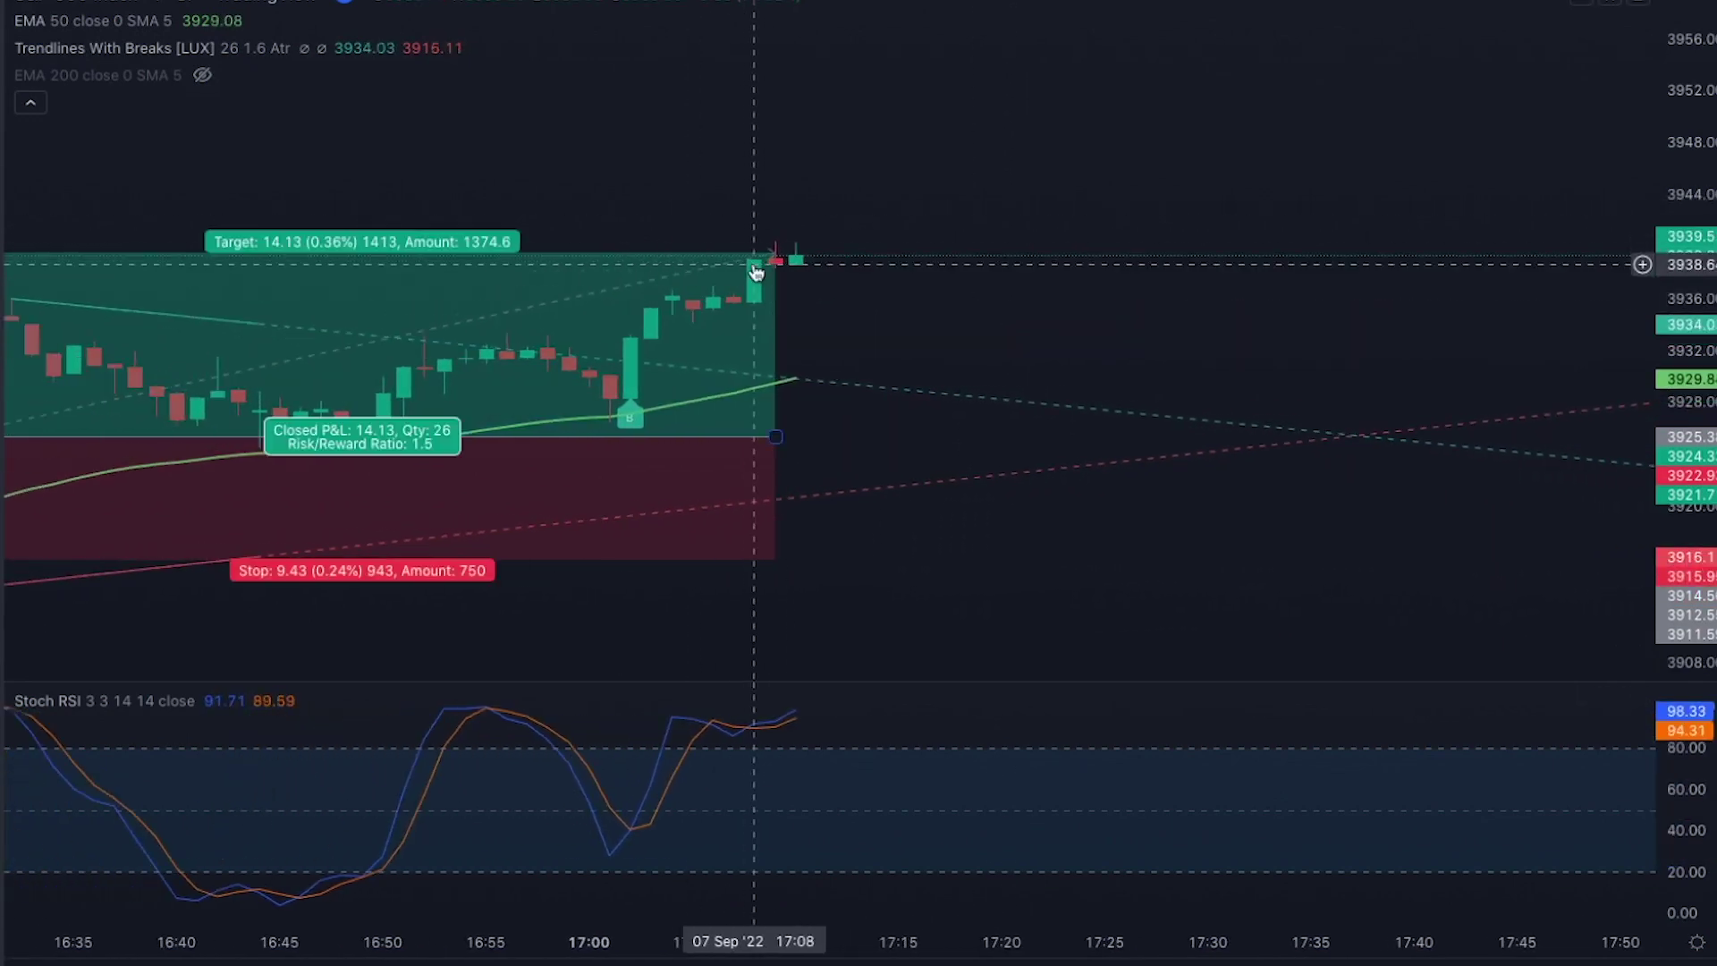
scroll(681, 171, up, 3)
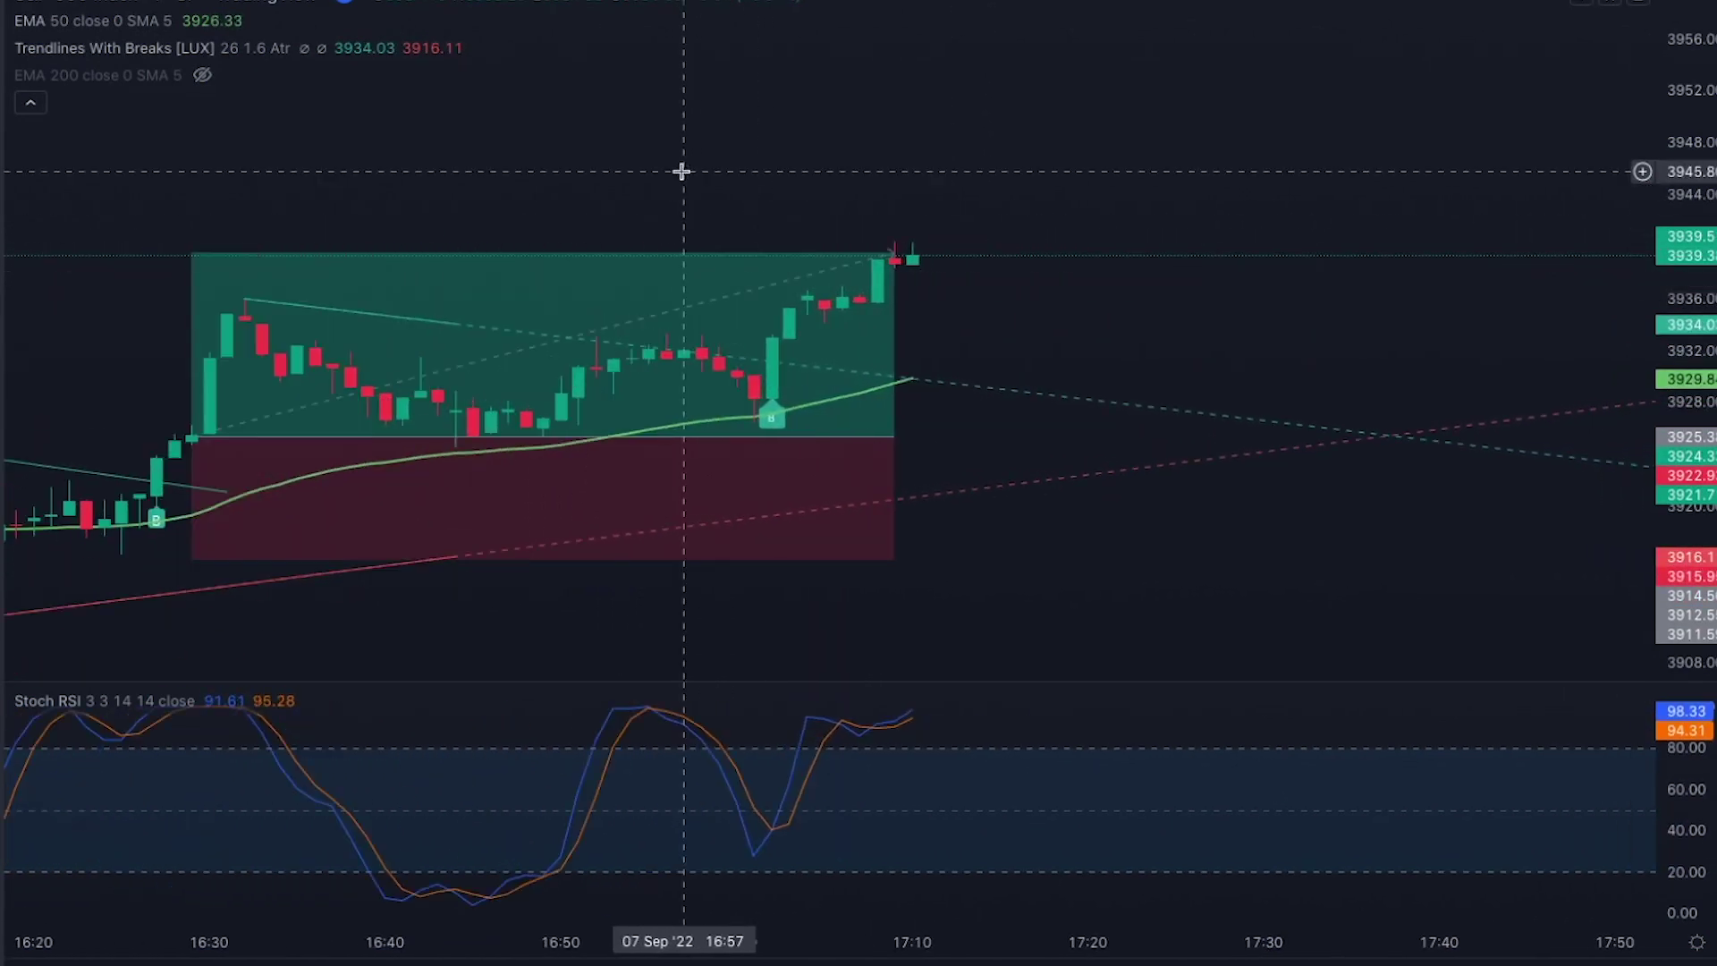